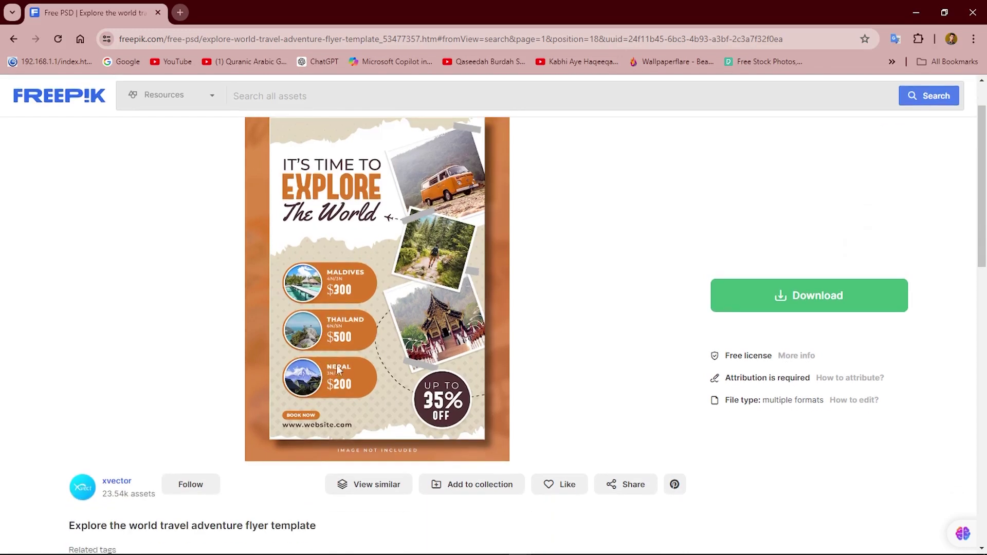
Step: Launch Photoshop to show the Freepik 'Explore the World' flyer PSD, and clear its text layer selection
key(super)
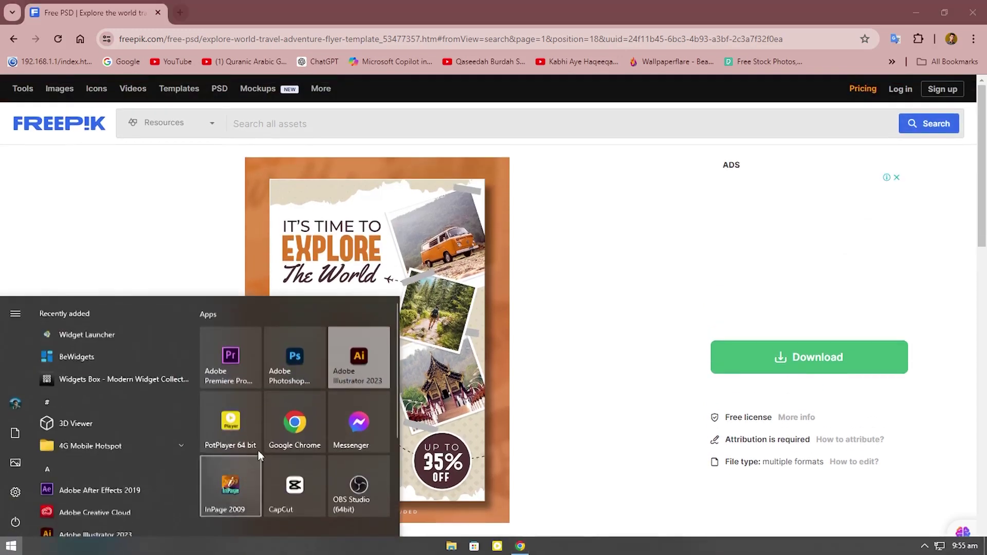
click(287, 371)
click(272, 99)
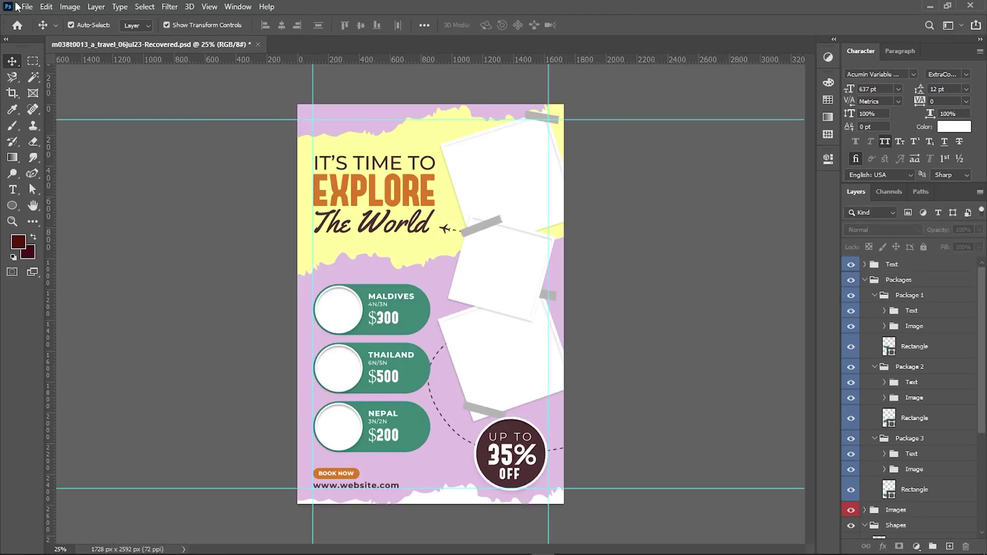
Step: Create a new 210 × 297 mm A4 document at 300 ppi named POSTER
click(26, 7)
click(36, 17)
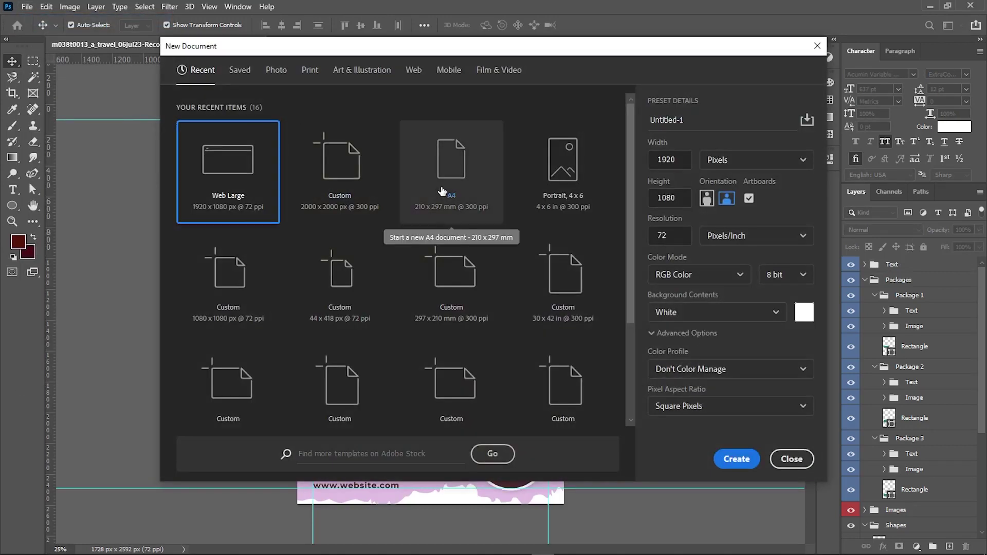
click(442, 191)
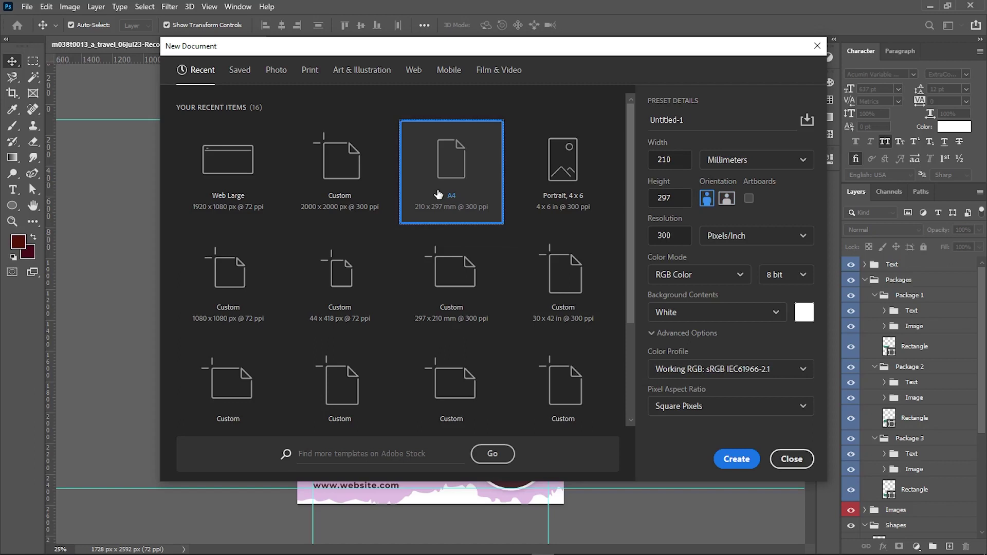
click(703, 128)
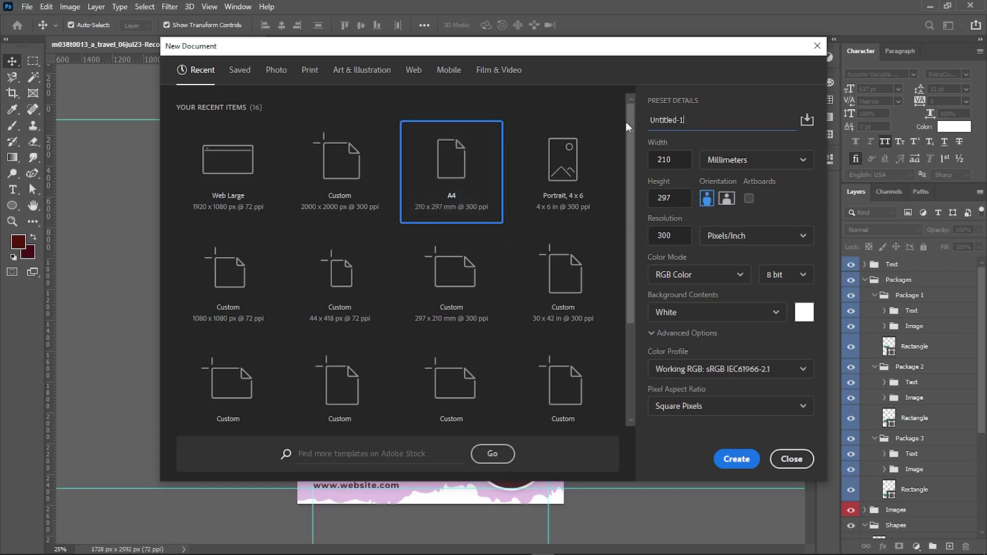
text(POSTER)
click(729, 459)
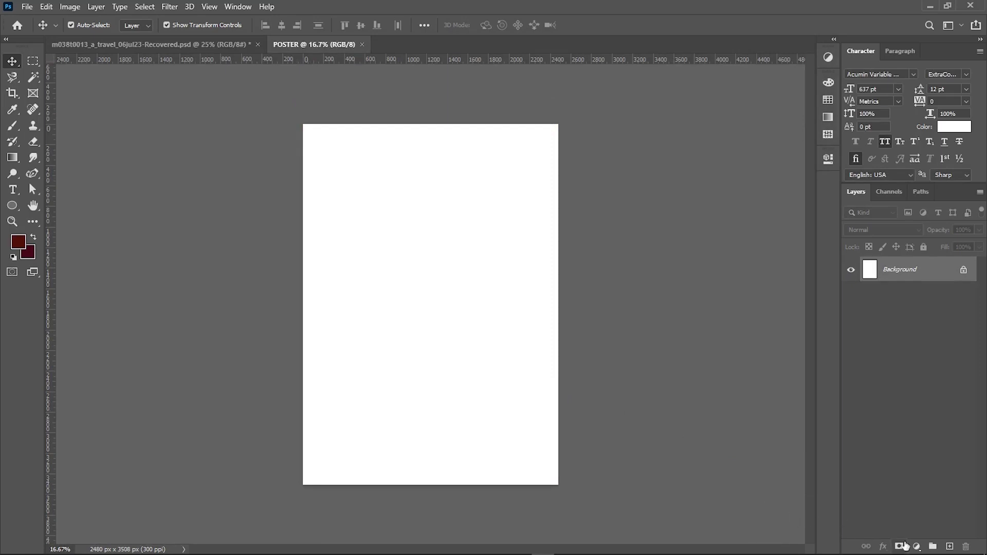
Step: Add a Solid Color fill layer starting from ffd7cf, tuned toward a pale cream
click(917, 546)
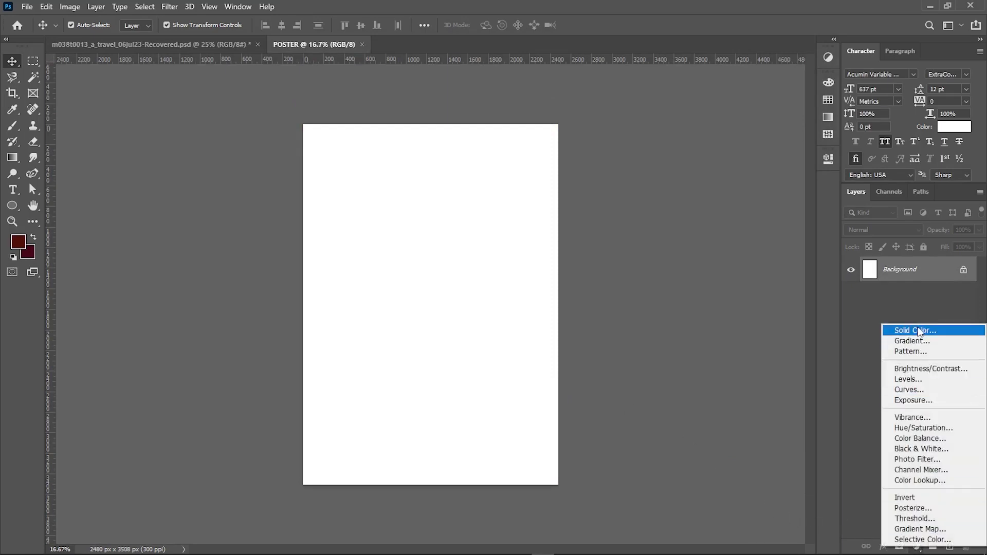
click(919, 330)
text(ffd7cf)
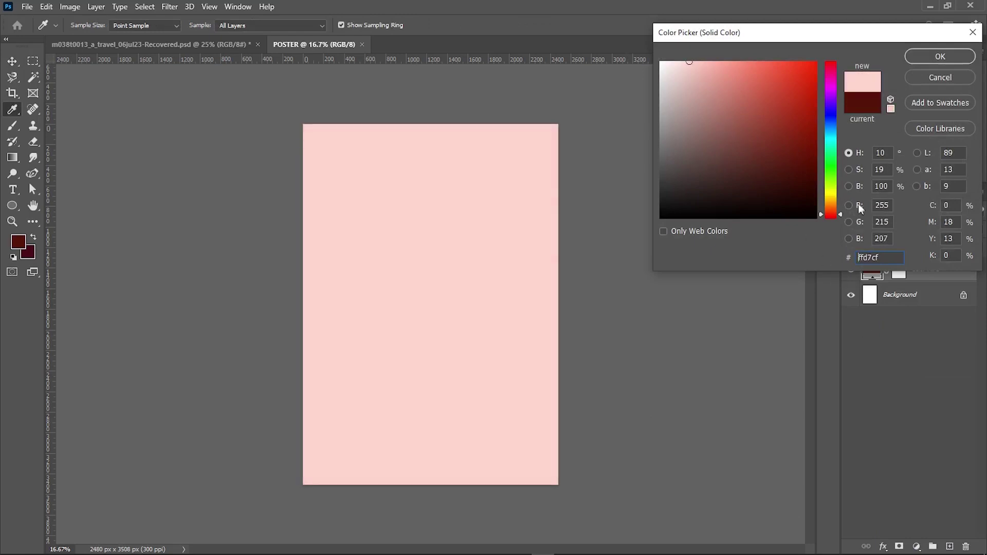
click(832, 197)
click(684, 62)
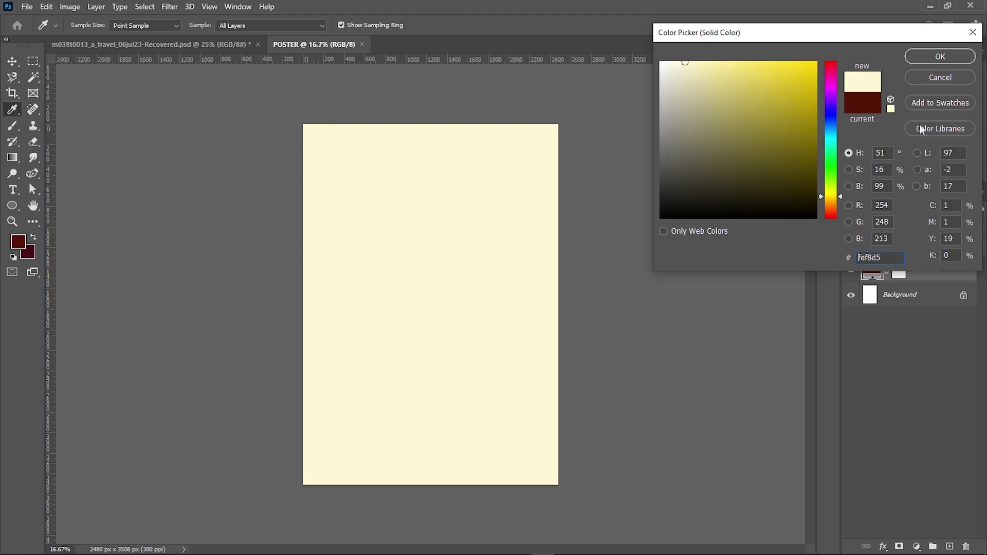
Step: Set the fill to the pale yellow ANPA 744-2 swatch from Color Libraries
click(937, 129)
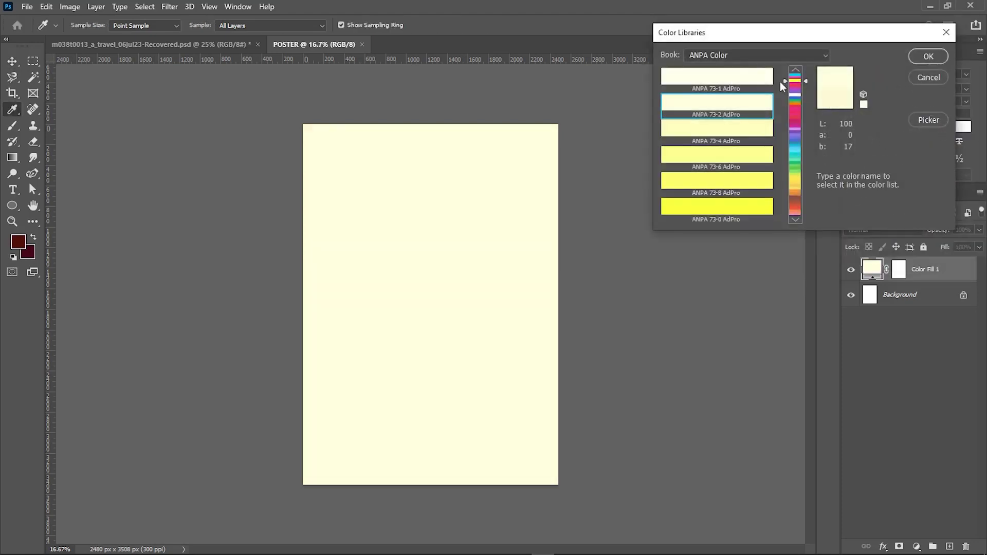
click(791, 120)
click(735, 77)
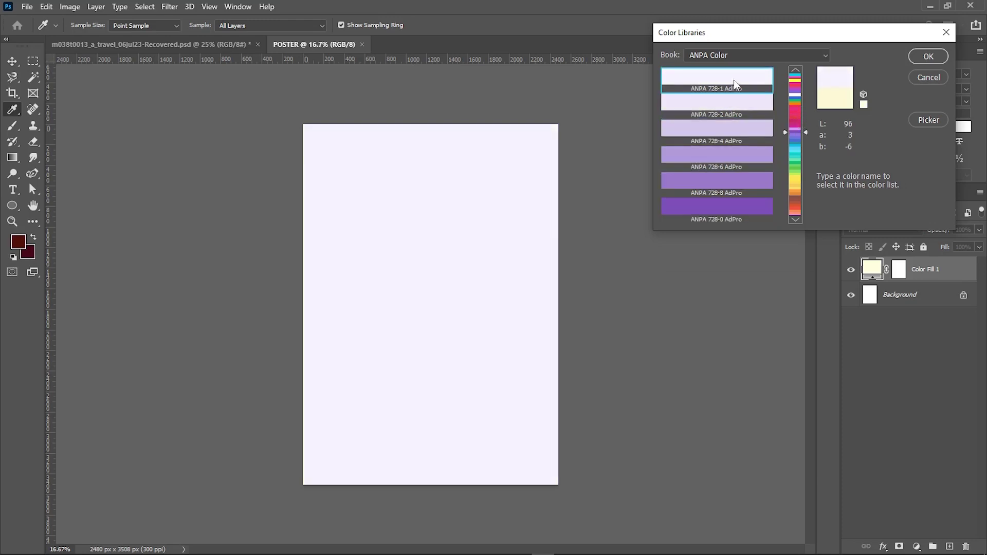
click(794, 169)
click(740, 81)
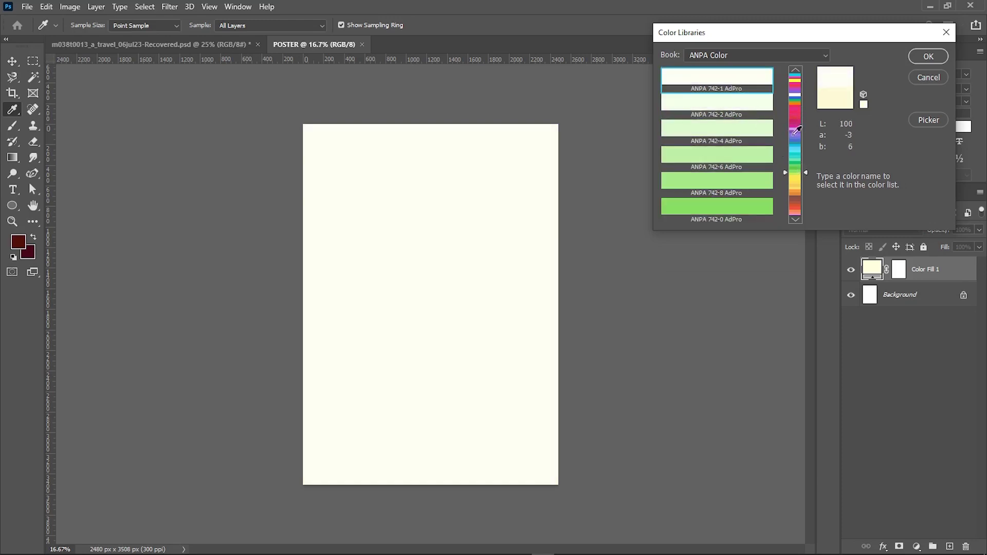
click(797, 127)
click(740, 206)
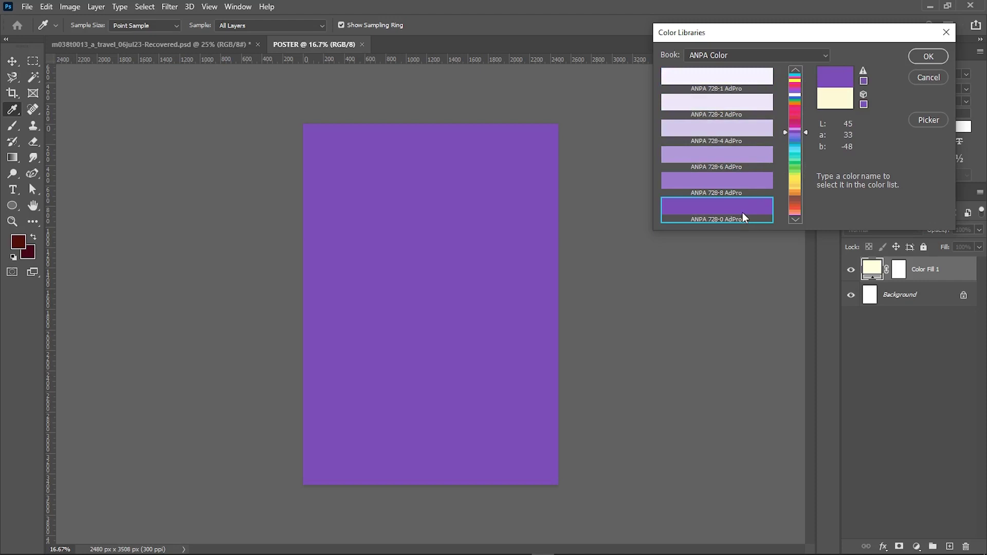
click(727, 81)
click(794, 178)
click(718, 105)
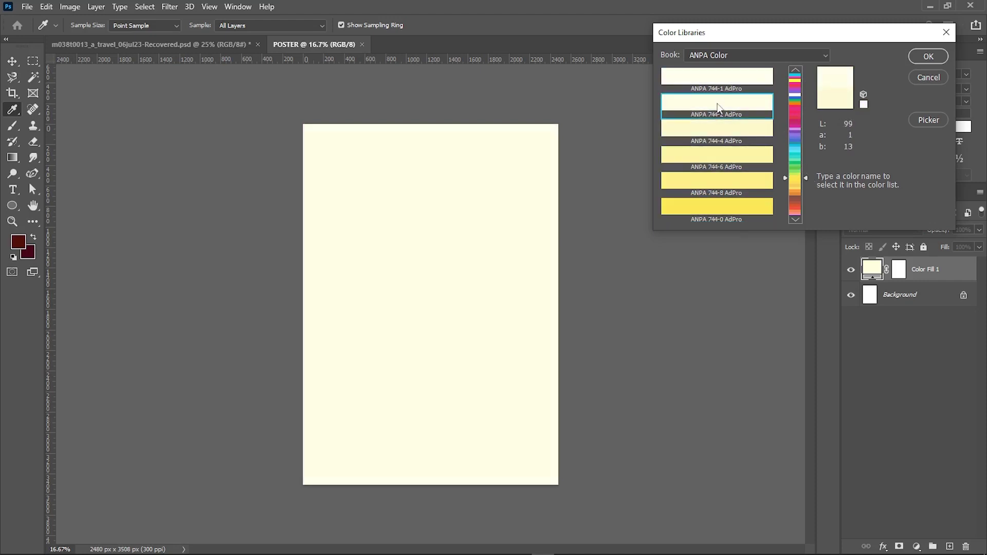
click(919, 60)
Step: Convert the fill layer to a smart object and rename it BG
right_click(937, 273)
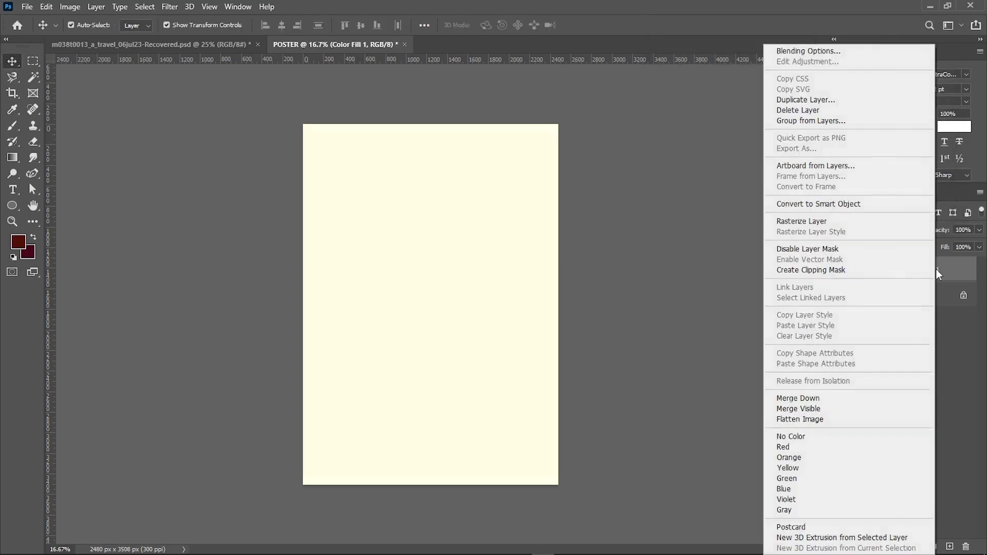
click(853, 204)
double_click(898, 270)
text(BG)
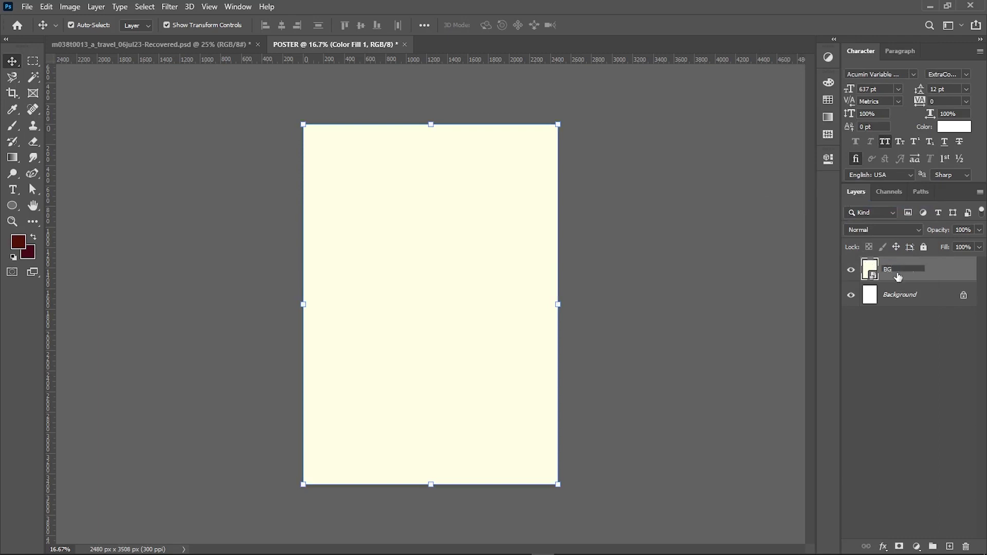
click(905, 353)
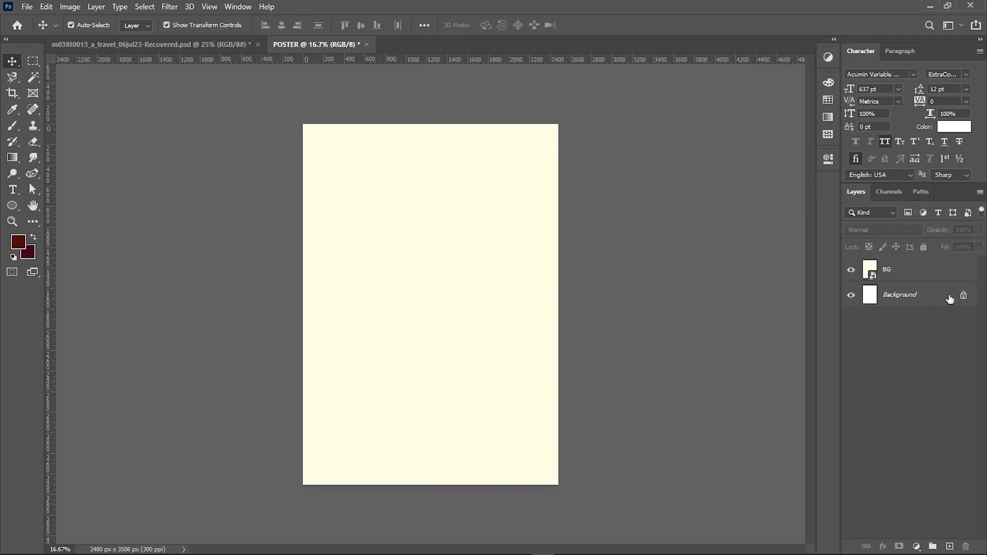
Step: Unlock and delete the white Background layer, then switch back to the browser
click(964, 296)
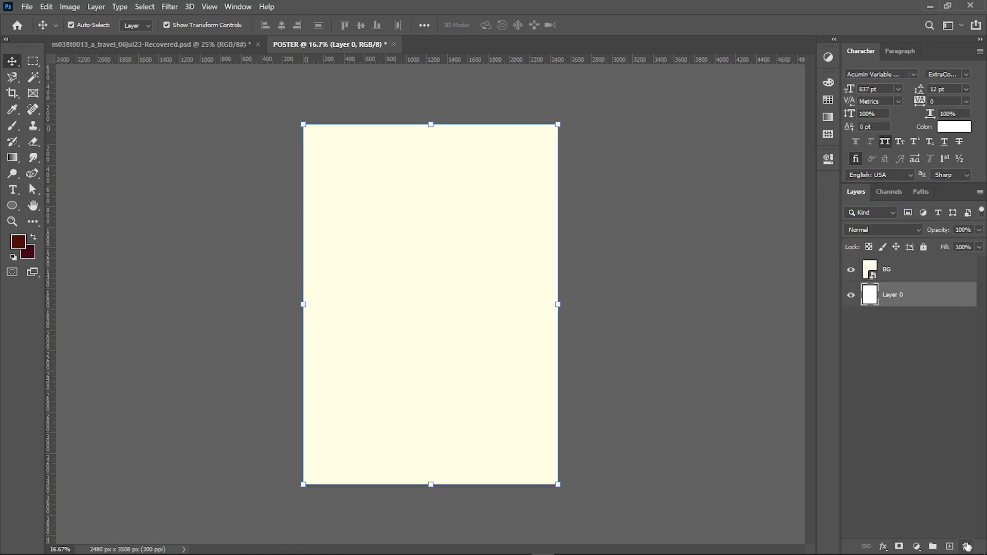
click(967, 546)
click(415, 216)
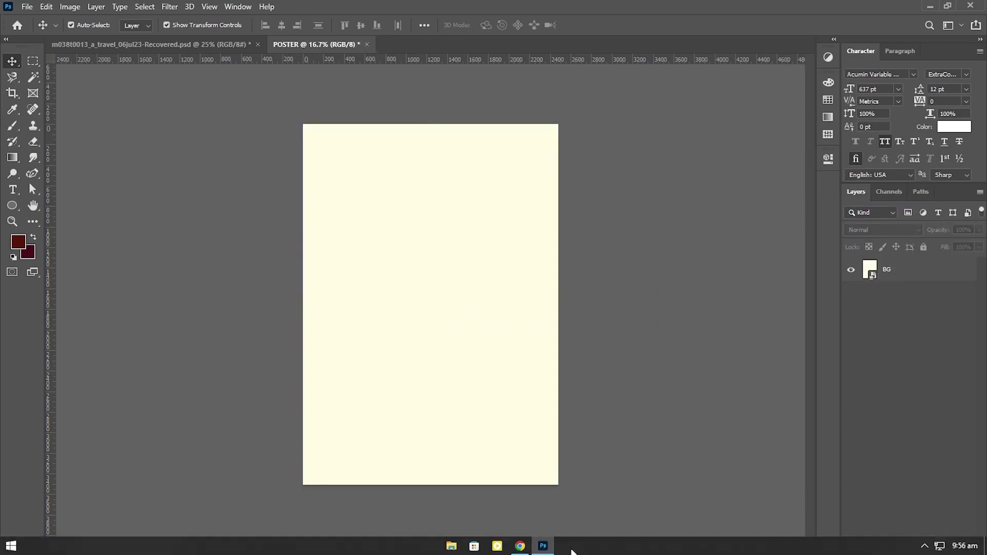
click(519, 546)
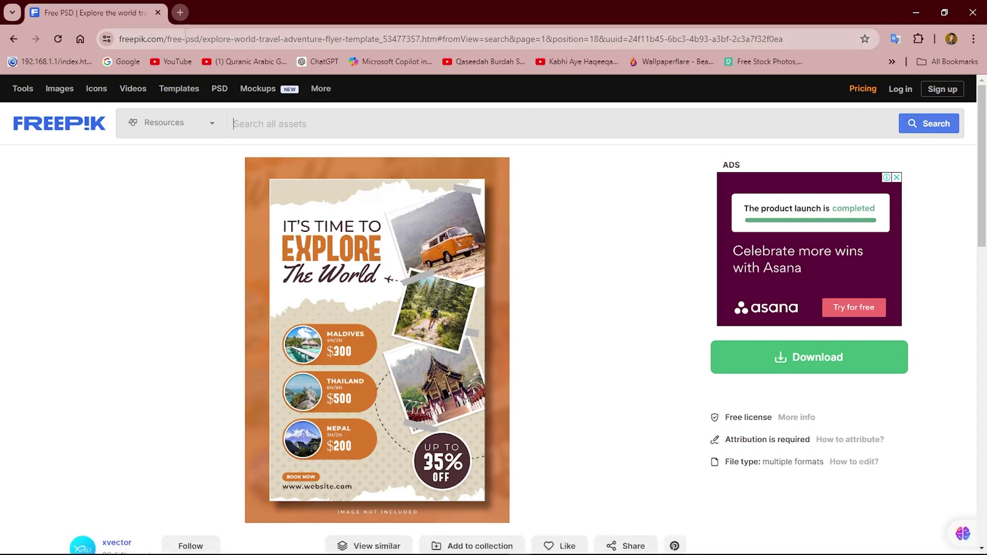
Step: Search for 'black and white texture' in a new browser tab
click(181, 13)
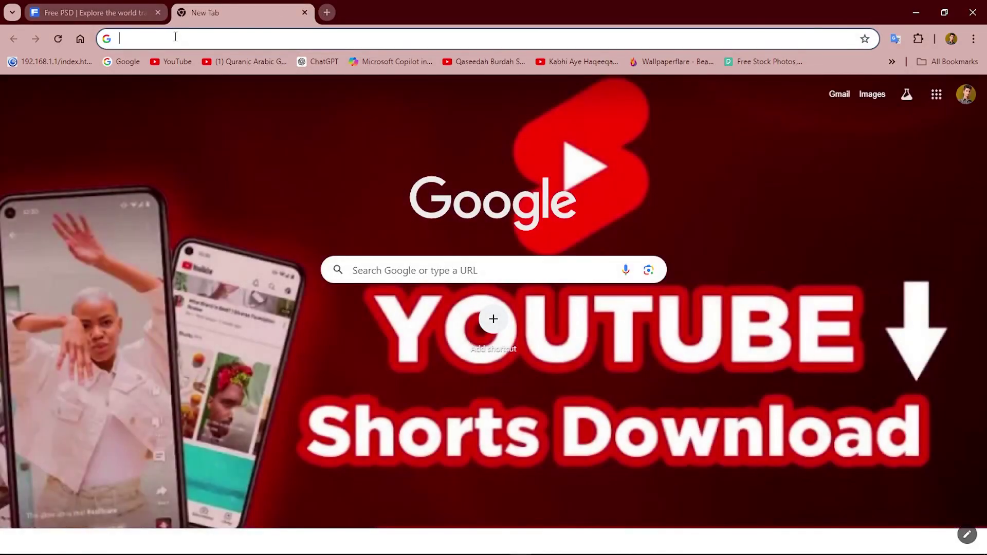
click(175, 37)
text(black)
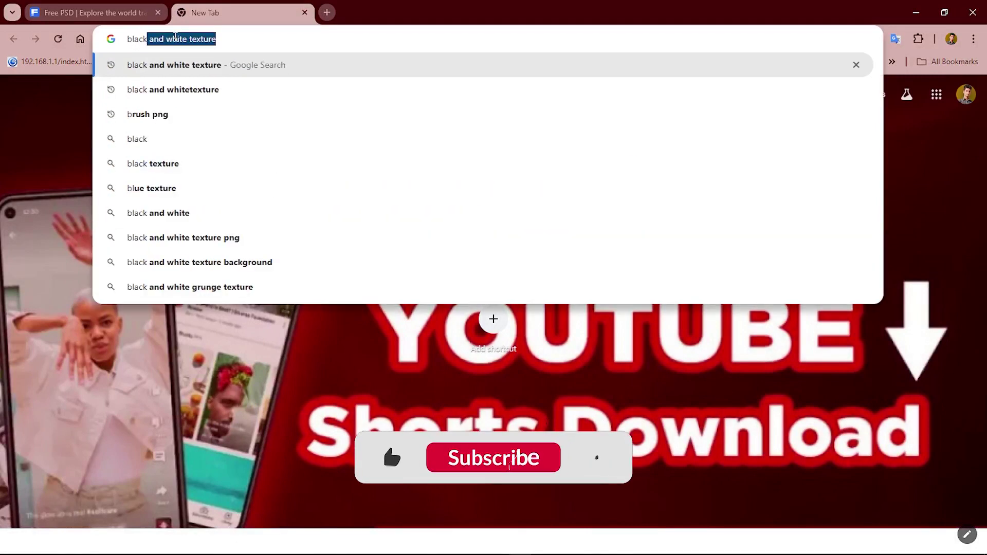
key(Return)
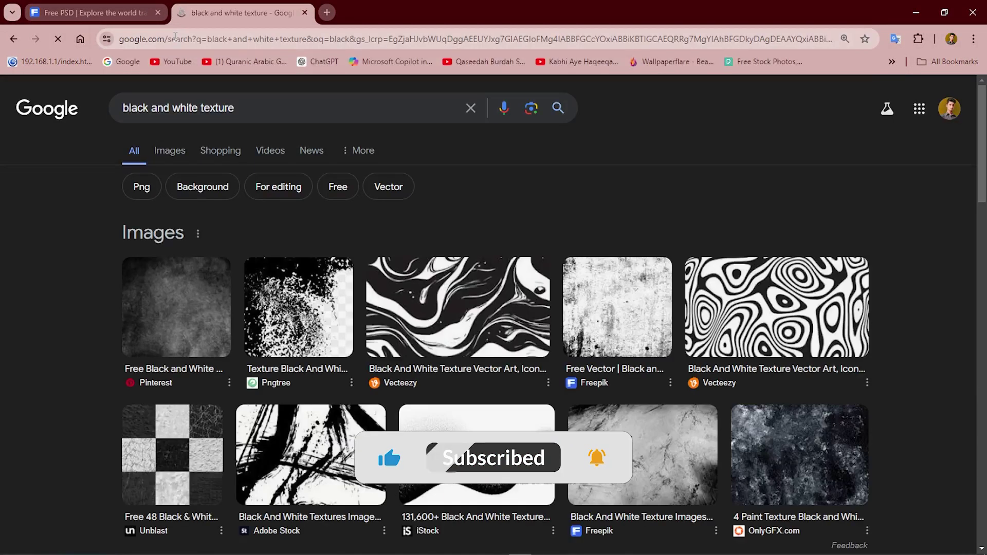
Step: Copy the Freepik grunge texture from the Google Images results
click(162, 152)
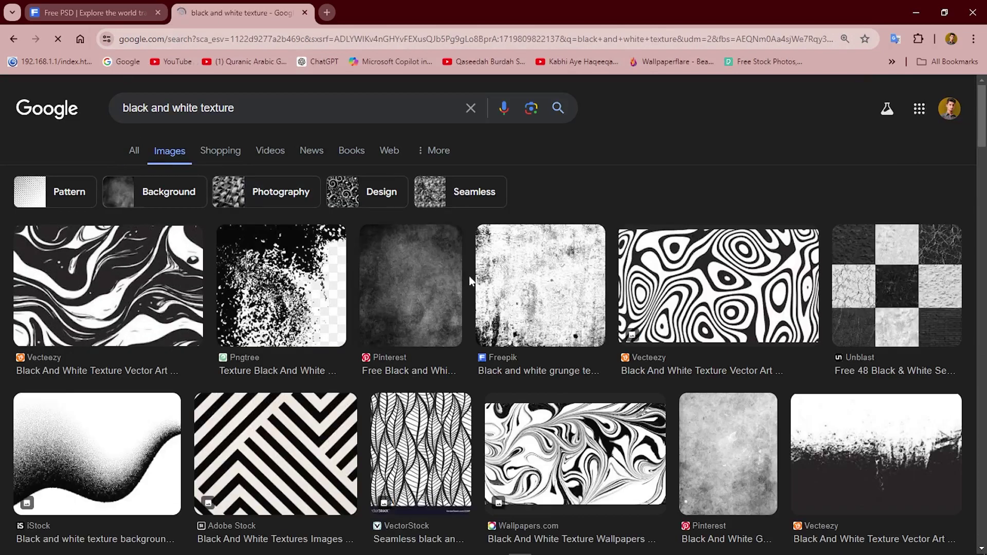
right_click(526, 298)
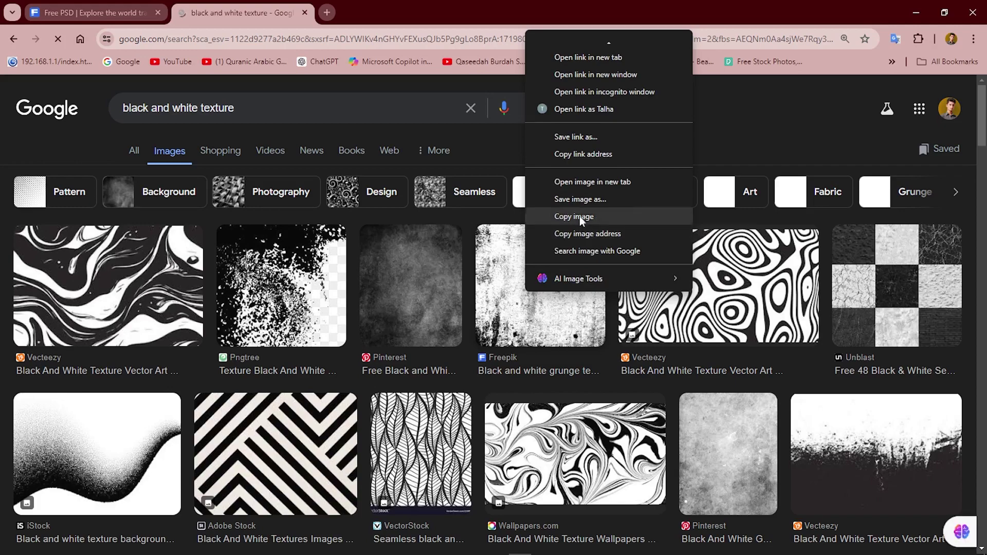
click(579, 216)
Step: Paste the grunge texture into POSTER as Layer 1 and stretch it over the whole page
click(543, 545)
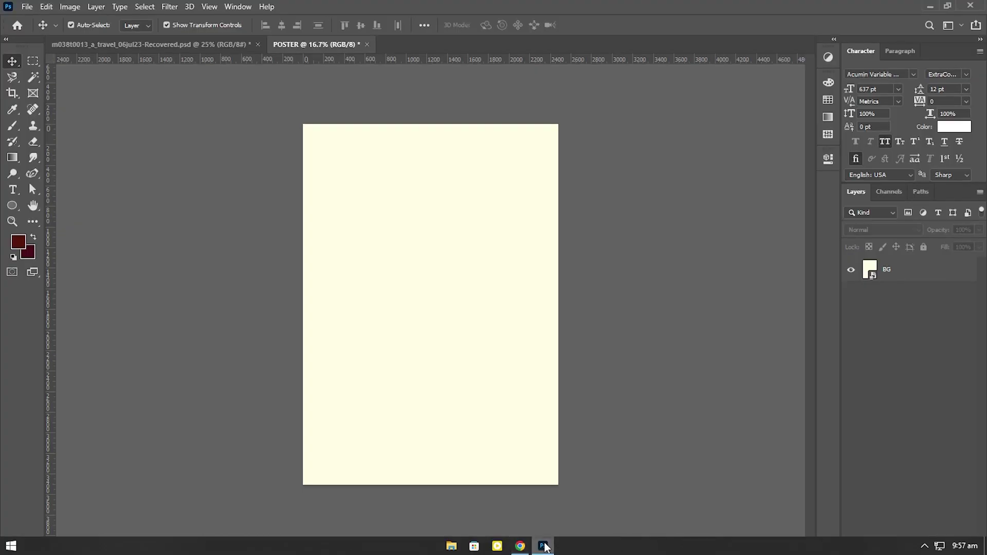
key(ctrl+v)
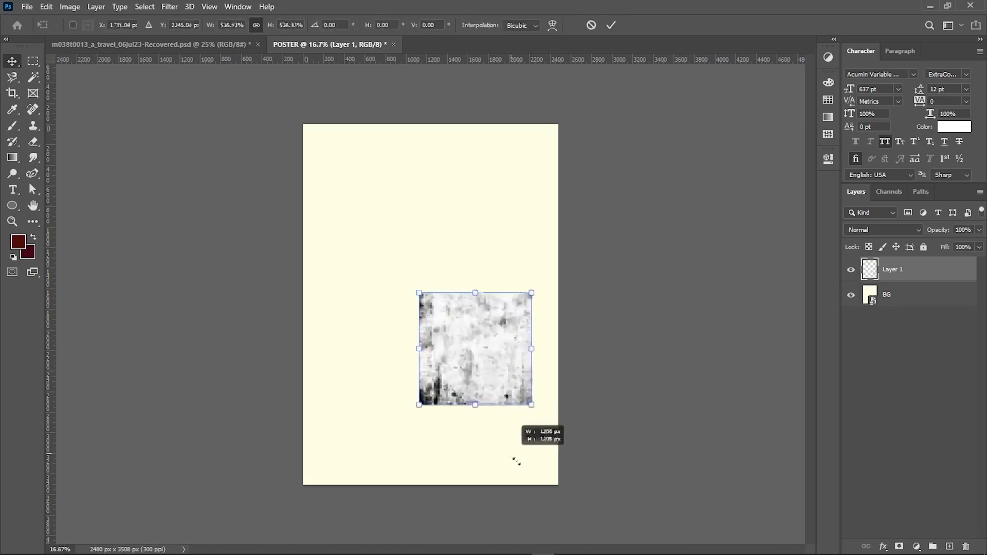
drag(441, 321, 570, 447)
drag(429, 291, 273, 212)
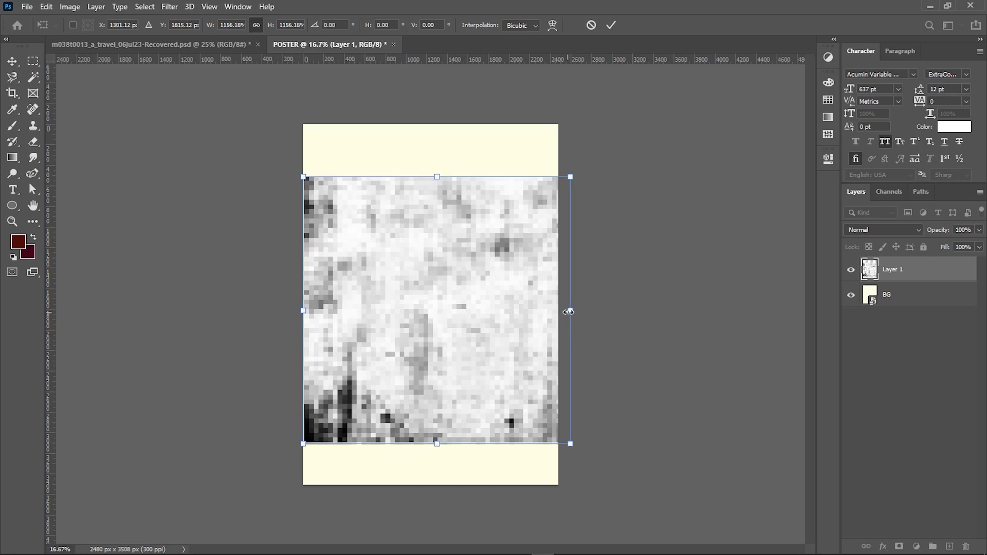
drag(569, 312, 558, 311)
drag(431, 180, 431, 132)
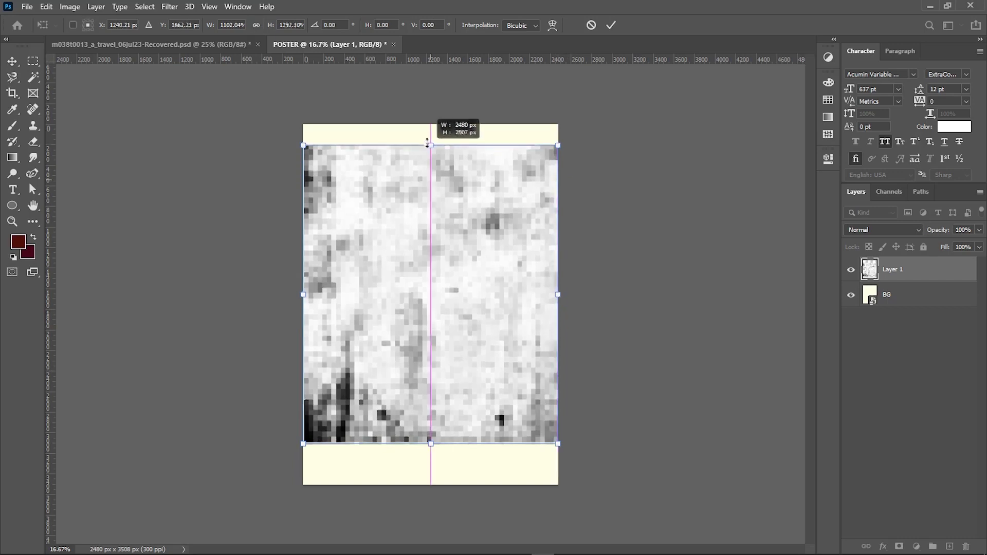
drag(430, 443, 430, 481)
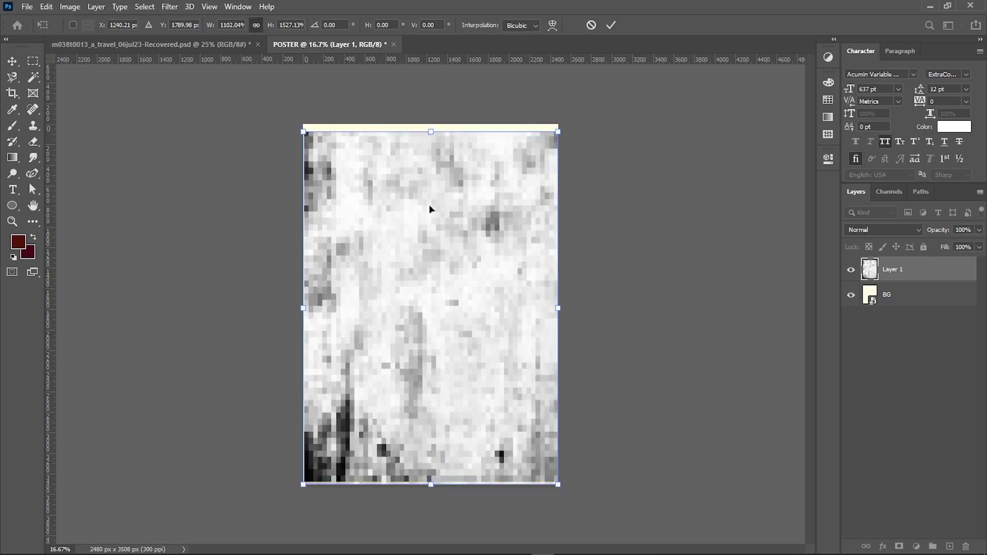
drag(431, 133, 428, 124)
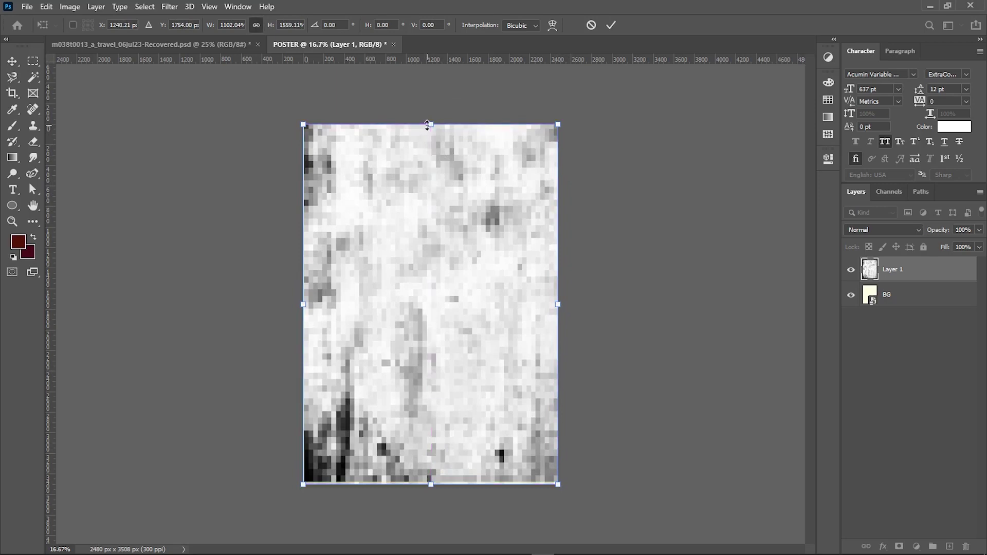
key(Return)
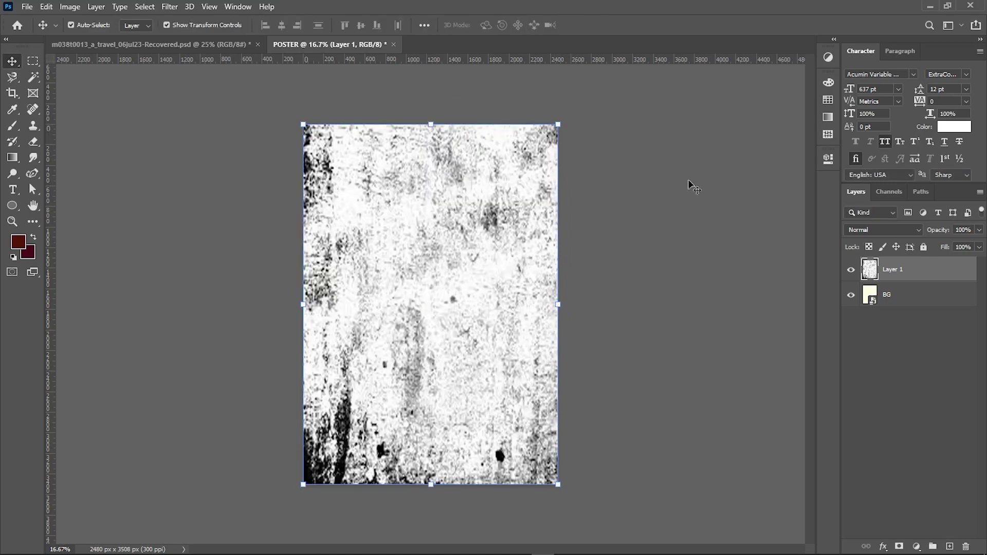
Step: Set the texture Layer 1 to Multiply blend mode at 20% opacity
click(895, 231)
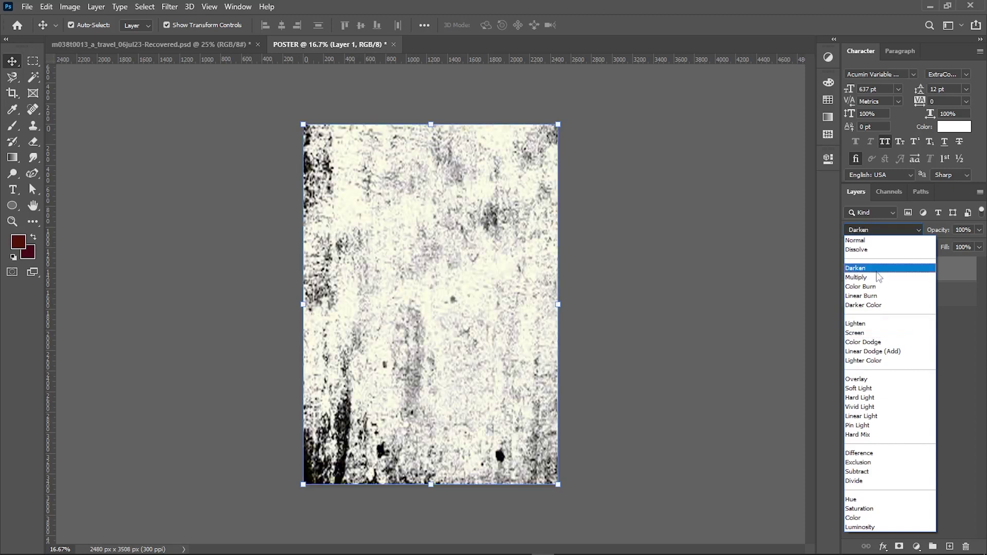
click(875, 281)
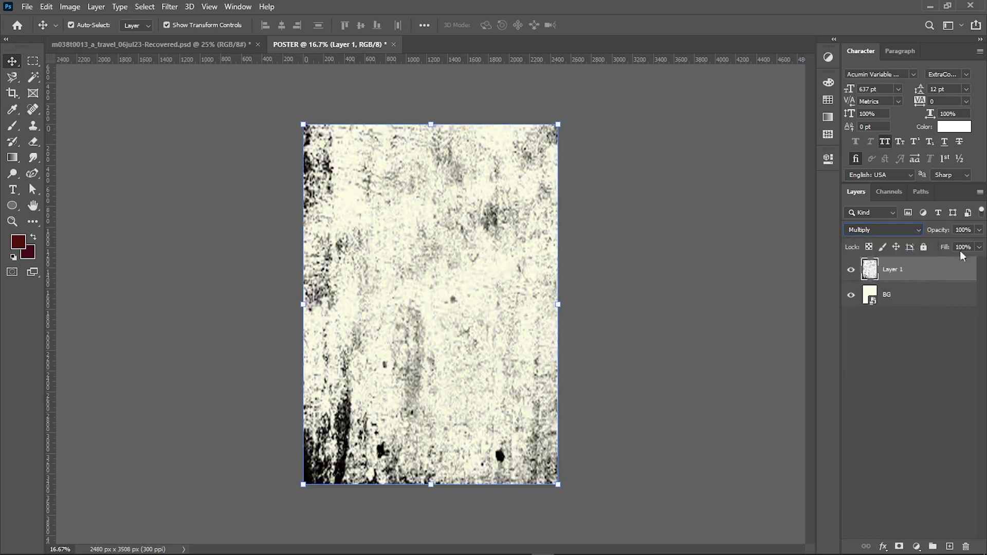
drag(977, 237, 933, 247)
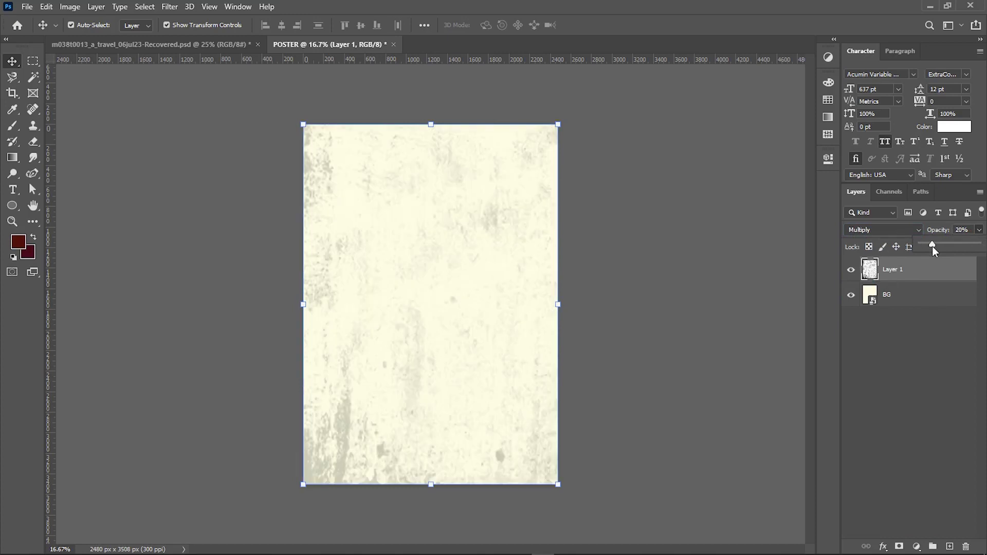
click(918, 350)
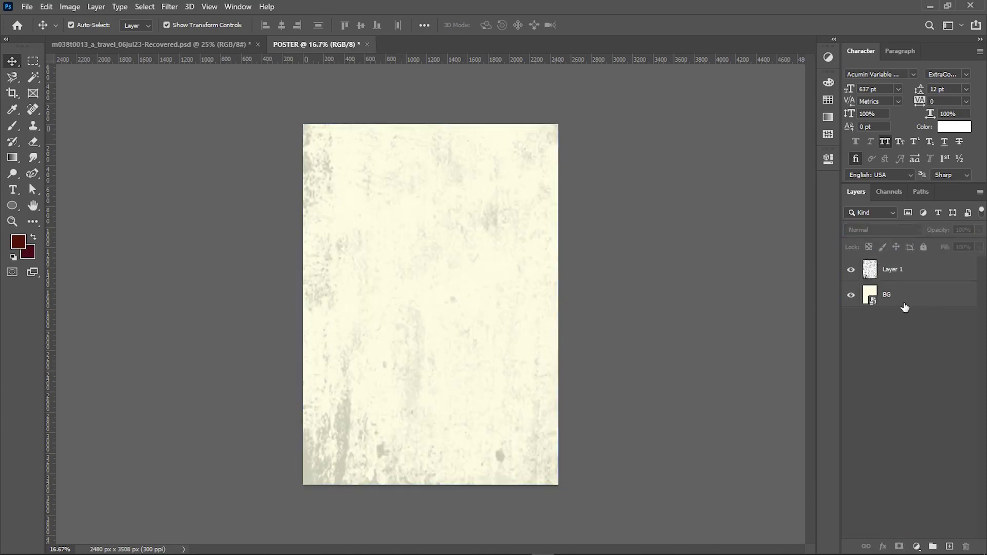
Step: In BG's Blending Options, add a fine grunge pattern Texture scaled to 845%
right_click(905, 307)
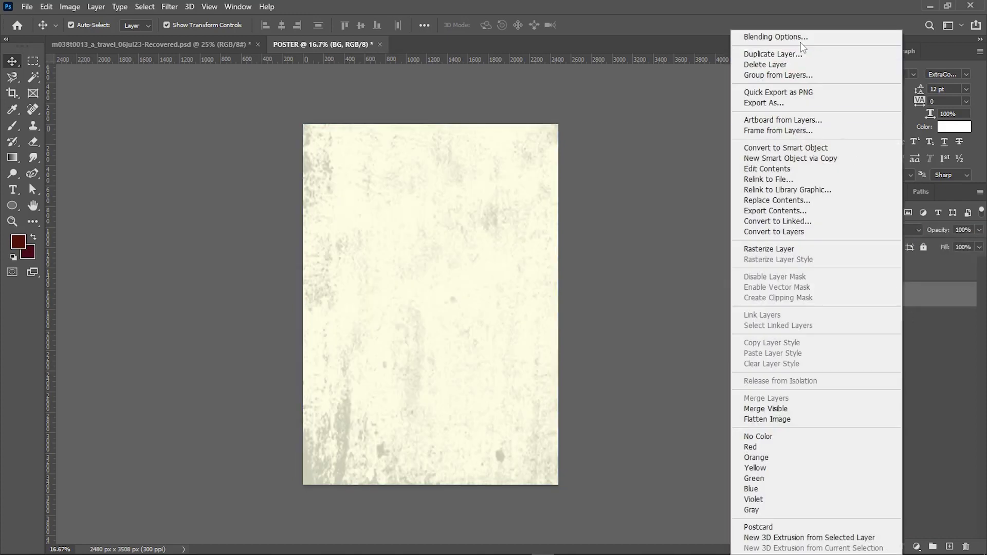
click(799, 37)
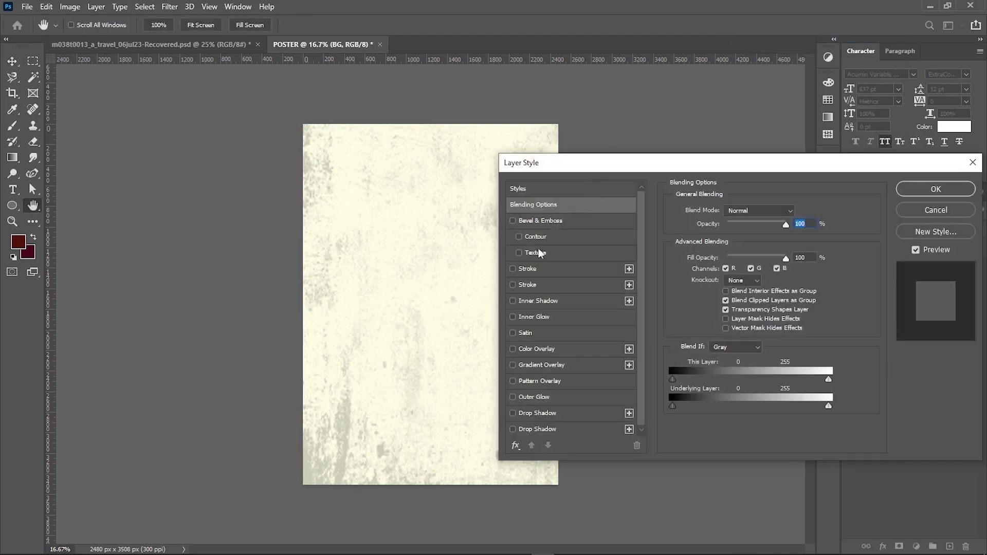
click(538, 252)
click(740, 224)
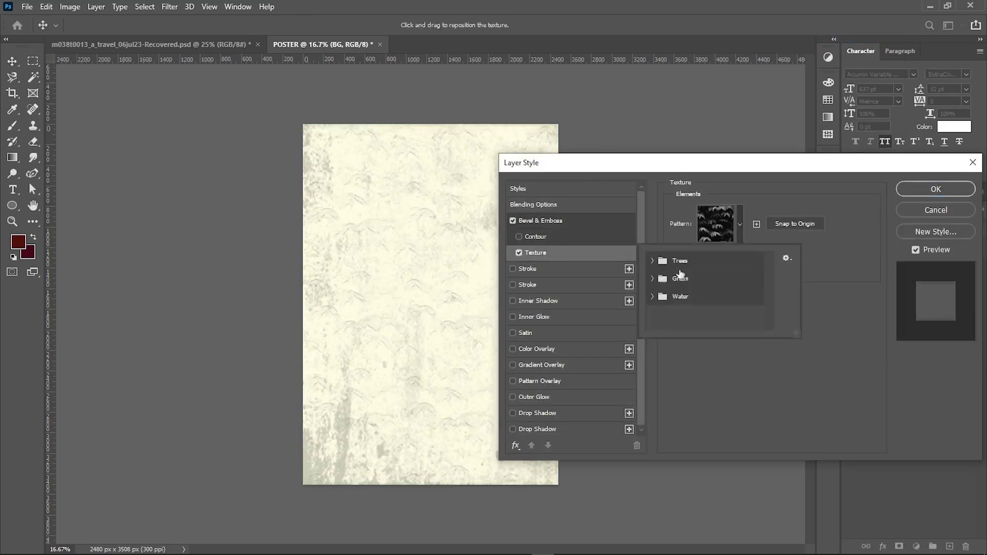
click(653, 278)
click(707, 297)
click(695, 349)
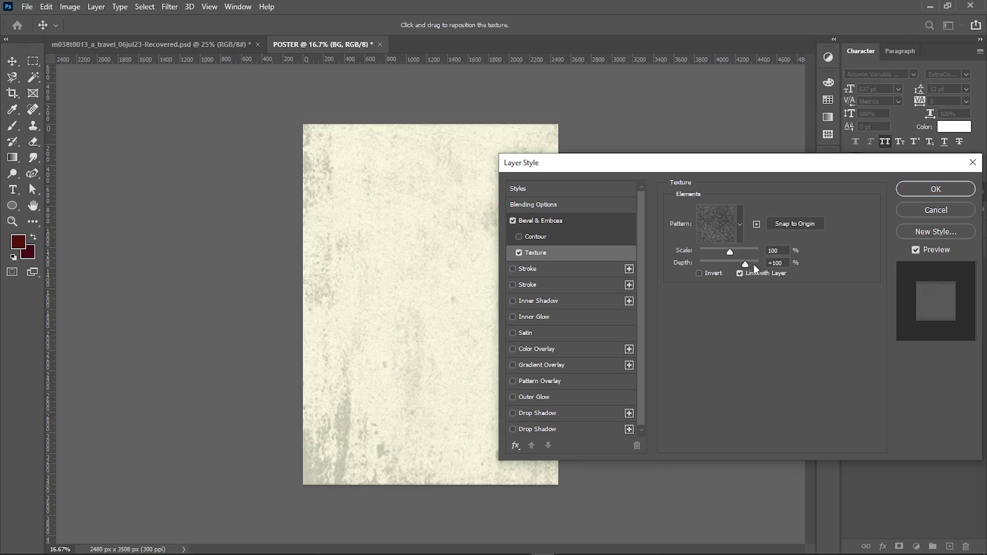
mouse_move(730, 252)
mouse_down()
mouse_move(700, 262)
mouse_move(735, 265)
mouse_up()
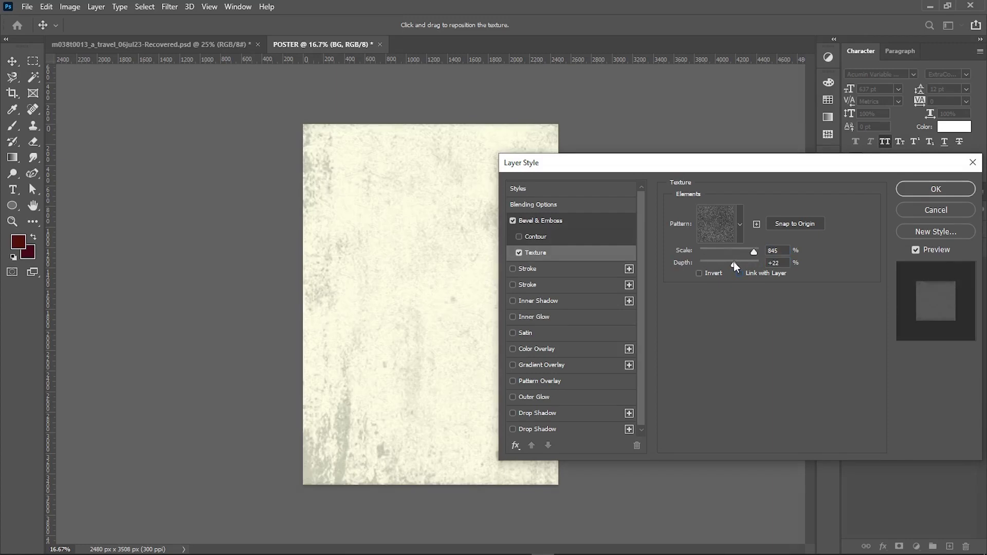
Step: Set the Bevel & Emboss highlight mode to Multiply and apply the style
click(550, 227)
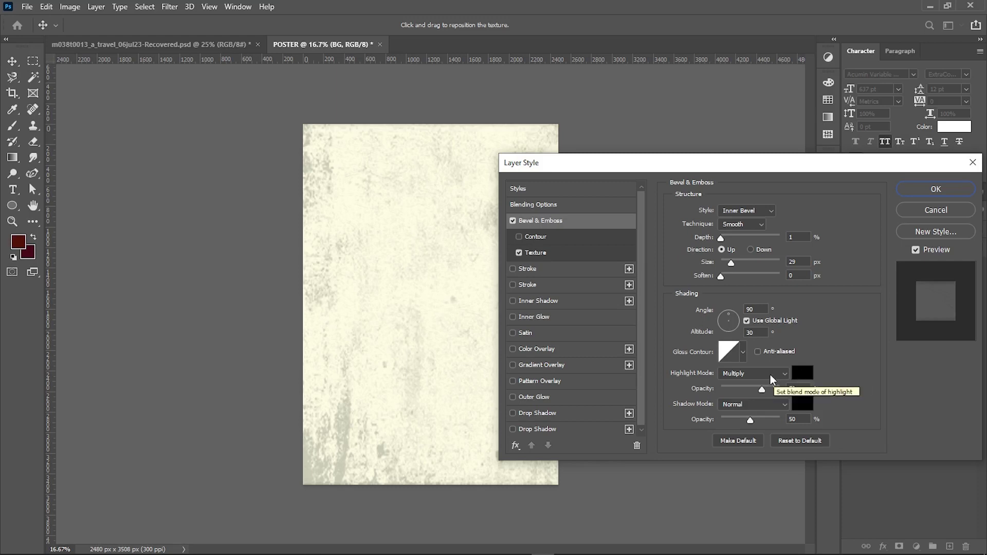
click(754, 373)
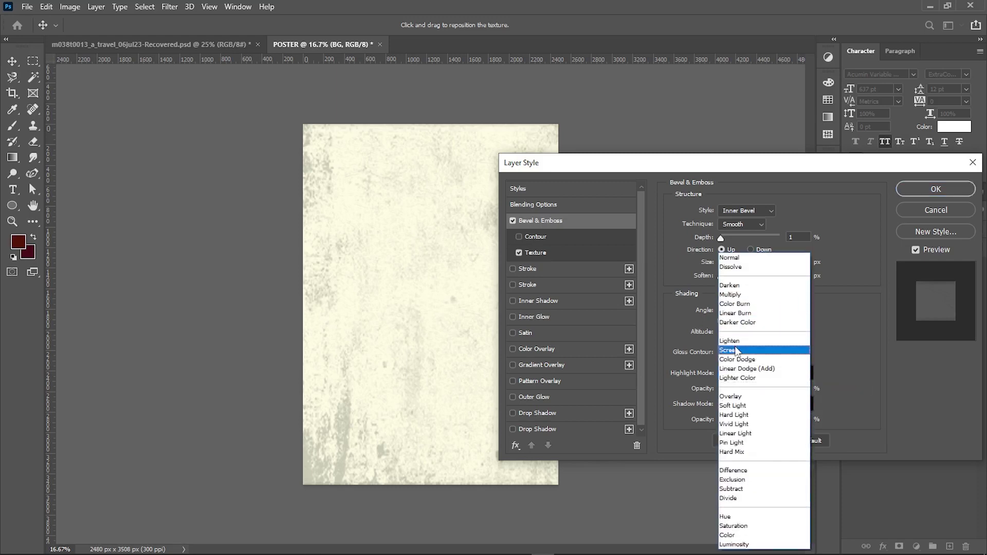
click(813, 355)
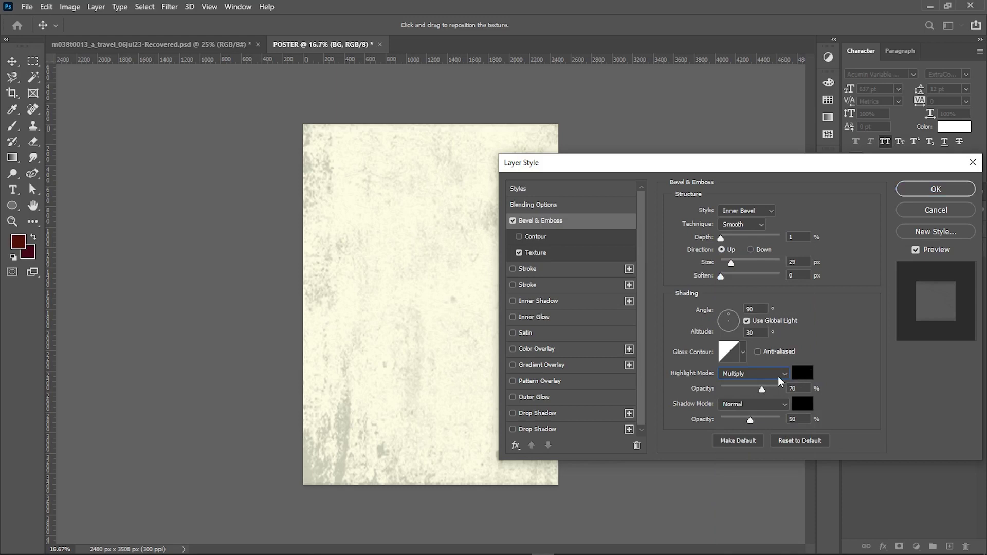
click(936, 189)
drag(752, 324, 339, 333)
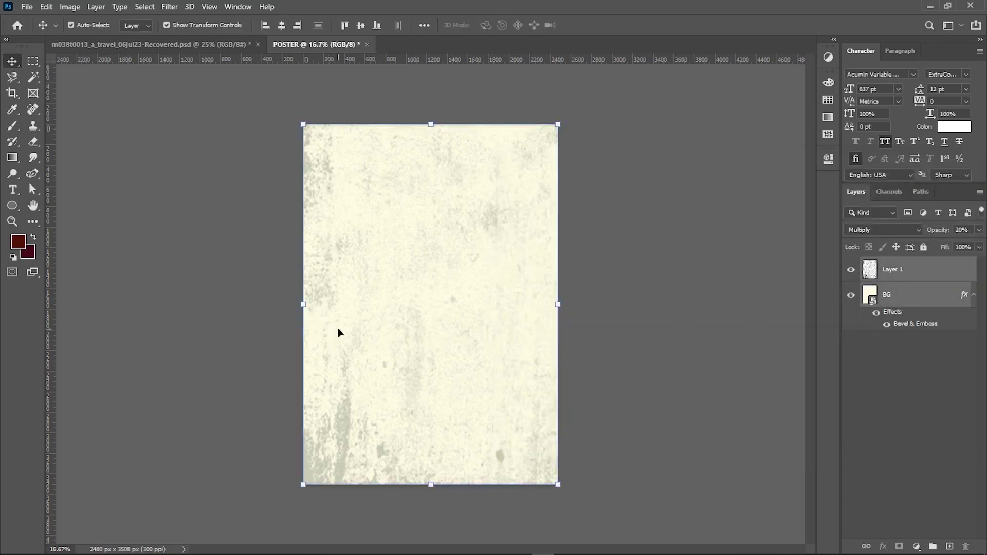
Step: Group the texture and cream layers, name the group BG, and lock it
key(ctrl+g)
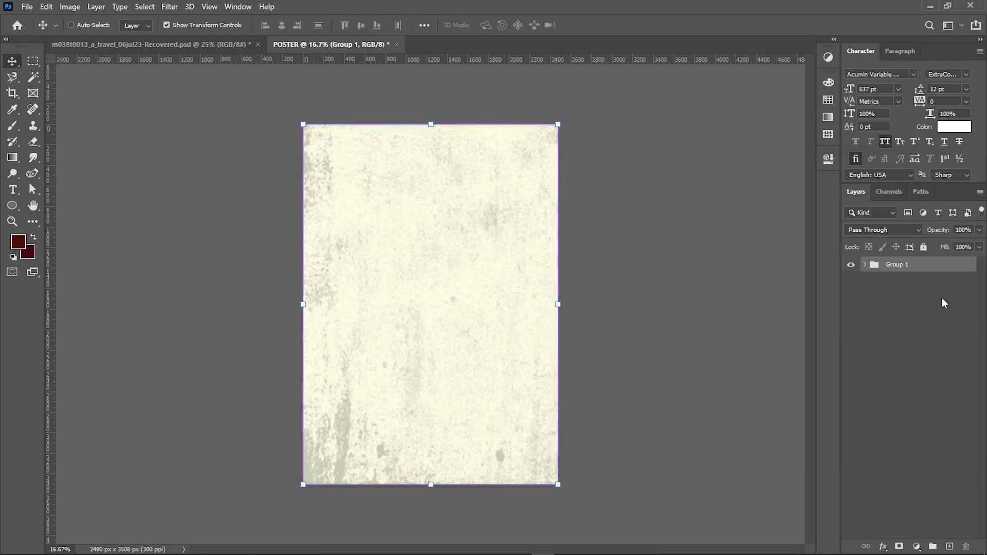
text(BG)
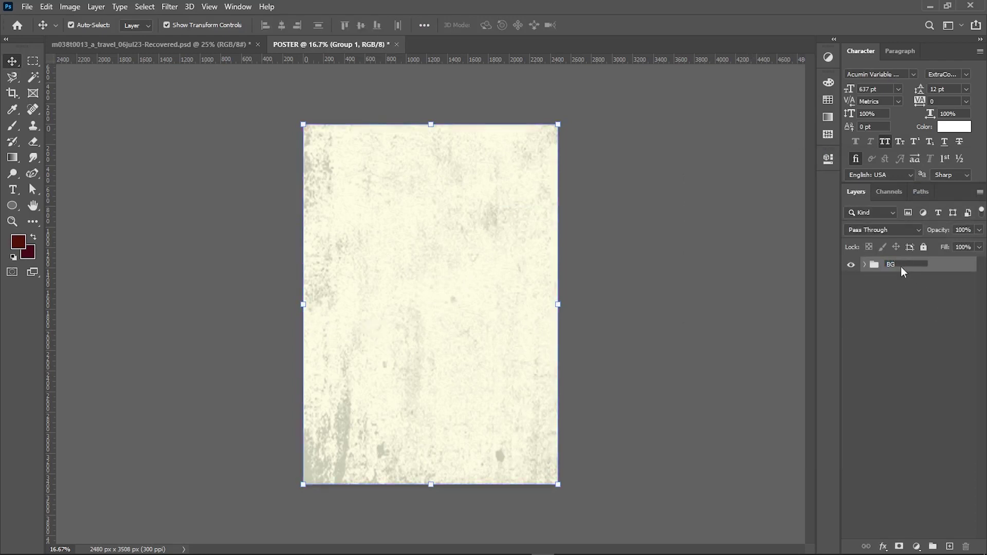
key(Return)
click(922, 247)
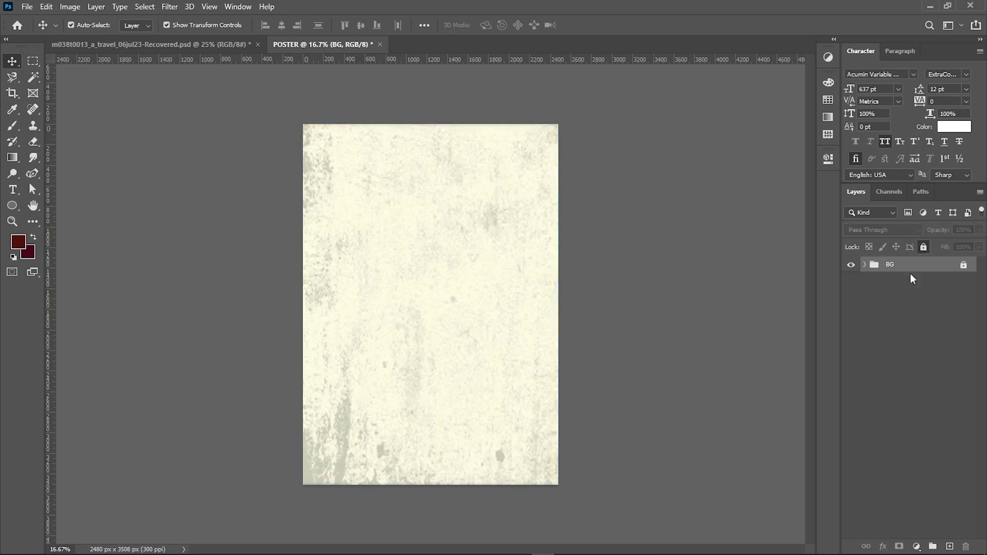
click(289, 282)
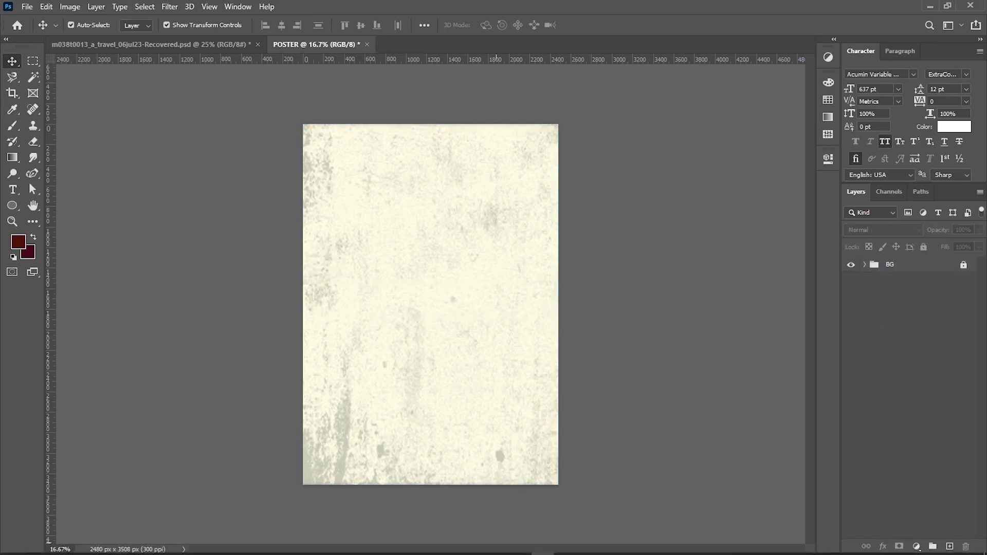
Step: Check the Freepik reference poster, then search Google Images for 'brush png'
click(521, 551)
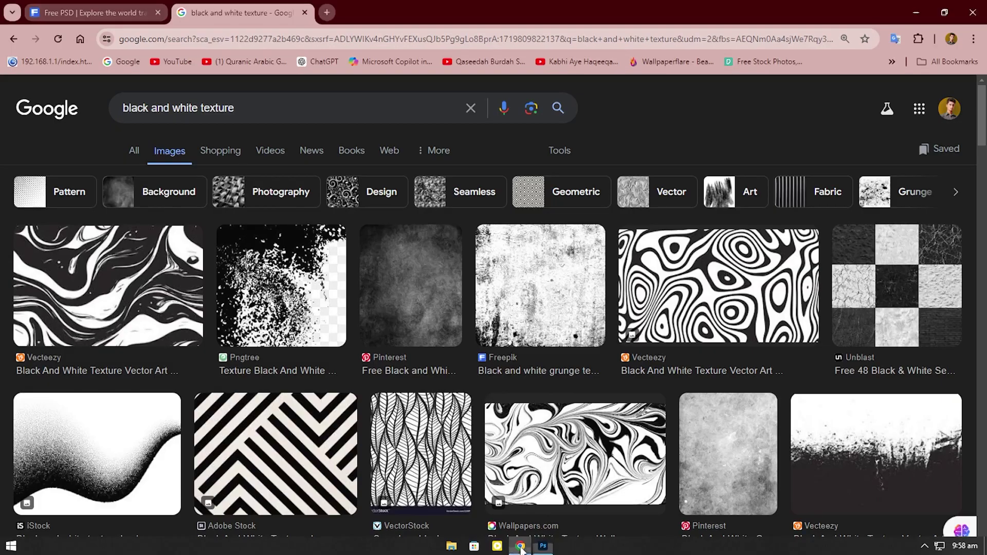
click(98, 6)
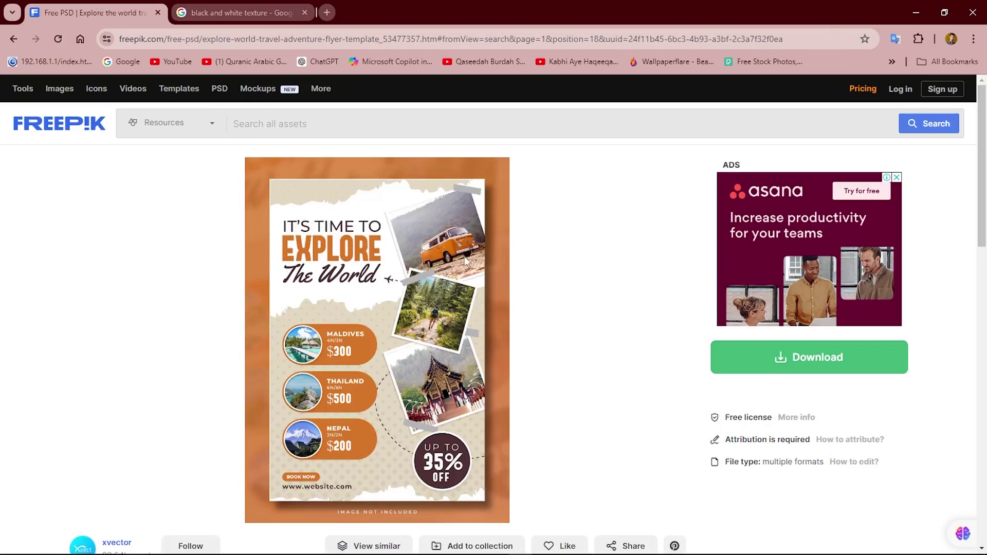
click(281, 11)
triple_click(120, 112)
key(BackSpace)
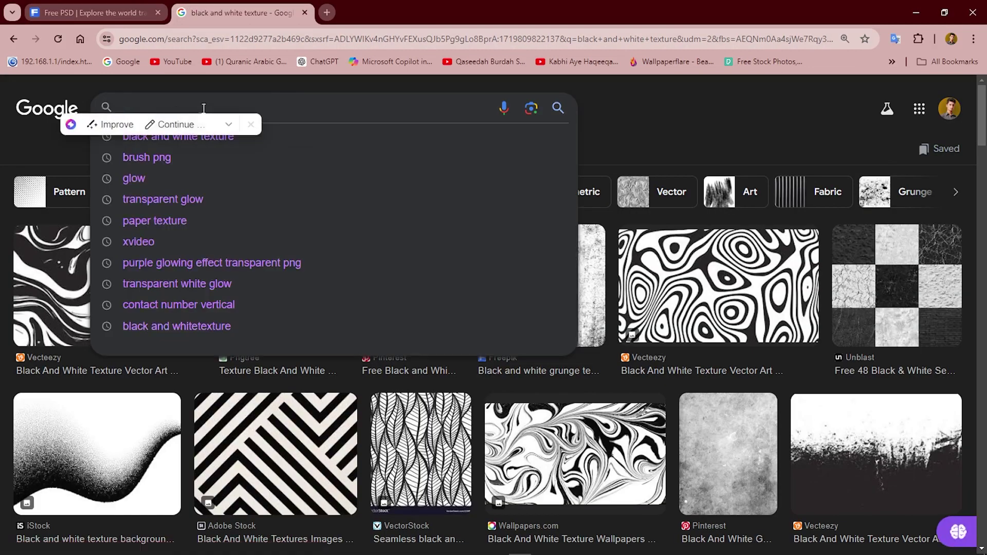
click(153, 160)
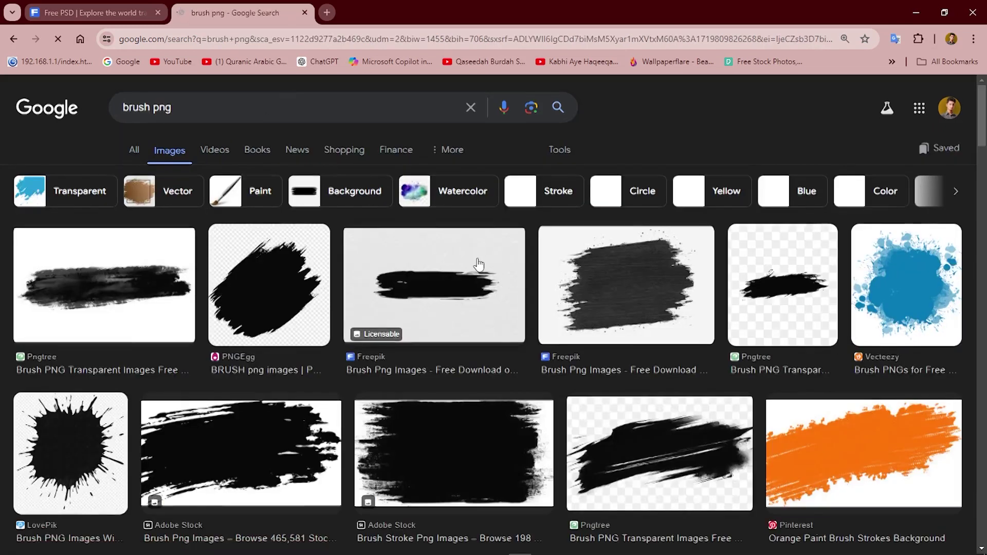
Step: Save the Rawpixel black brush banner to Downloads as images.png
scroll(476, 259, down, 1)
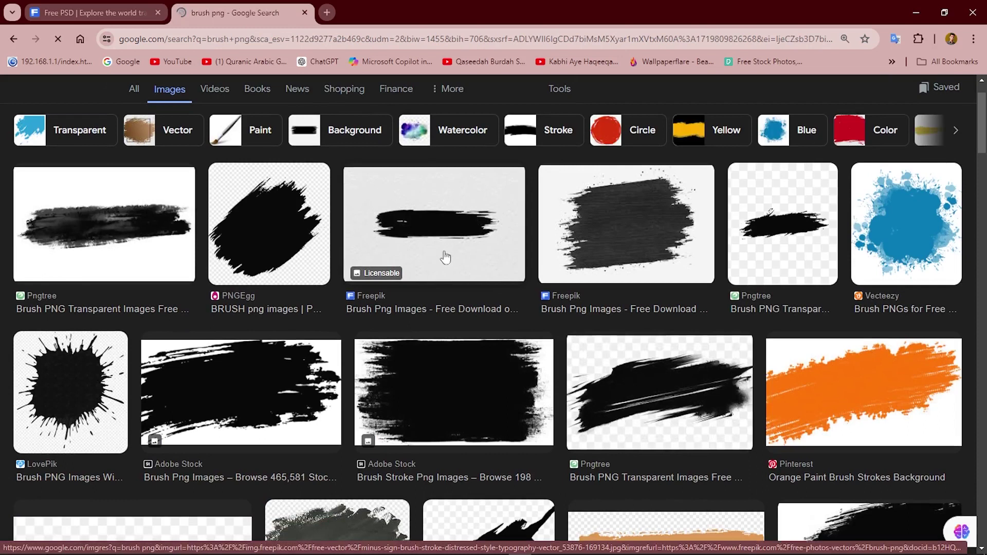
scroll(400, 298, down, 1)
scroll(401, 300, down, 1)
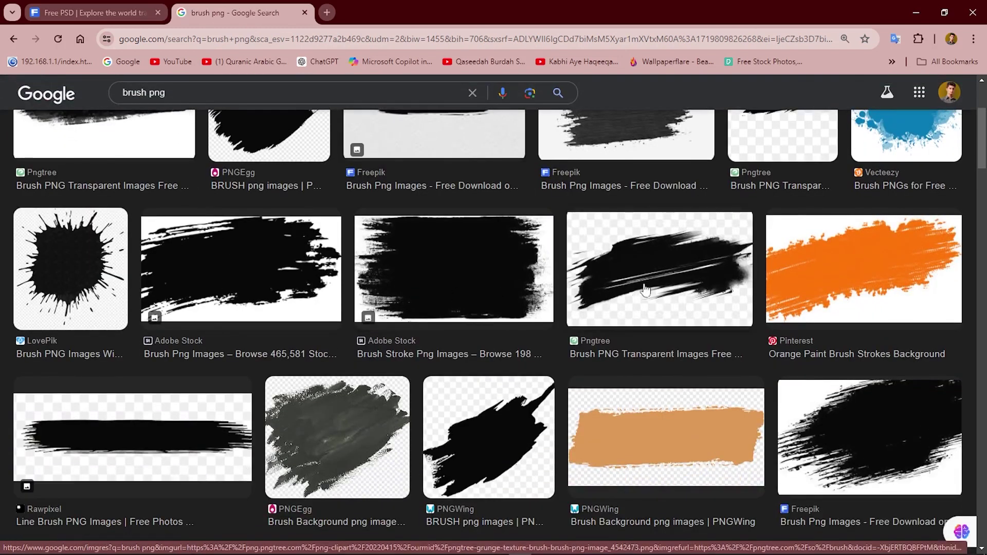
scroll(646, 291, down, 4)
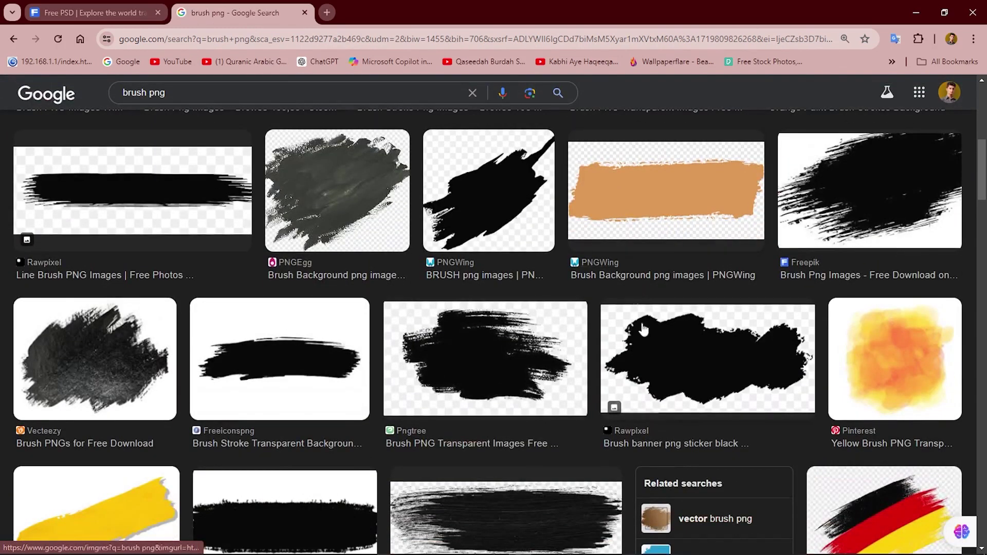
click(635, 355)
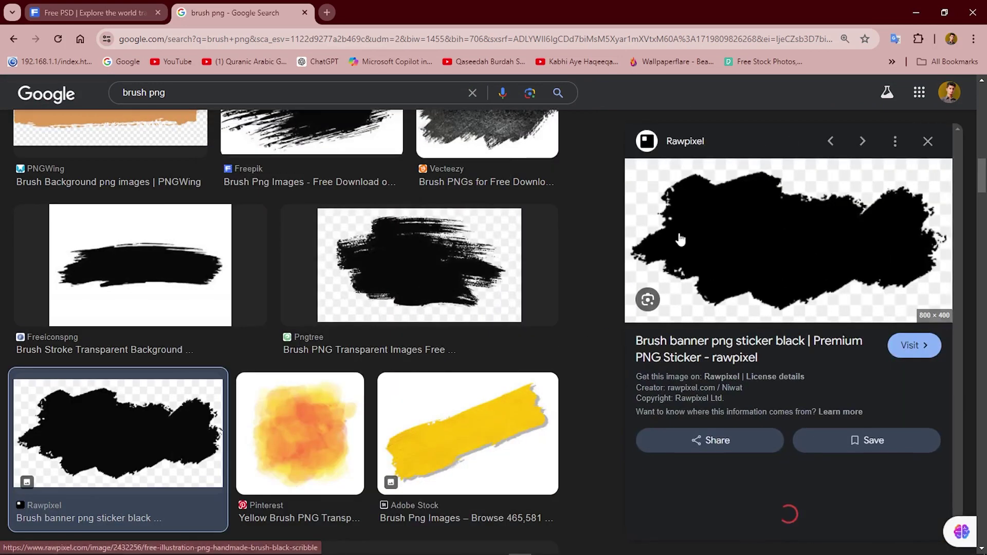
right_click(689, 234)
click(729, 421)
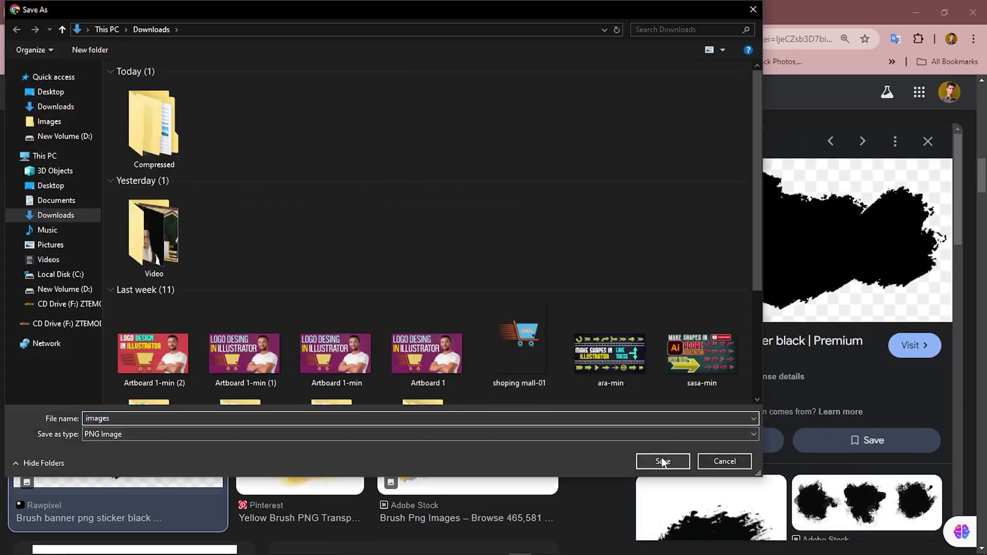
click(660, 460)
click(541, 547)
Step: Open images.png from Downloads and bring it into the POSTER document
click(26, 6)
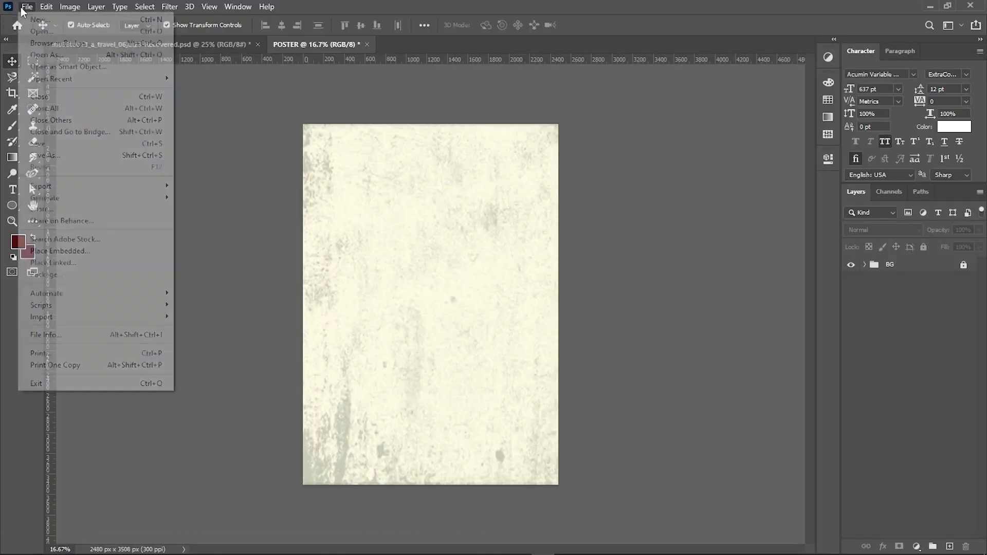
click(61, 32)
click(149, 234)
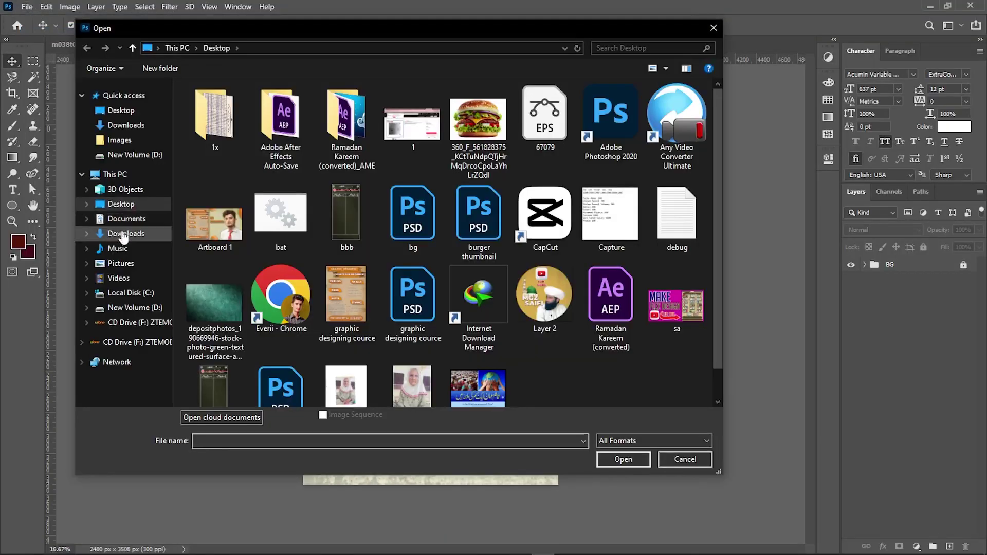
double_click(216, 164)
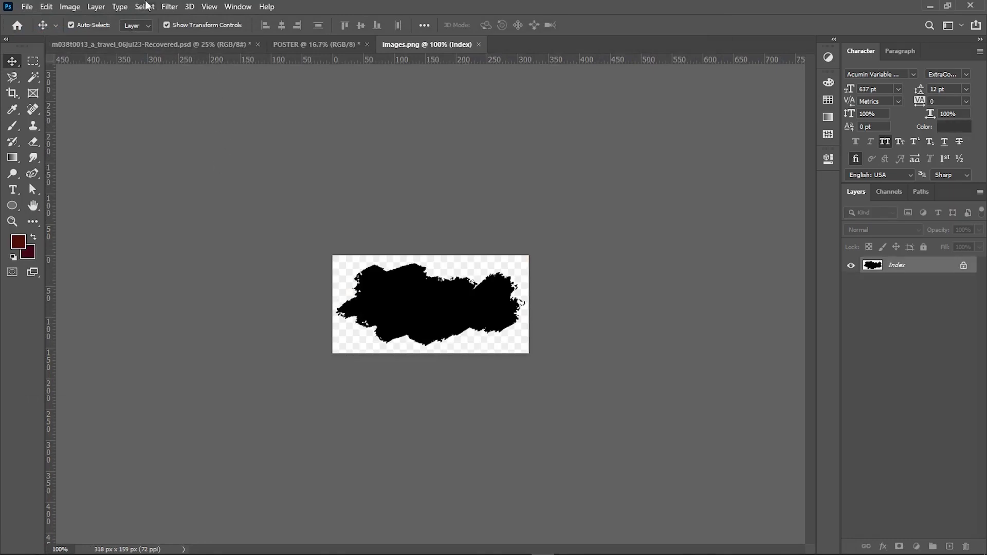
click(145, 7)
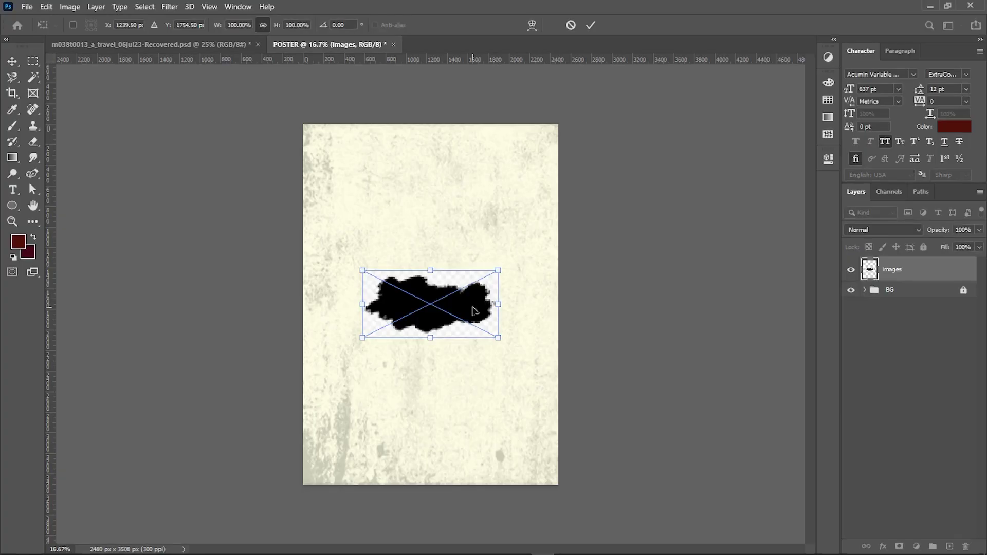
Step: Stretch the brush stroke across the full poster width, then run Select Subject
drag(499, 304, 551, 309)
drag(364, 305, 302, 305)
key(Return)
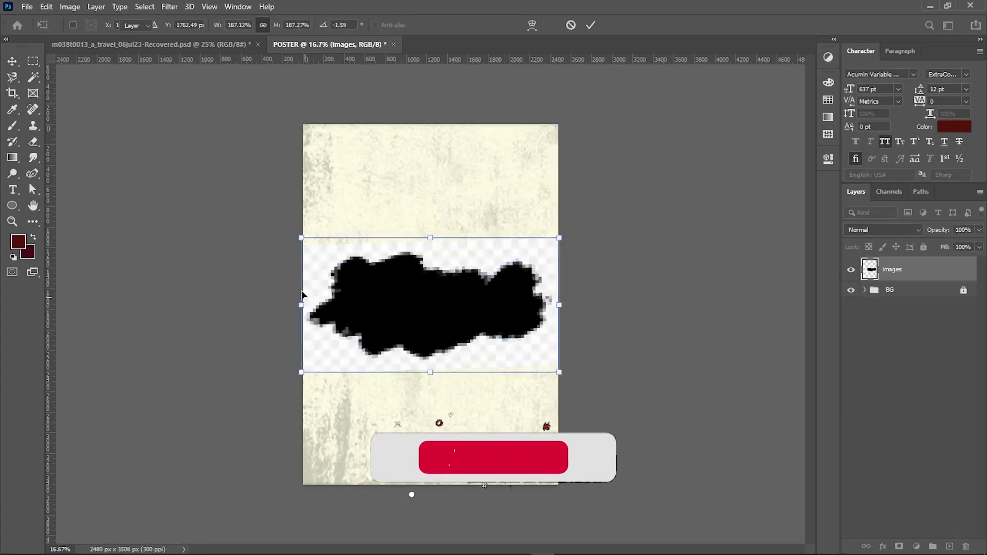
click(145, 7)
click(154, 151)
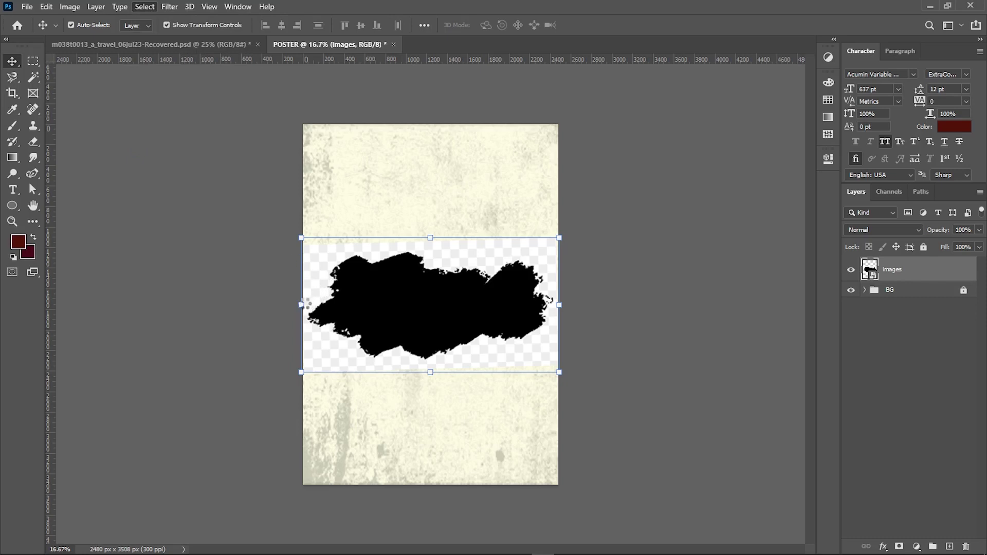
Step: Add a layer mask and stretch the torn shape into a wide, level band high on the page
click(899, 546)
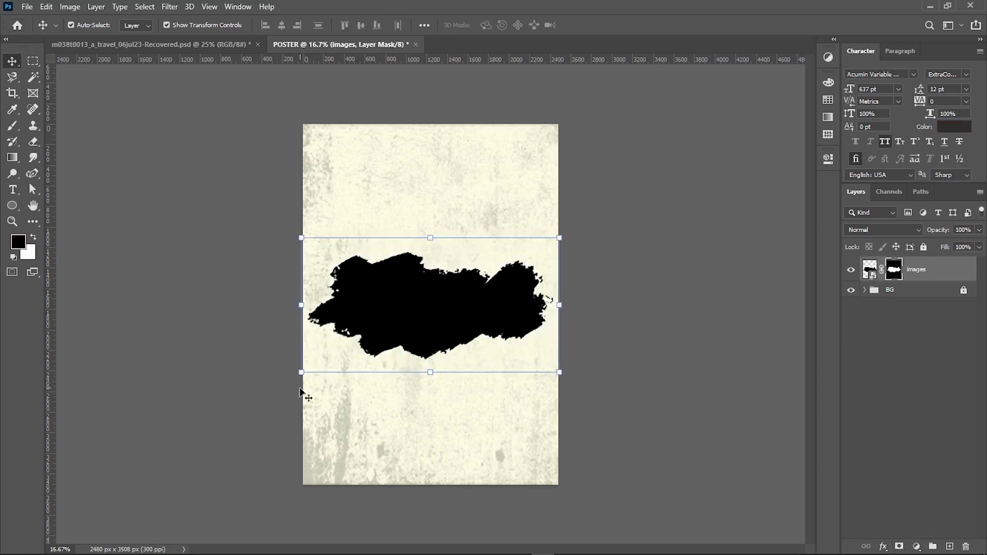
drag(301, 307, 204, 308)
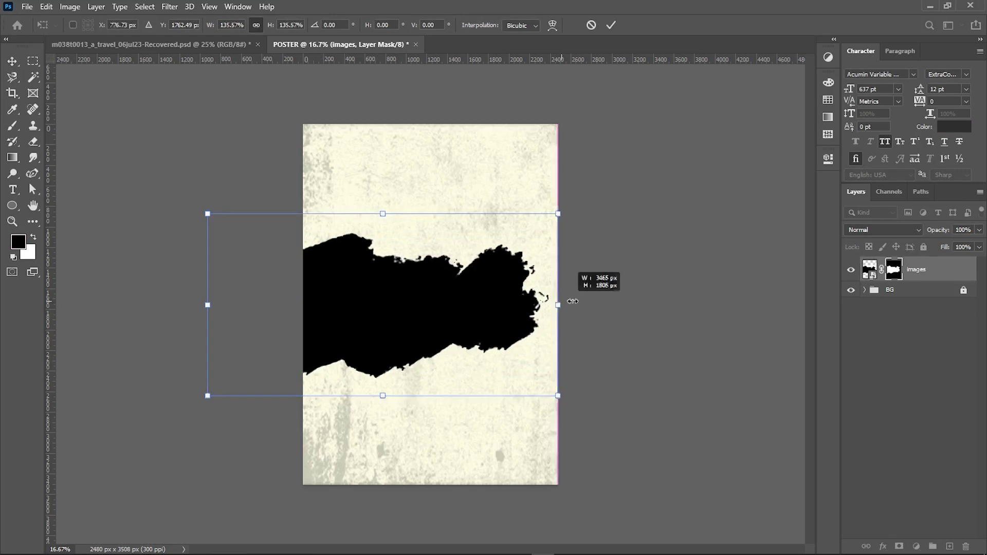
drag(567, 275, 492, 231)
drag(431, 133, 431, 166)
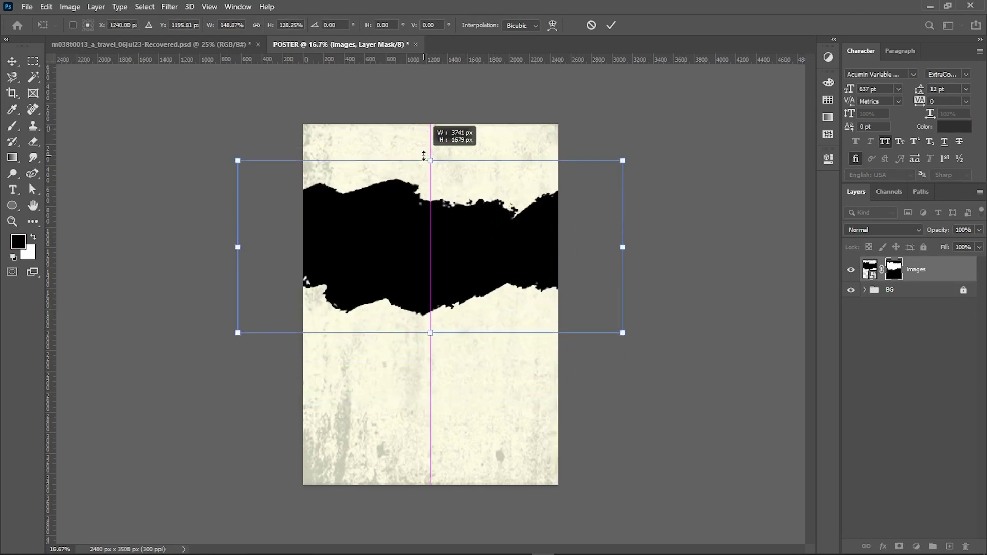
drag(419, 239, 419, 215)
drag(633, 219, 632, 210)
drag(431, 260, 431, 258)
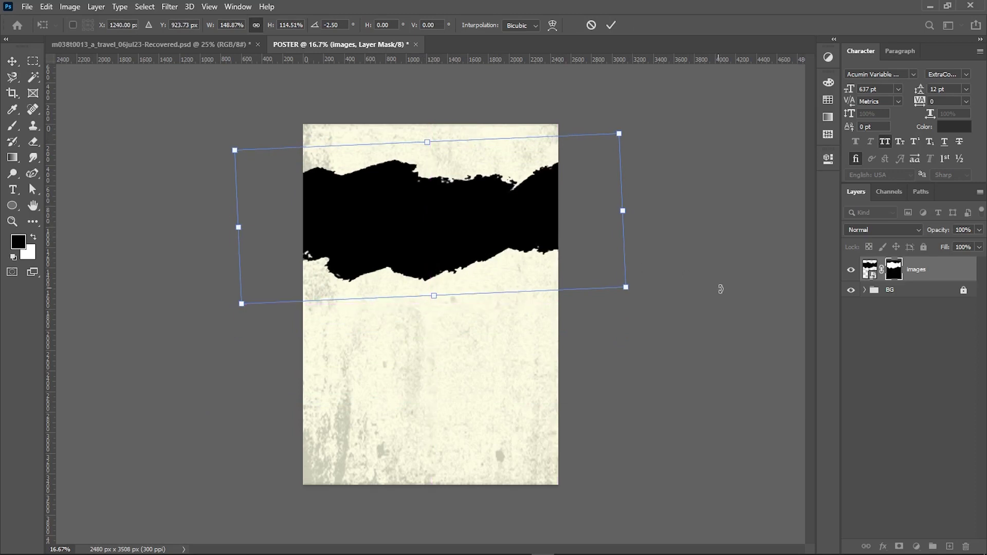
key(Escape)
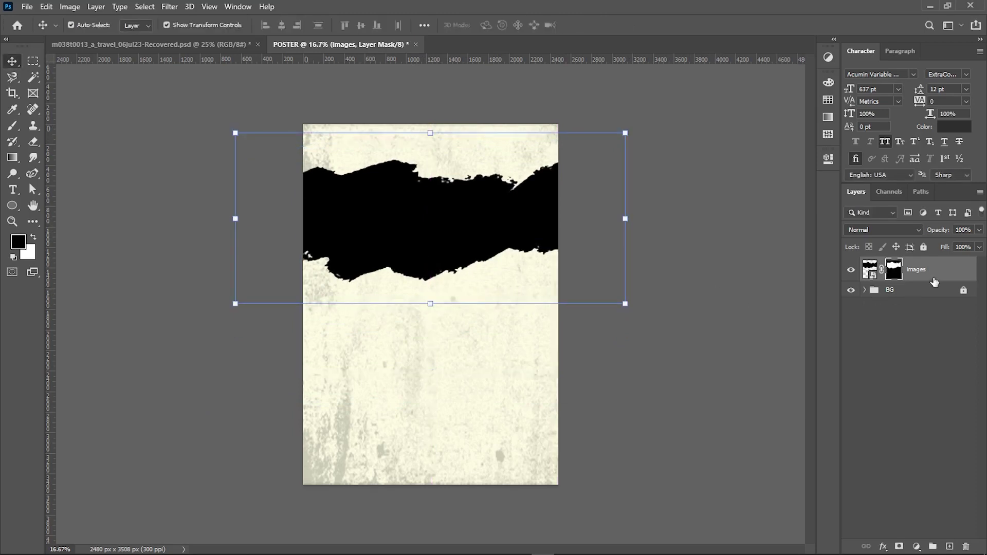
Step: Convert the images layer to a smart object and bring up its layer style settings
right_click(934, 281)
click(822, 148)
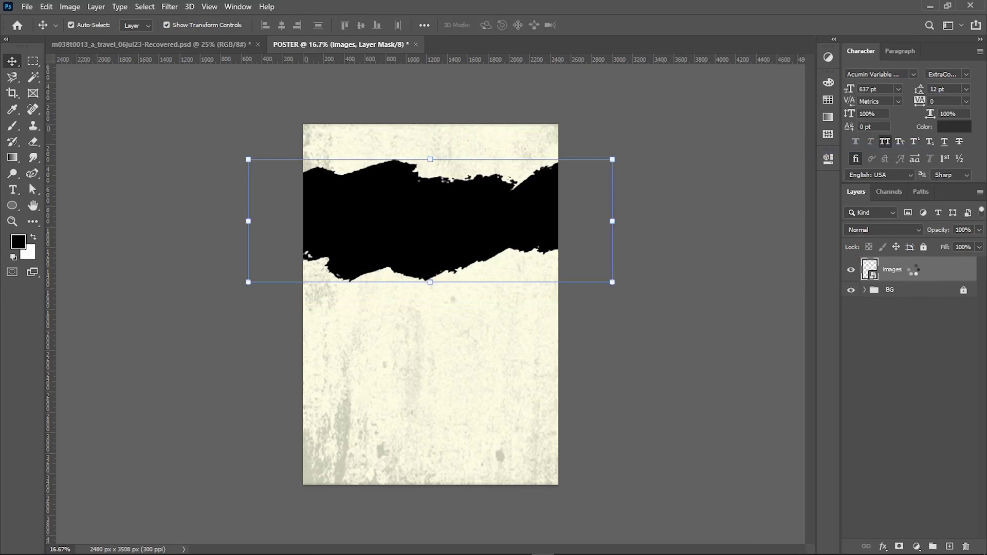
right_click(910, 273)
click(833, 41)
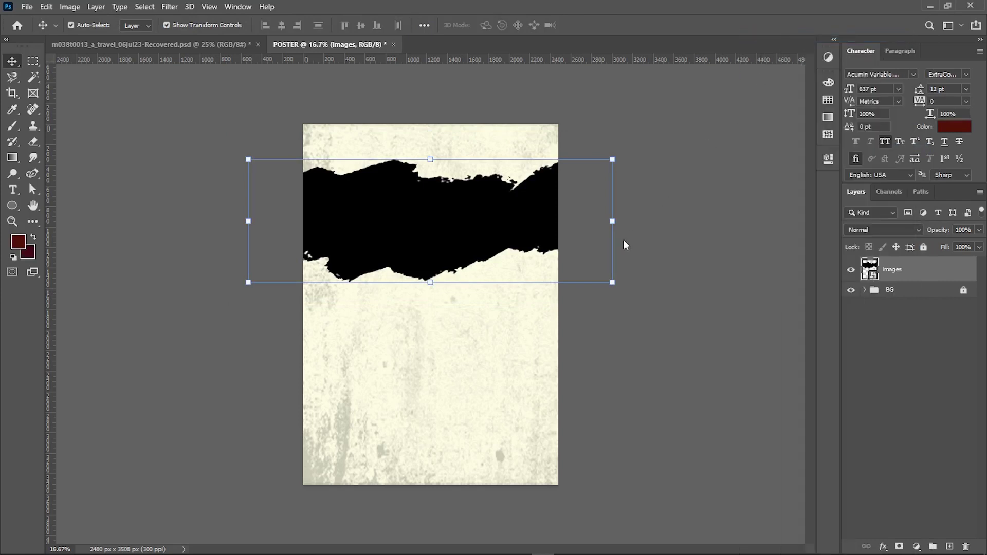
Step: Give the band a light teal Color Overlay
click(536, 349)
click(809, 215)
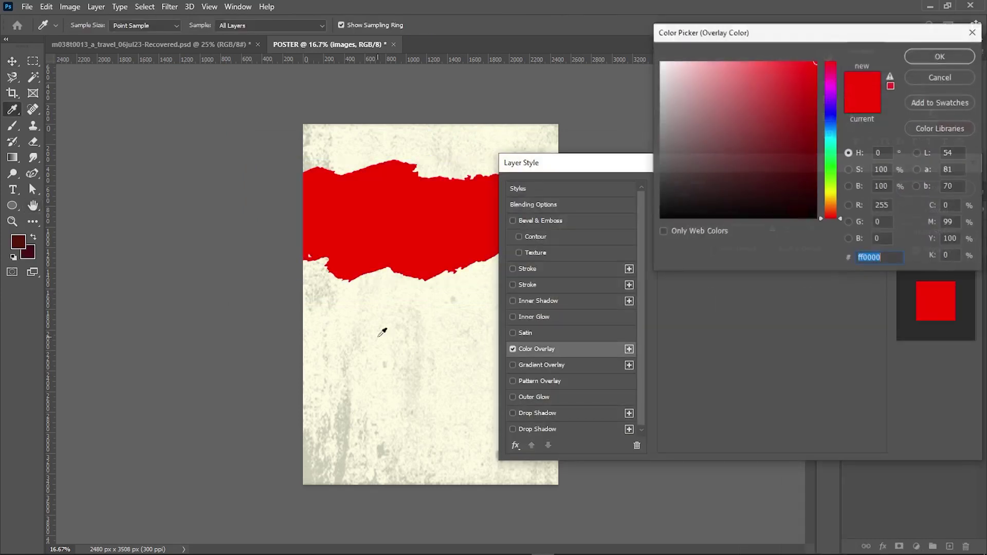
click(380, 335)
click(711, 85)
drag(831, 195, 832, 143)
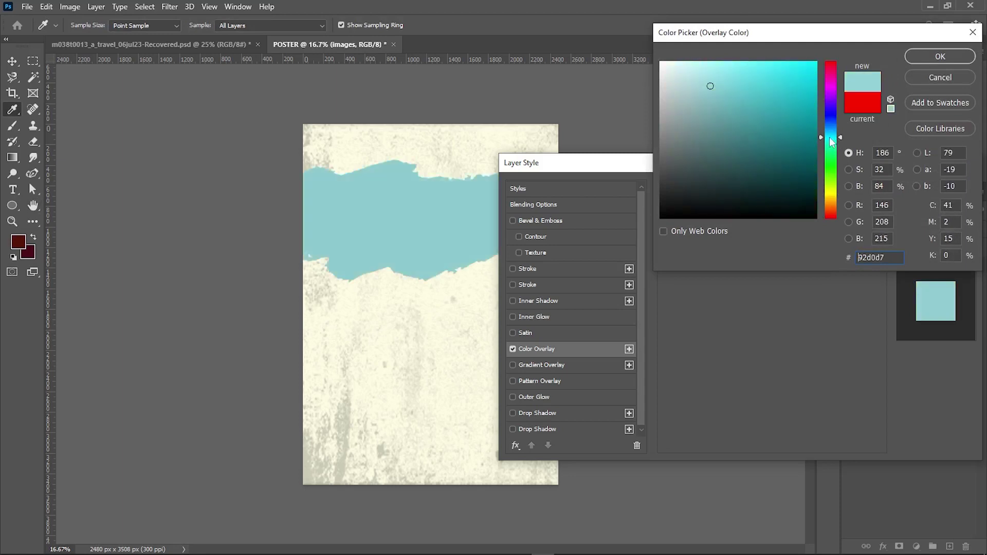
drag(731, 88, 708, 90)
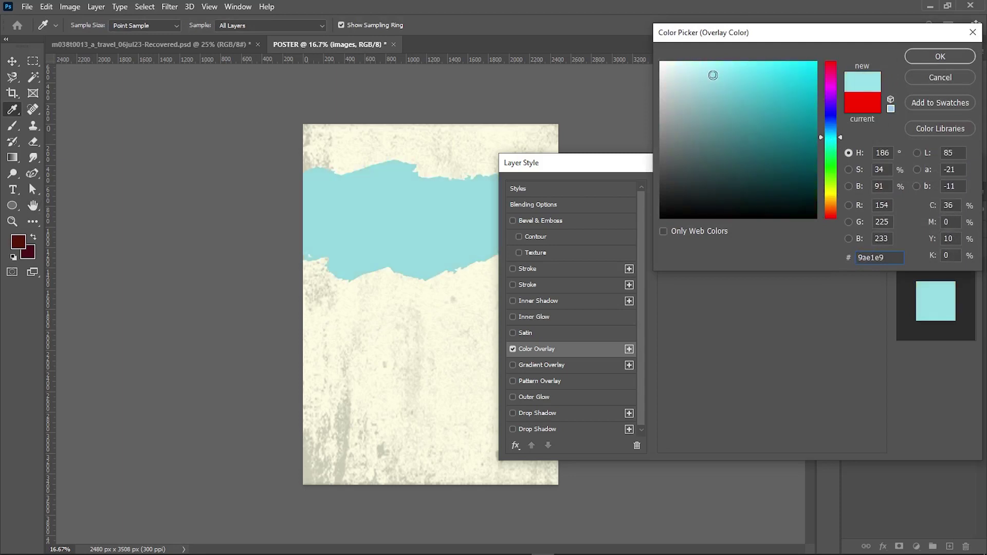
click(907, 57)
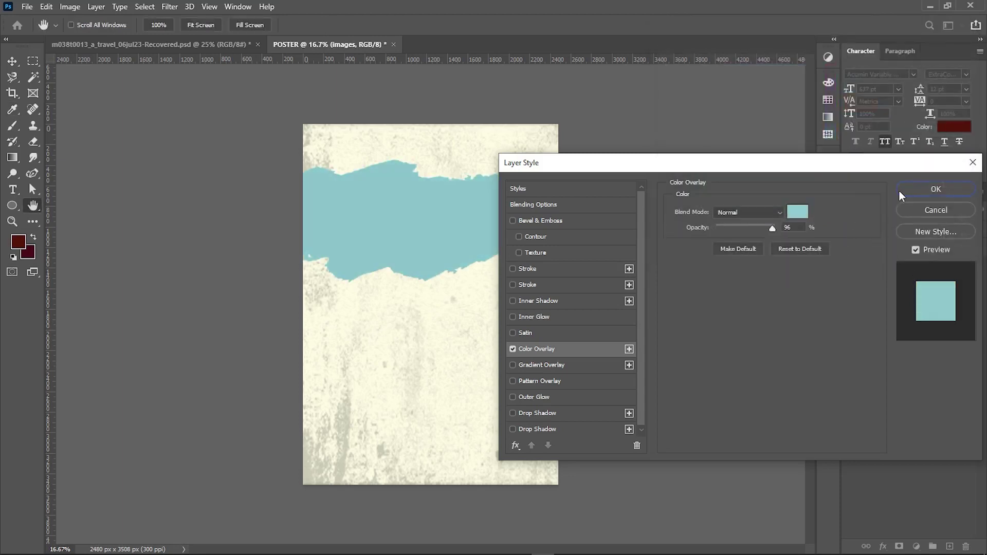
Step: Add a textured Bevel & Emboss (depth +30, scale 303%), then select the reference poster's yellow shape
click(533, 429)
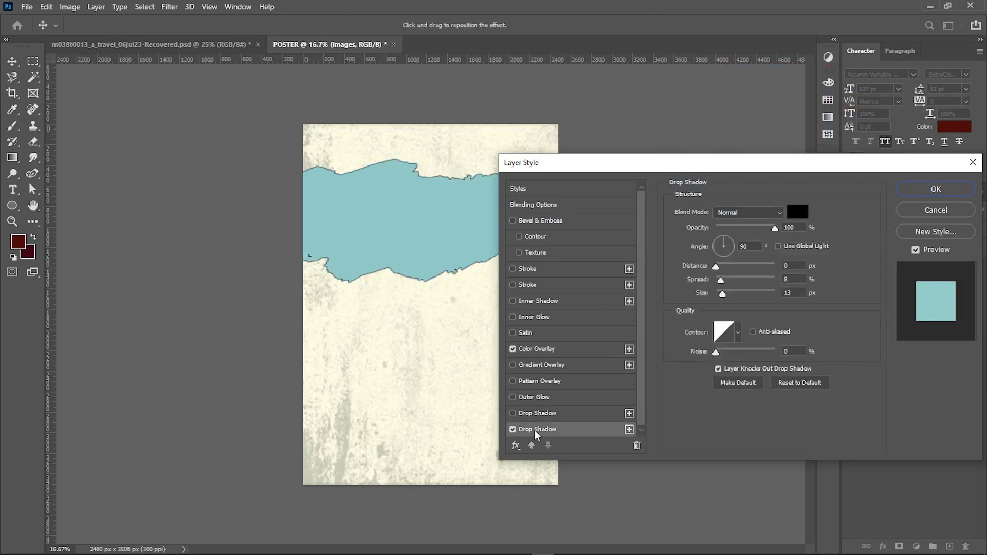
click(513, 429)
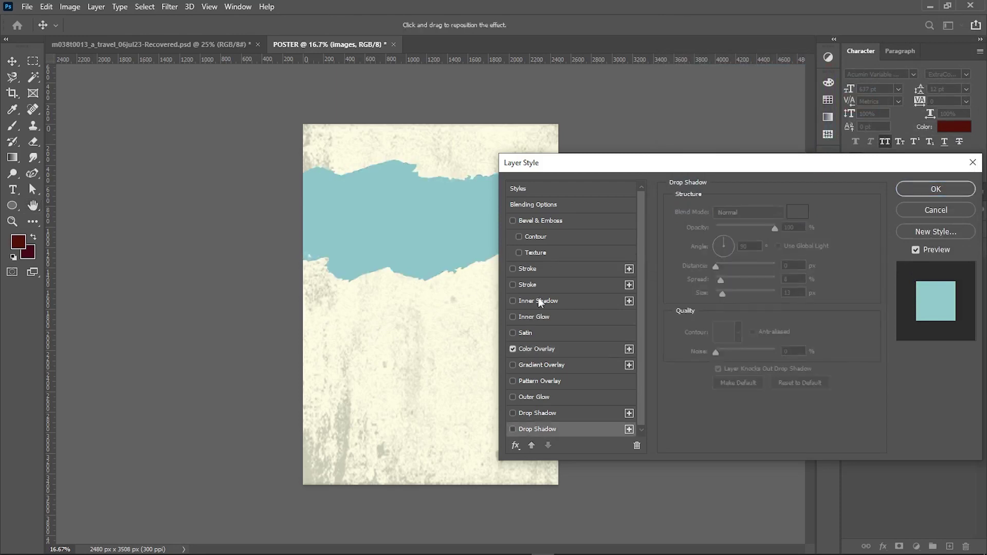
click(551, 254)
drag(744, 264, 735, 265)
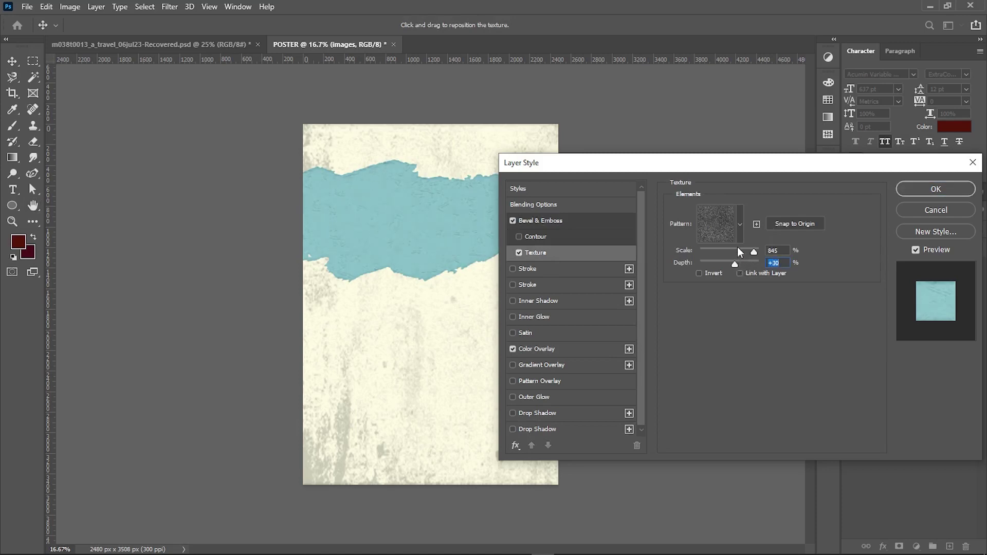
click(727, 249)
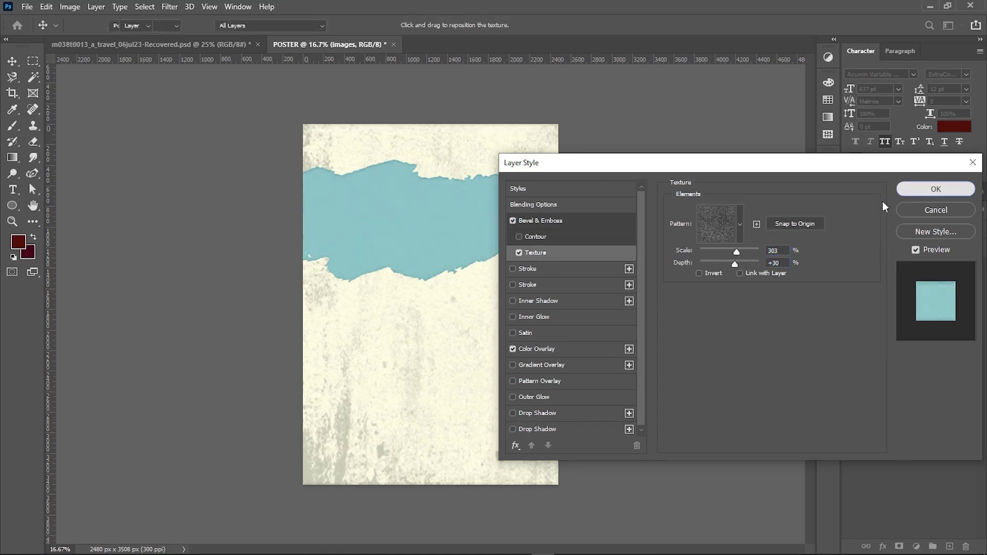
click(930, 189)
click(165, 42)
mouse_move(283, 179)
mouse_down()
mouse_move(286, 189)
mouse_move(421, 220)
mouse_up()
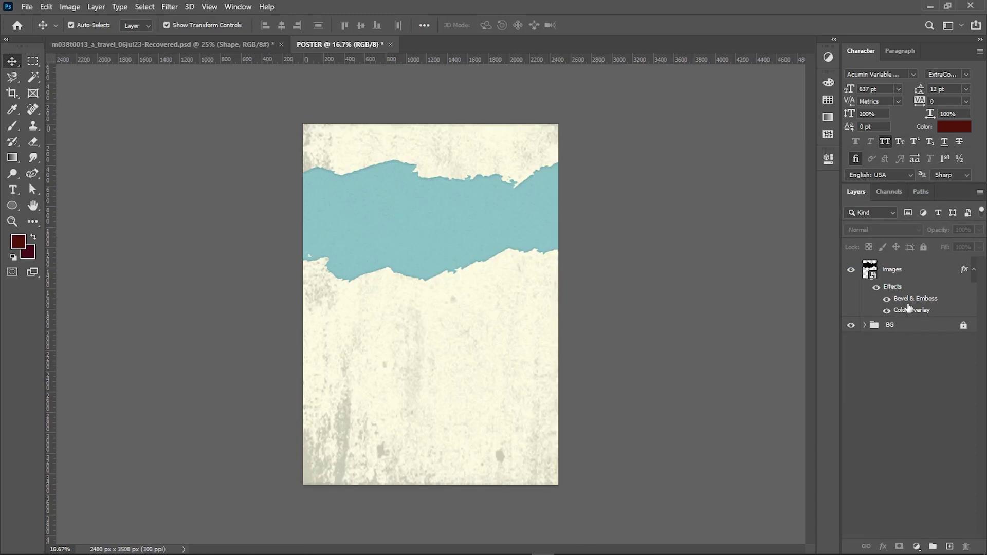
Step: Delete the yellow shape from the reference travel poster
click(170, 41)
key(Delete)
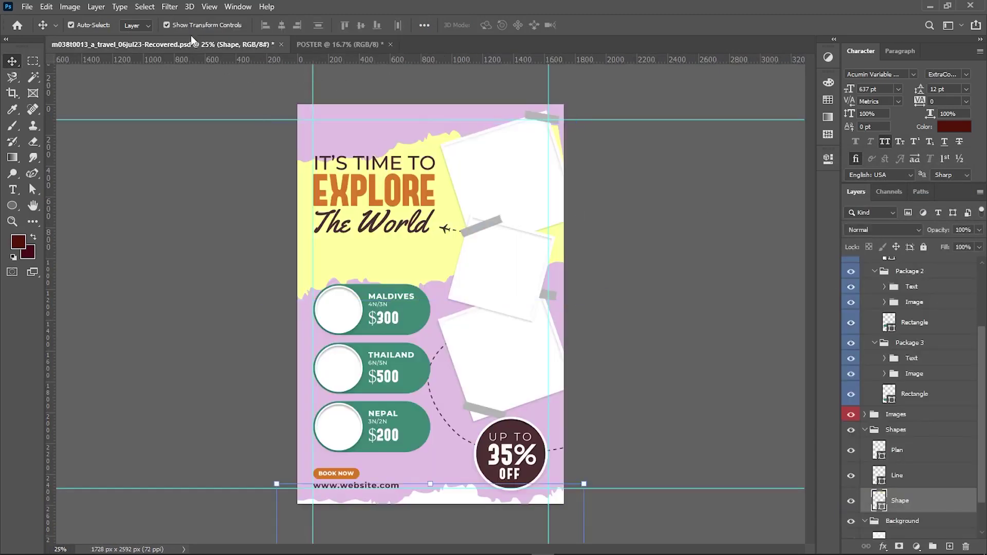
click(231, 304)
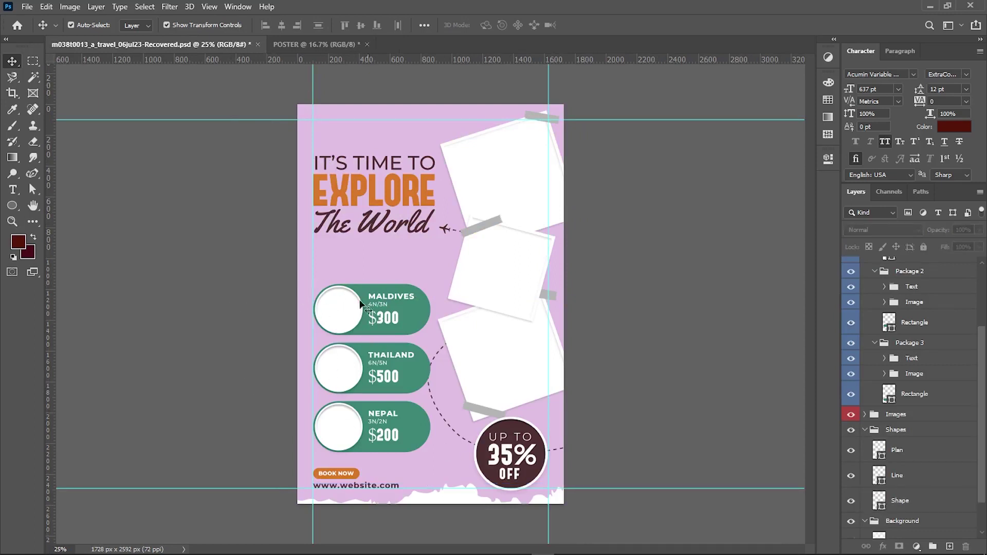
Step: In POSTER, move the teal band higher, tilt it slightly and flatten its height
click(287, 45)
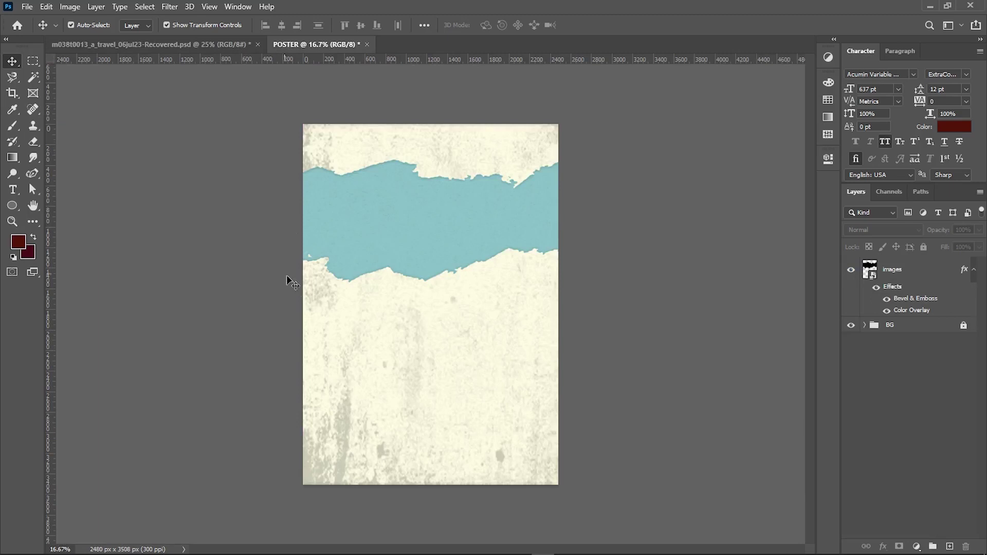
click(363, 236)
drag(363, 236, 363, 225)
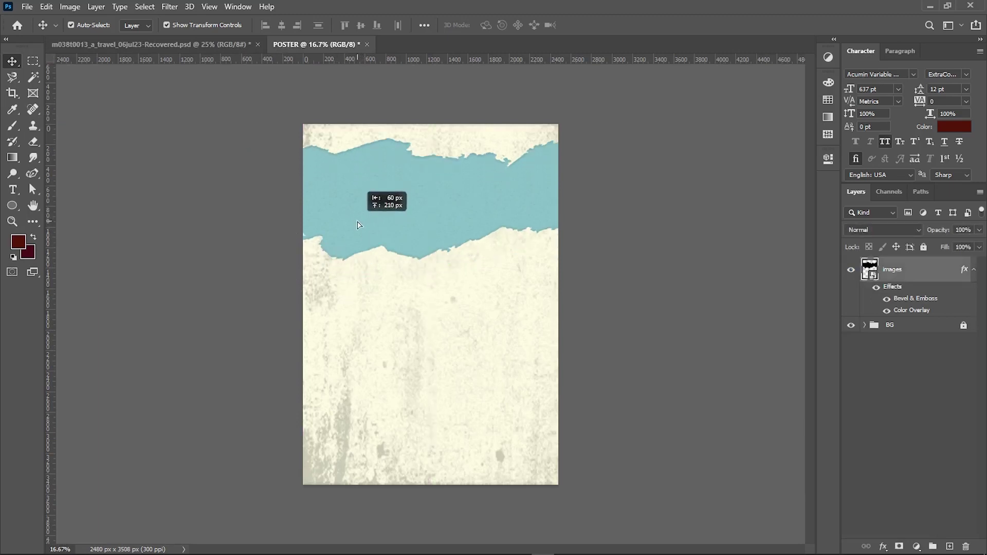
drag(633, 211, 633, 186)
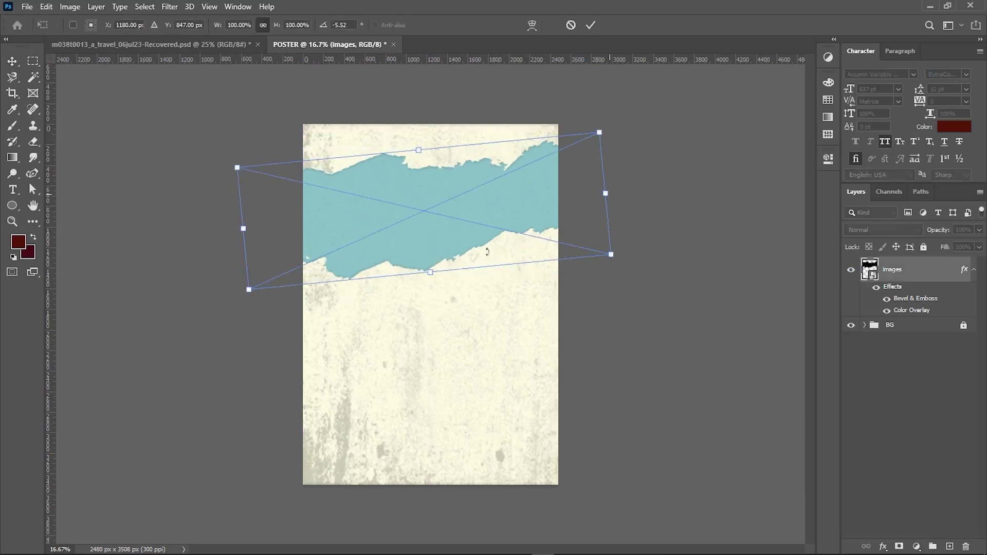
drag(431, 272, 431, 255)
key(Return)
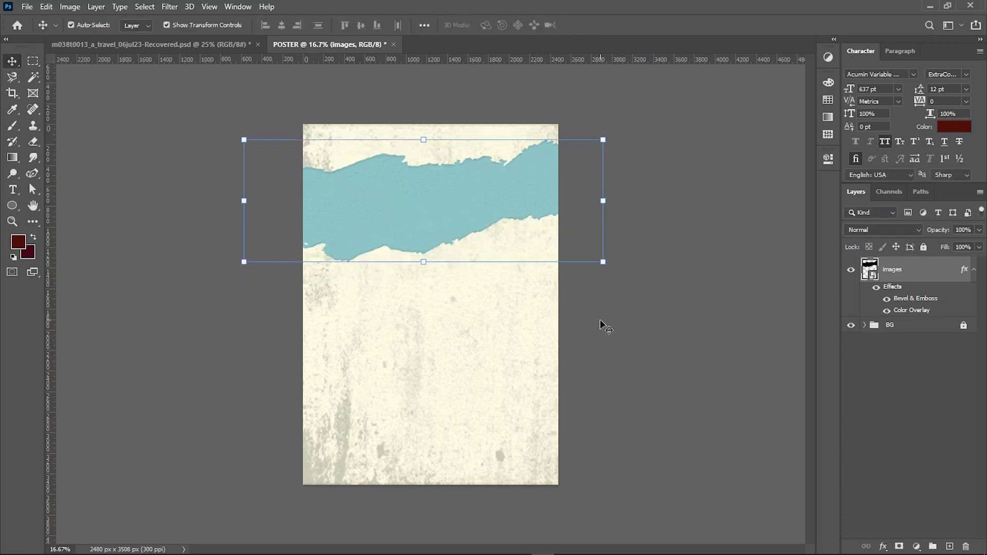
Step: Skew both ends of the teal band downward for a gentle slant and commit
click(480, 186)
drag(604, 266, 609, 291)
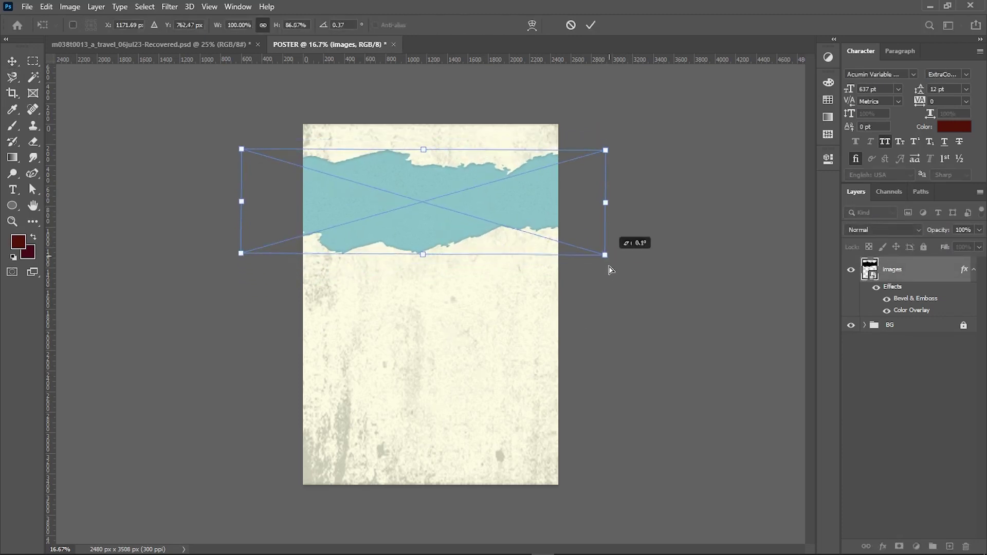
drag(232, 253, 234, 273)
key(Return)
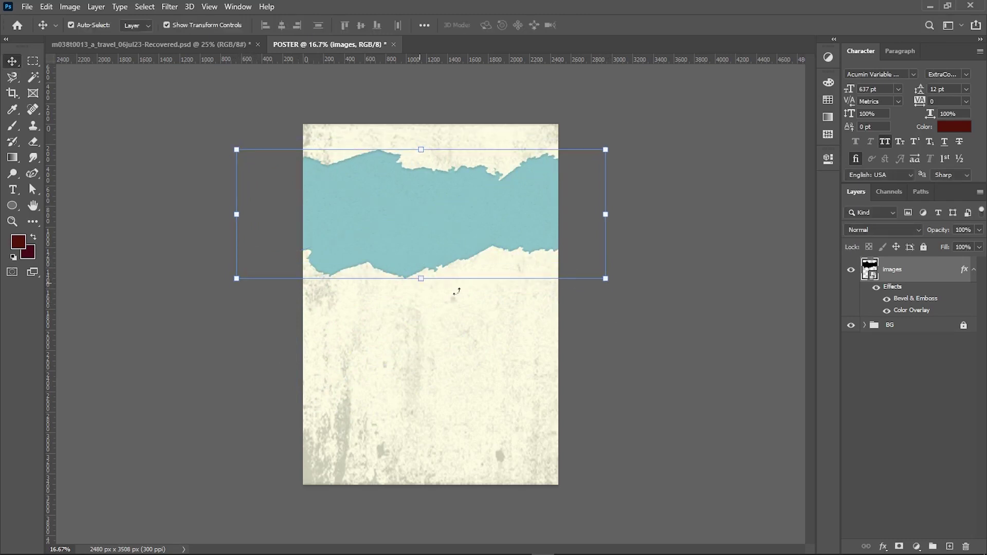
click(602, 344)
click(458, 218)
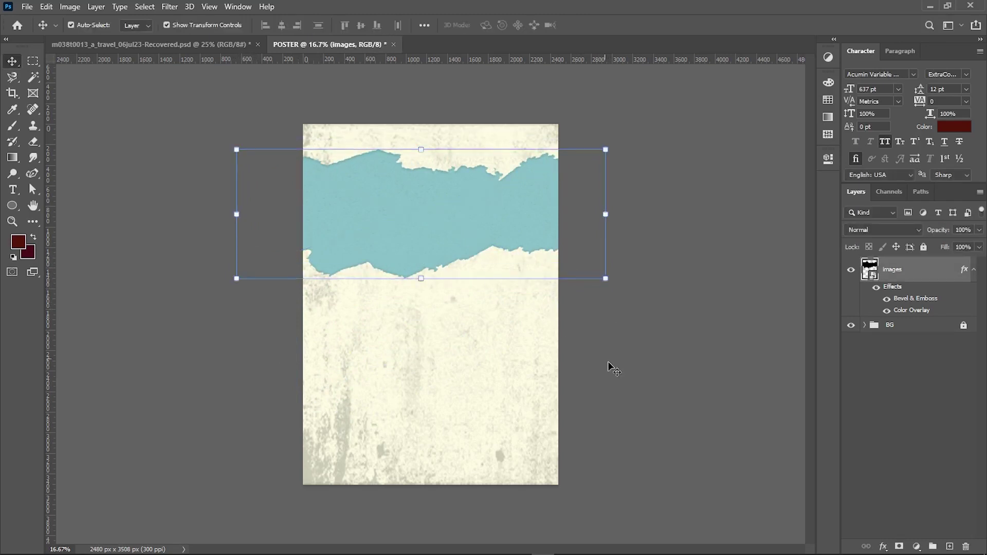
click(609, 363)
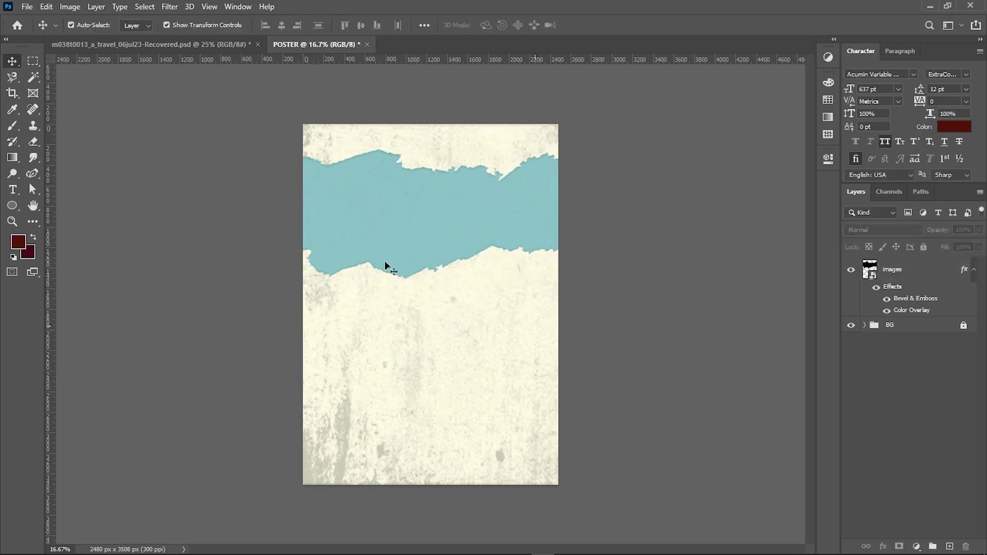
Step: Draw a white-filled circle above the Maldives card in the reference poster
click(124, 44)
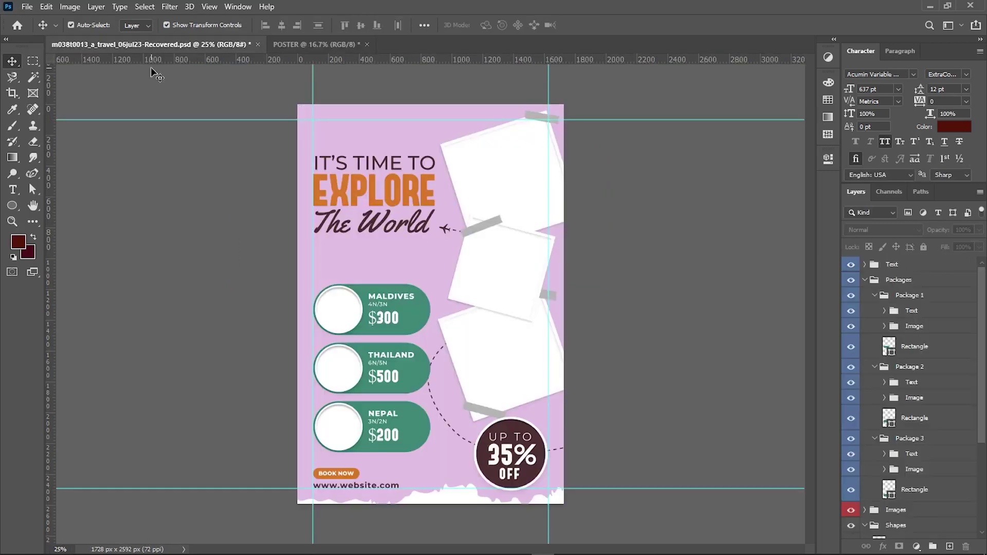
scroll(350, 285, up, 2)
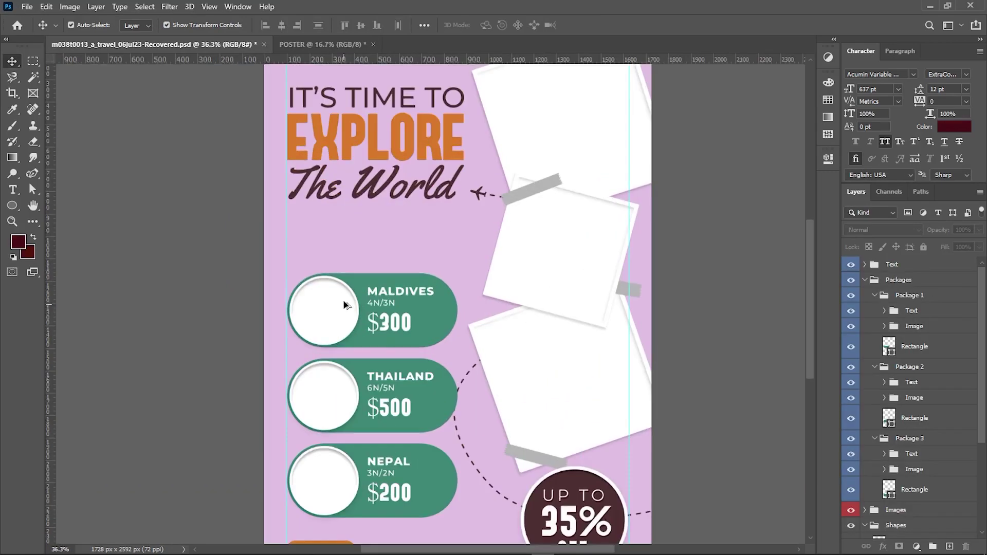
scroll(351, 285, up, 2)
scroll(351, 286, up, 2)
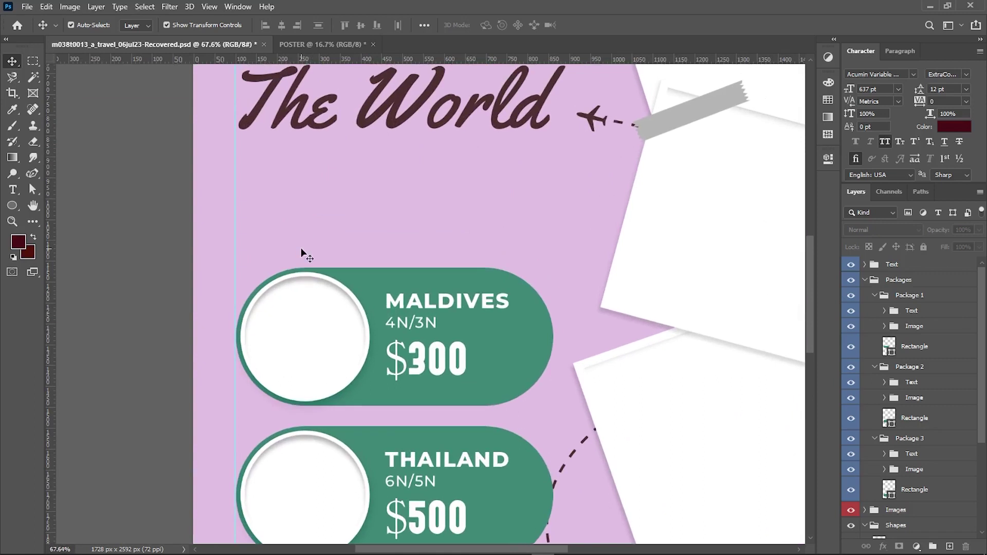
scroll(301, 248, up, 3)
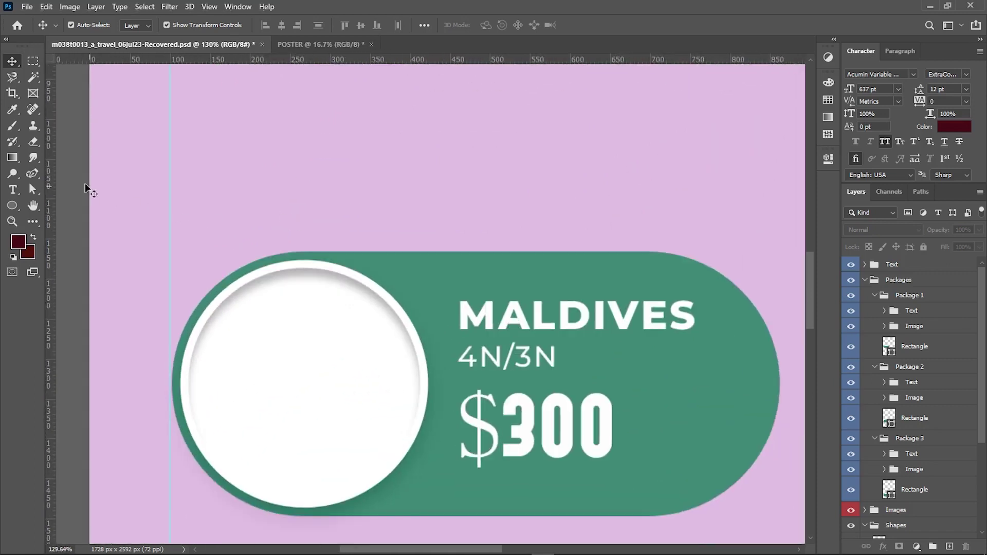
click(12, 205)
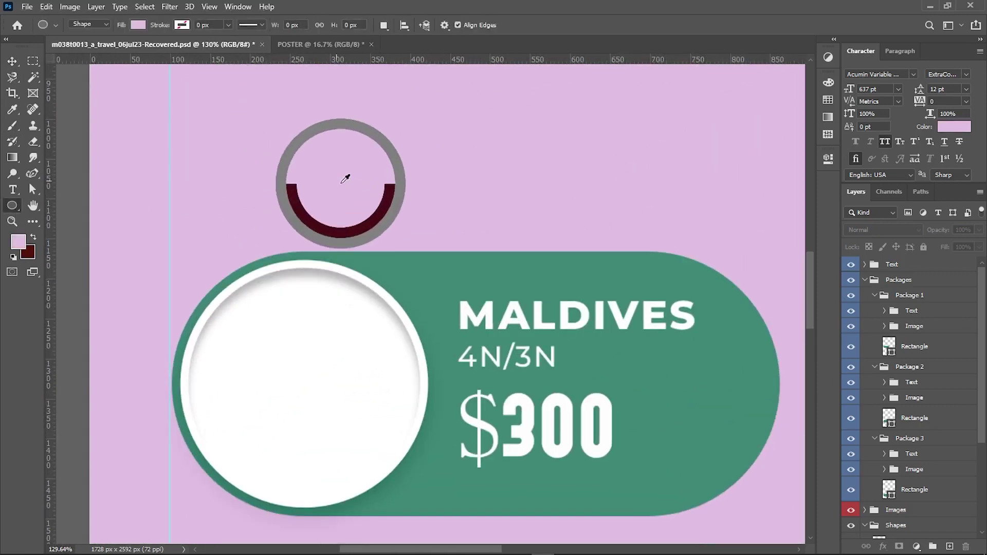
mouse_move(286, 158)
mouse_down()
mouse_move(421, 252)
mouse_move(390, 260)
mouse_up()
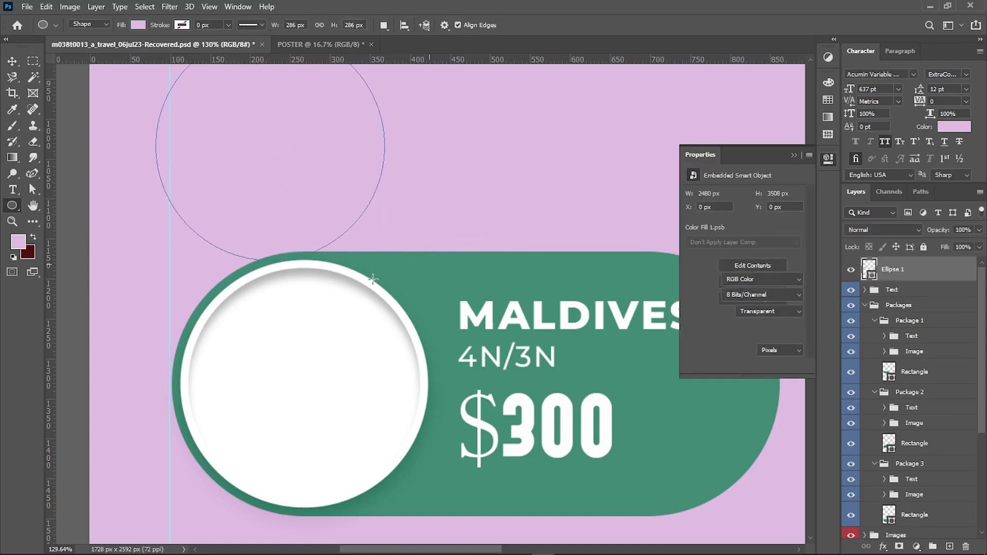
click(689, 257)
click(849, 276)
click(337, 325)
key(Return)
click(12, 60)
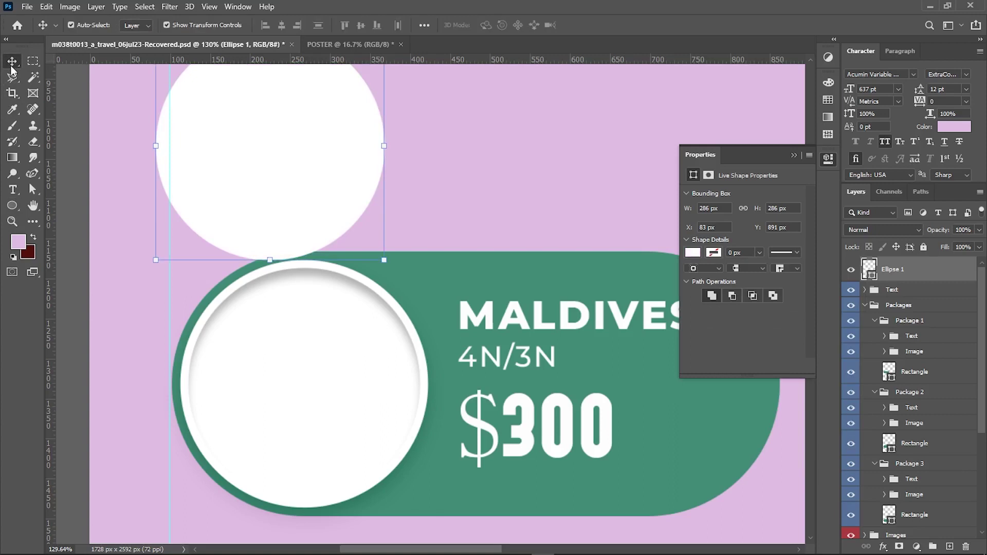
Step: Duplicate the circle and make the copy an unfilled ring with a white 15 px stroke
scroll(206, 221, up, 2)
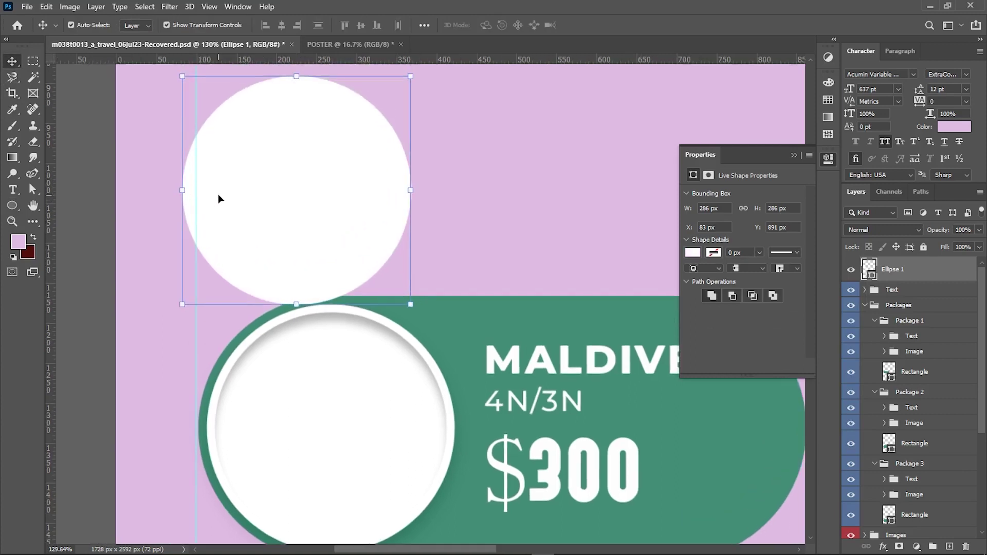
key(ctrl+j)
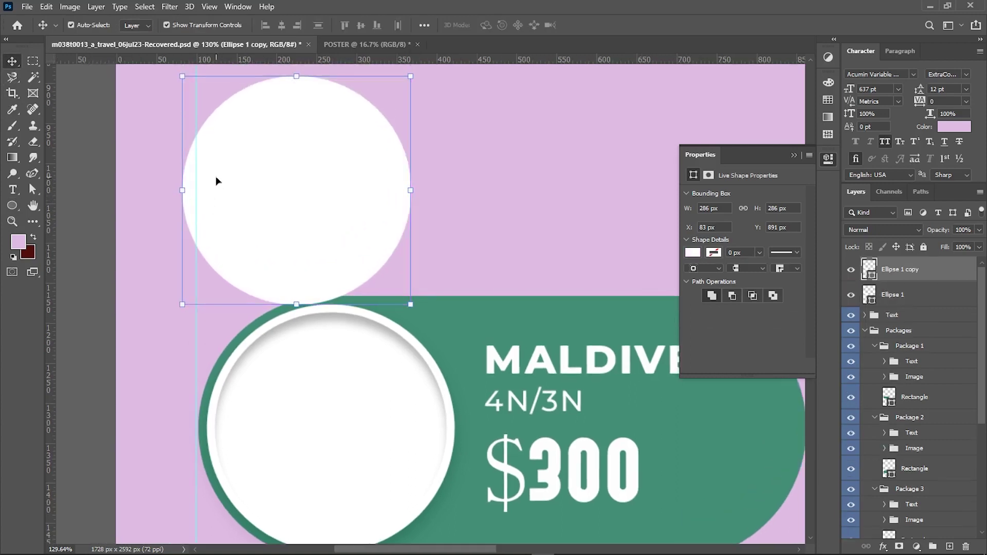
key(a)
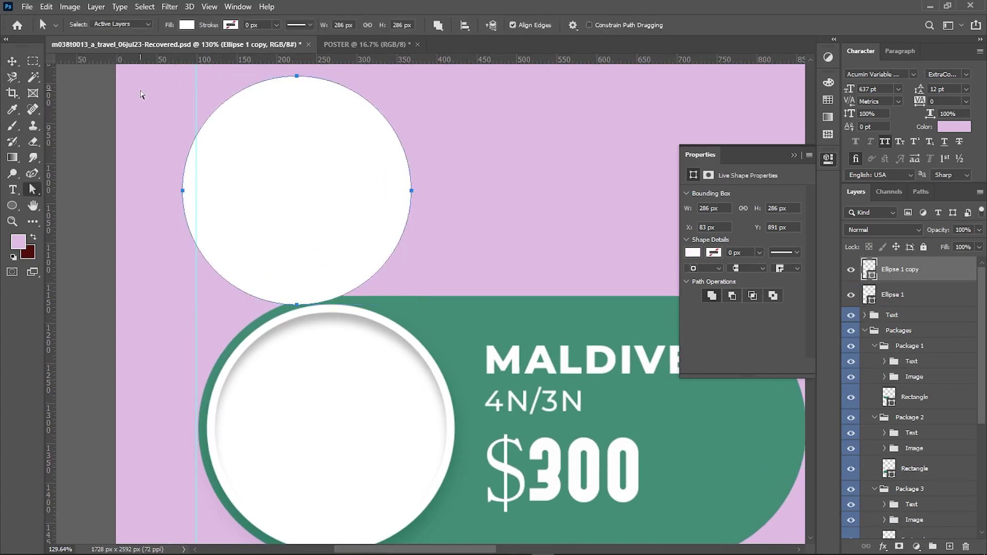
click(186, 26)
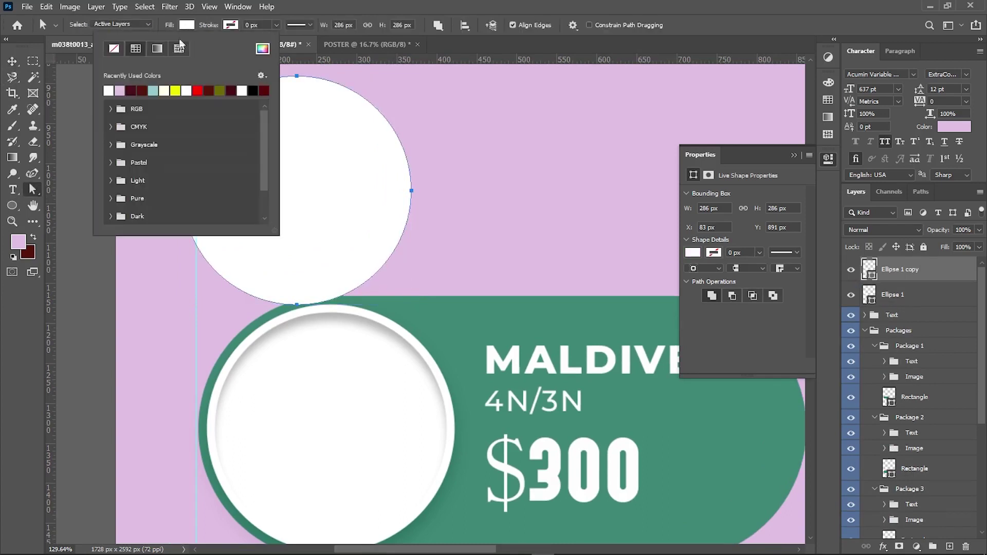
click(113, 52)
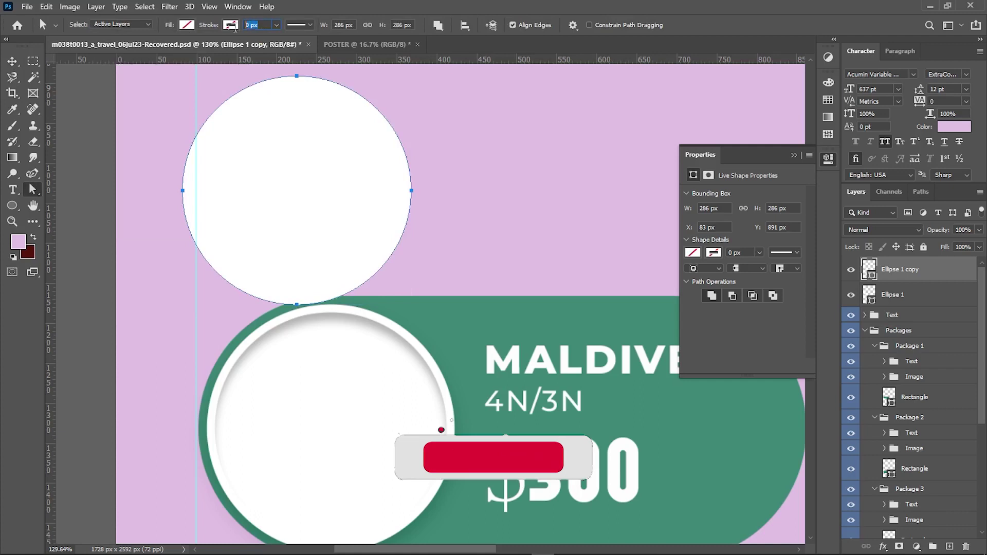
text(20)
click(231, 24)
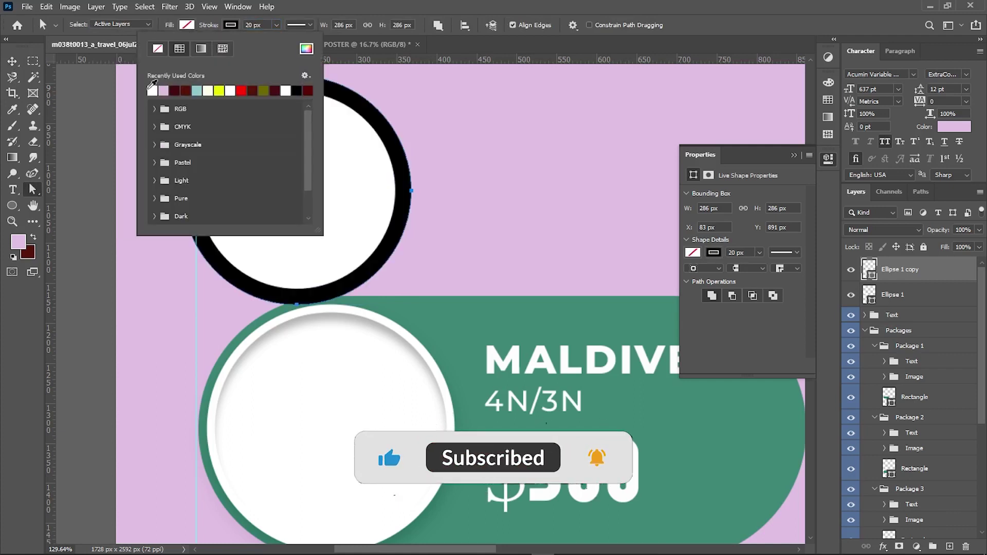
click(260, 23)
text(15)
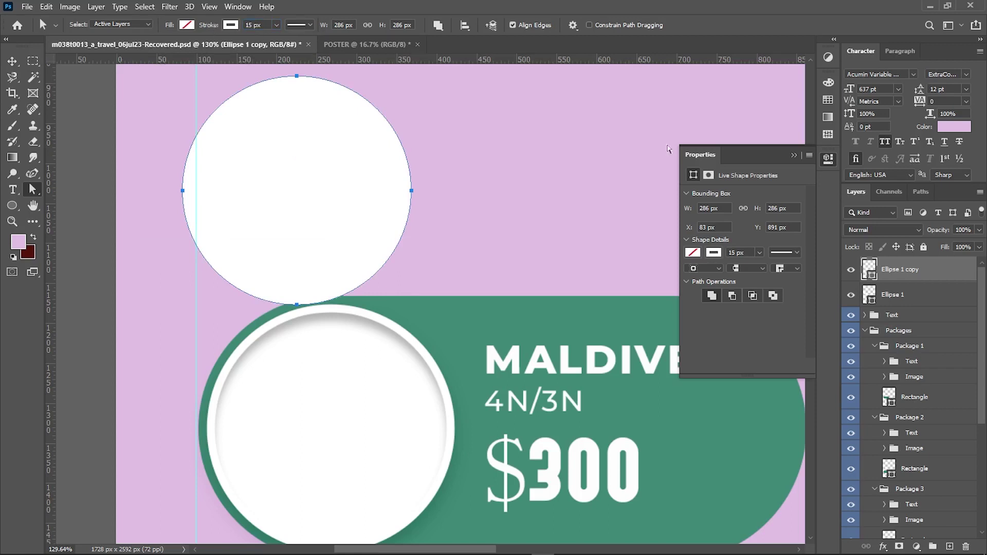
Step: Give the ring a Drop Shadow: angle 90°, distance 3 px, spread 6%, size 8 px
right_click(912, 281)
click(521, 243)
click(536, 429)
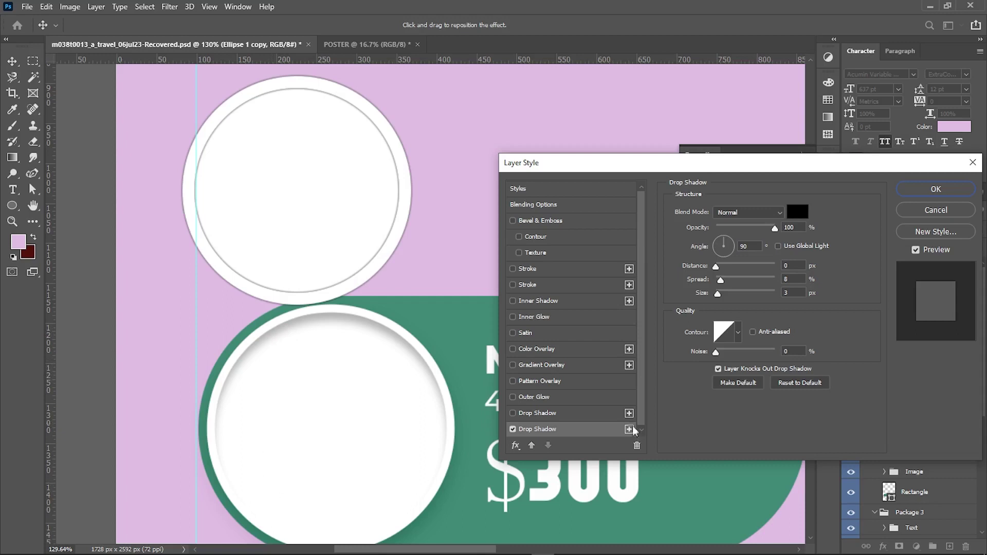
double_click(748, 246)
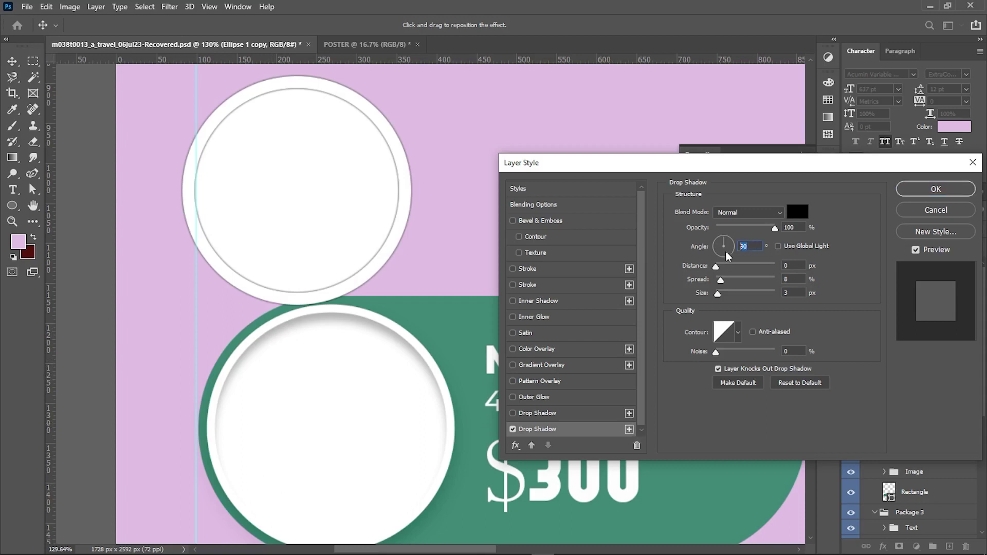
drag(717, 266, 721, 266)
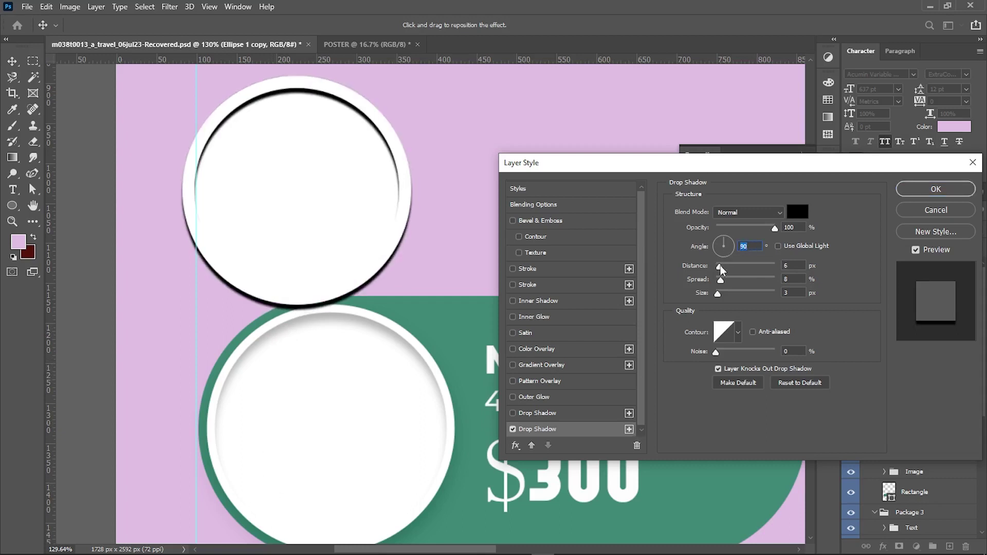
drag(722, 280, 730, 293)
click(744, 228)
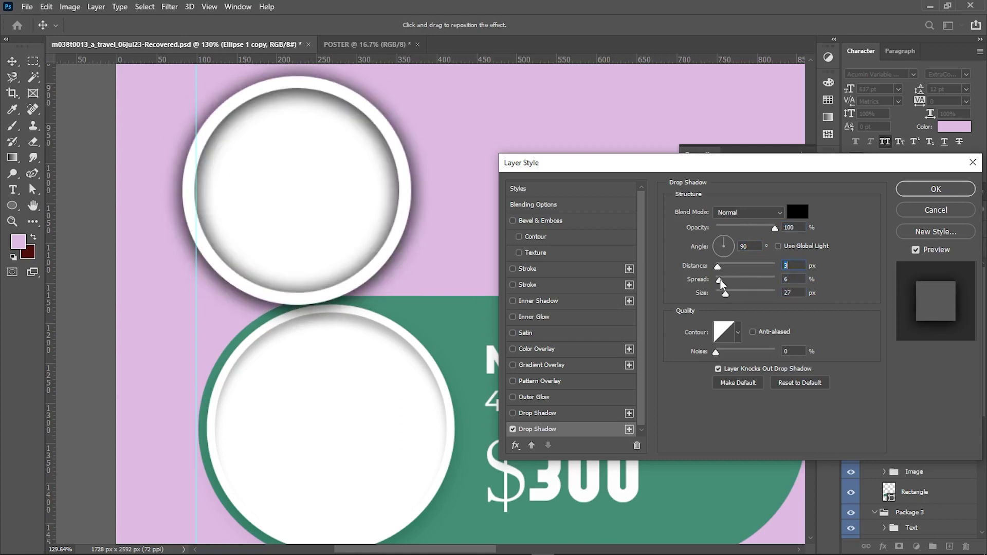
click(721, 299)
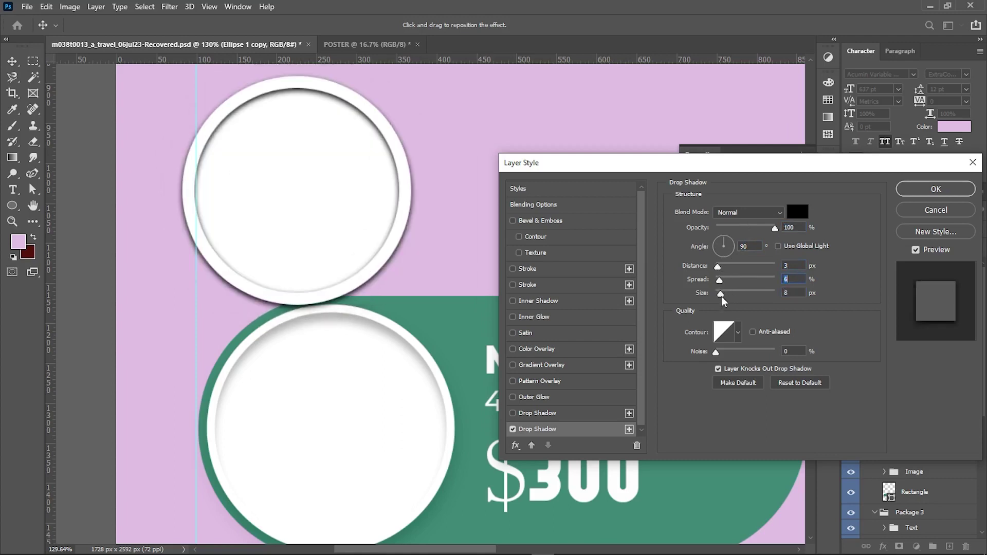
key(Tab)
click(933, 190)
Step: Try splitting the drop shadow into its own layer, then undo to keep it as an effect
right_click(911, 303)
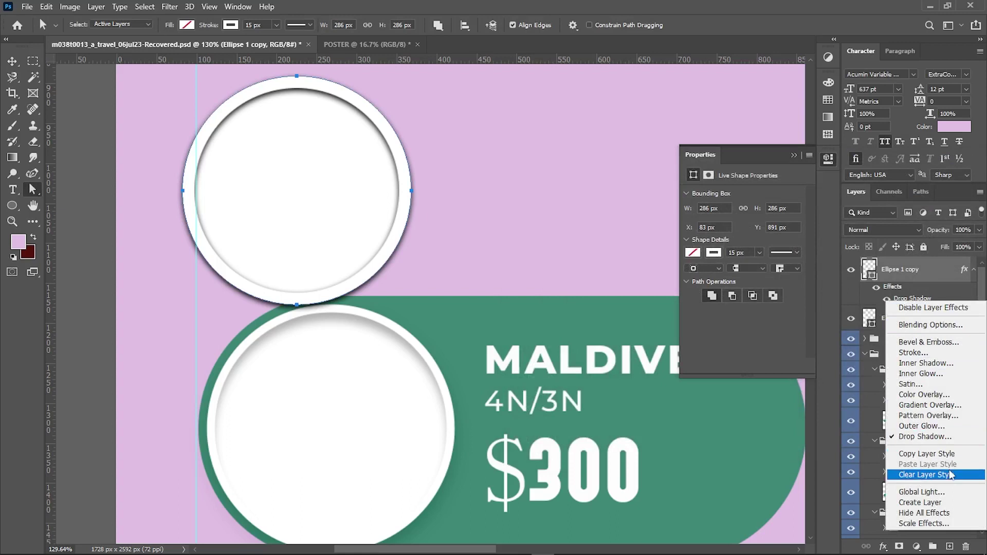
click(933, 301)
right_click(933, 300)
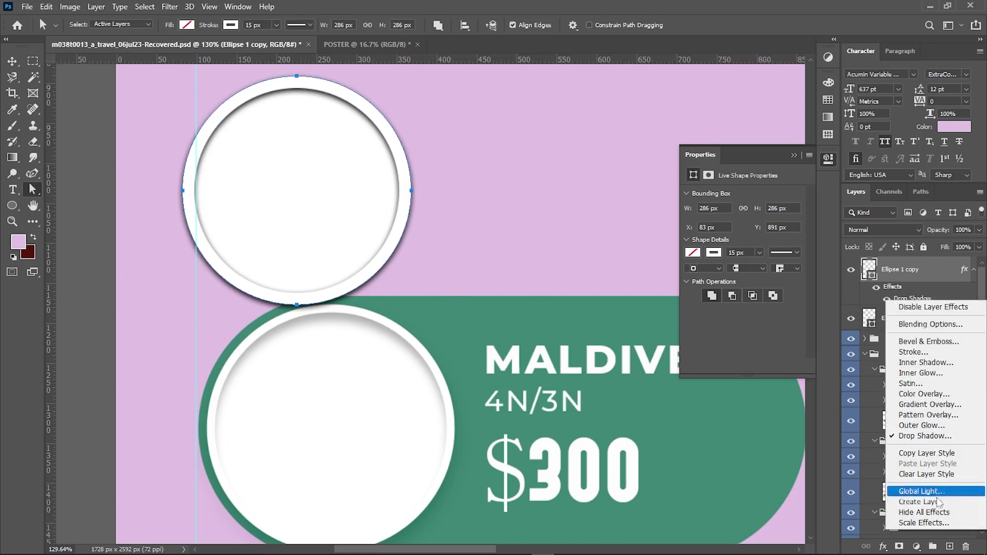
click(920, 502)
click(438, 212)
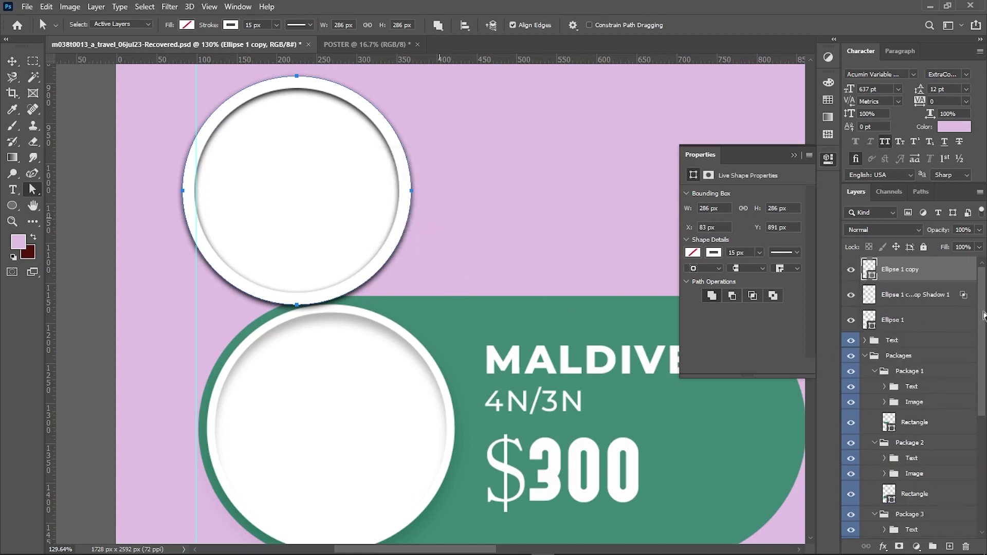
click(851, 295)
key(ctrl+z)
key(ctrl+z)
key(ctrl+z)
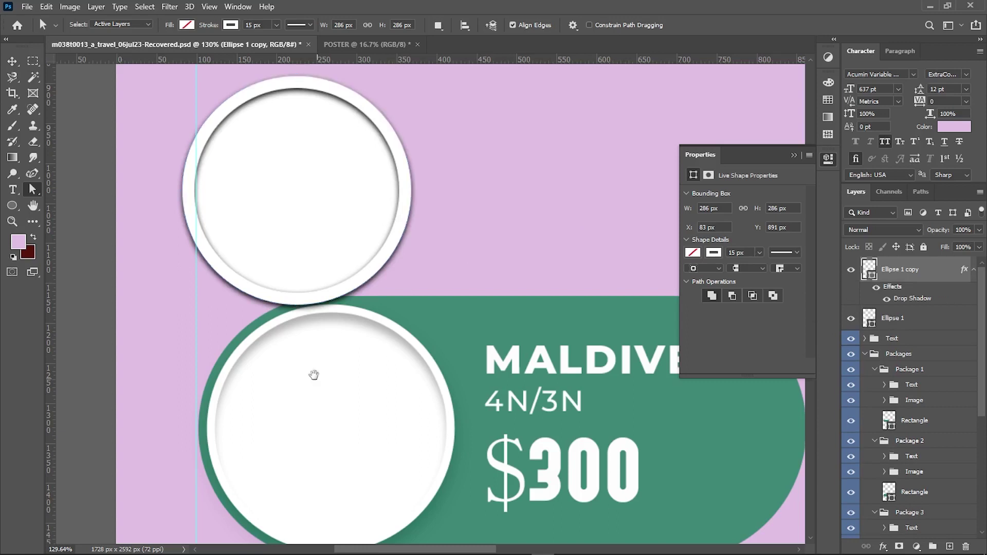
drag(315, 373, 211, 320)
Step: Draw a rectangle across the top ring, raising its top edge and pulling in its left edge
click(12, 206)
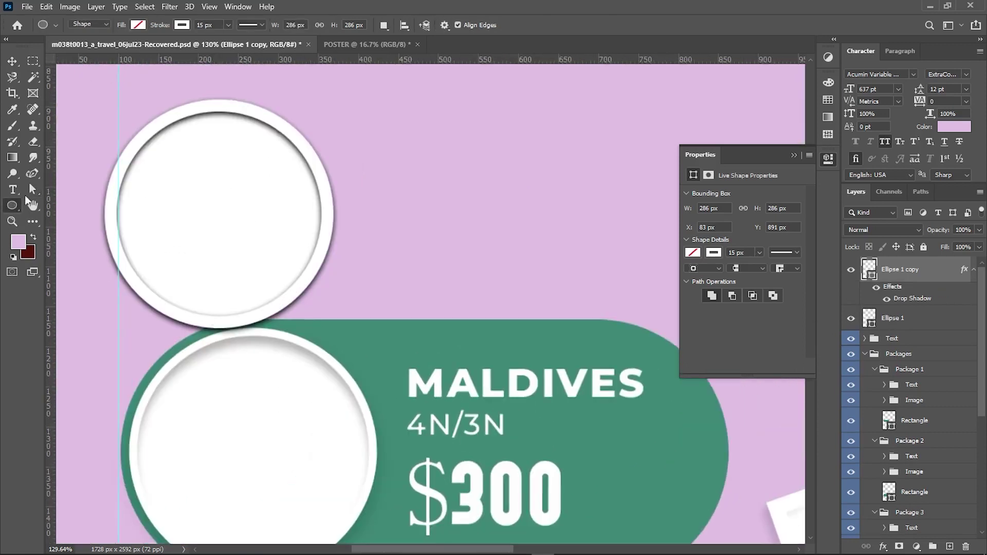
right_click(6, 209)
click(52, 206)
drag(79, 102, 667, 328)
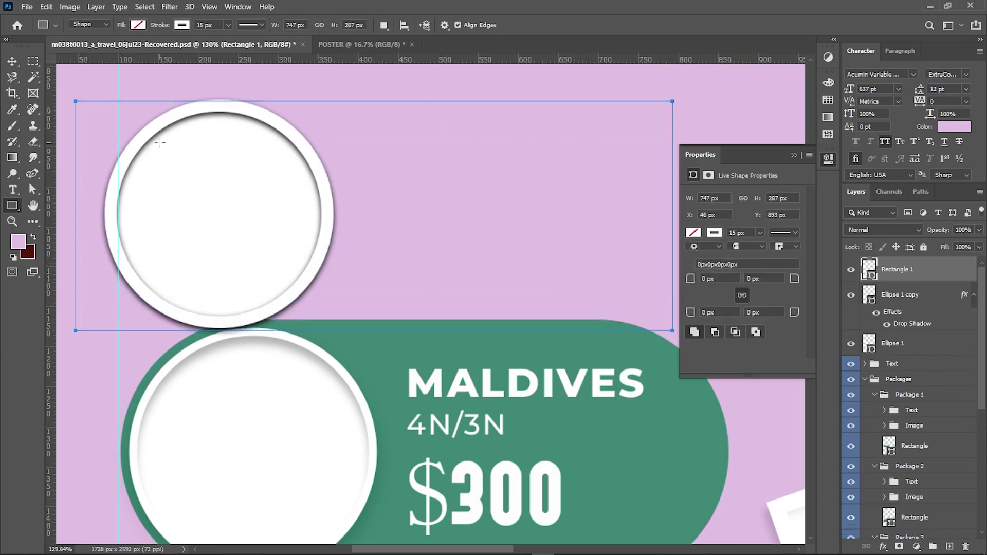
key(v)
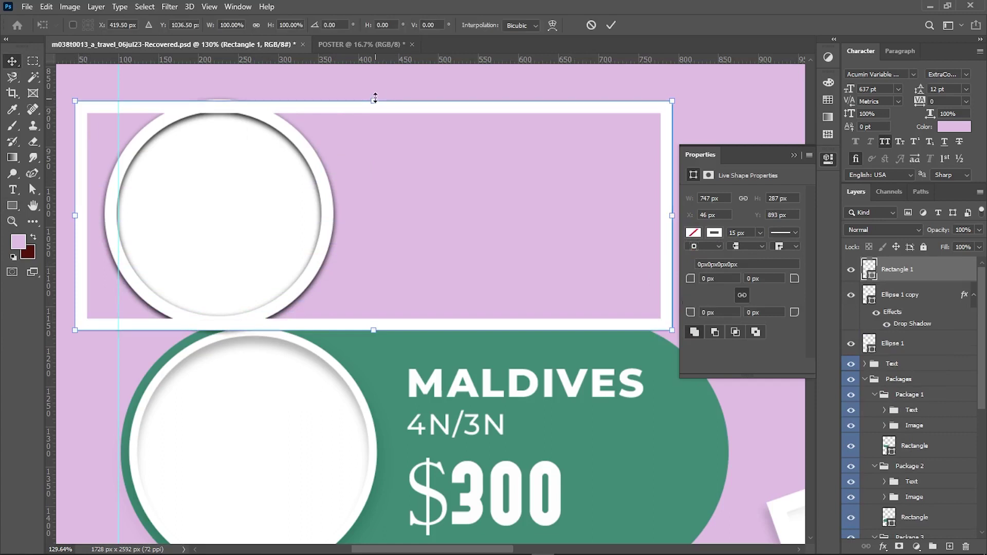
drag(379, 99, 377, 82)
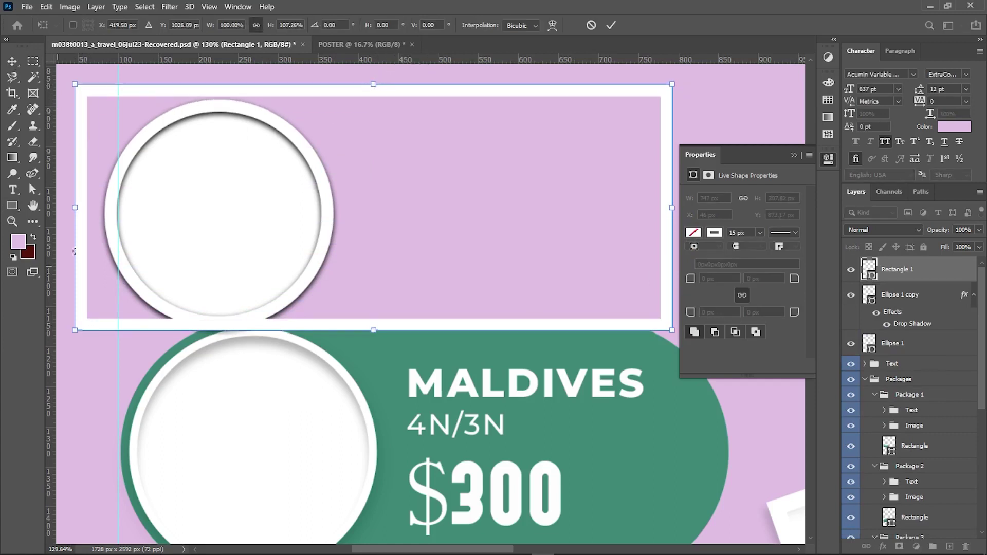
drag(75, 208, 83, 207)
key(Return)
Step: Make the rectangle a teal pill with no outline, fill sampled from the card, and rounded corners
key(a)
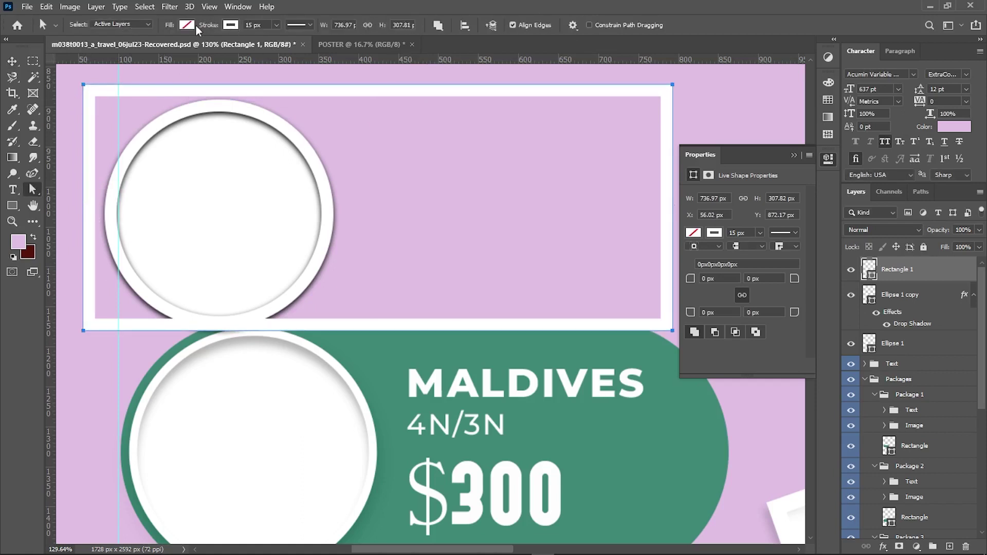
click(229, 26)
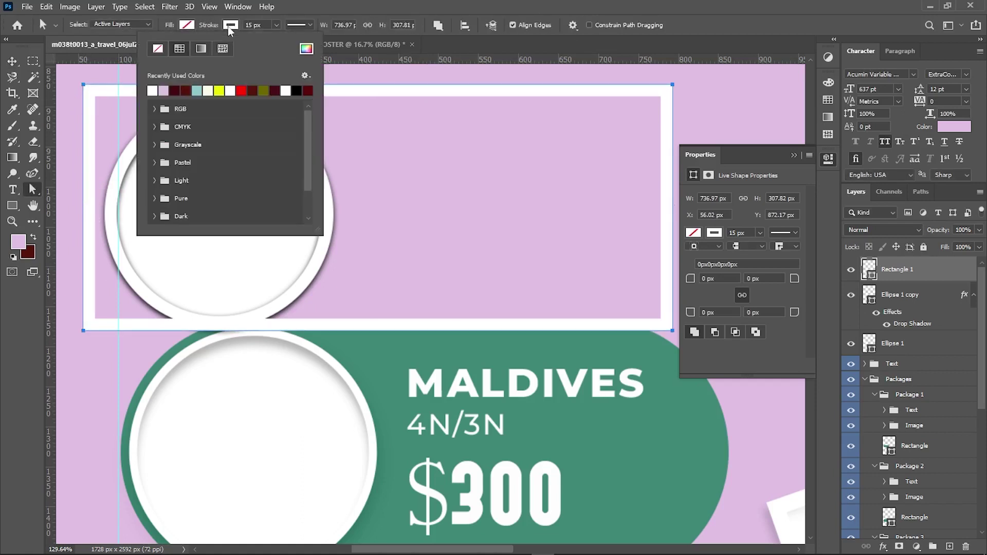
click(161, 53)
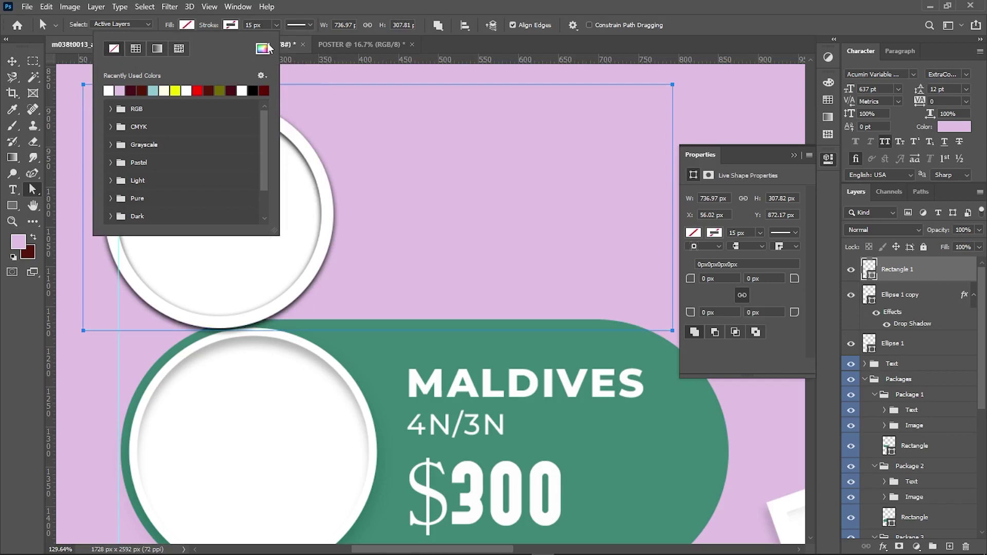
click(267, 48)
click(397, 378)
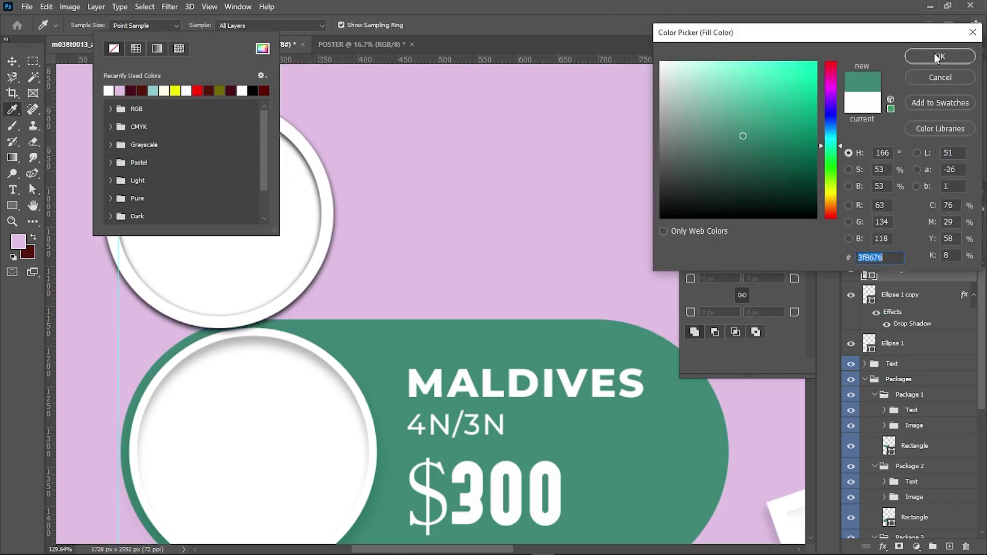
click(938, 57)
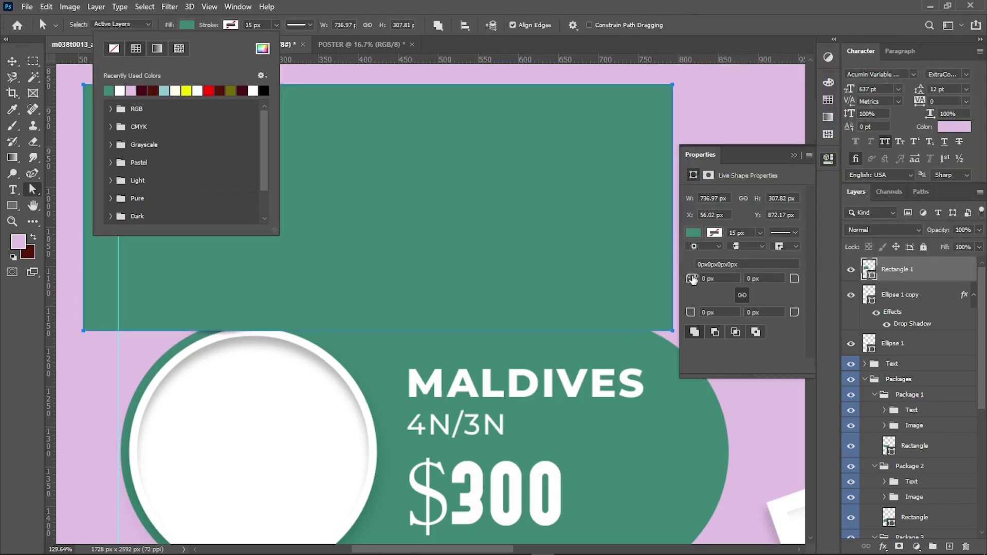
click(234, 6)
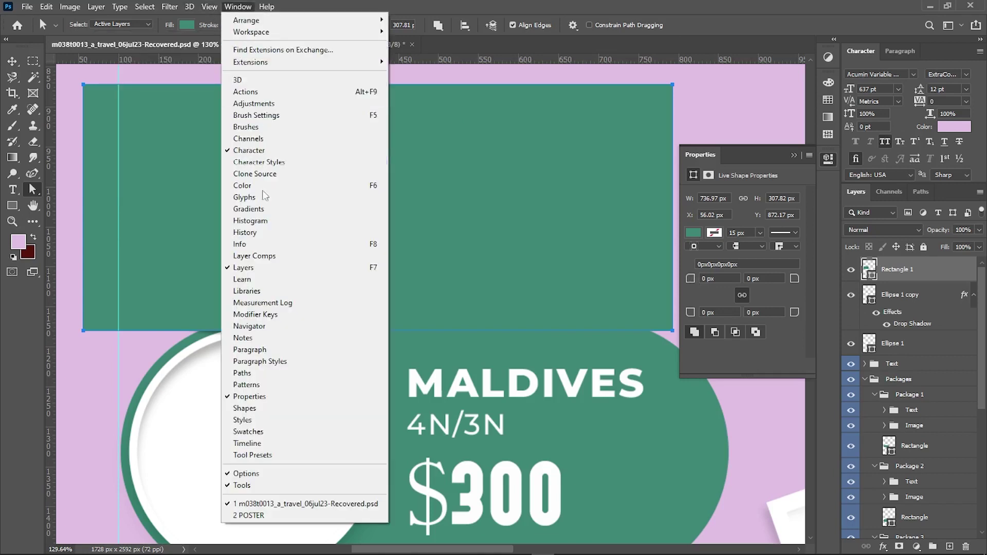
click(691, 276)
drag(690, 278, 868, 297)
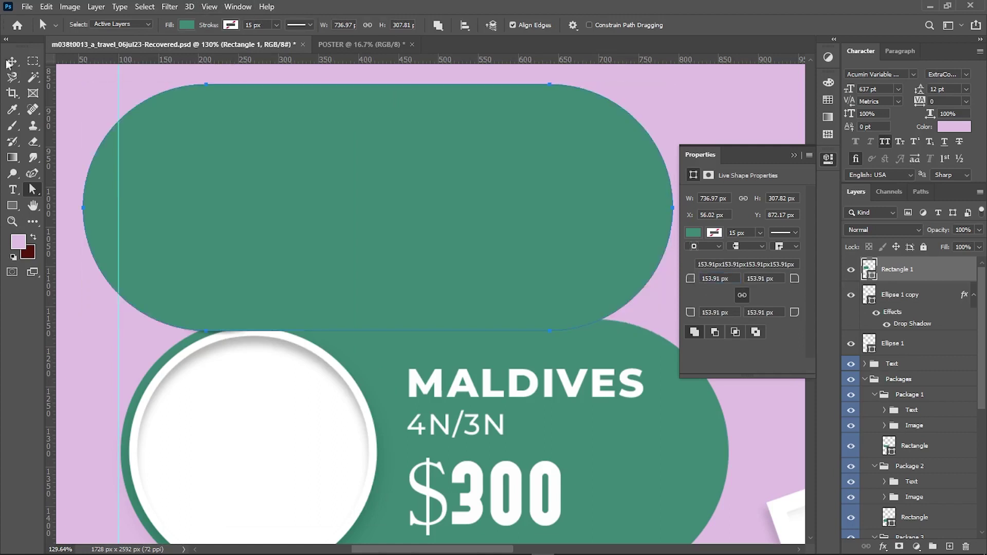
Step: Move the teal pill layer beneath the ring and white circle, then view the whole top card
key(v)
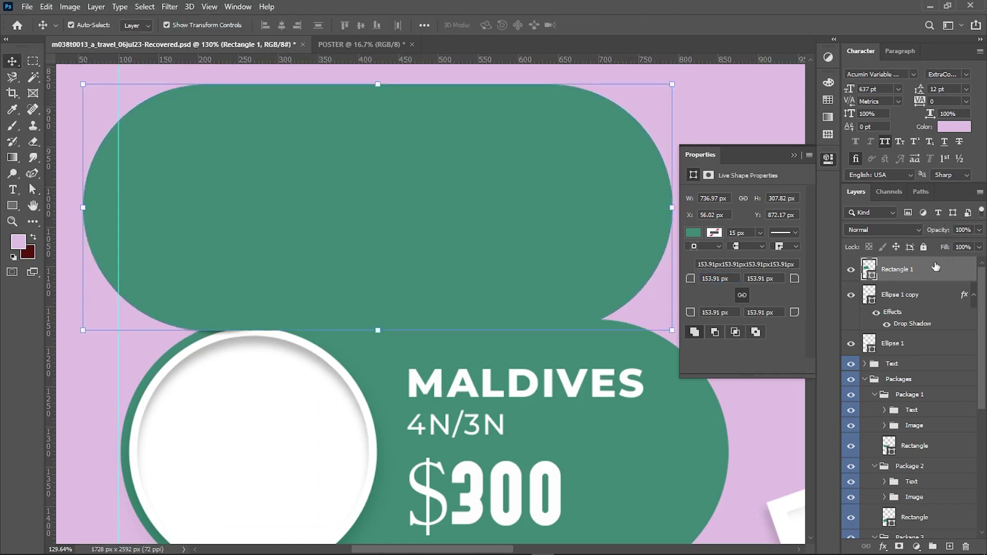
drag(935, 266, 925, 333)
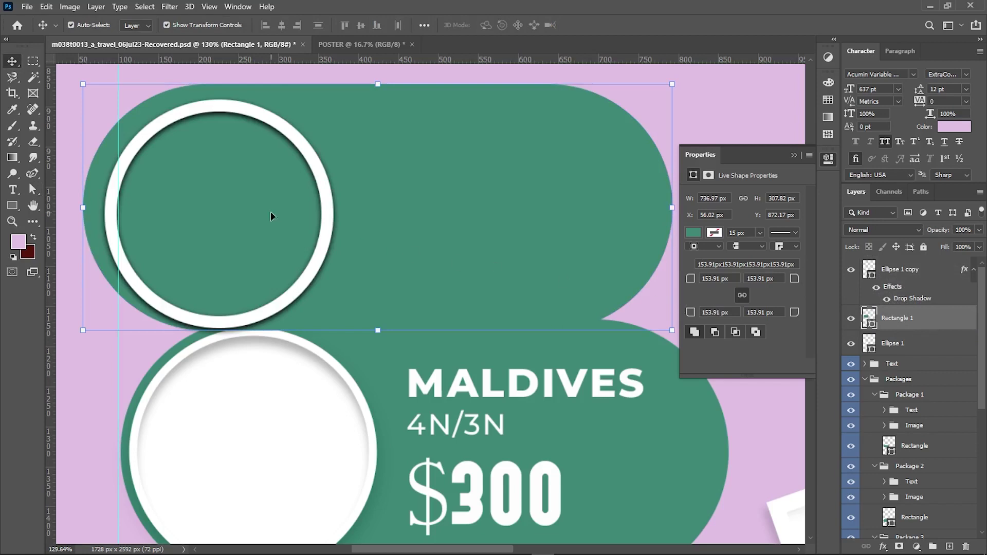
click(272, 216)
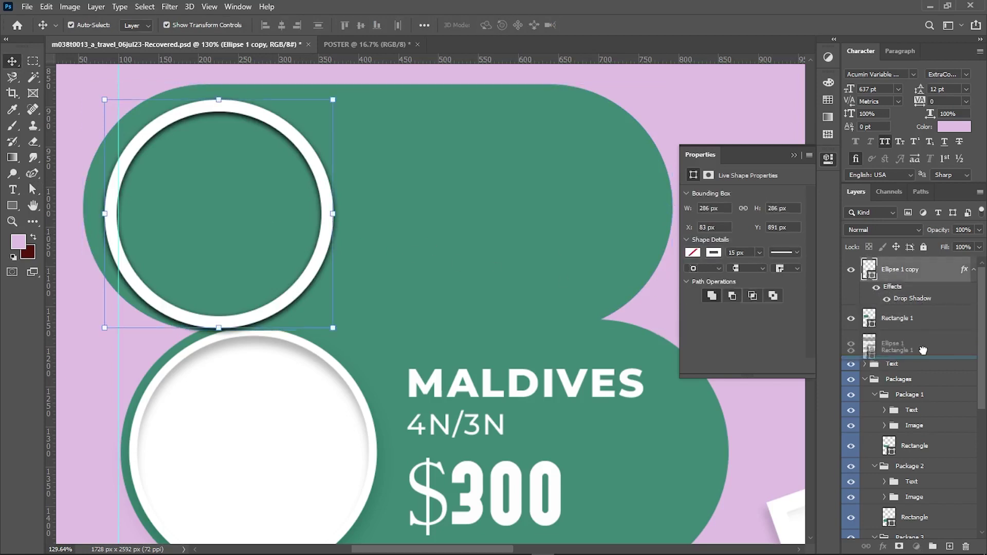
drag(933, 319, 915, 355)
drag(403, 310, 373, 260)
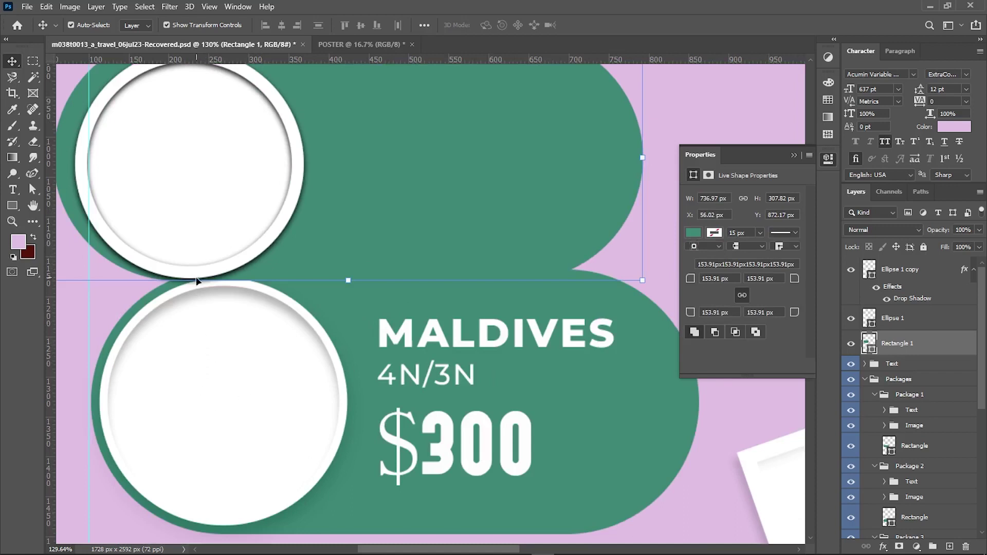
drag(353, 212, 350, 276)
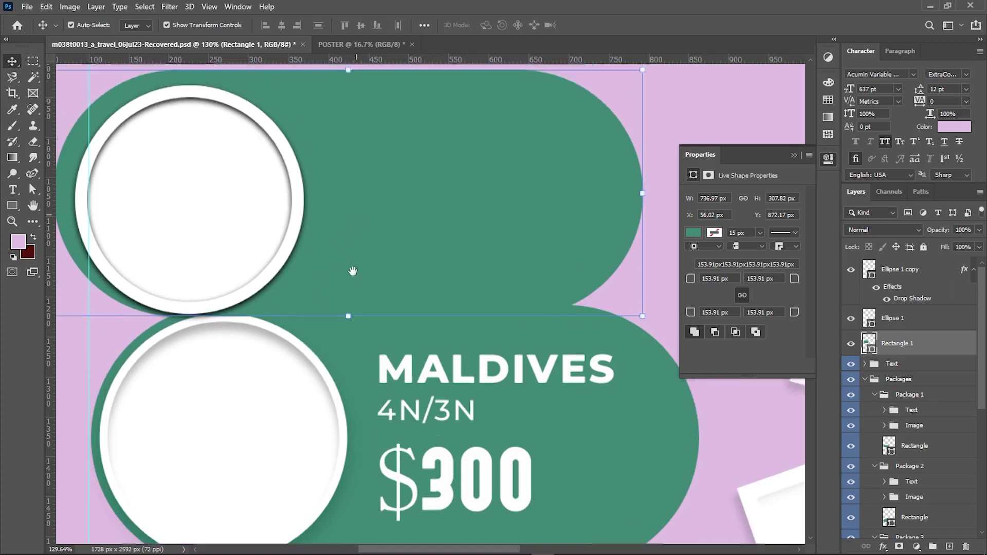
Step: Add a KARACHI text layer on the top card in very light pink at 174 pt
key(t)
click(348, 184)
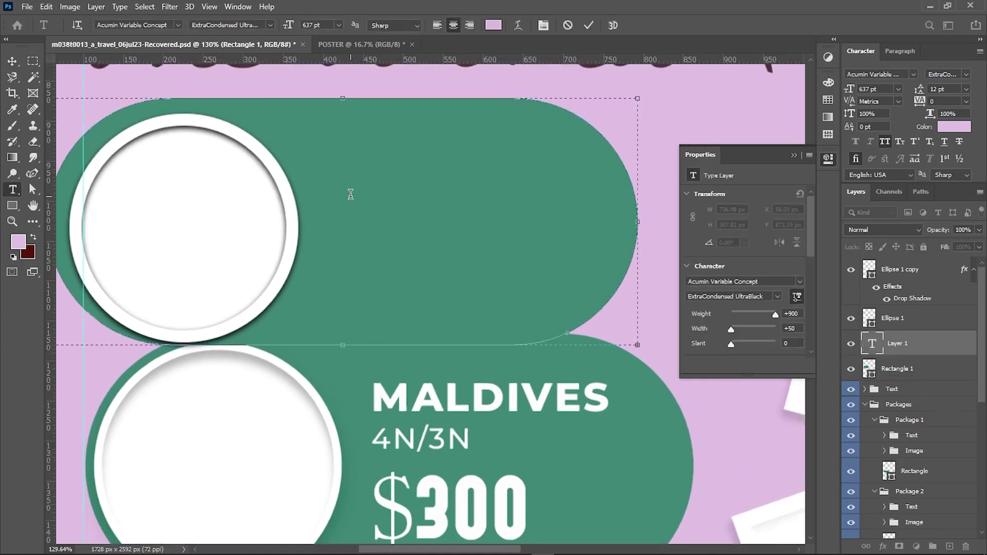
drag(882, 348, 905, 260)
key(a)
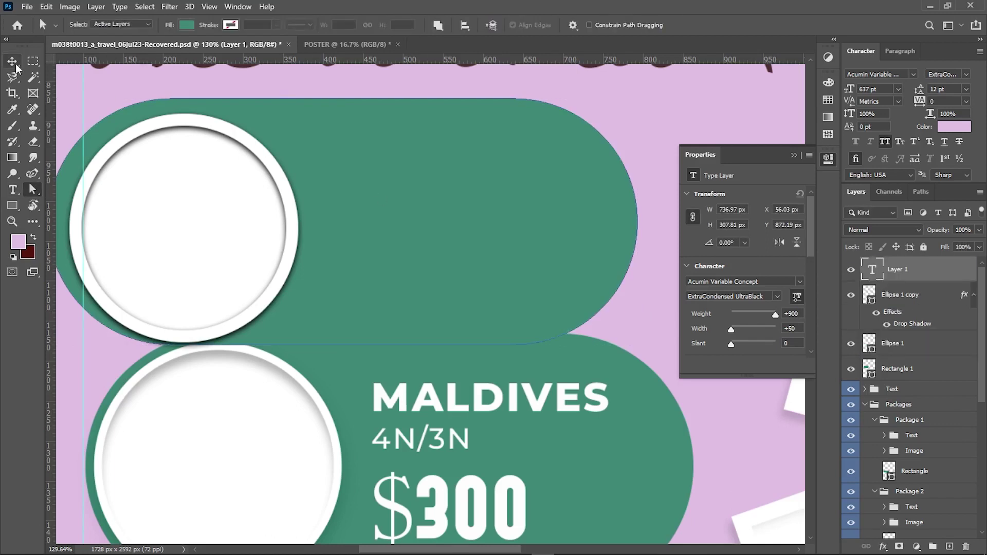
key(t)
click(363, 227)
click(493, 25)
click(668, 64)
click(941, 51)
drag(287, 25, 4, 25)
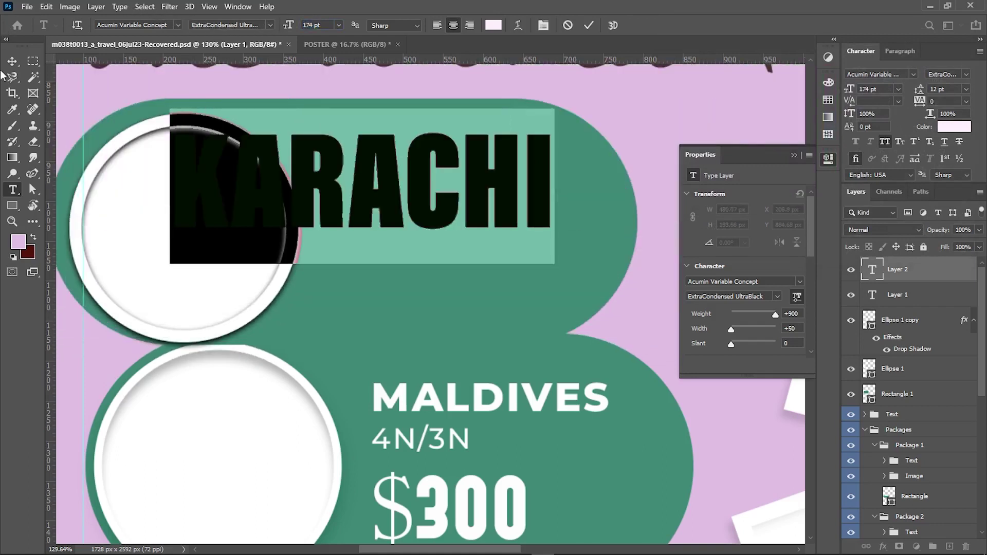
click(12, 61)
Step: Move KARACHI right of the circle and set it in Montserrat ExtraBold at 91 pt
drag(425, 175, 493, 197)
double_click(493, 197)
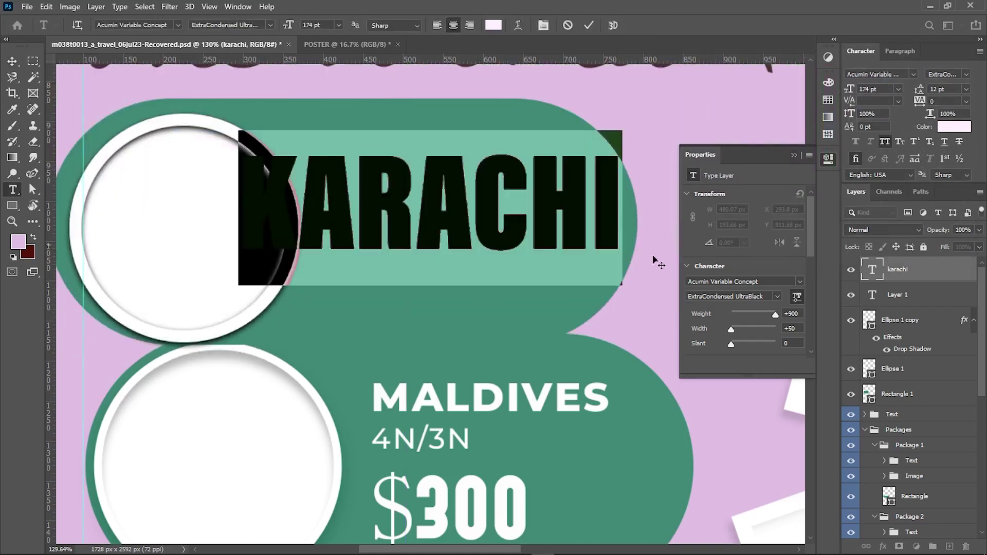
click(773, 278)
text(big)
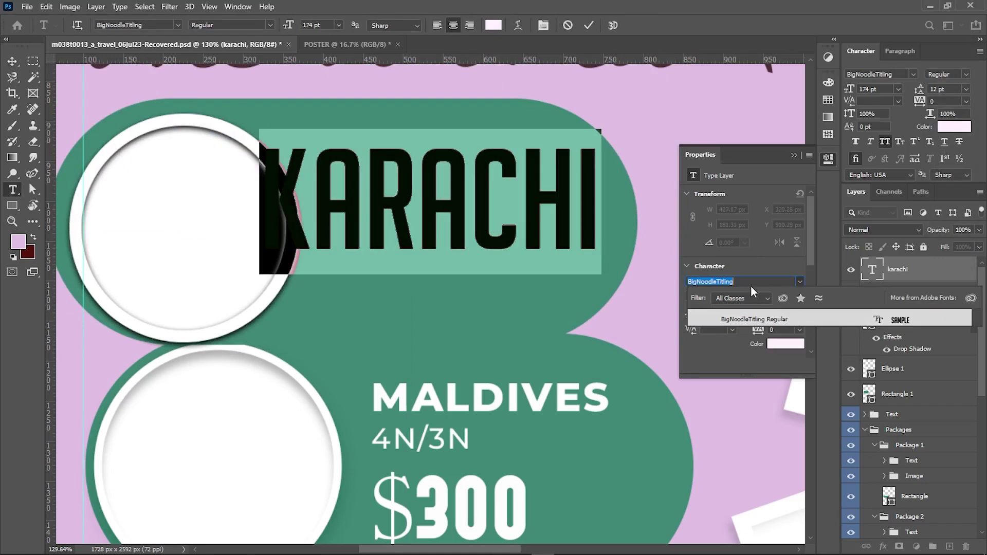
text(mon)
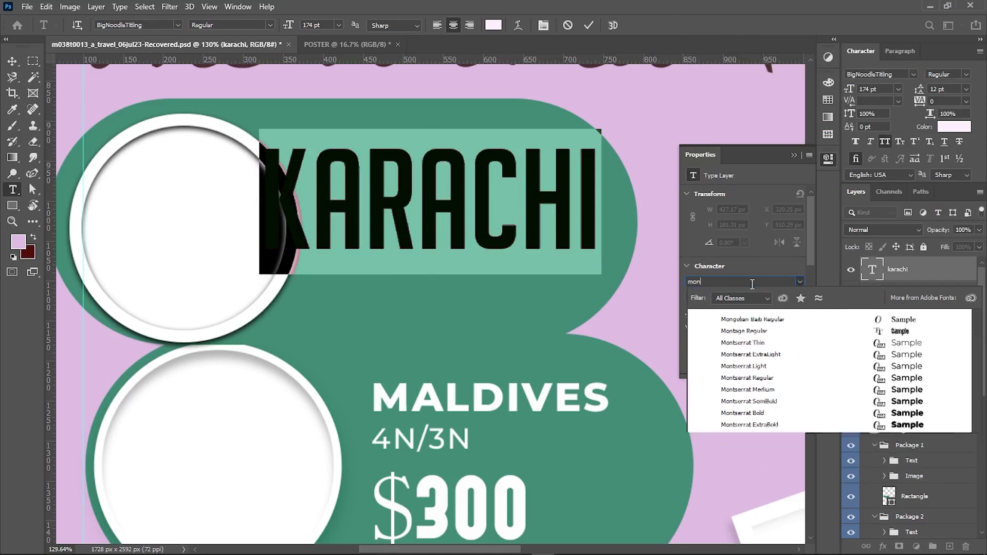
key(Escape)
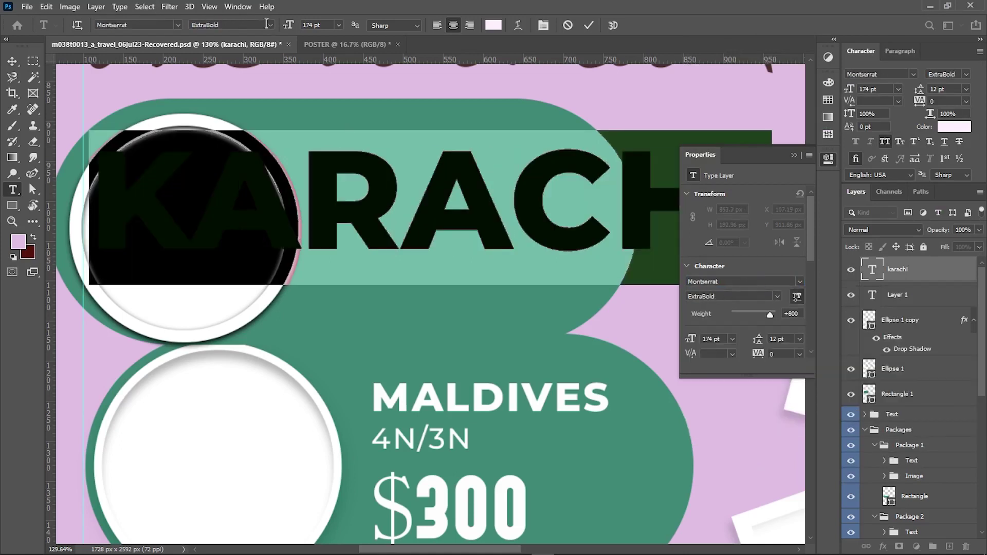
drag(288, 27, 243, 25)
click(12, 61)
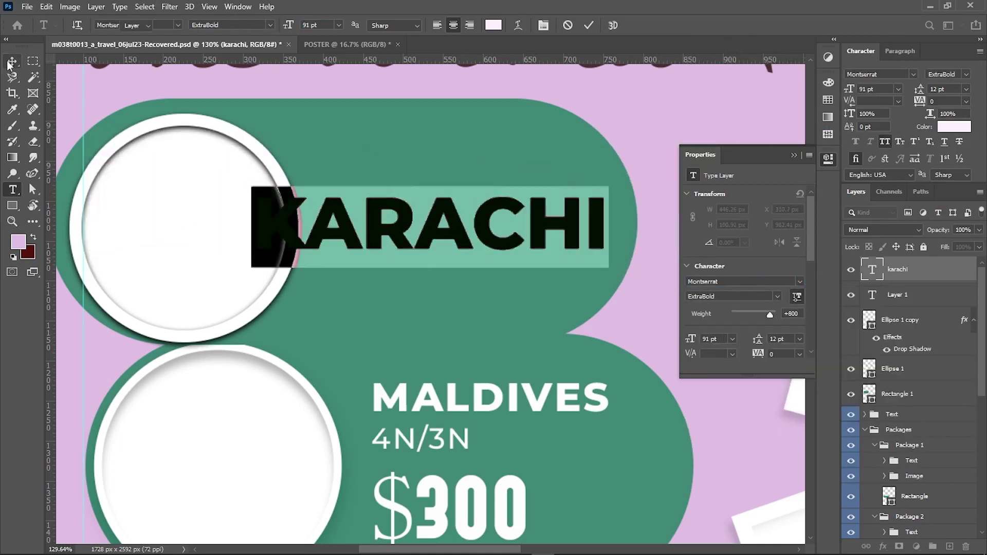
Step: Scale KARACHI to about two-thirds and duplicate it into a second line below
key(ctrl+t)
mouse_move(433, 215)
mouse_down()
mouse_move(448, 218)
mouse_move(456, 196)
mouse_up()
key(Return)
drag(414, 221, 455, 246)
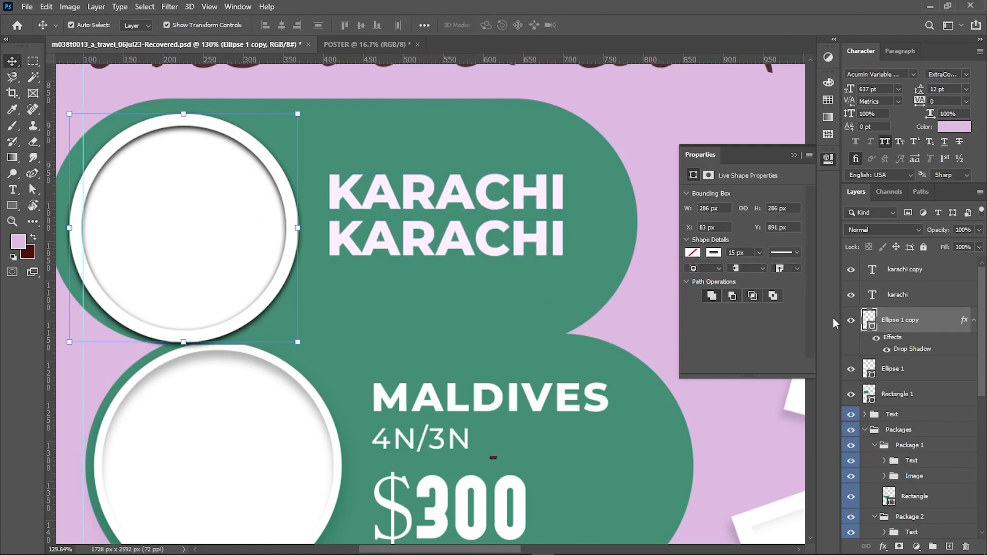
Step: Turn the KARACHI copy into a light-weight 40 pt TO LAHORE line under KARACHI
double_click(455, 246)
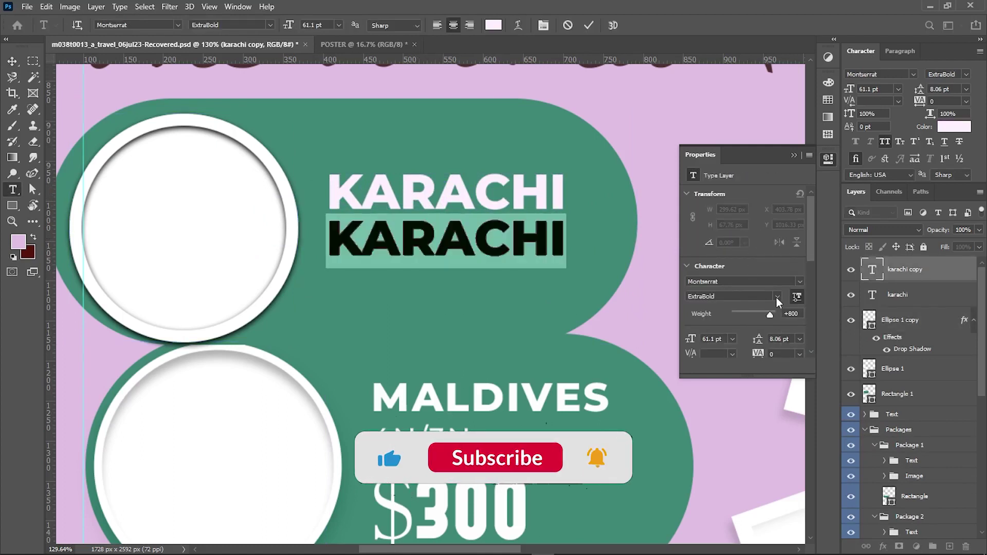
drag(757, 315, 742, 315)
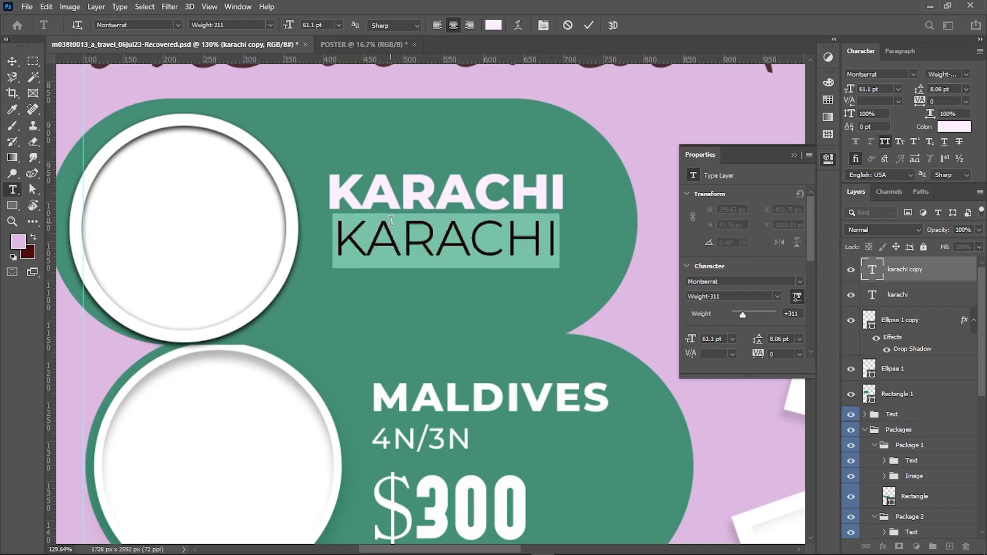
text(TO LAHORE)
key(ctrl+a)
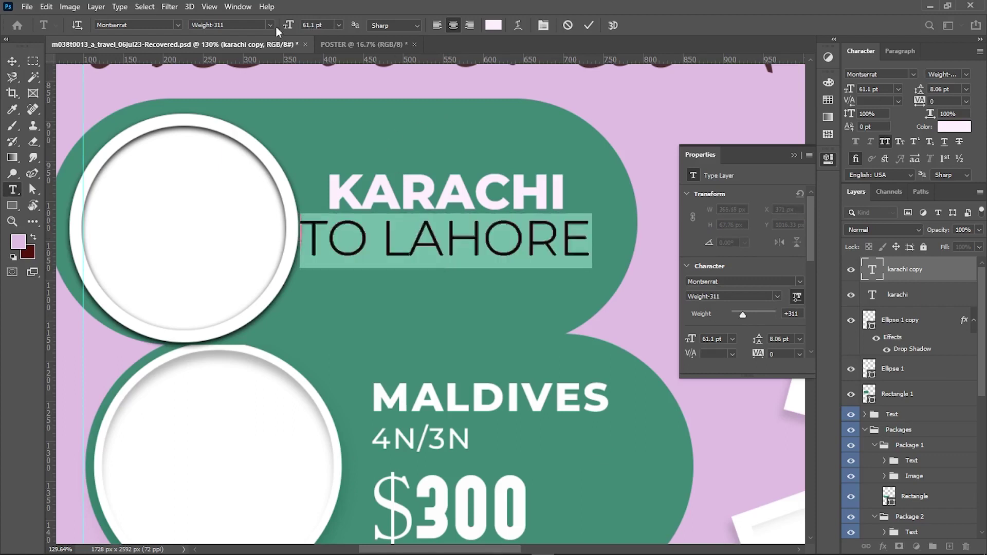
drag(287, 26, 84, 50)
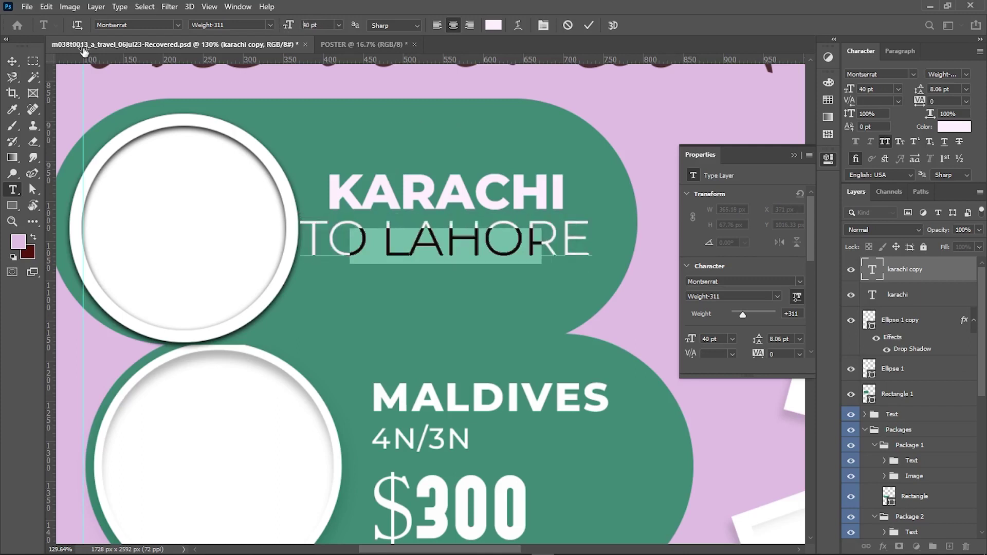
click(13, 61)
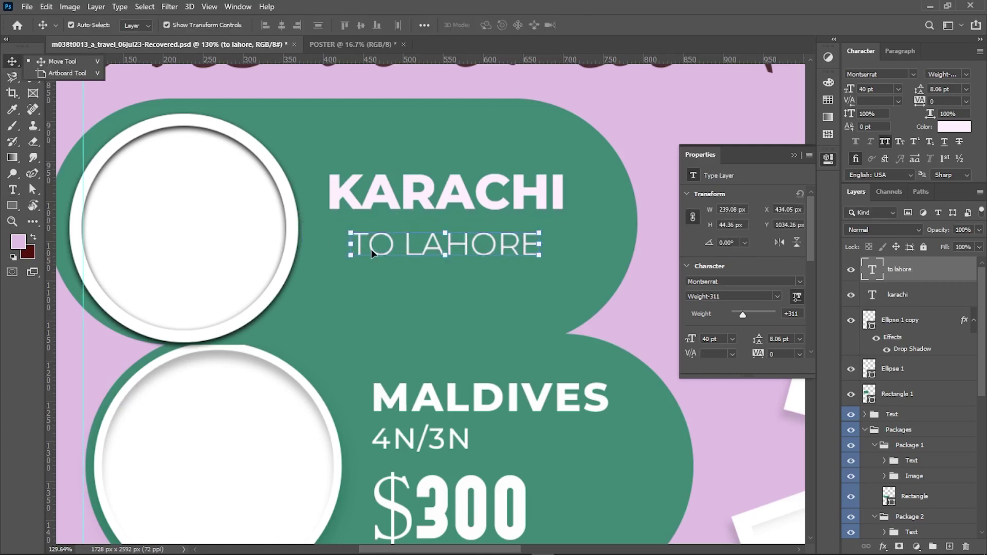
drag(372, 253, 351, 243)
Step: Duplicate KARACHI below as RS.5000, left-aligned with the lines above
click(360, 282)
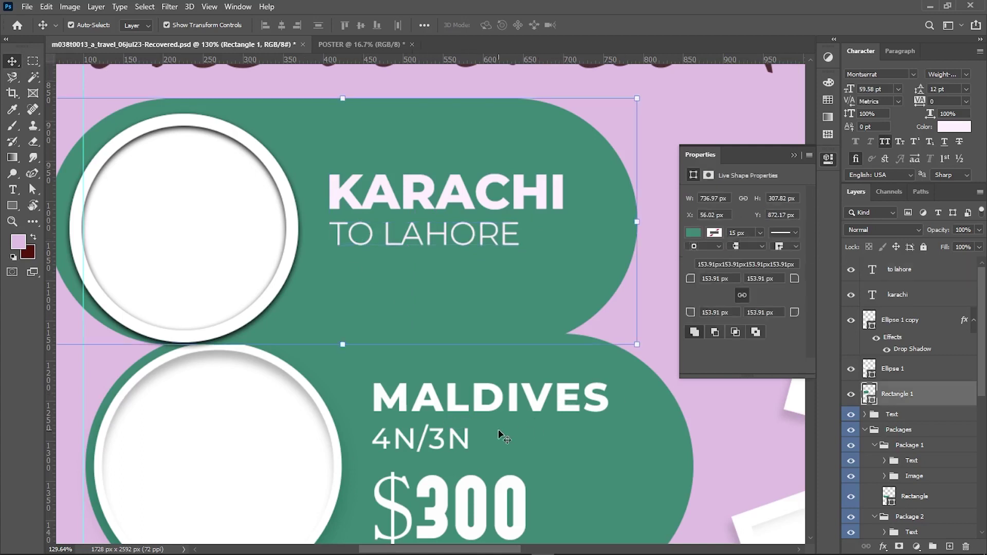
scroll(486, 422, down, 1)
drag(388, 172, 388, 261)
double_click(379, 252)
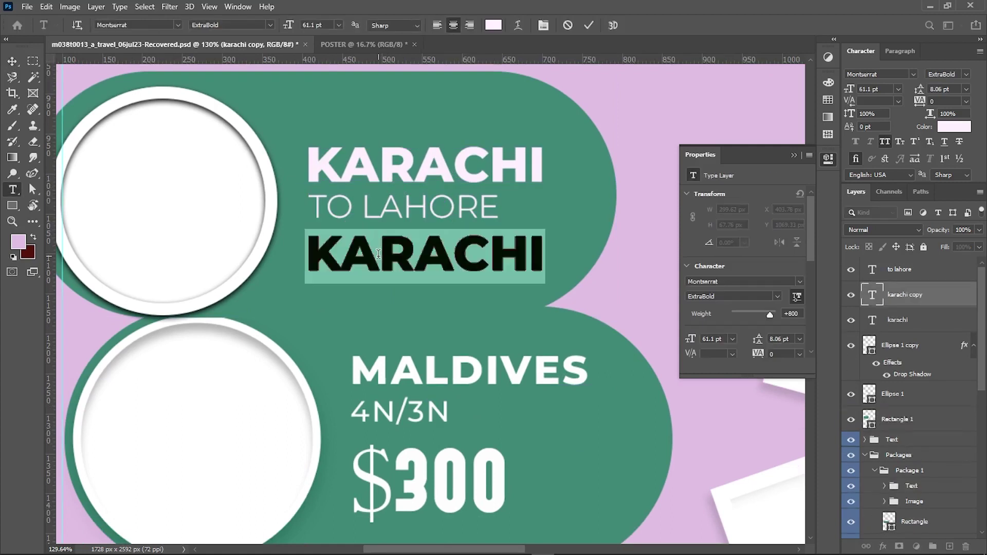
text(RS.)
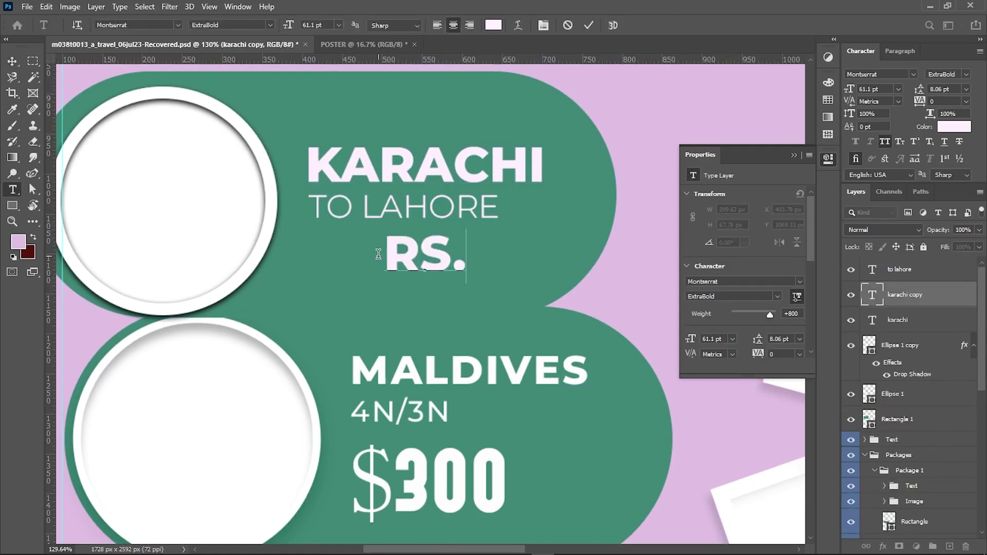
text(5000)
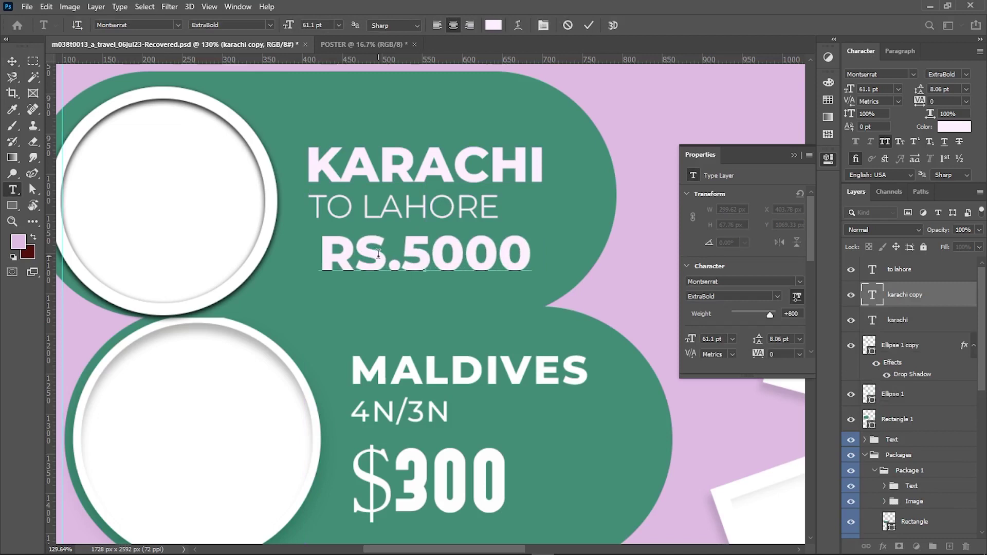
click(12, 61)
drag(342, 255, 328, 255)
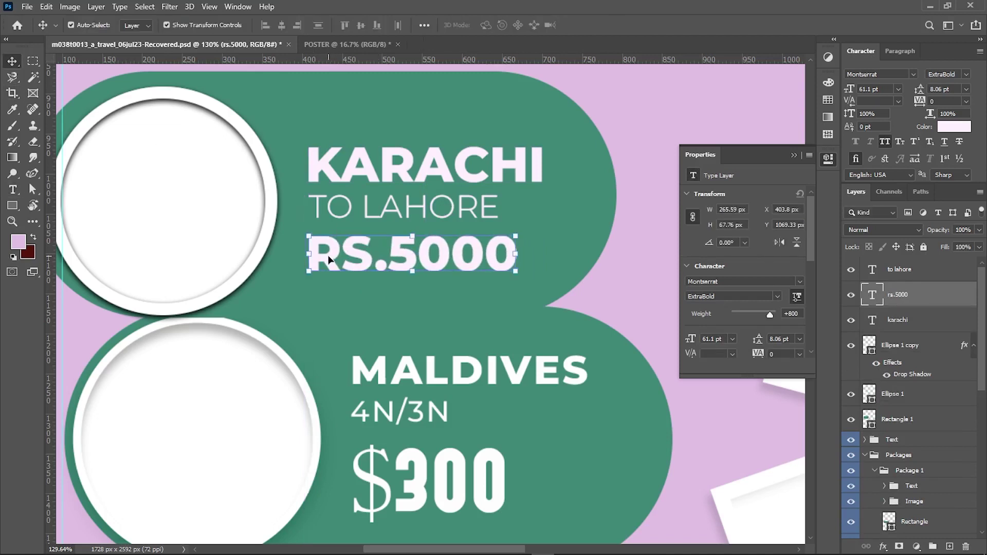
Step: Select the three text layers and group them into Group 1
click(900, 271)
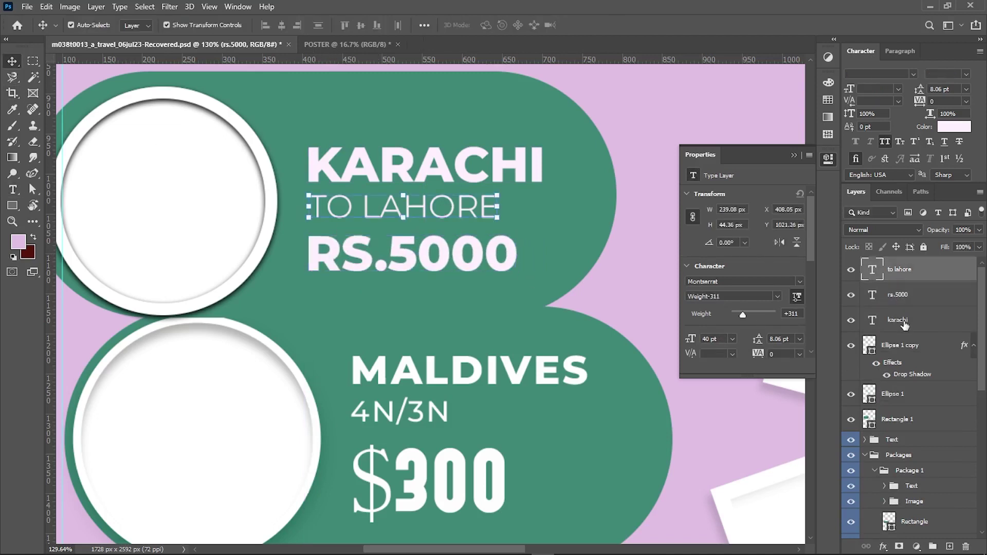
shift+click(903, 321)
key(ctrl+g)
Step: Give the KARACHI text group a 5 px drop shadow
right_click(903, 262)
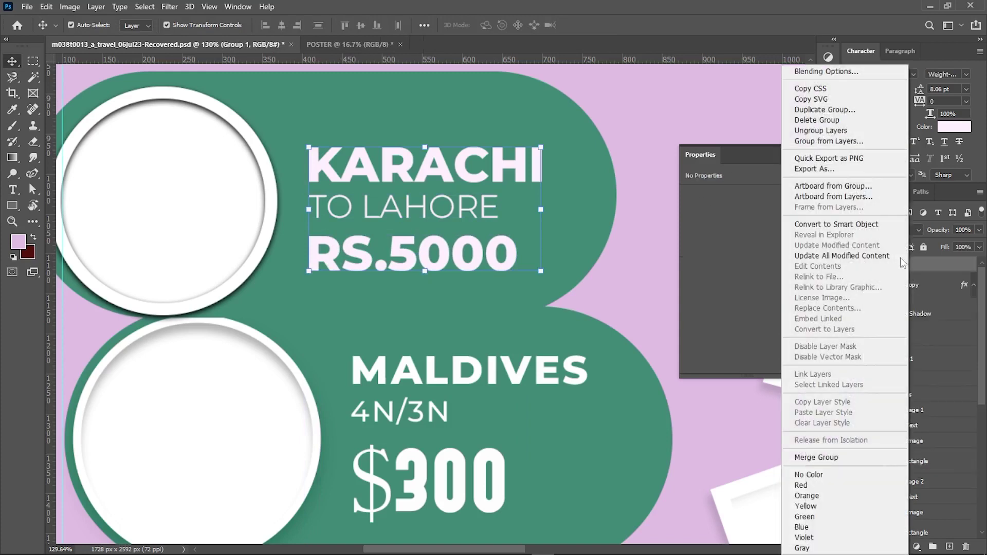
click(832, 72)
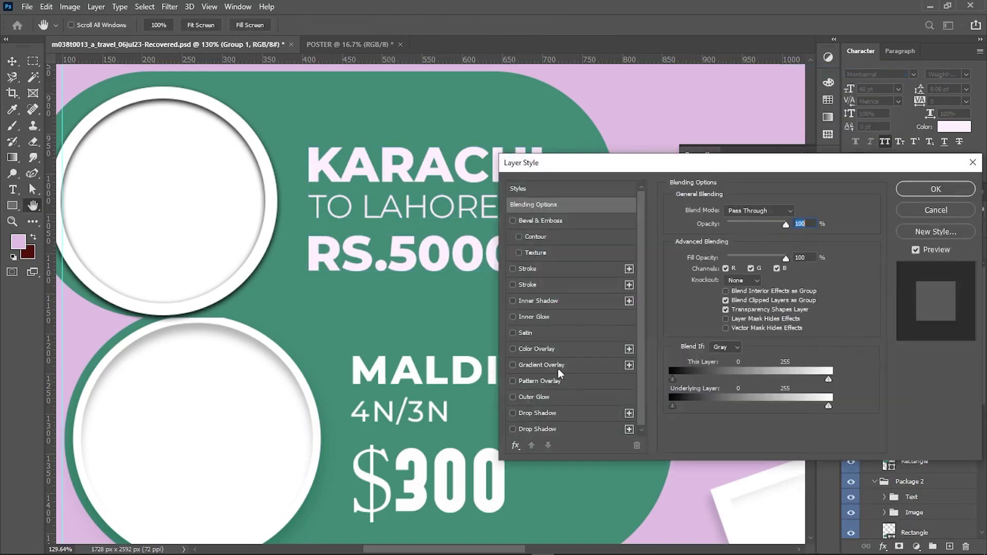
click(536, 429)
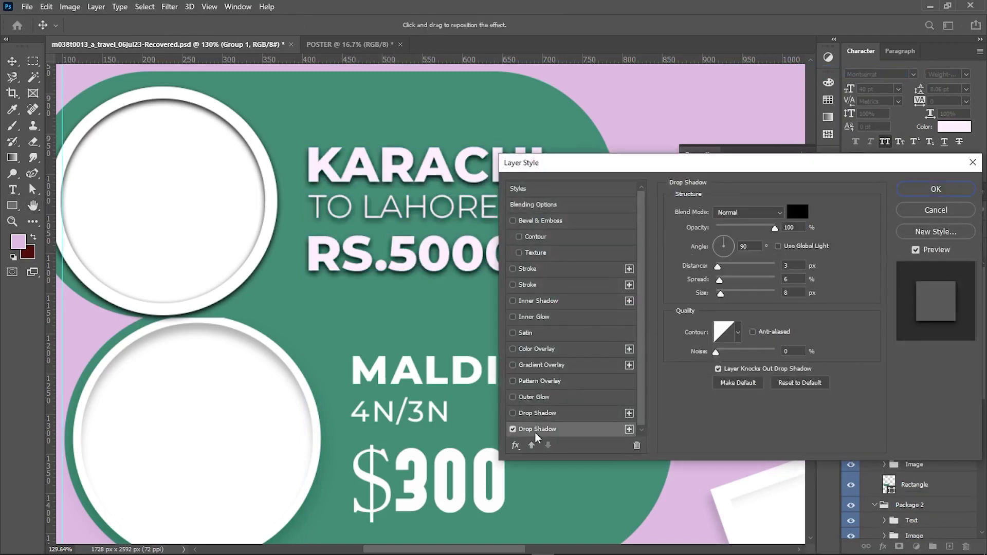
click(720, 281)
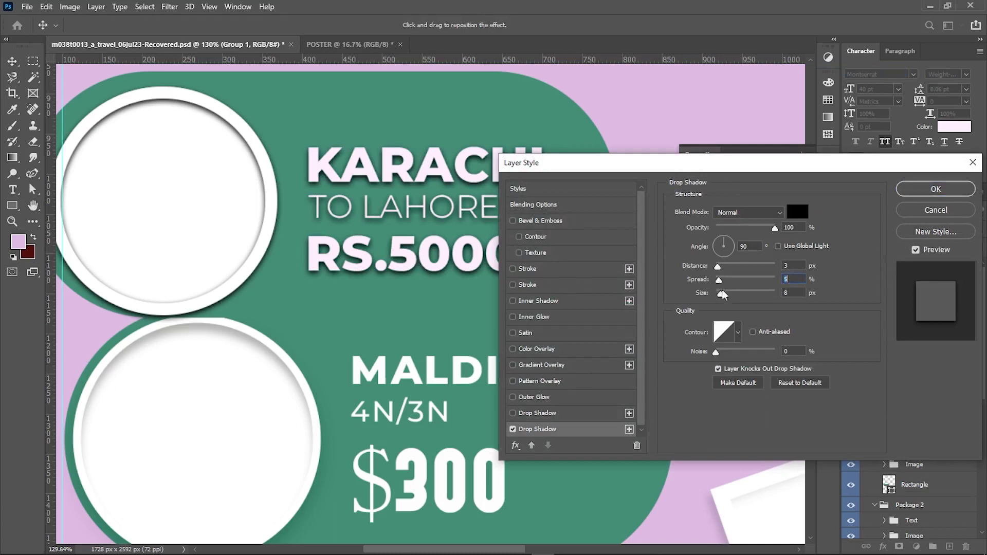
drag(720, 293, 718, 295)
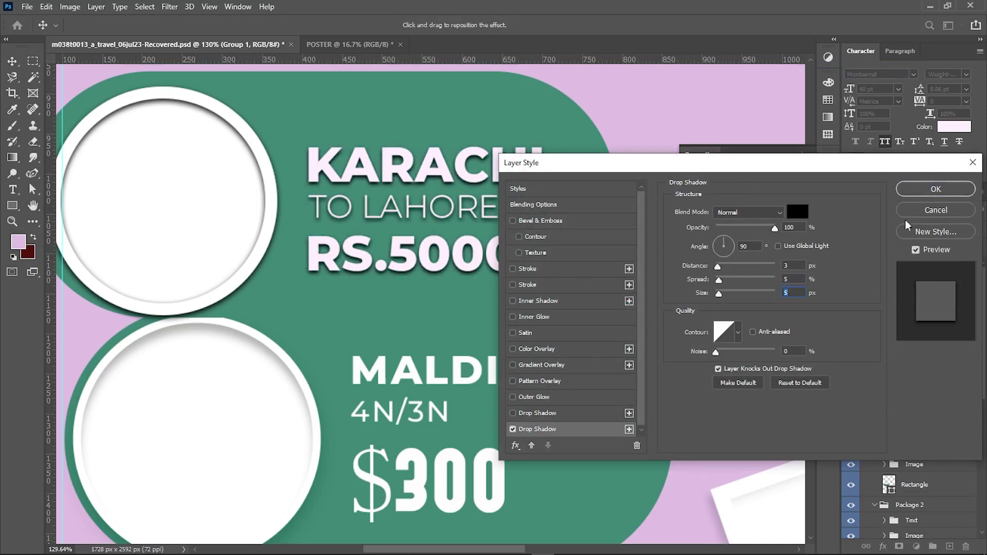
click(936, 189)
Step: Give the teal Rectangle 1 card a zero-offset drop shadow, then group all card layers
click(502, 361)
click(590, 257)
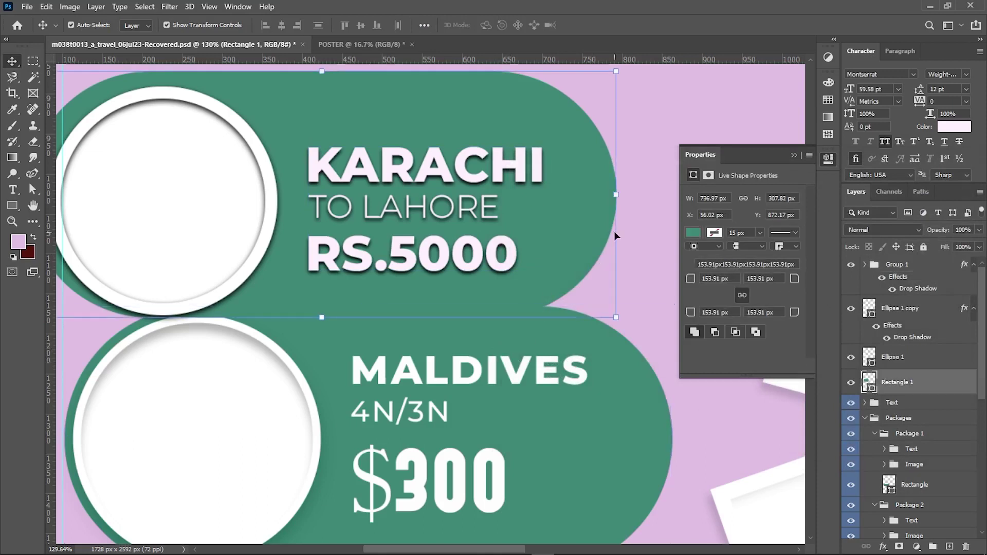
right_click(891, 383)
click(905, 49)
click(559, 429)
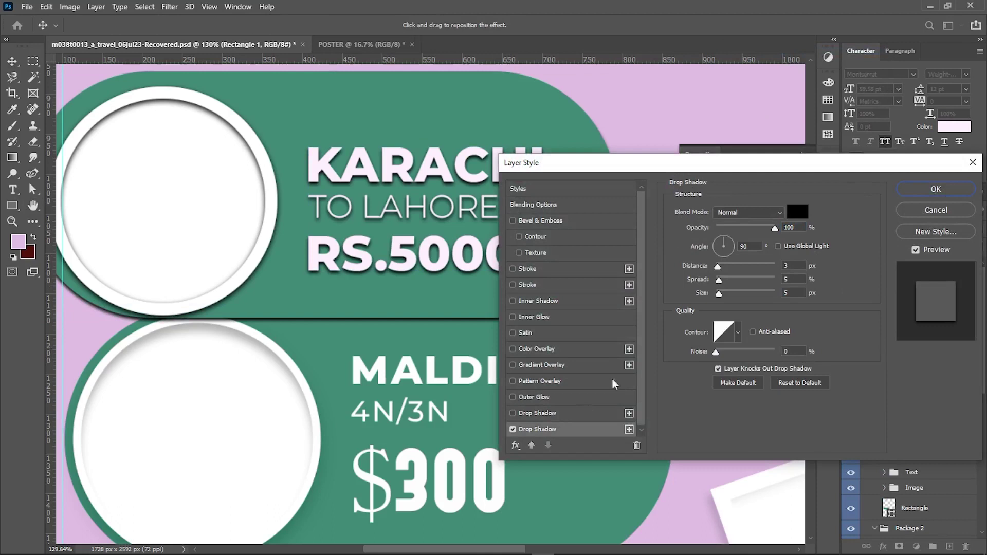
drag(719, 279, 709, 271)
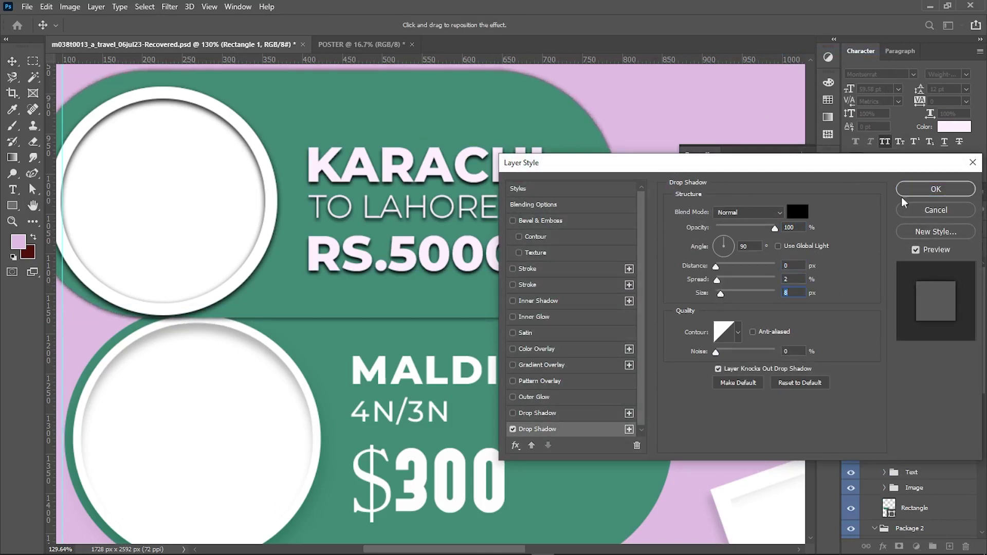
click(935, 189)
shift+click(915, 268)
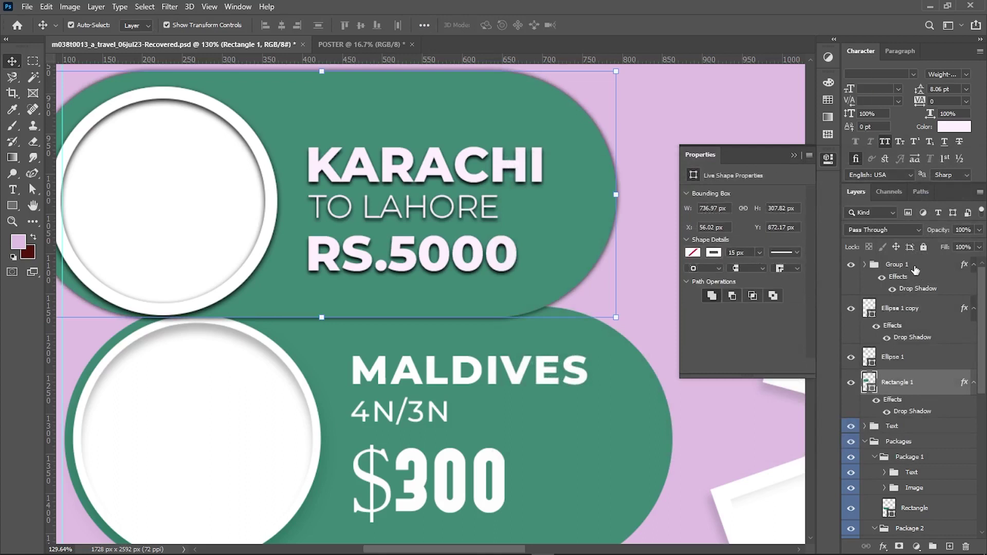
key(ctrl+g)
Step: Name the card group SHAPES 1 and move it into the POSTER document
double_click(897, 265)
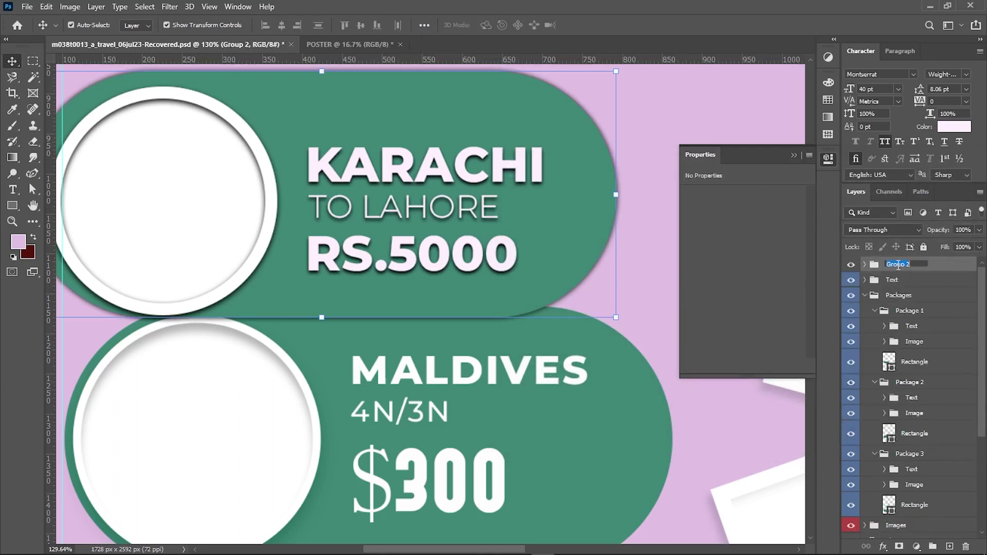
text(1)
key(Return)
mouse_move(896, 267)
mouse_down()
mouse_move(338, 50)
mouse_move(403, 340)
mouse_up()
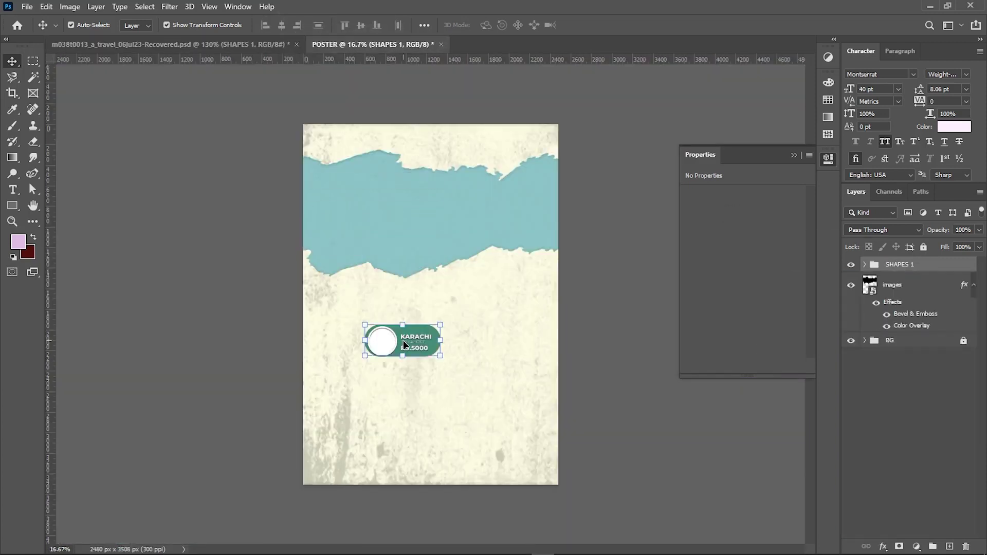
Step: Enlarge the SHAPES 1 card group to 145% and shift it up and left
click(404, 343)
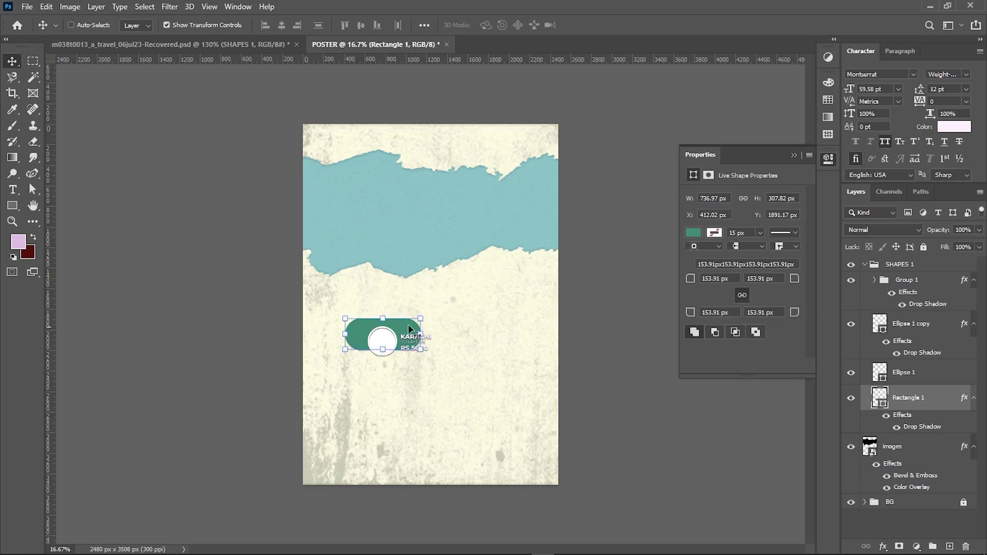
click(908, 265)
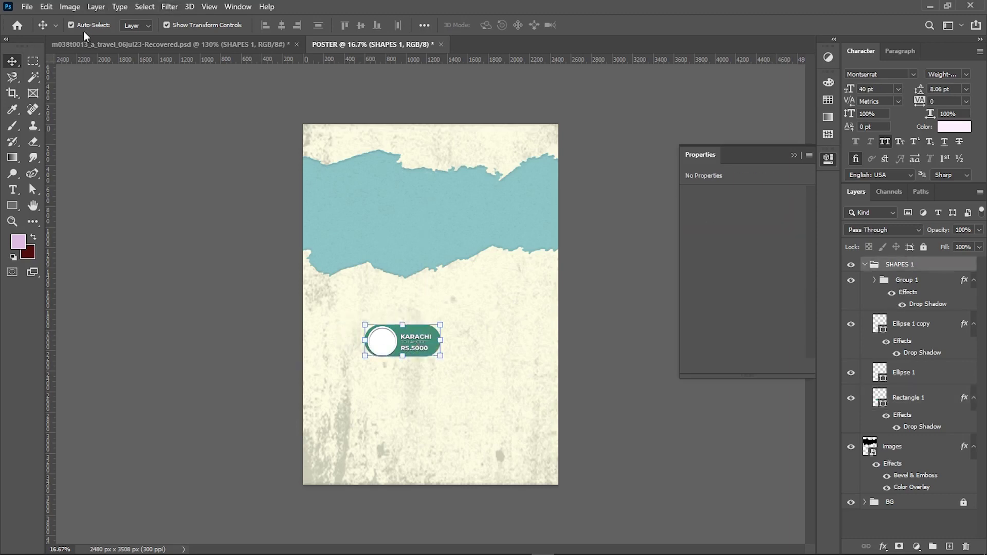
drag(436, 355, 474, 370)
mouse_move(434, 335)
mouse_down()
mouse_move(408, 316)
mouse_move(461, 299)
mouse_move(420, 329)
mouse_move(409, 438)
mouse_up()
key(Return)
Step: With auto-select on, change the second card's city name to LAHORE
click(71, 24)
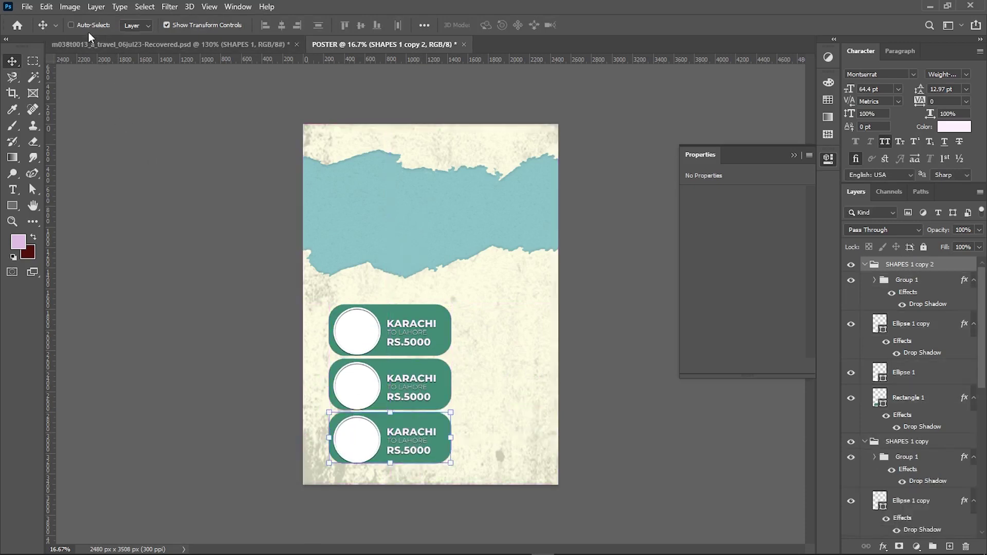
click(169, 247)
scroll(419, 334, up, 1)
scroll(411, 370, up, 1)
click(410, 394)
scroll(410, 395, up, 3)
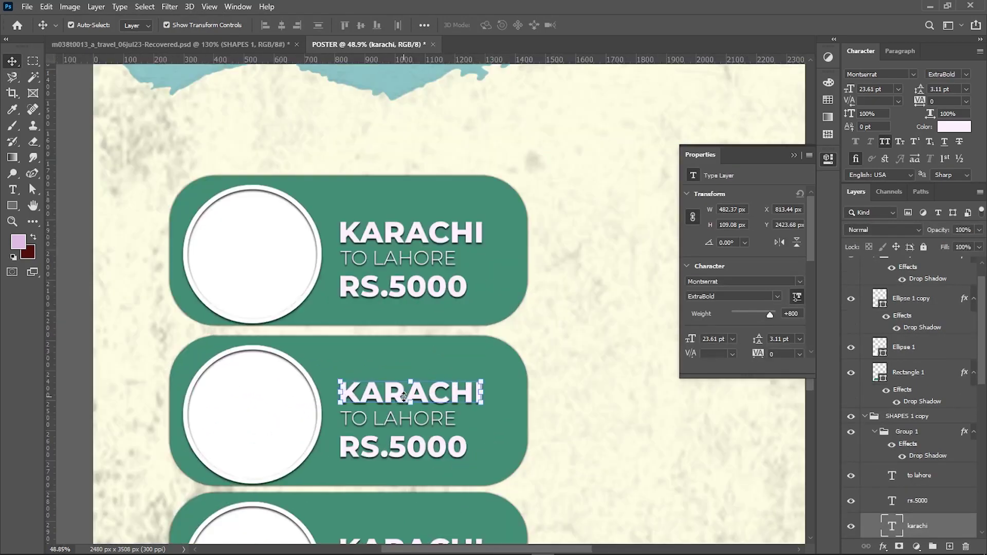
double_click(392, 386)
text(lahore)
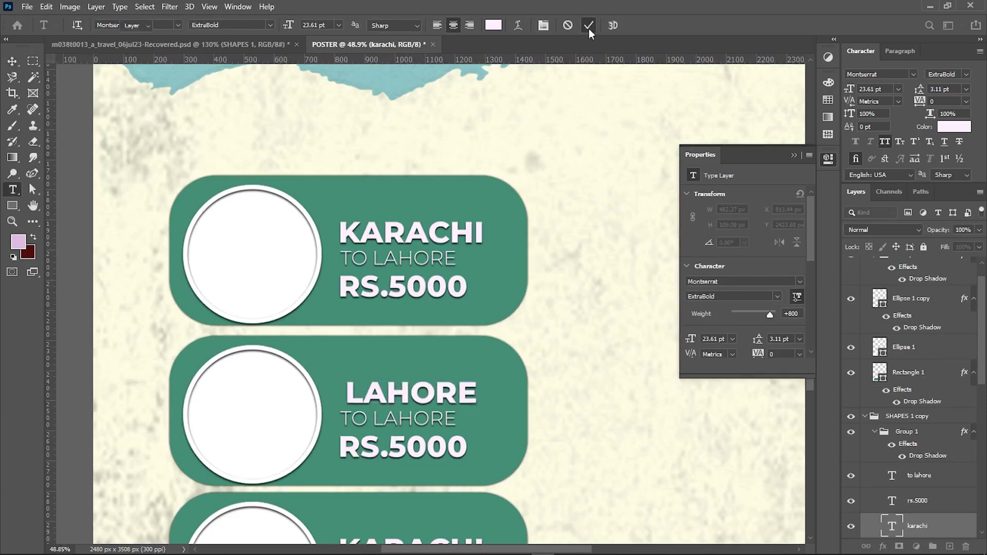
click(588, 26)
key(v)
Step: Change the second card's route to TO PESHAWAR and left-align its three text lines
double_click(395, 416)
drag(374, 416, 489, 406)
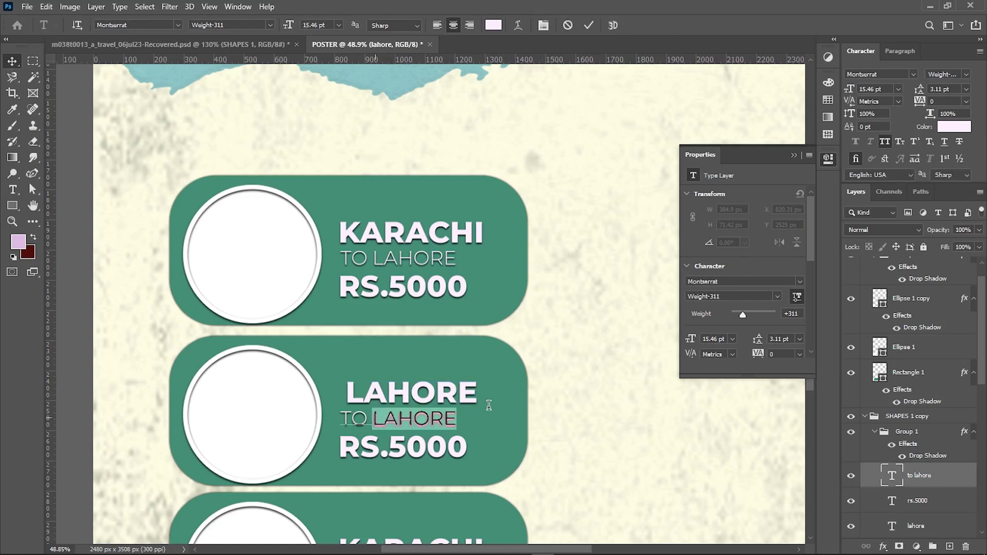
text(pesha)
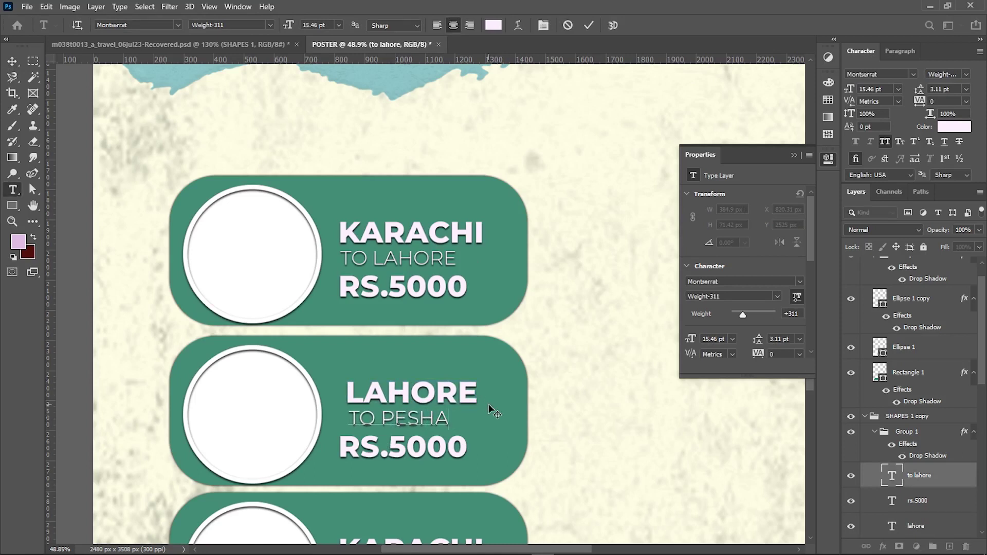
text(war)
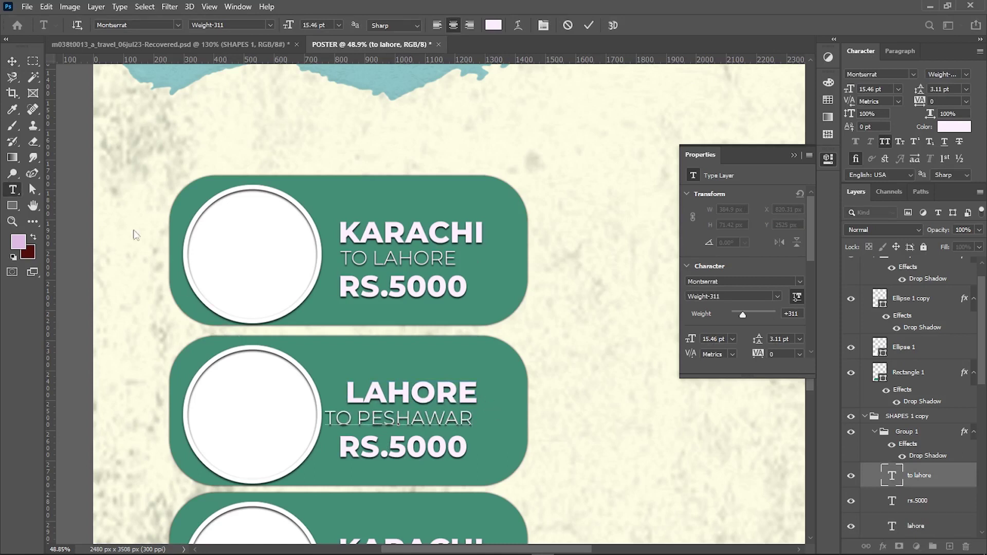
click(7, 63)
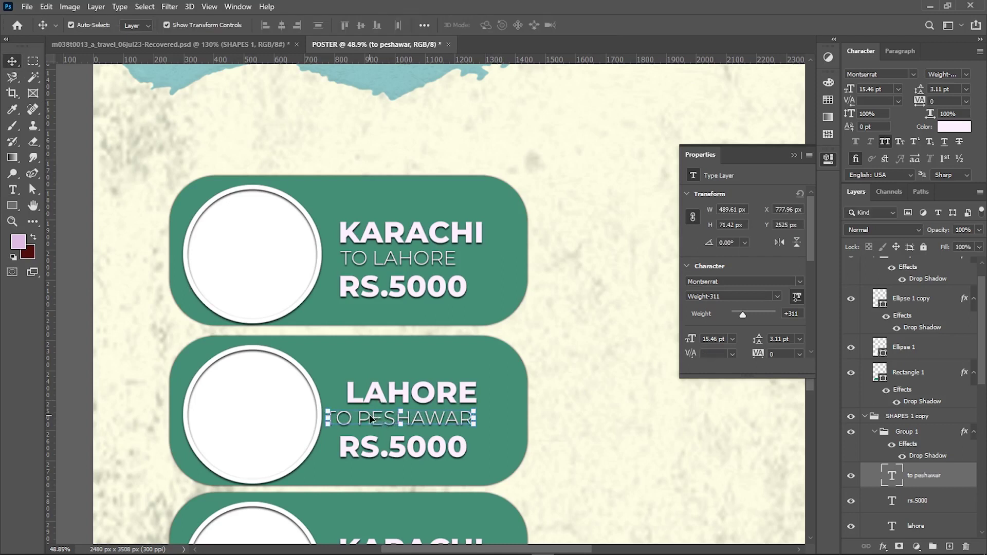
key(shift+Right)
key(shift+Right)
key(shift+Right)
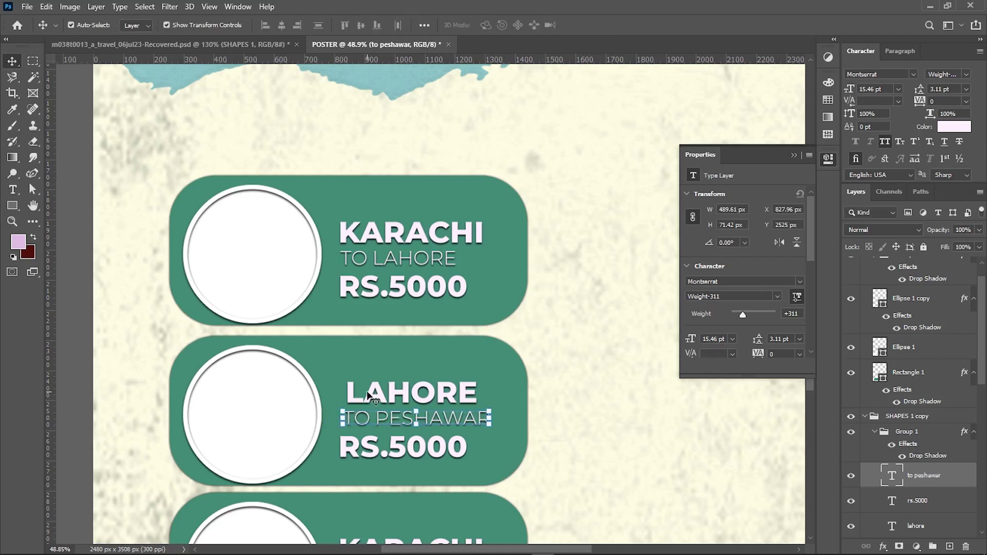
shift+click(368, 396)
shift+click(414, 447)
click(265, 26)
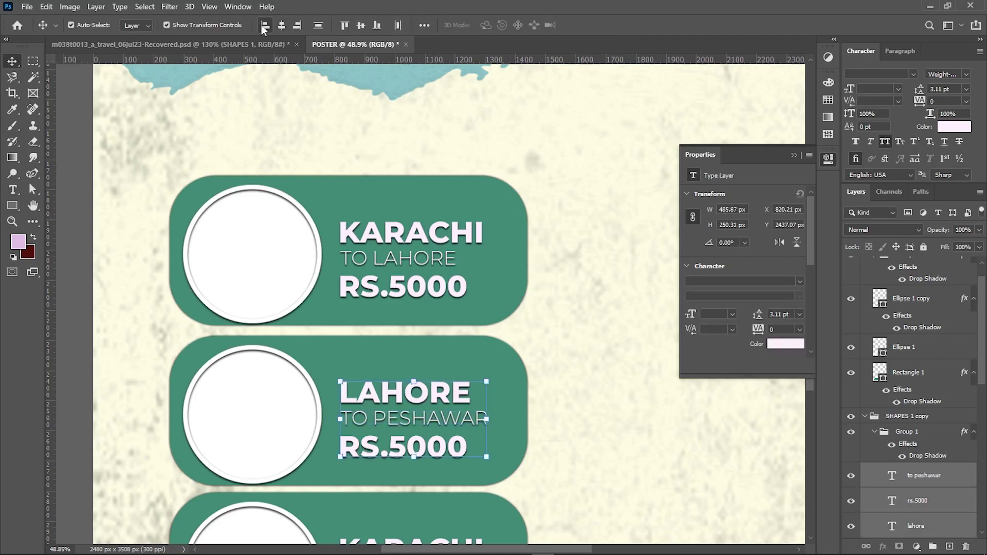
click(563, 445)
Step: Relabel the third card PESHAWAR with the route TO SARGODHA
drag(483, 424, 457, 305)
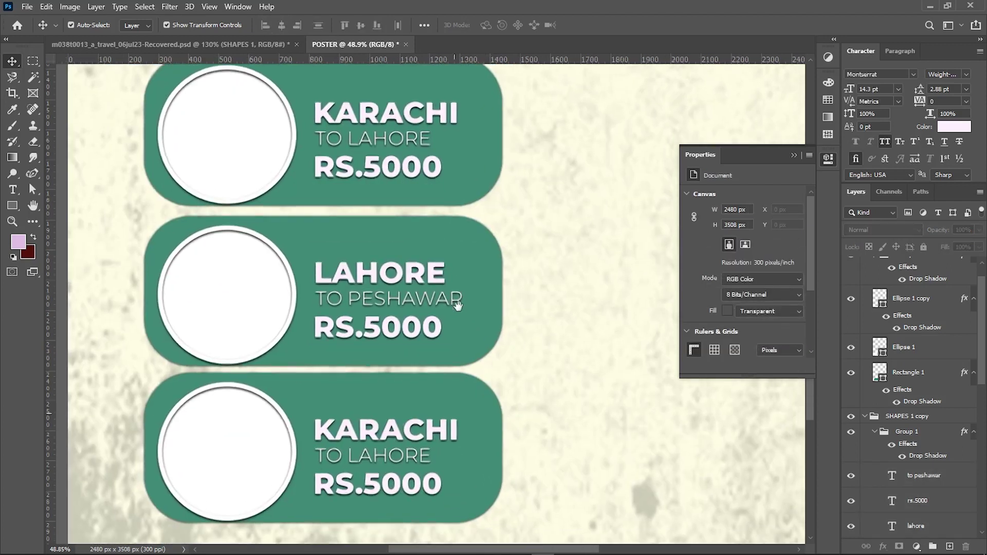
double_click(392, 436)
text(peshawar)
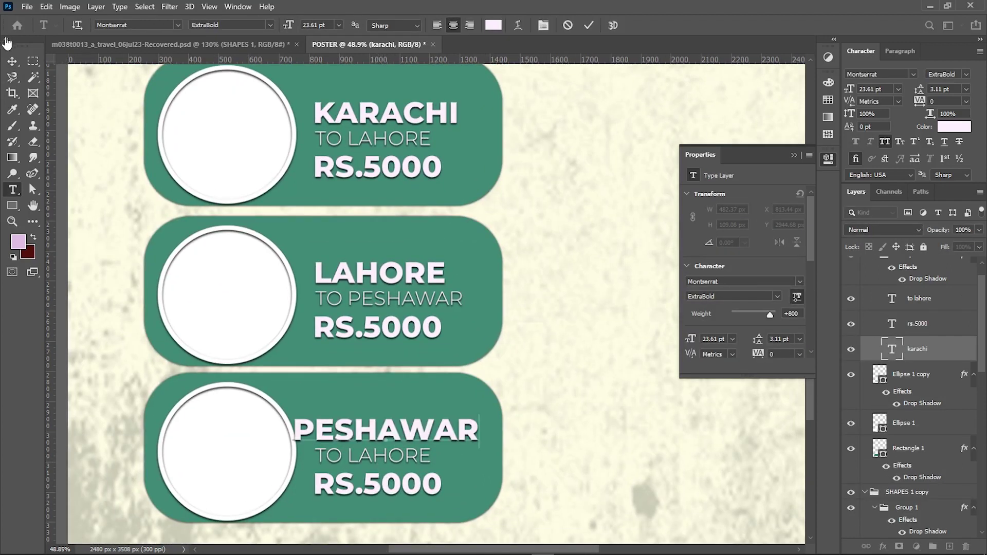
double_click(453, 451)
text(sargodha)
key(ctrl+Return)
key(v)
click(547, 289)
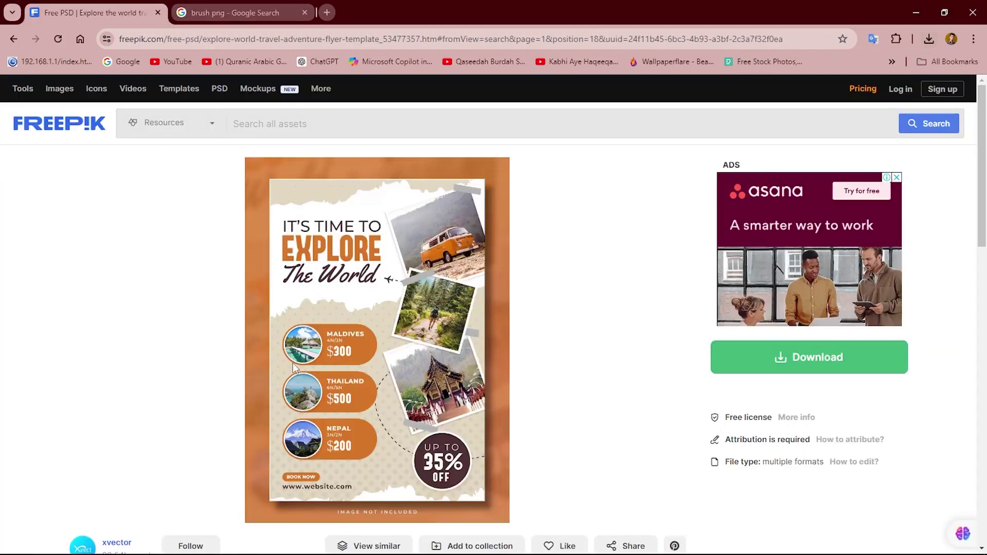
Step: Search 'karachi' in a new Chrome tab and copy a city photo for Photoshop
click(327, 12)
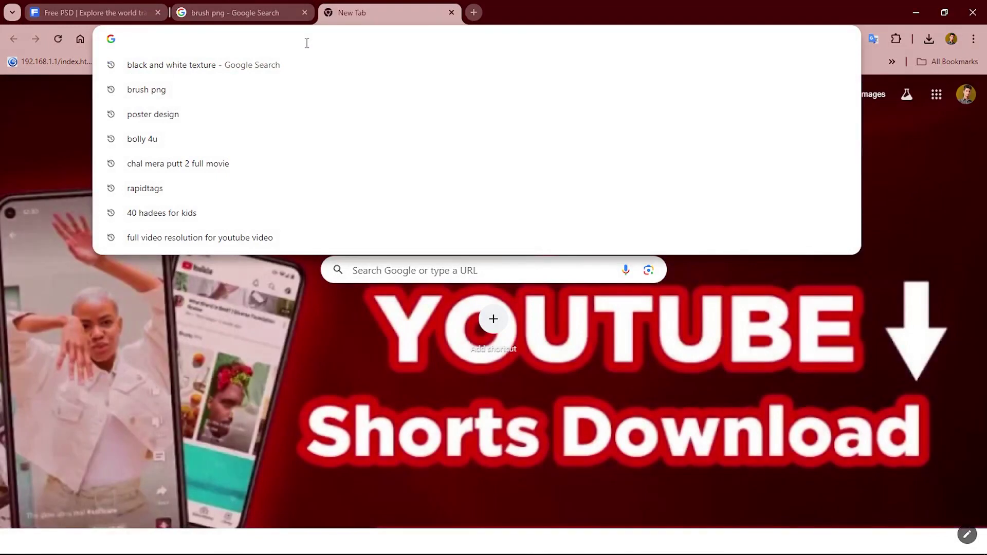
text(karachi)
key(Return)
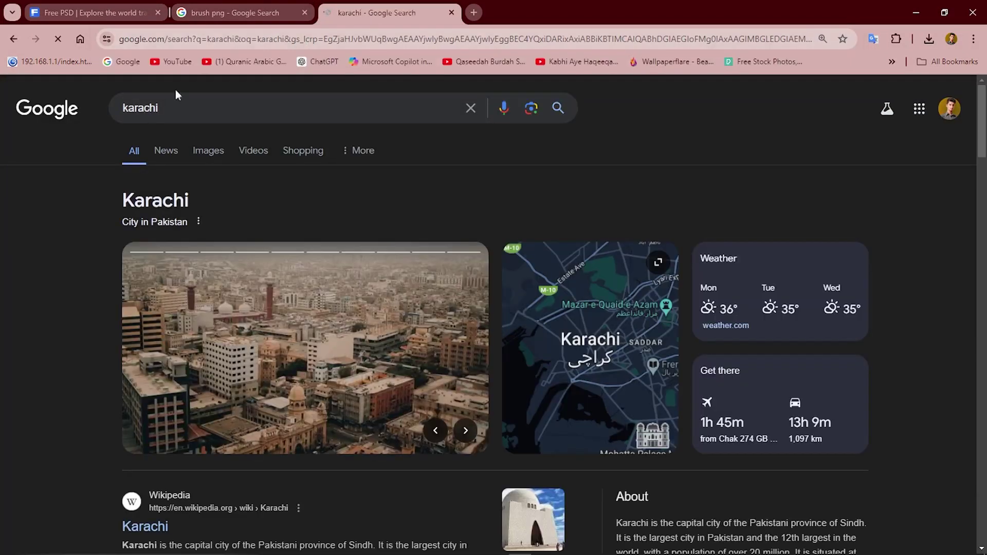
right_click(236, 351)
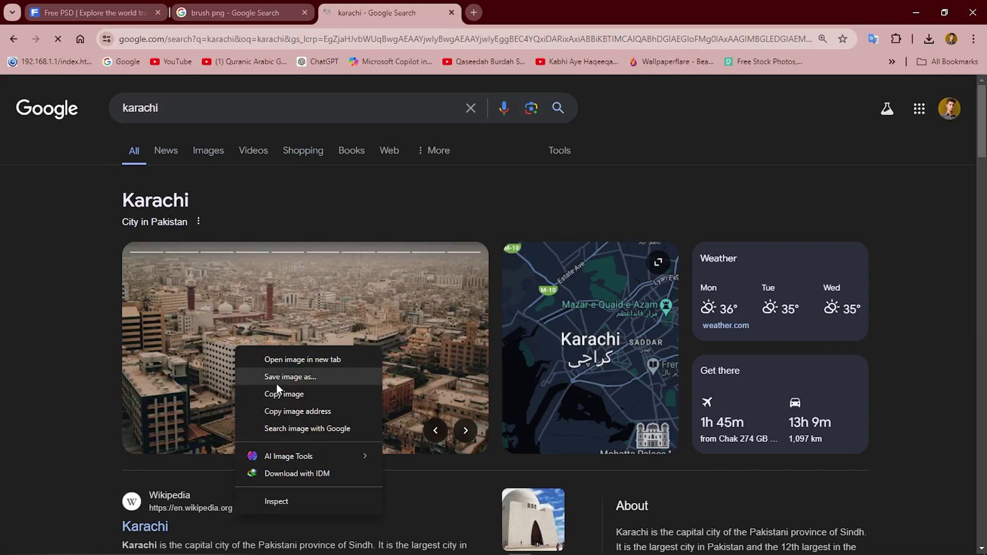
click(277, 394)
key(alt+Tab)
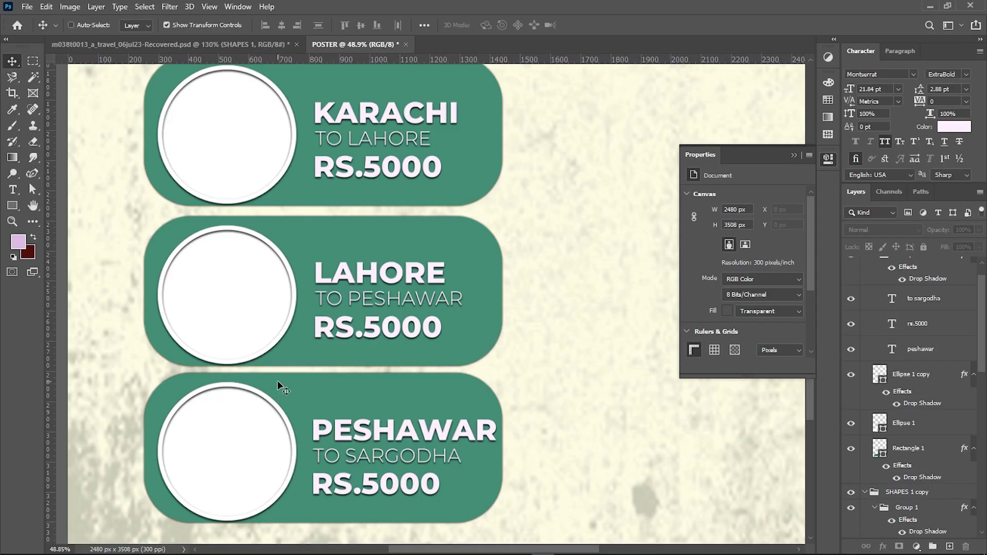
Step: Paste the Karachi photo over the first card, enlarged to 806x466
key(ctrl+v)
mouse_move(491, 360)
mouse_down()
mouse_move(280, 180)
mouse_move(246, 134)
mouse_up()
mouse_move(230, 190)
mouse_down()
mouse_move(217, 121)
mouse_move(325, 123)
mouse_up()
click(199, 142)
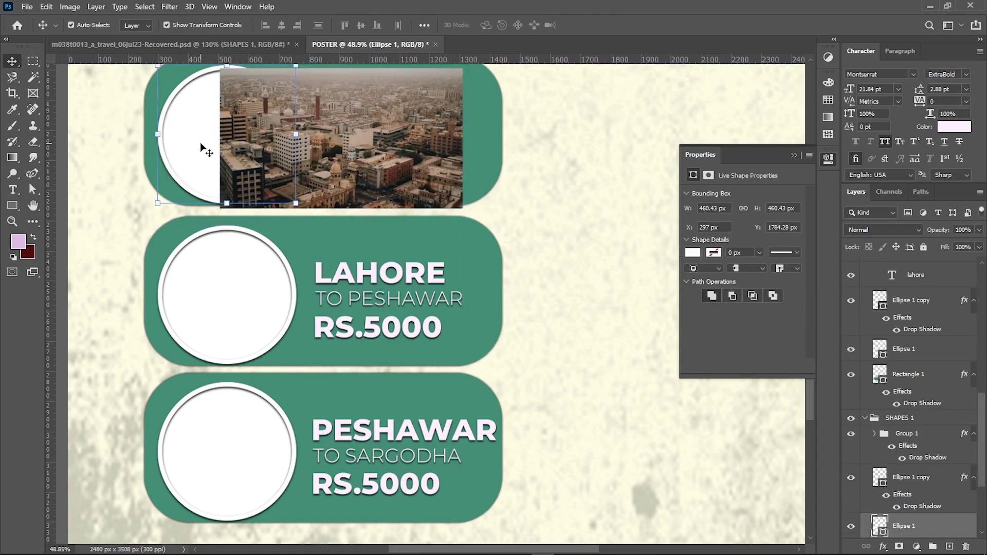
scroll(913, 385, up, 1)
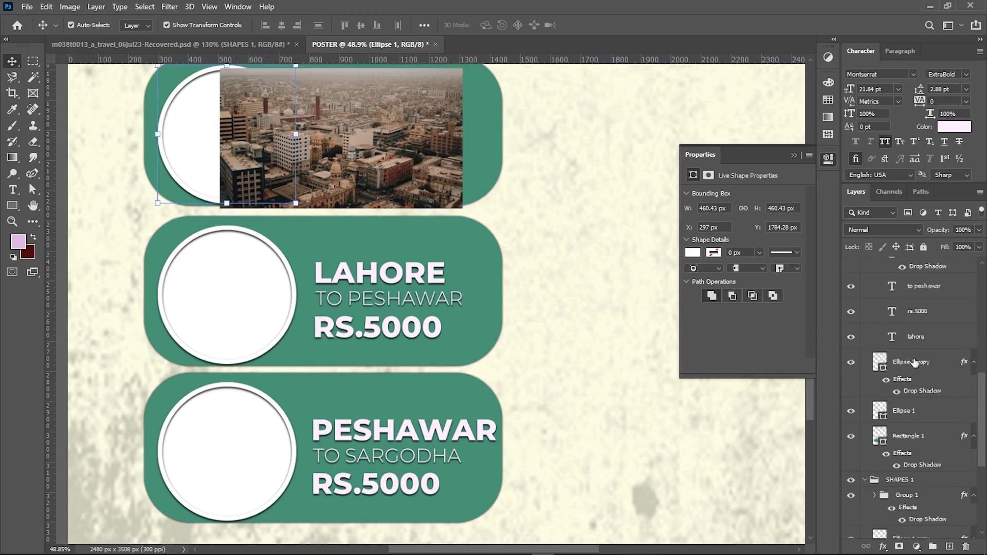
scroll(913, 386, down, 2)
click(276, 168)
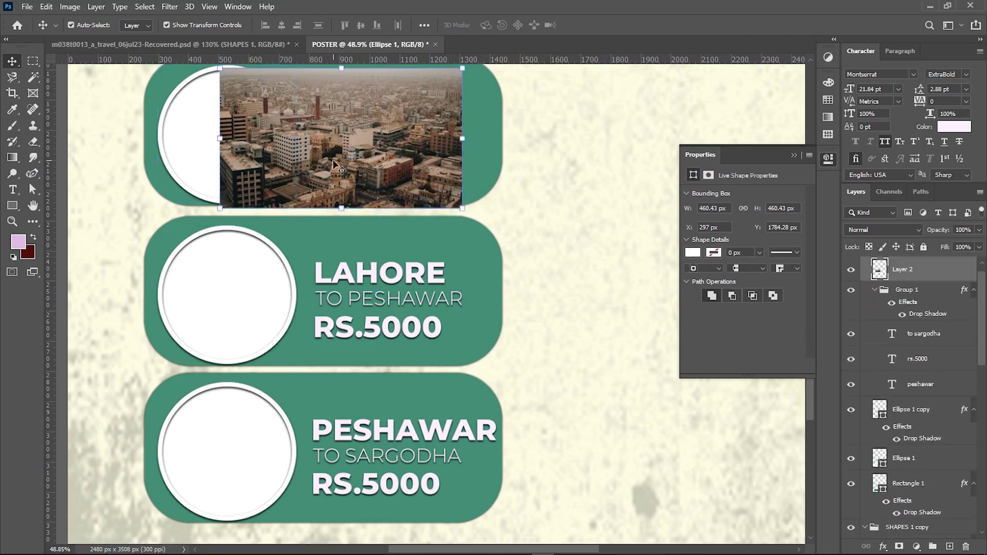
Step: Move the photo layer into the first card group and name it IMG karachi
drag(921, 273, 939, 520)
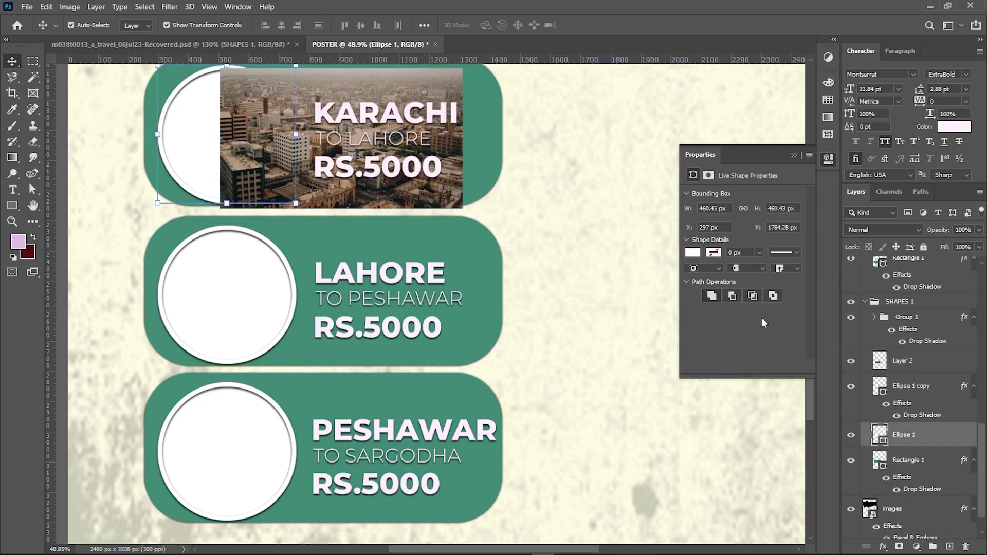
click(943, 369)
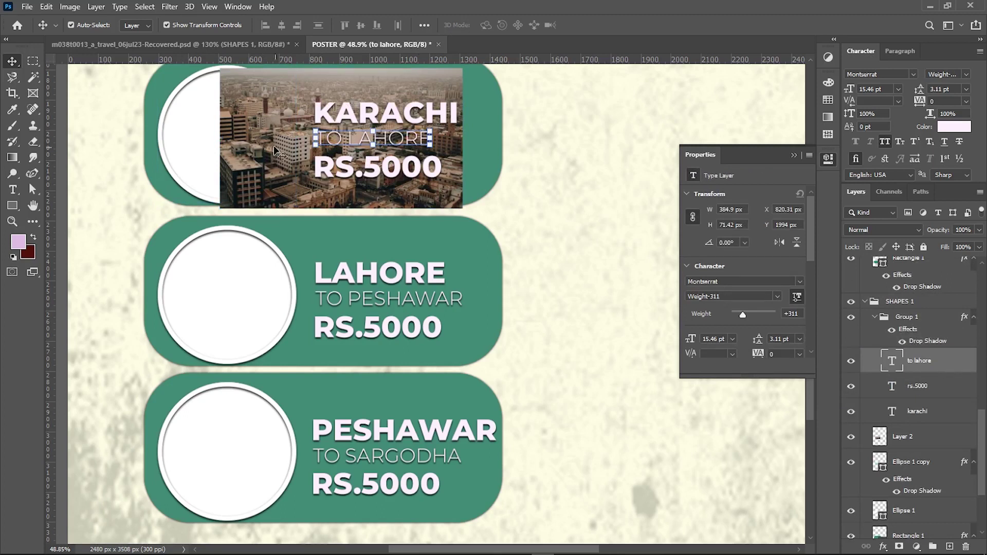
click(920, 437)
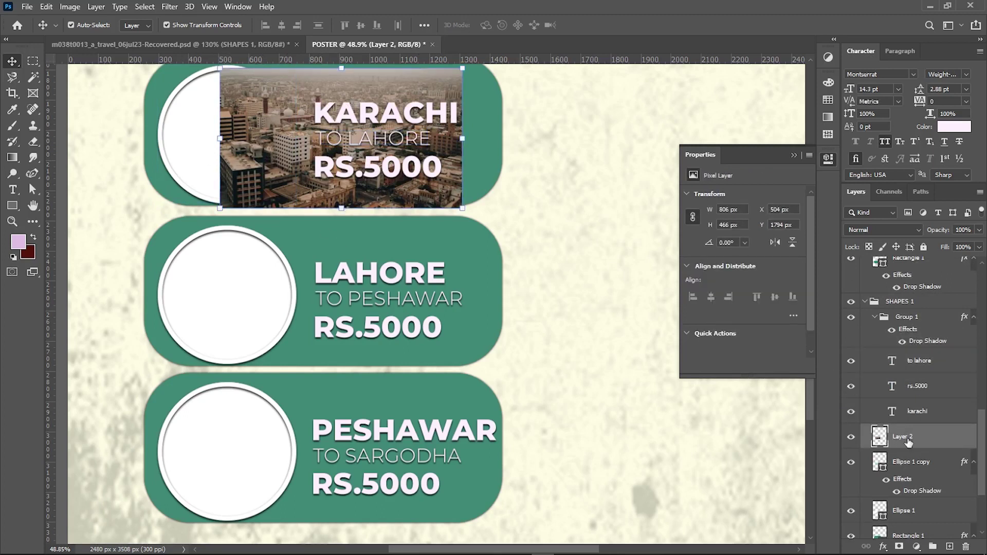
double_click(912, 436)
text(IMG karachi)
key(Return)
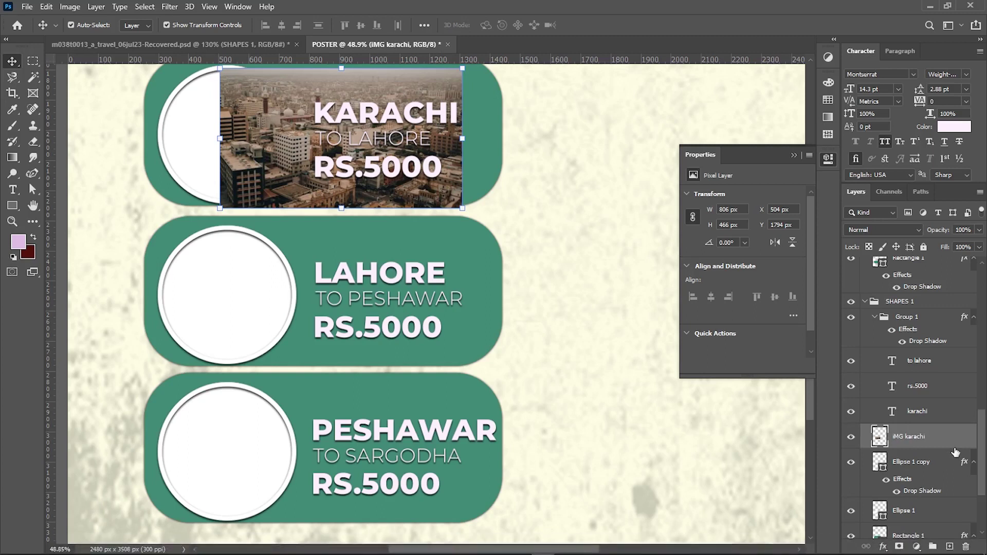
Step: Place IMG karachi directly above the circle layer and resize it over the circle
click(180, 133)
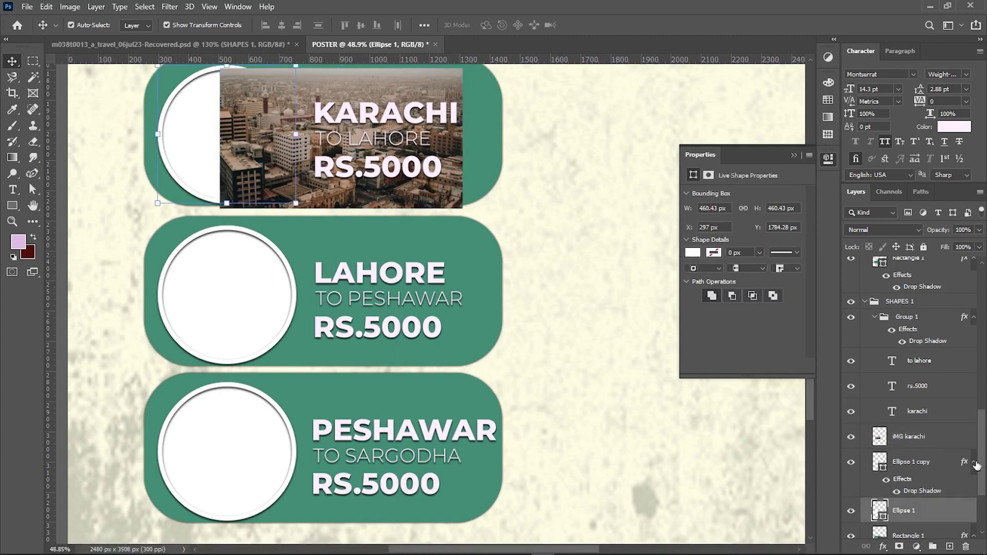
drag(912, 443, 913, 499)
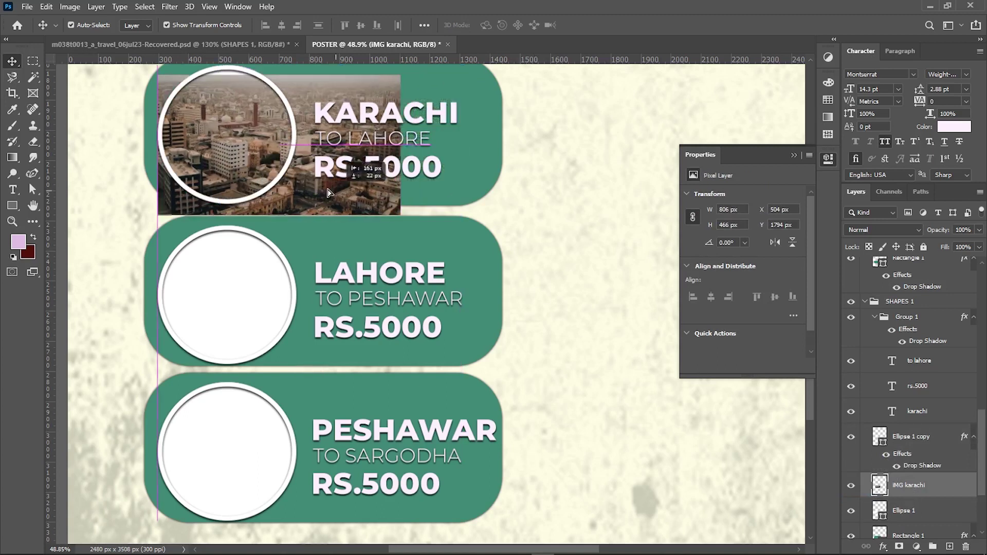
drag(403, 190, 307, 183)
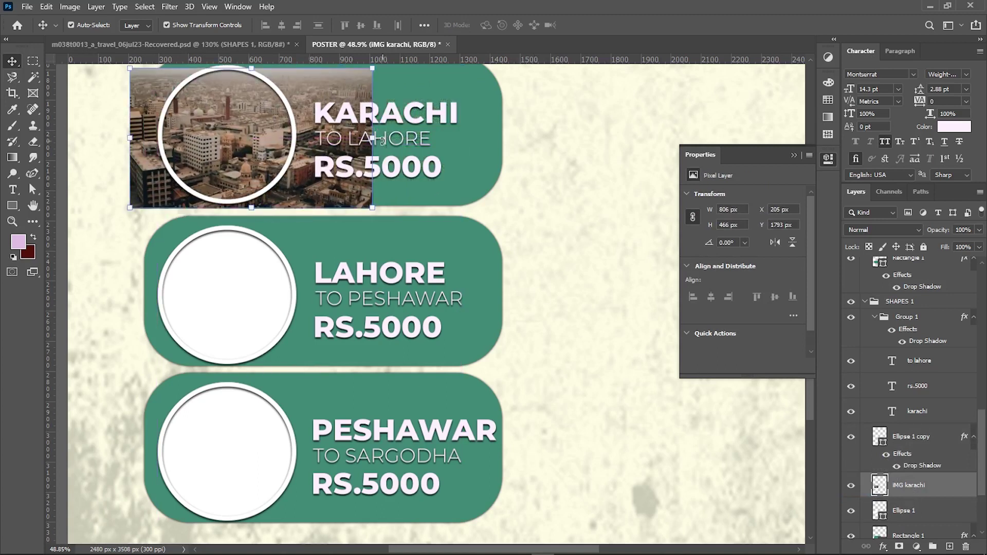
drag(372, 138, 315, 137)
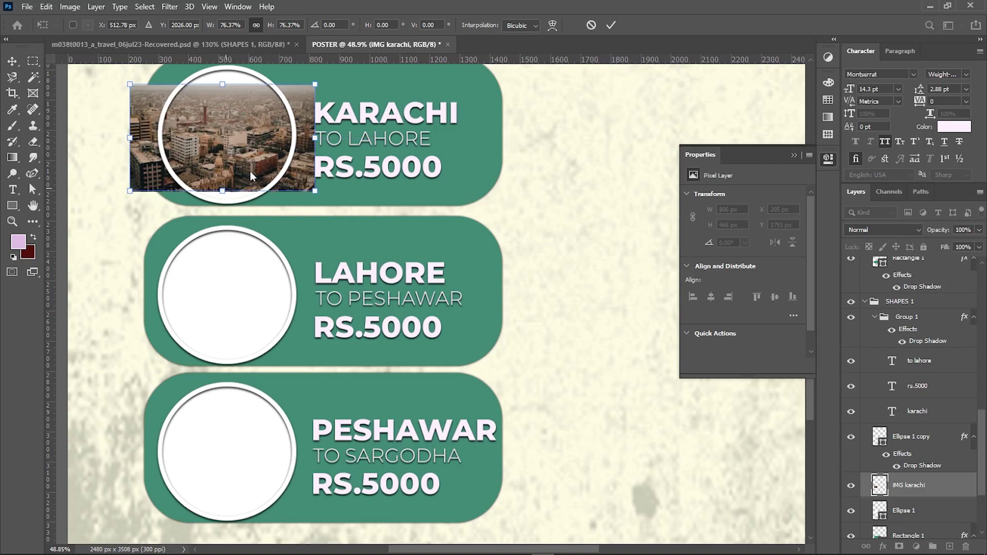
drag(315, 137, 353, 138)
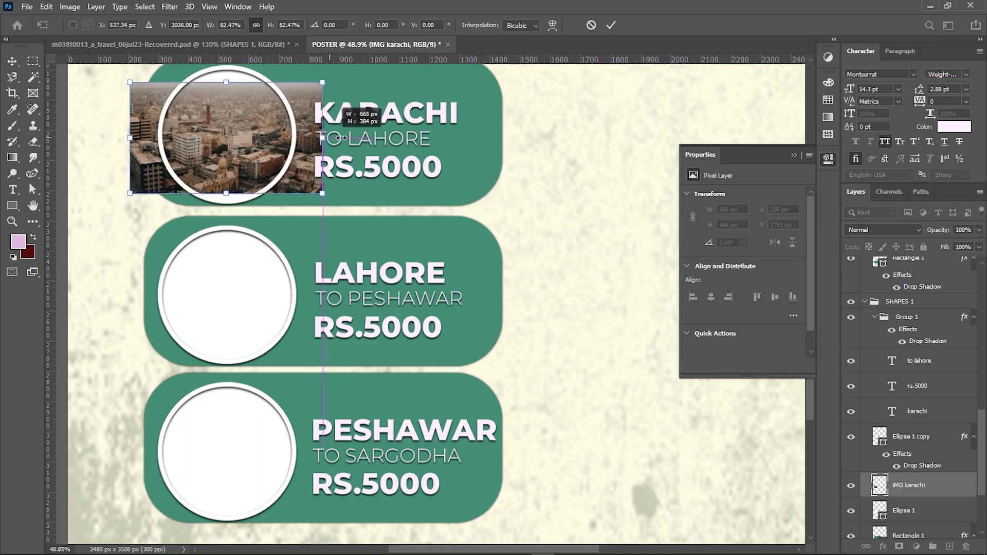
drag(232, 133, 225, 126)
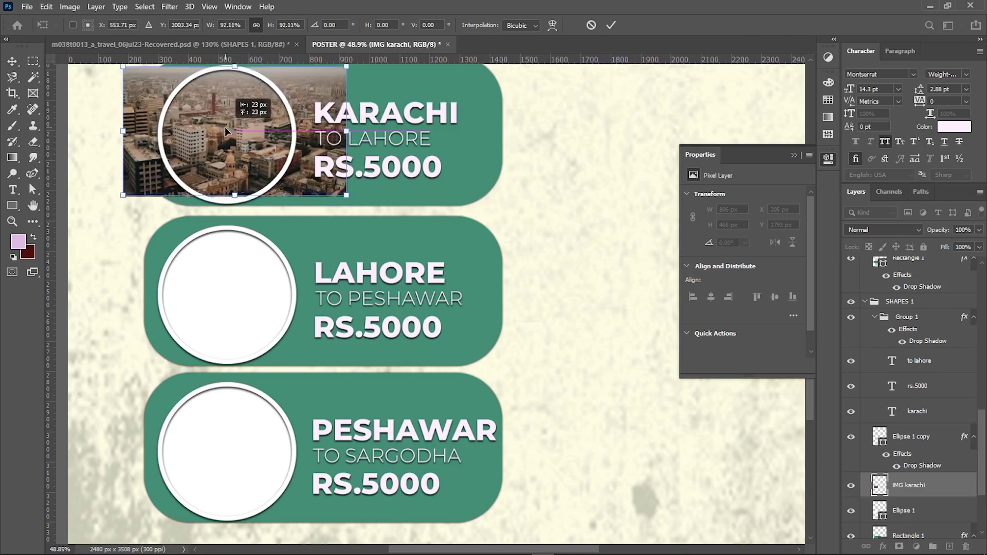
drag(234, 195, 233, 203)
key(Return)
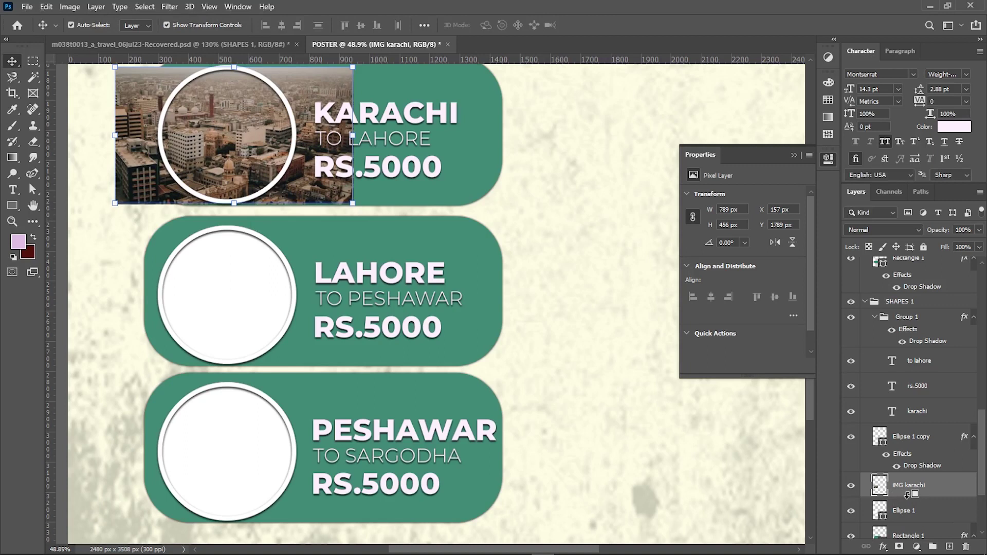
Step: Clip the Karachi photo into the circle with Create Clipping Mask
alt+click(907, 494)
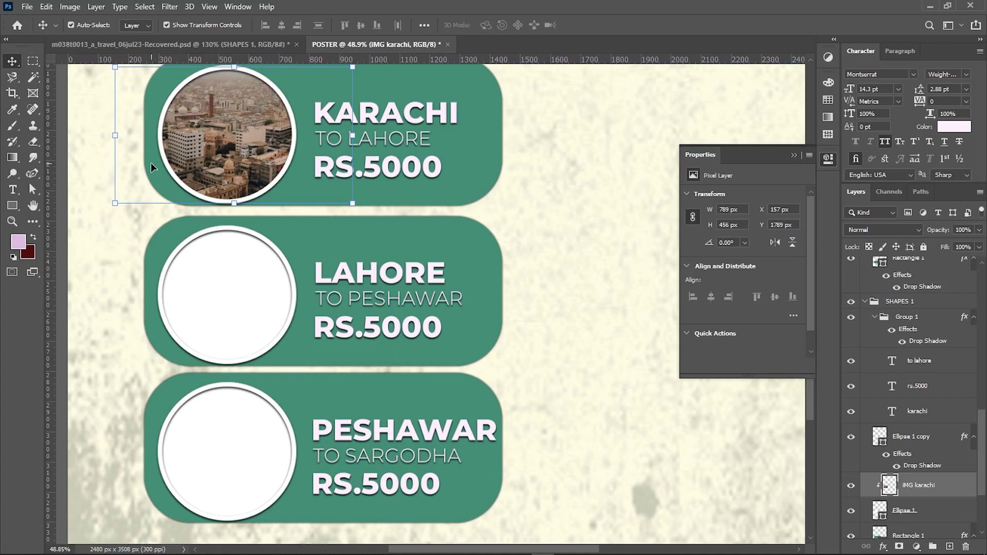
alt+click(920, 498)
right_click(920, 498)
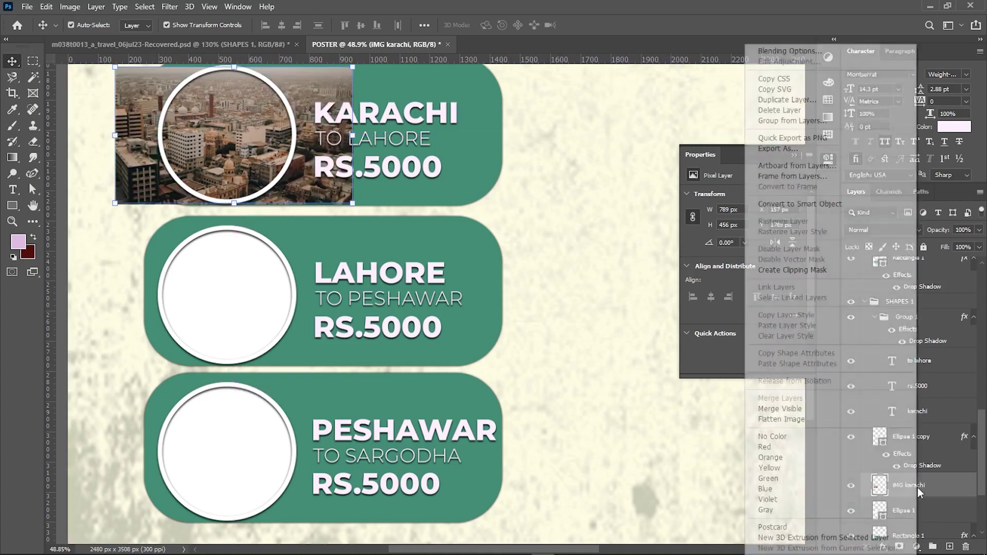
click(806, 271)
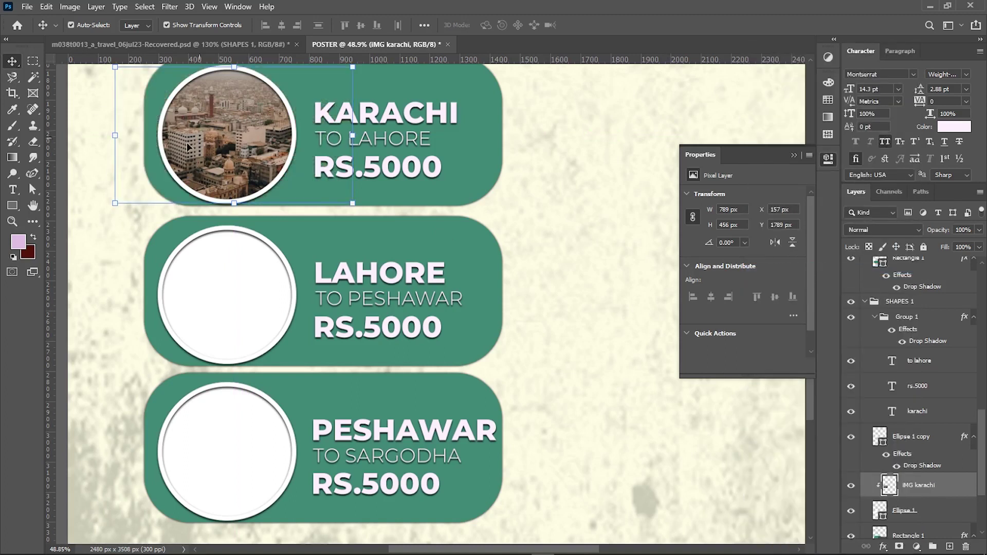
Step: Convert all the Karachi card's layers into a smart object and check its contents
drag(580, 197, 147, 85)
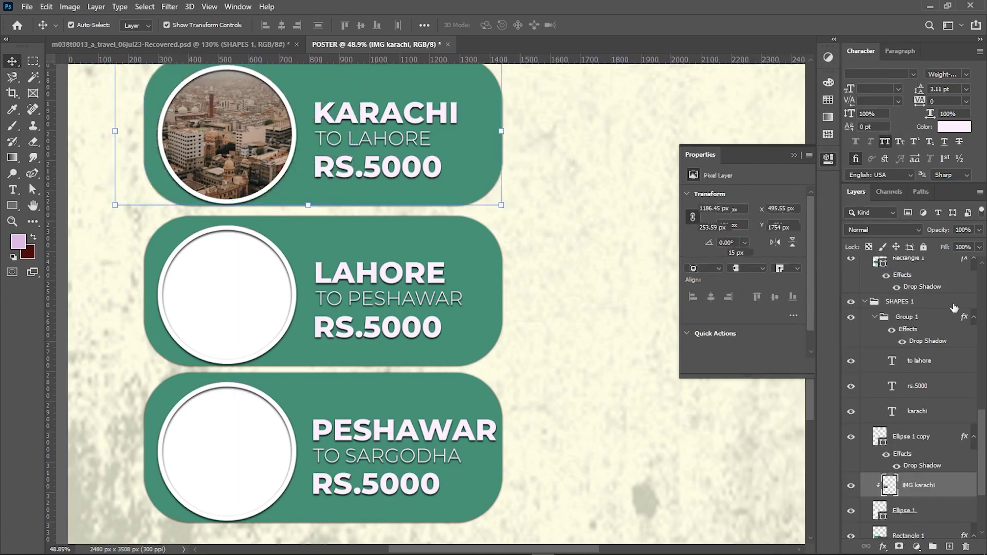
right_click(927, 392)
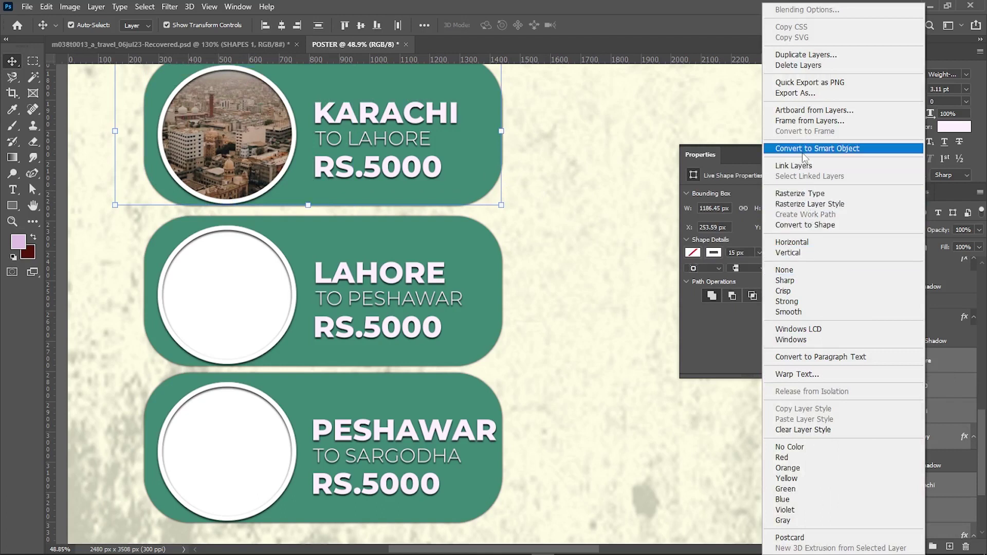
click(802, 150)
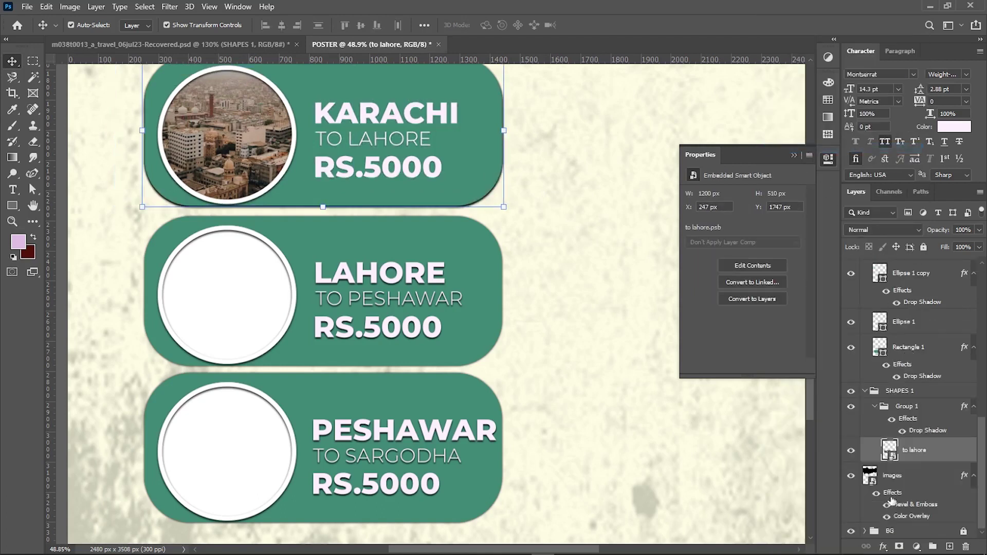
double_click(891, 449)
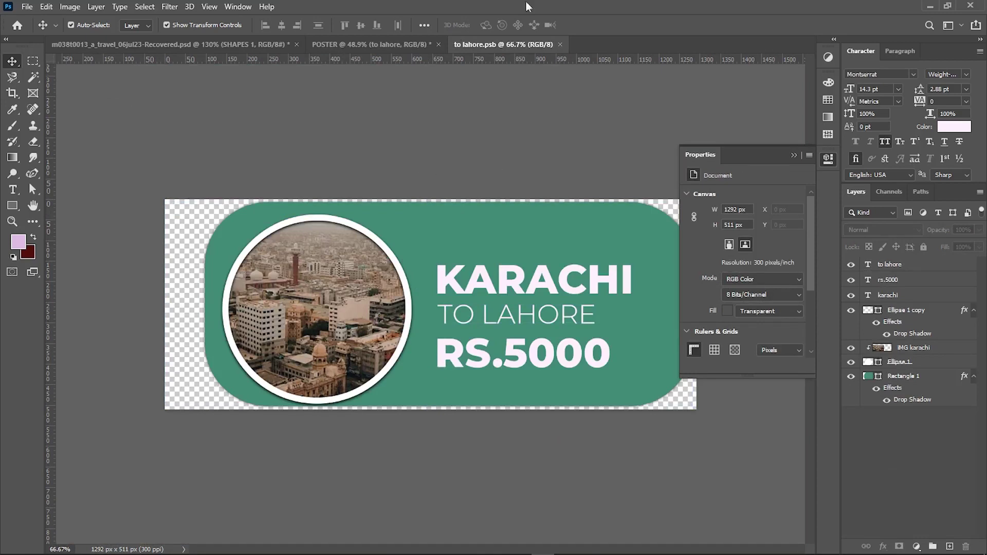
click(560, 45)
click(229, 286)
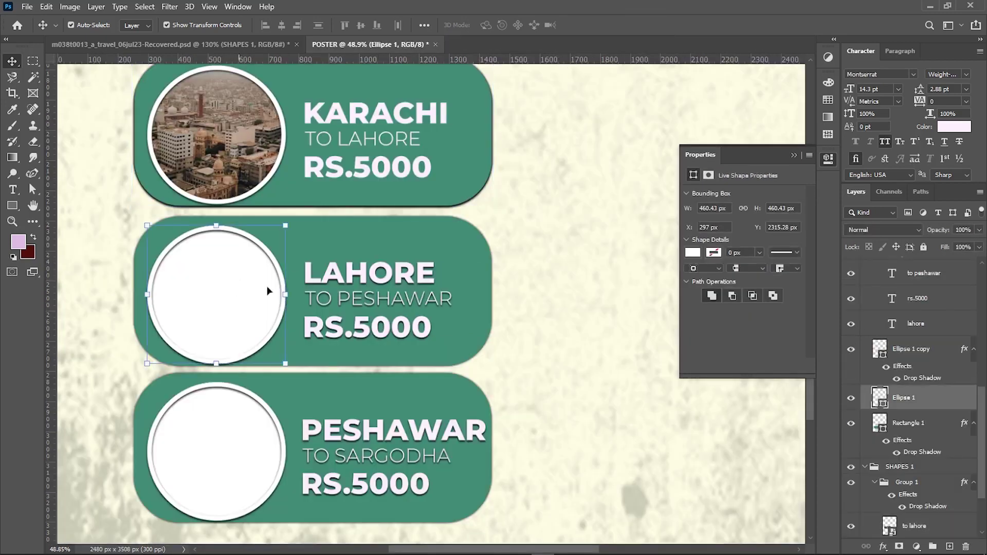
Step: Search 'lahore' in Chrome and copy a Lahore city photo
key(alt+Tab)
double_click(227, 104)
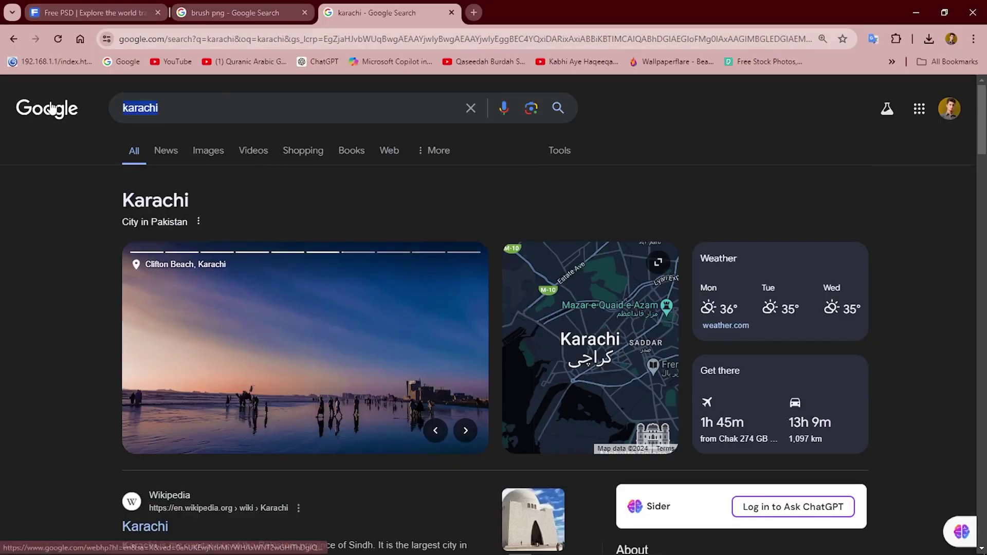
text(lahore)
key(Return)
right_click(380, 395)
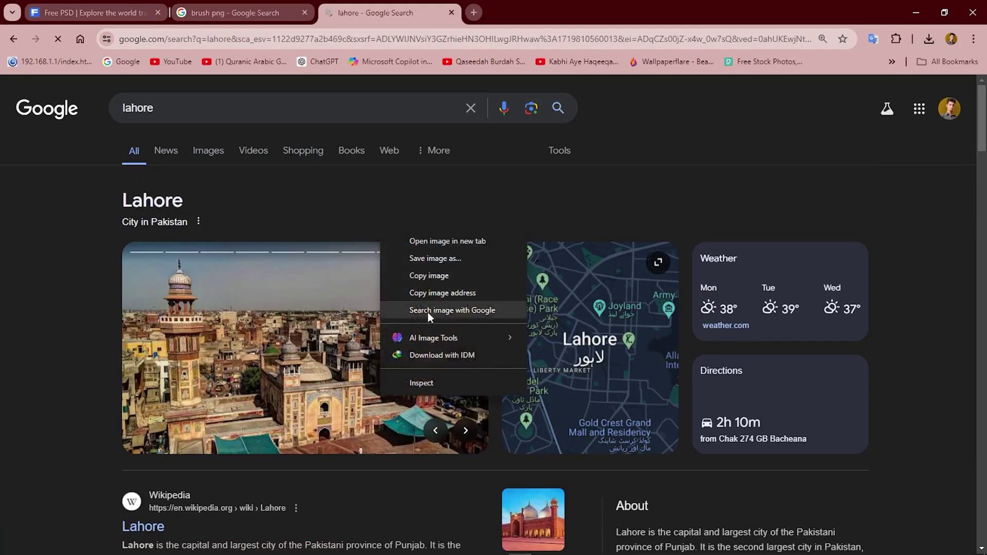
click(423, 271)
Step: Paste the Lahore photo, enlarge it, and clip it to fill the second card's circle
key(alt+Tab)
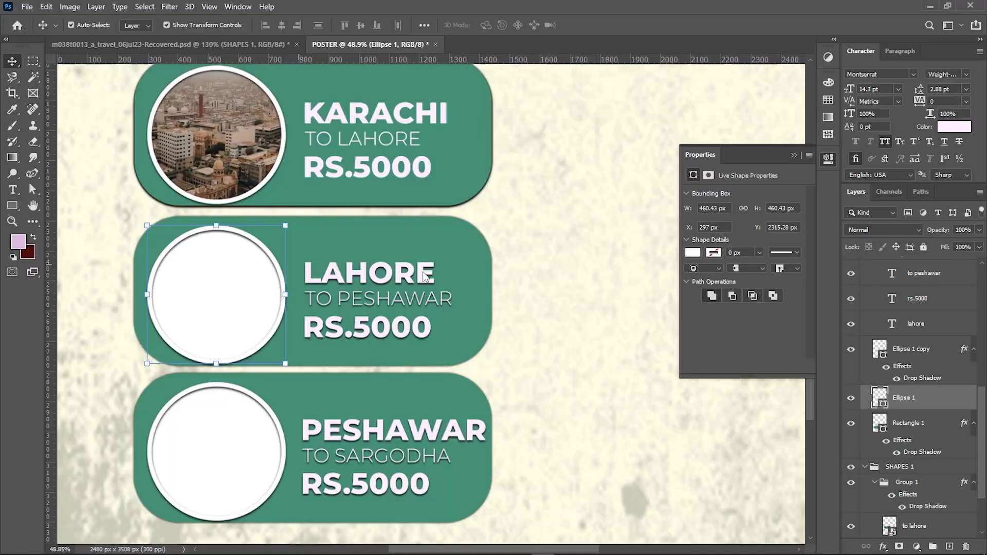
key(ctrl+v)
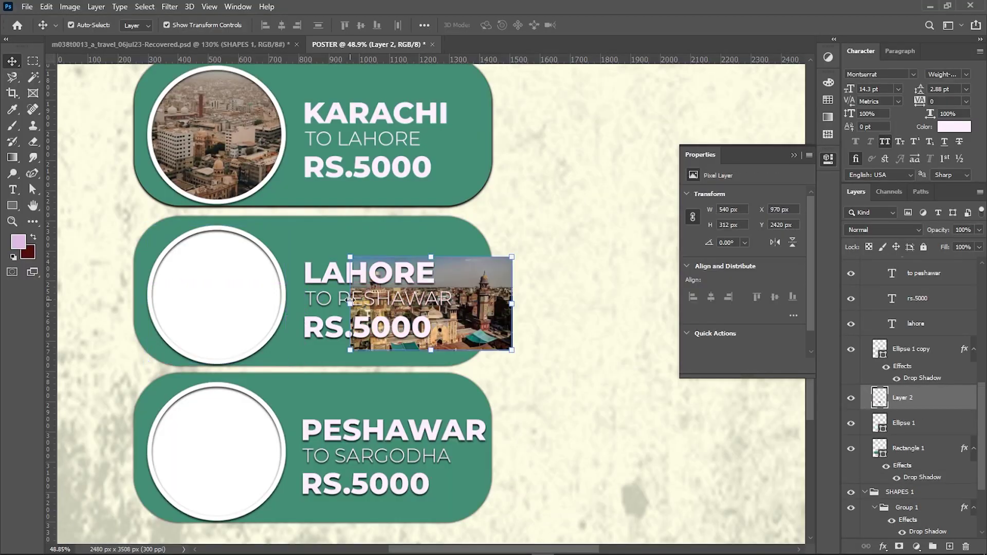
key(ctrl+t)
drag(363, 310, 258, 310)
key(Return)
click(210, 311)
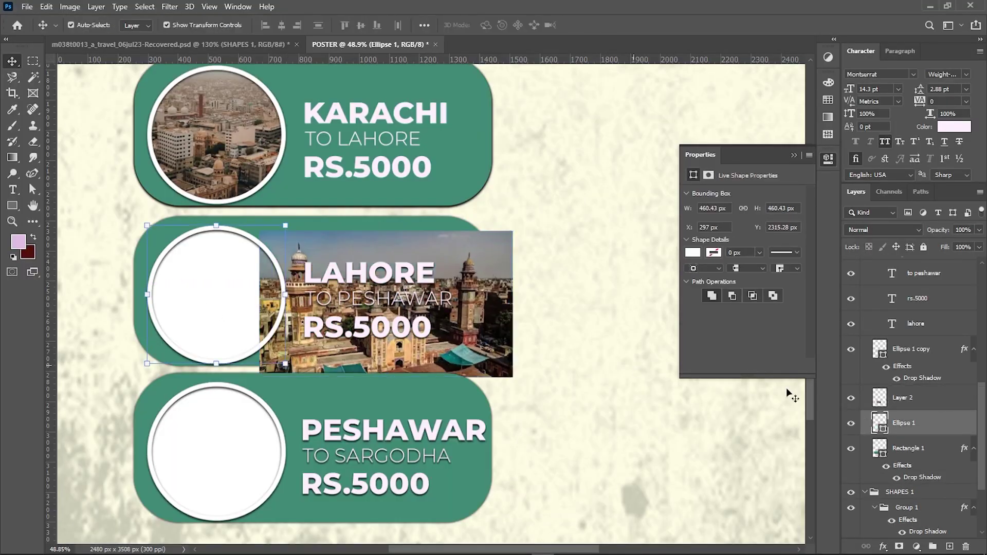
click(900, 398)
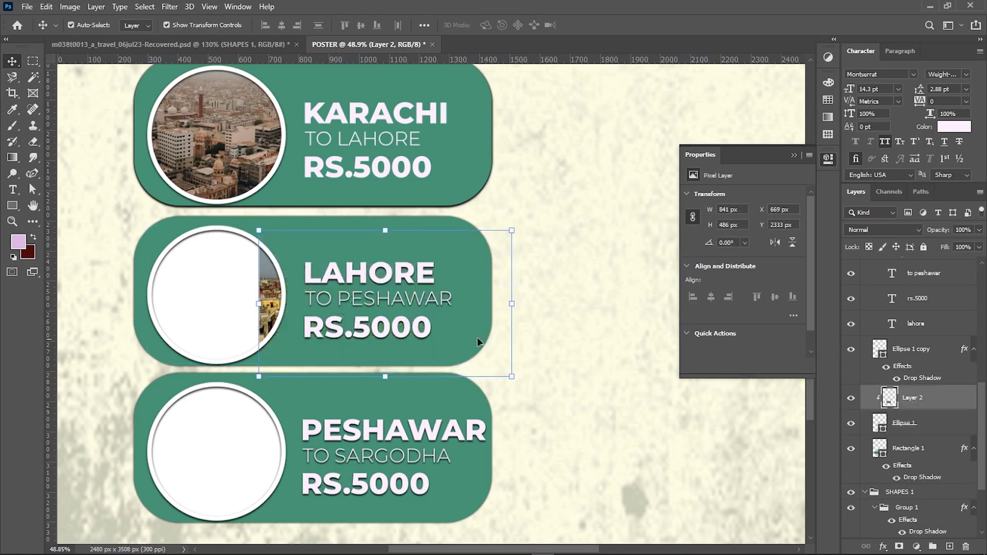
drag(283, 297, 157, 298)
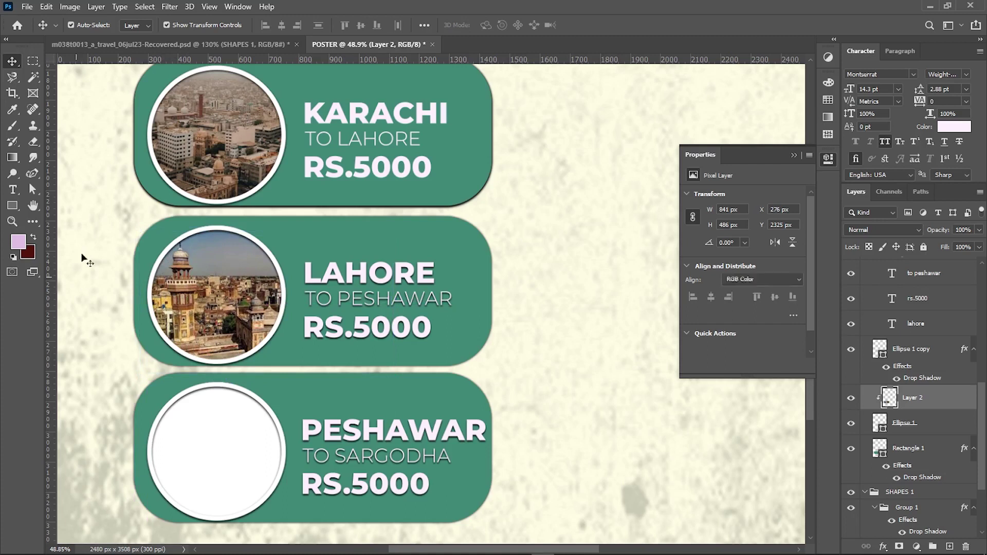
Step: Convert all the Lahore card's layers into a smart object
drag(85, 241, 689, 312)
right_click(956, 323)
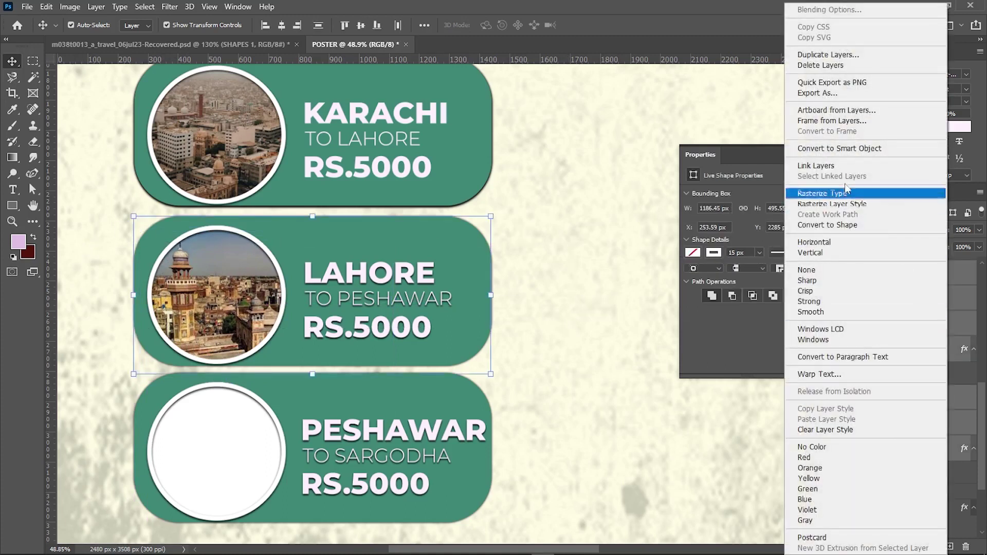
click(845, 126)
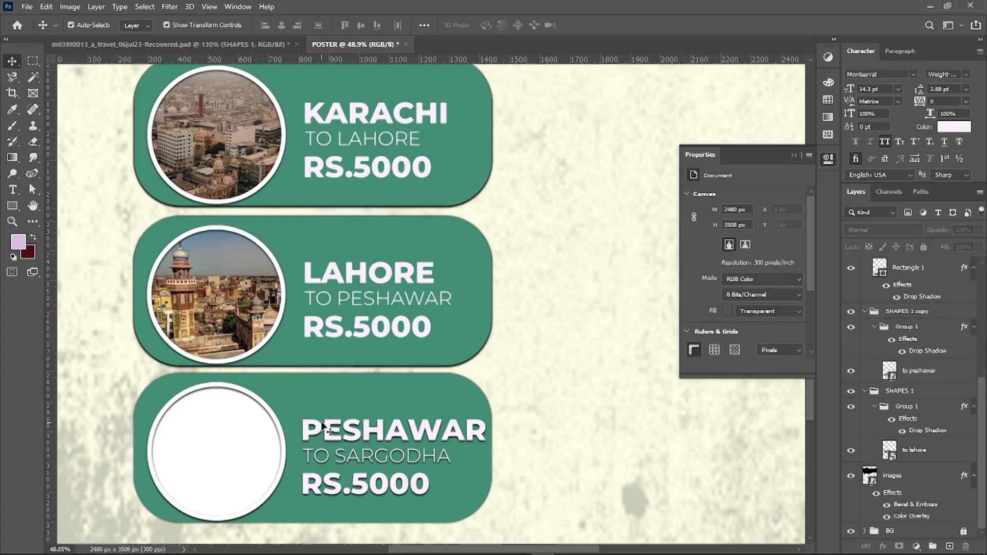
Step: Search 'Peshawar' in Chrome and copy a Peshawar city photo
key(alt+Tab)
text(P)
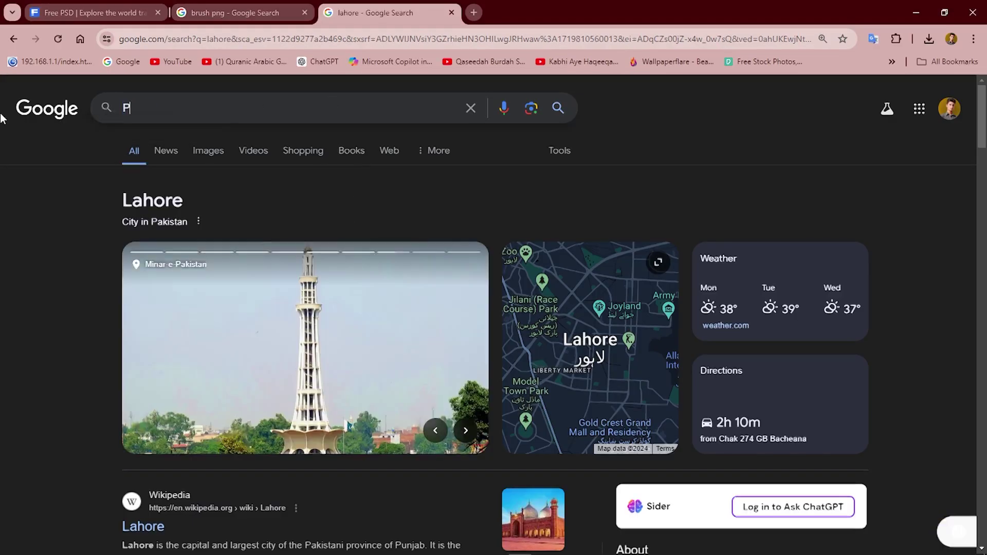
text(eshawar)
key(Return)
right_click(332, 406)
click(389, 278)
Step: Paste the Peshawar photo and clip it to fill the bottom card's circle
key(alt+Tab)
key(ctrl+v)
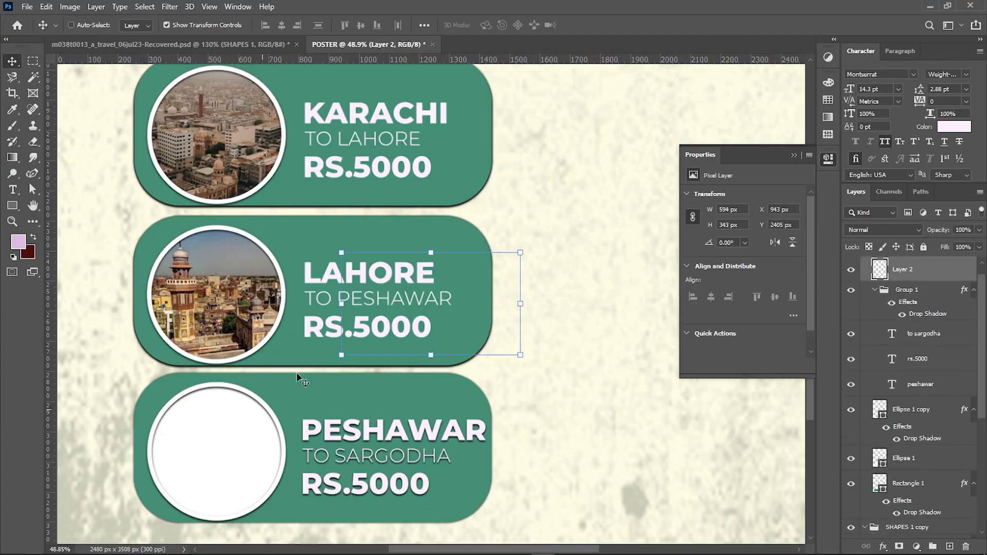
mouse_move(509, 299)
mouse_down()
mouse_move(383, 428)
mouse_move(450, 430)
mouse_up()
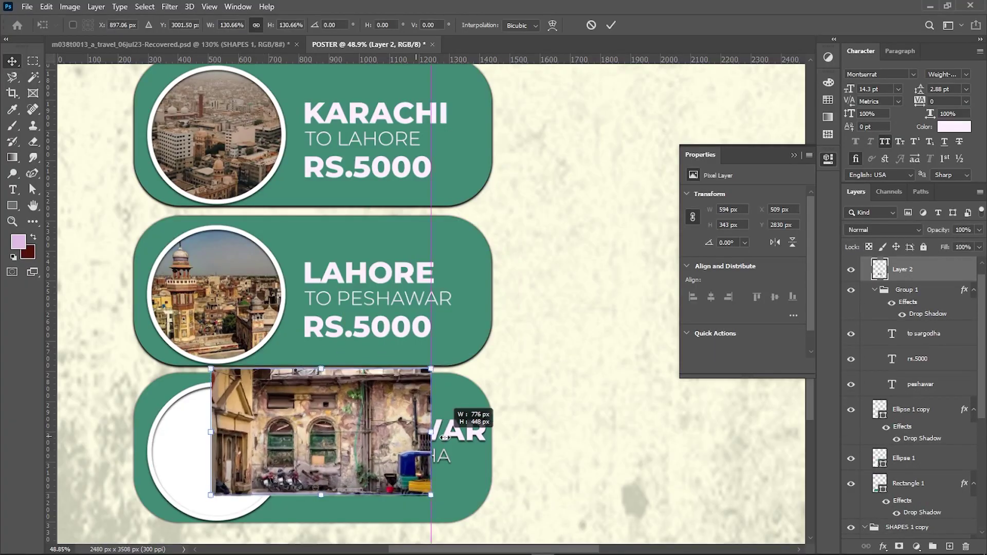
click(199, 465)
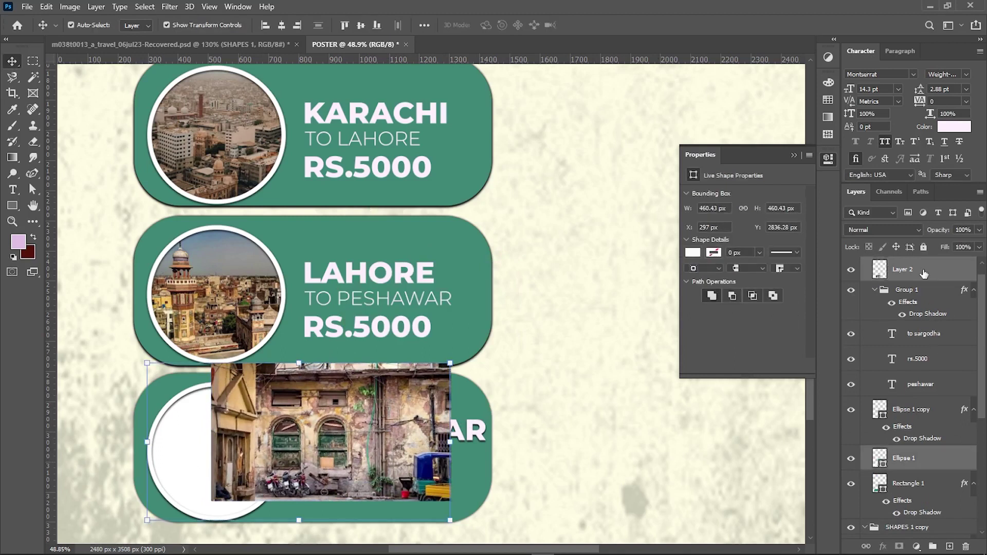
drag(903, 269, 908, 446)
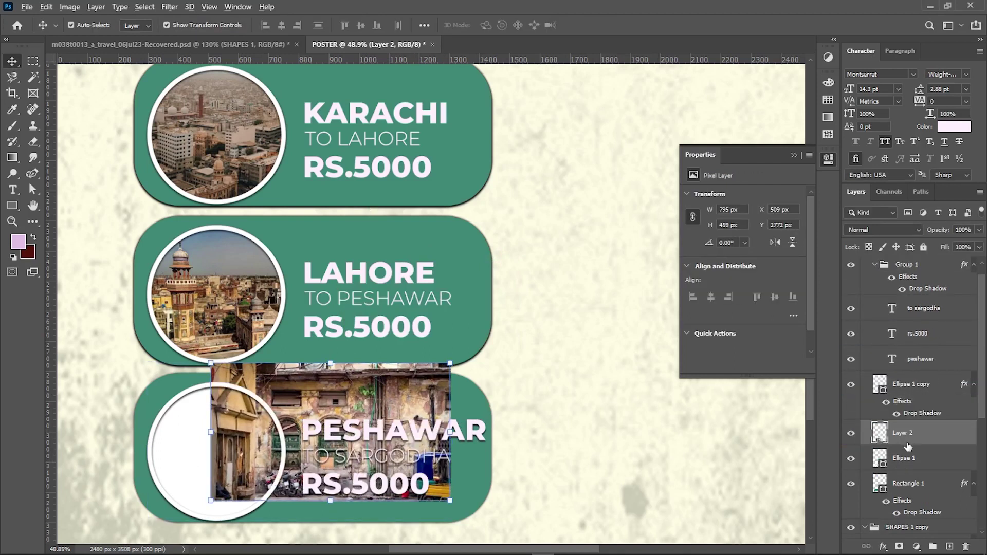
alt+click(908, 445)
drag(252, 443, 166, 473)
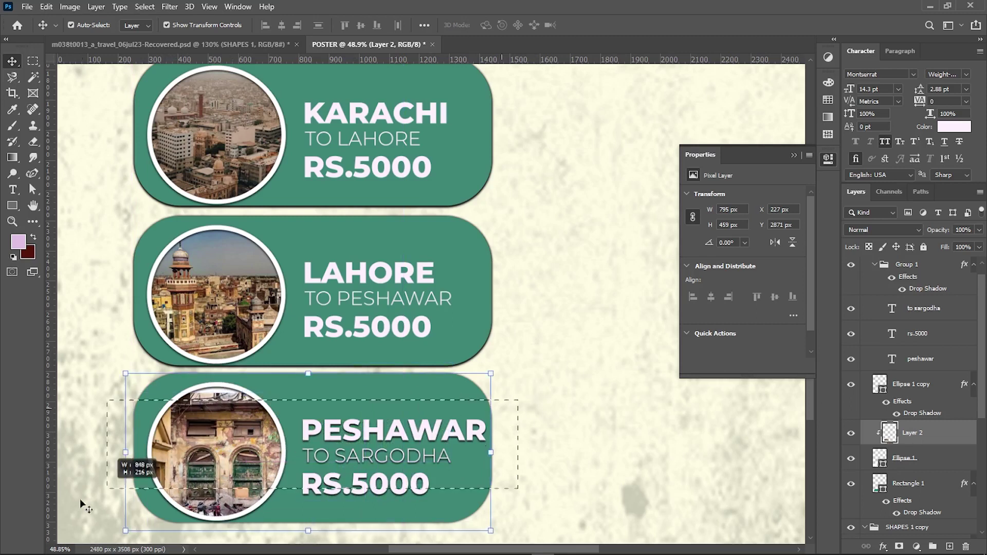
Step: Convert all the Peshawar card's layers into a smart object
drag(494, 371, 119, 532)
right_click(950, 394)
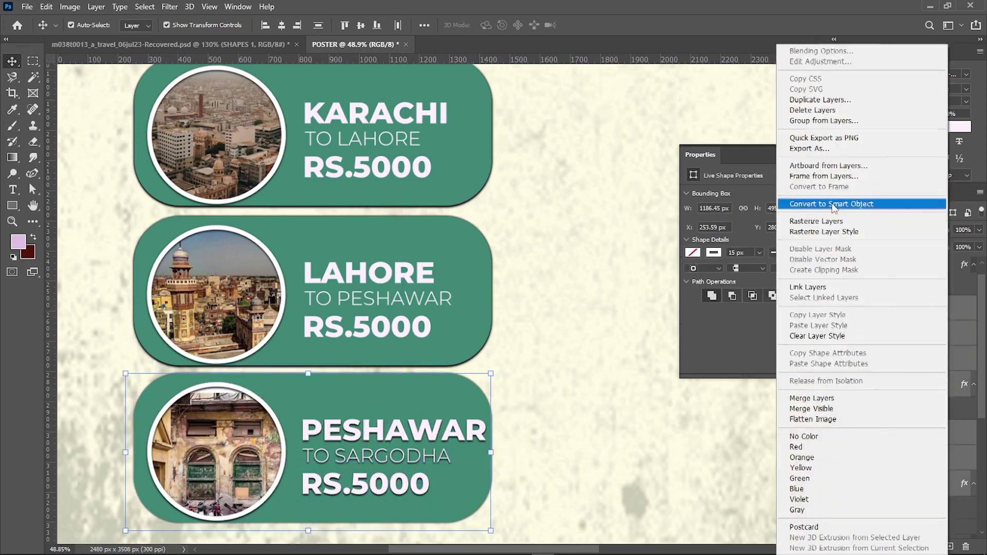
click(831, 204)
scroll(588, 459, down, 1)
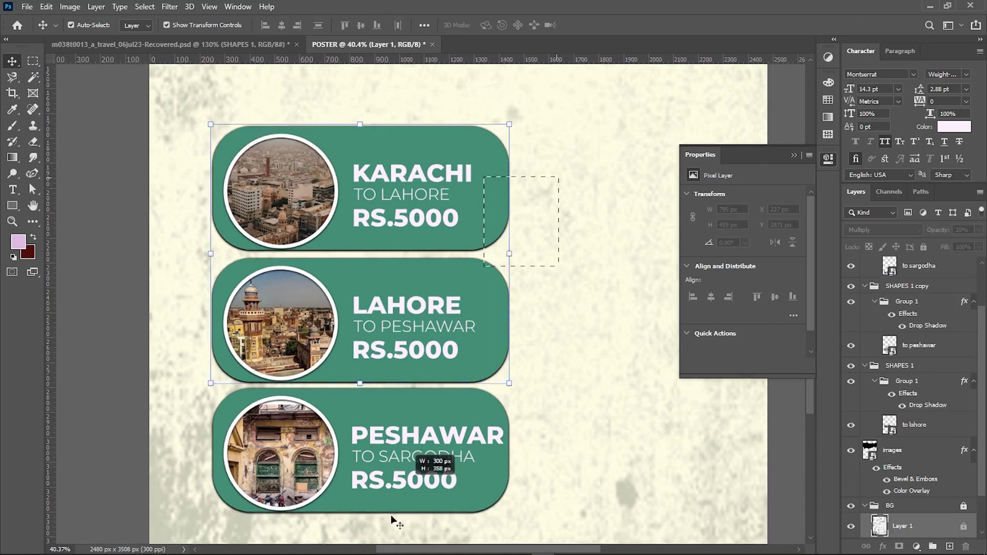
Step: Apply a Drop Shadow to the SHAPES card group: size 8 px, spread 6%, distance 3 px
drag(565, 183, 442, 465)
scroll(920, 390, up, 2)
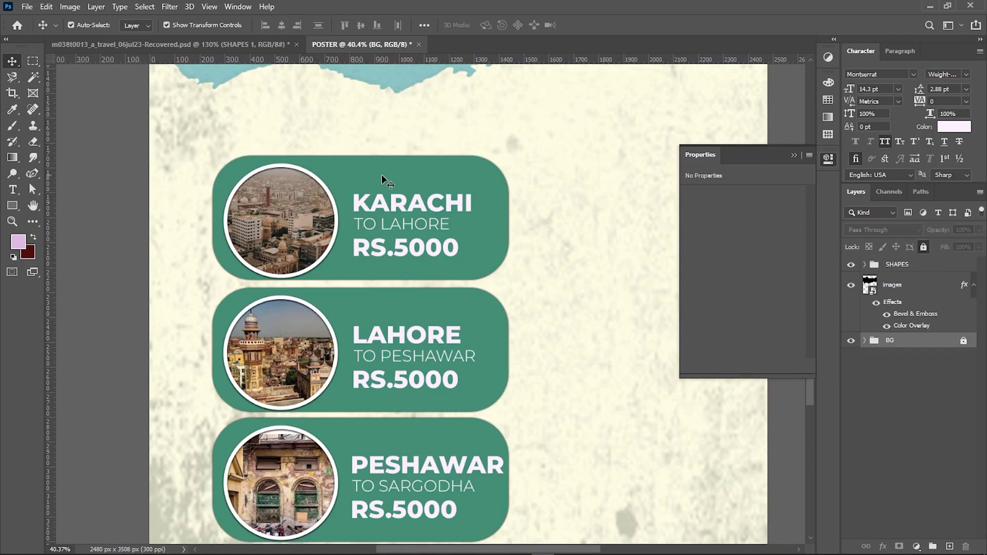
right_click(902, 271)
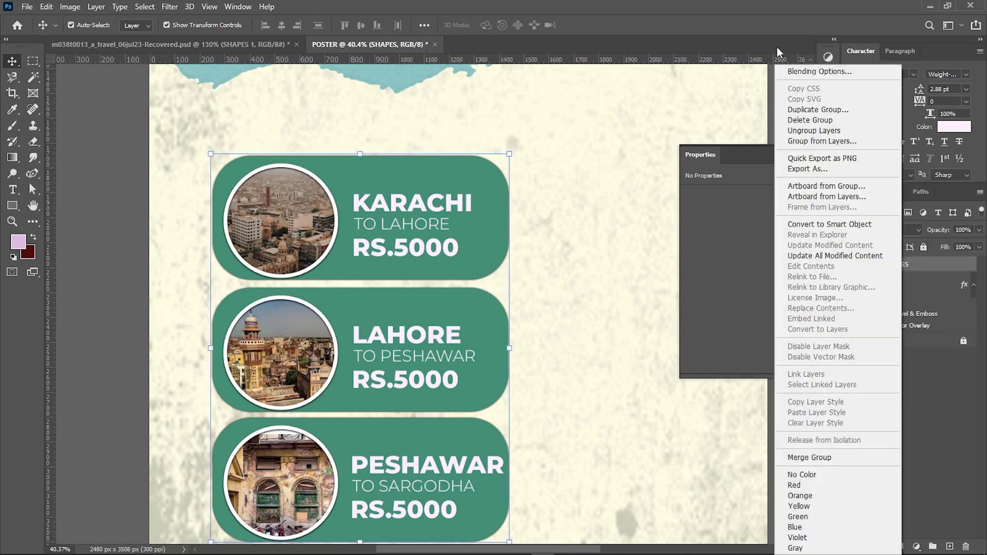
click(791, 76)
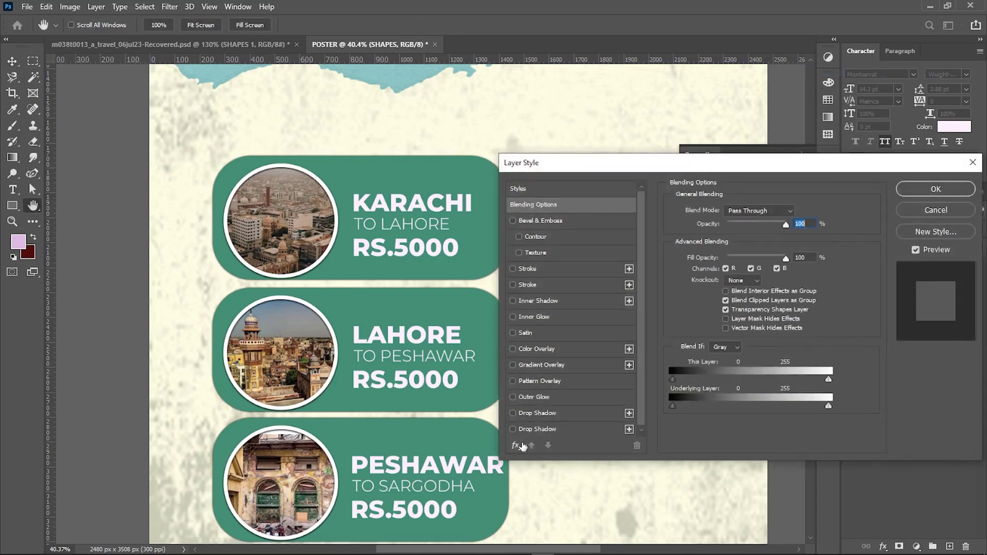
click(537, 429)
mouse_move(725, 292)
mouse_down()
mouse_move(717, 266)
mouse_move(721, 294)
mouse_up()
double_click(799, 294)
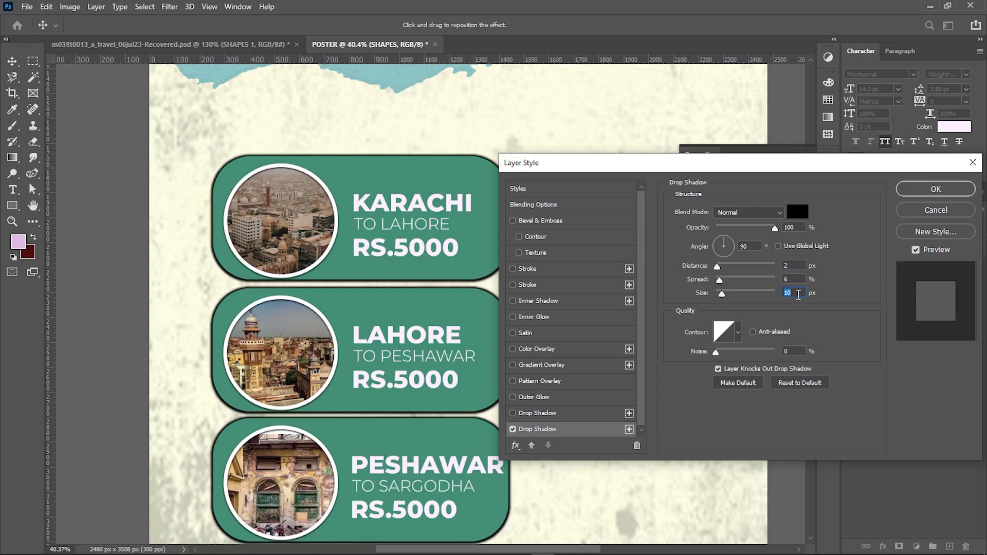
text(8)
double_click(799, 265)
text(3)
click(936, 189)
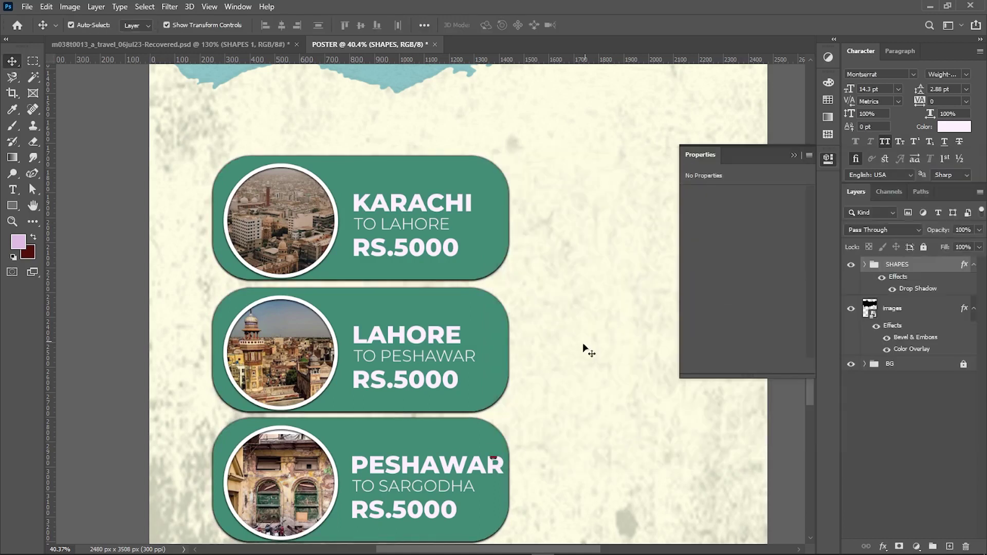
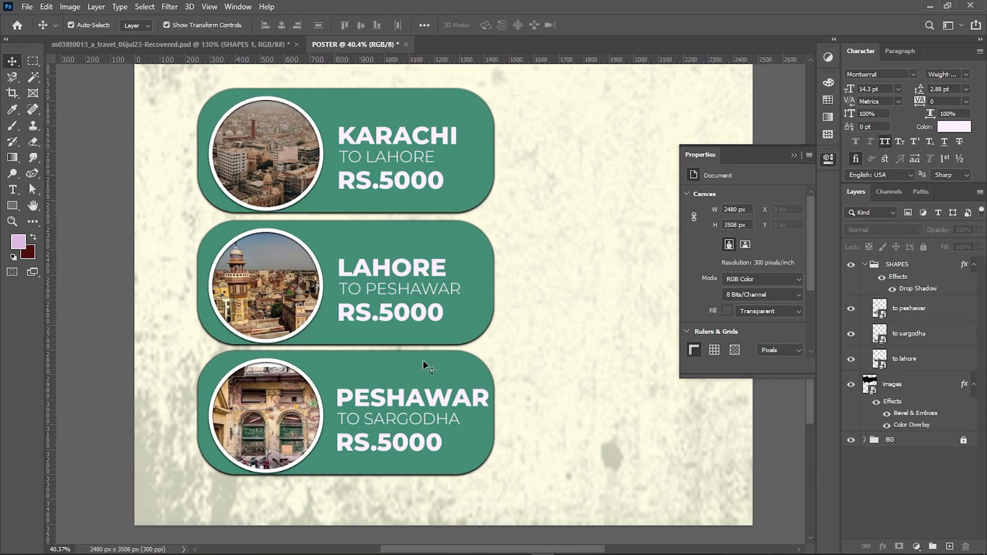
Step: Reposition the Peshawar, Lahore and Karachi cards, moving Karachi up about 73 px
drag(423, 360, 422, 397)
drag(385, 330, 386, 347)
drag(389, 191, 389, 154)
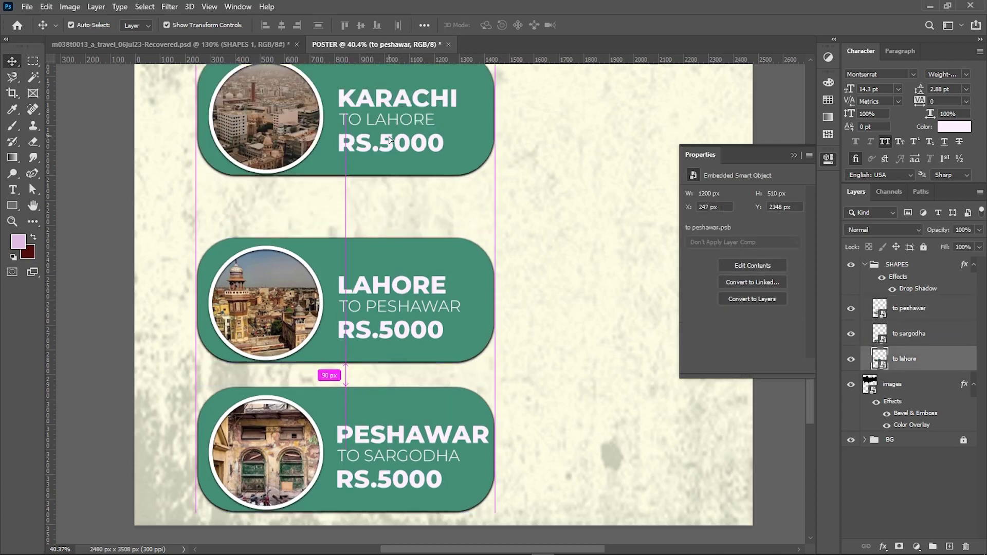
click(447, 206)
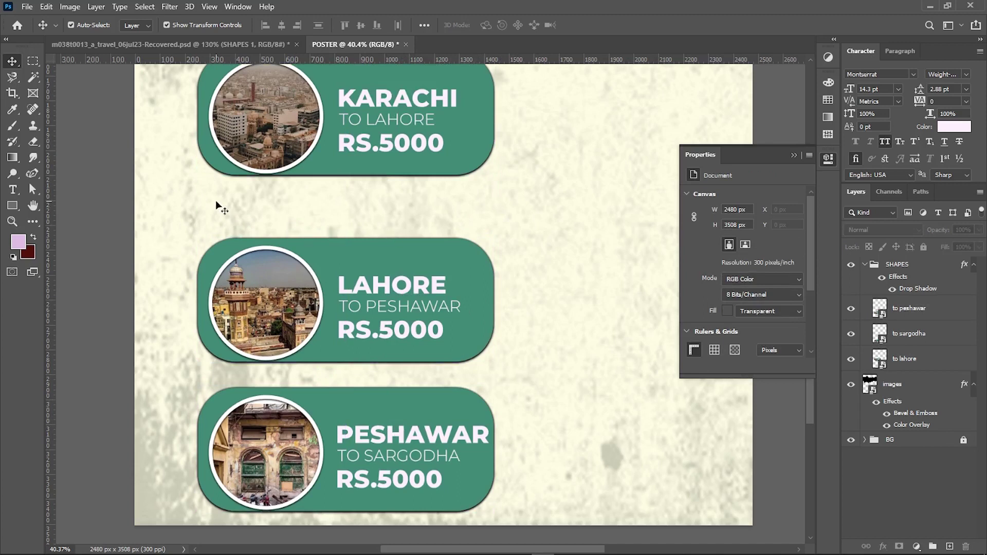
click(332, 245)
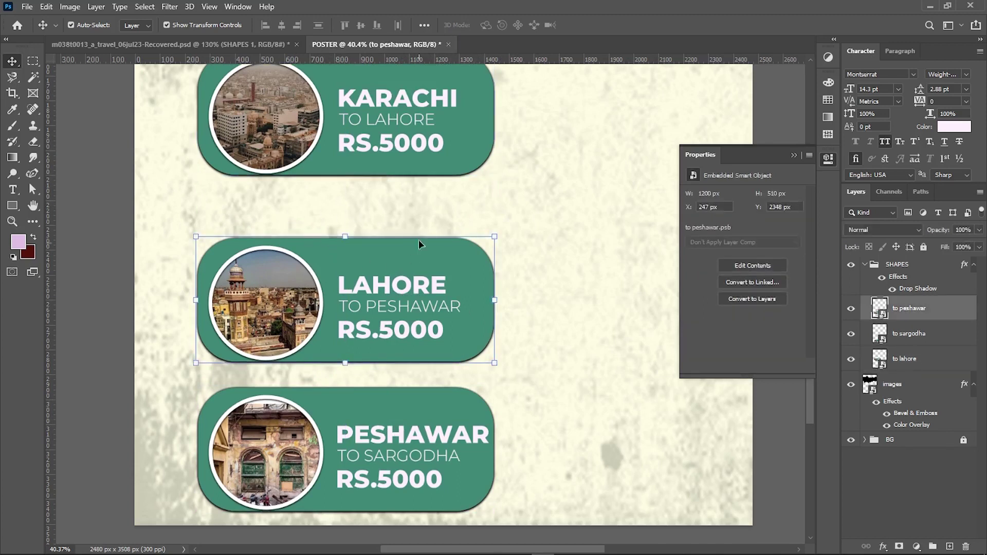
click(562, 304)
Step: Pull Lahore and Peshawar up under Karachi and space all three evenly by vertical centres
drag(563, 123, 456, 342)
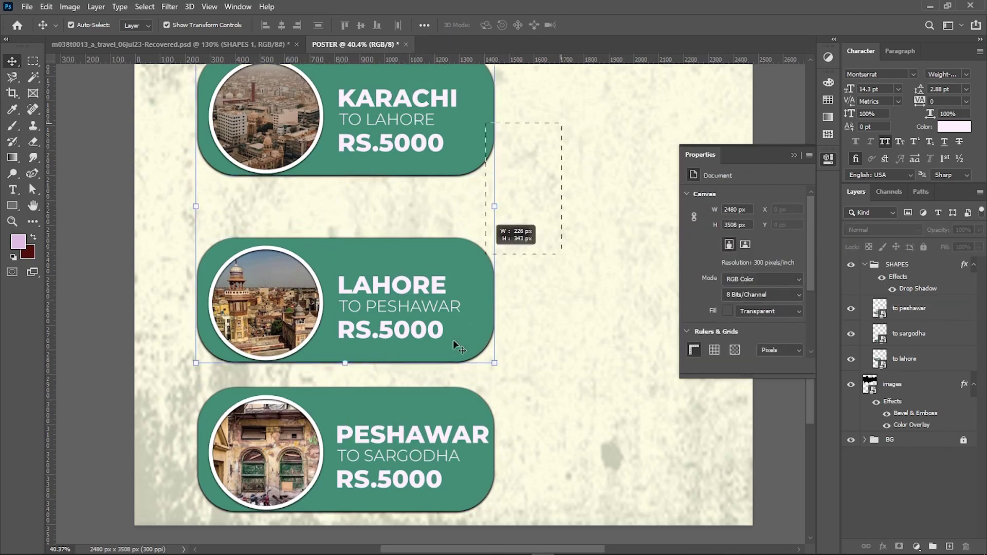
drag(429, 298, 429, 245)
drag(404, 410, 404, 342)
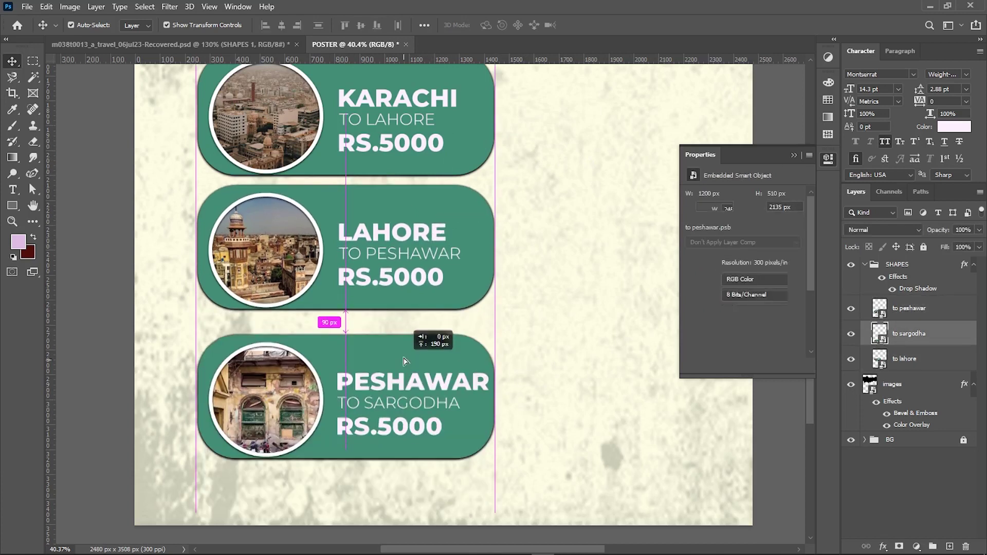
scroll(412, 153, up, 1)
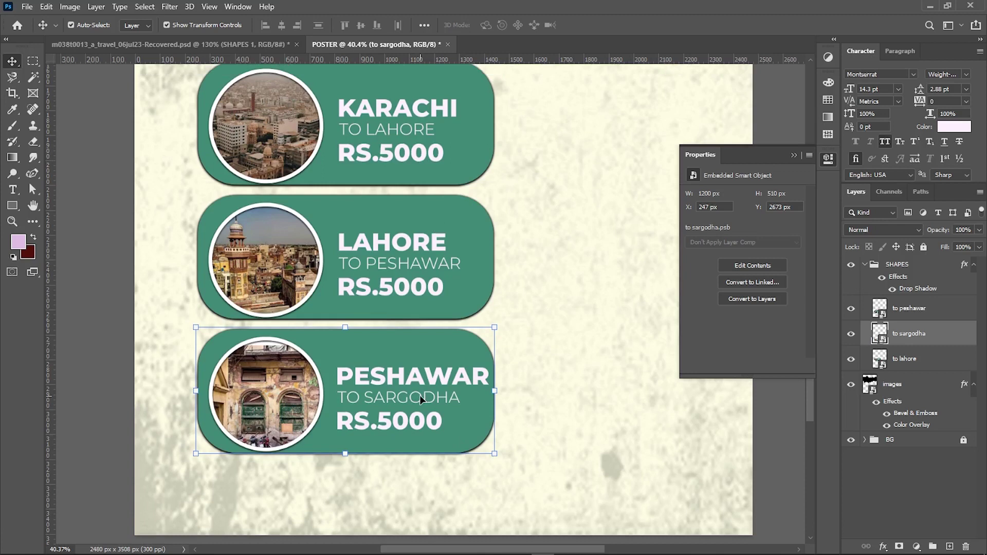
drag(525, 121, 403, 402)
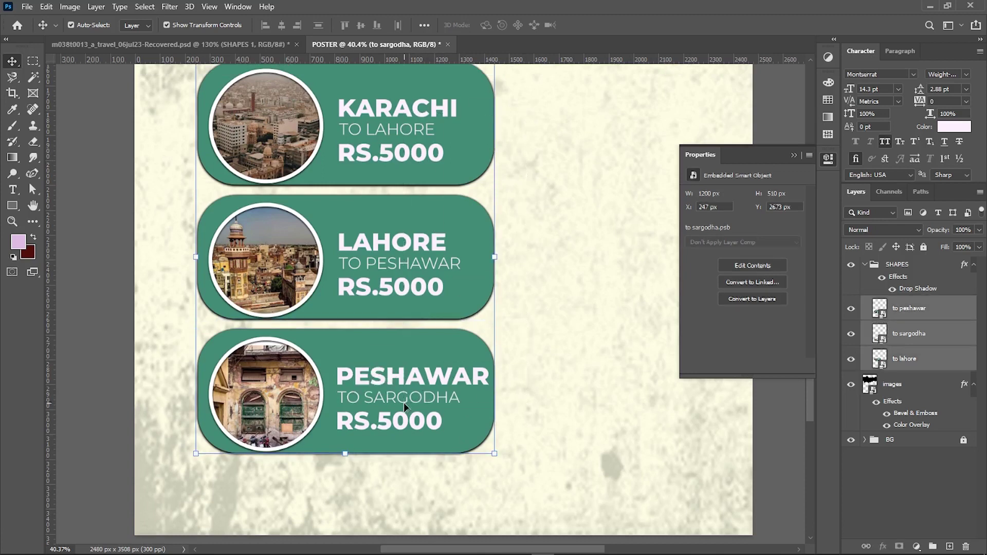
click(424, 26)
click(386, 100)
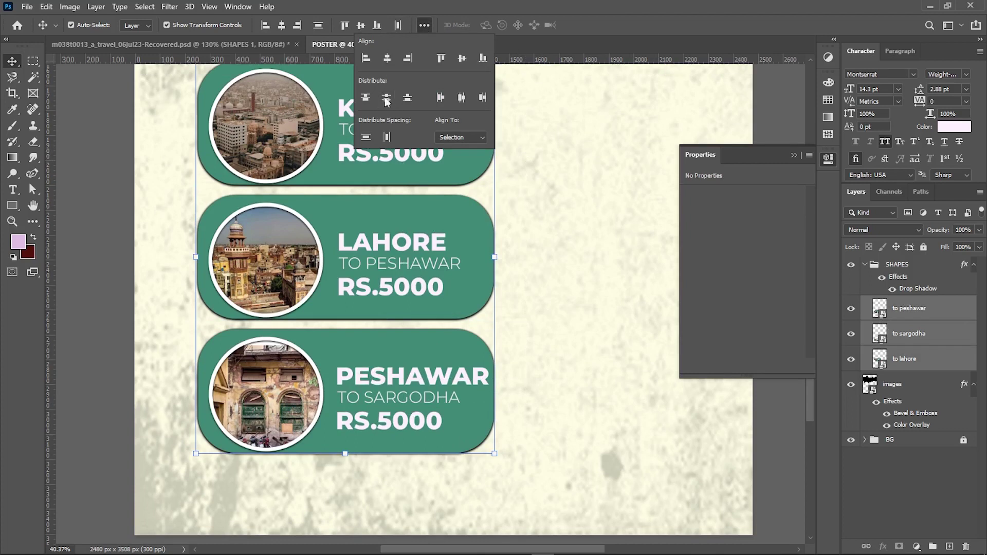
Step: Distribute the cards evenly by vertical centres and align them on horizontal centres
click(389, 100)
click(391, 61)
click(462, 97)
click(582, 258)
Step: Select all three route cards and scale them down to about 75%
scroll(529, 346, up, 2)
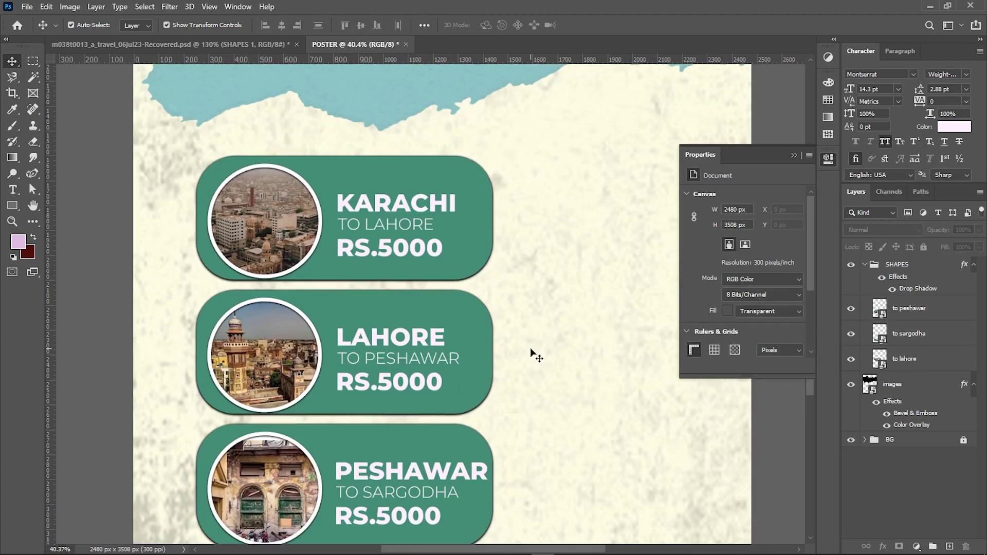
scroll(530, 347, down, 2)
scroll(529, 348, down, 1)
drag(539, 241, 334, 457)
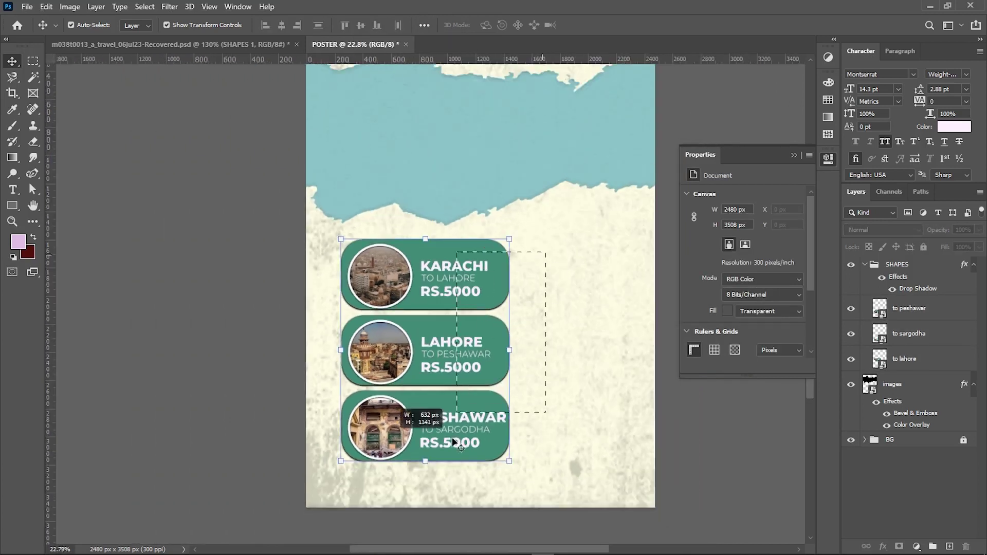
key(ctrl+t)
drag(512, 464, 481, 414)
Step: Switch to the m038t0013 reference document and pan to its World title and photo frames
click(156, 47)
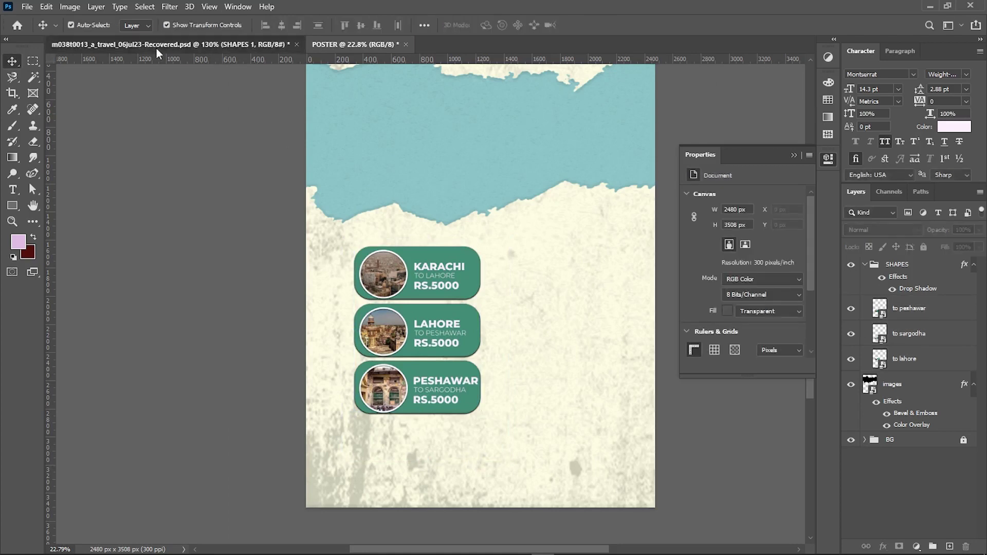
scroll(330, 218, down, 1)
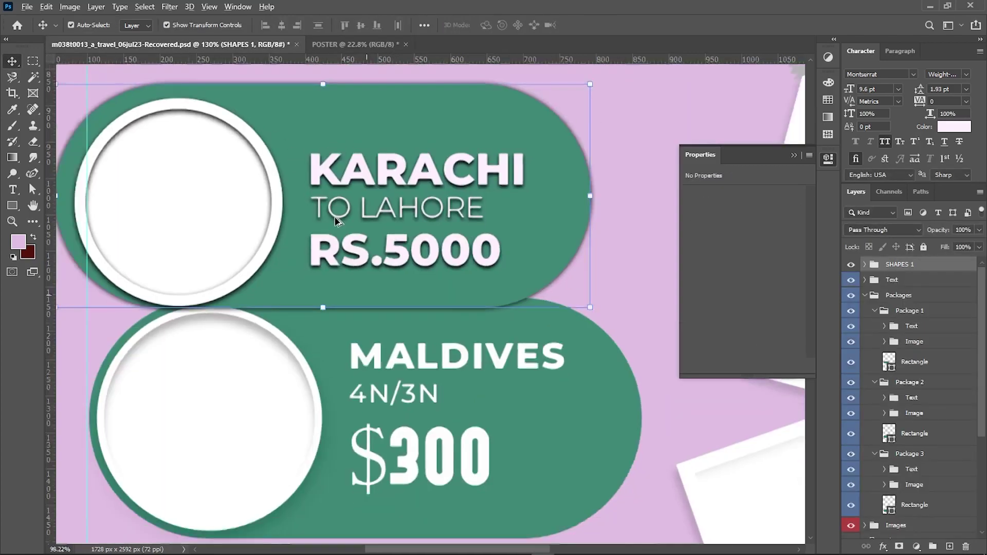
scroll(330, 218, down, 2)
key(alt+Tab)
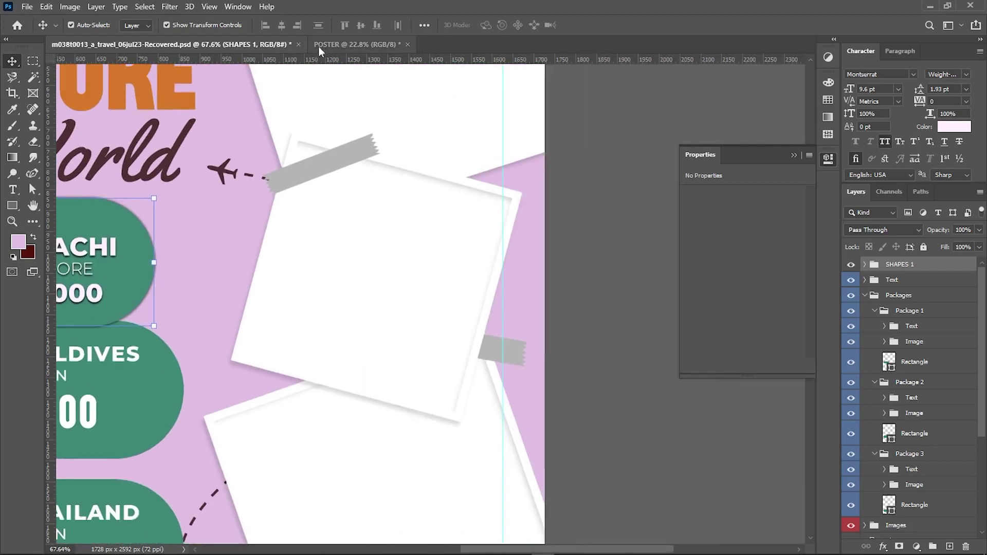
scroll(348, 434, up, 4)
scroll(364, 336, up, 2)
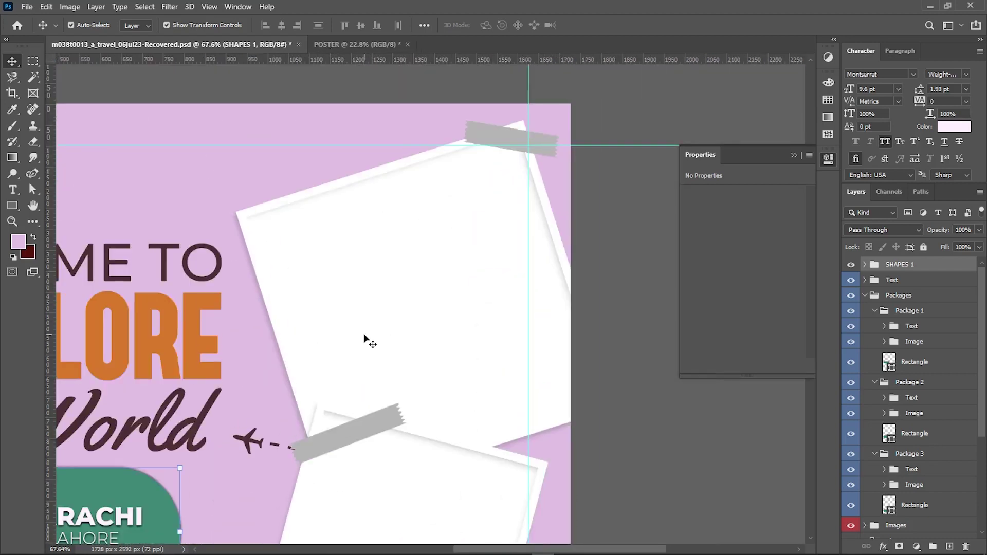
scroll(315, 308, down, 4)
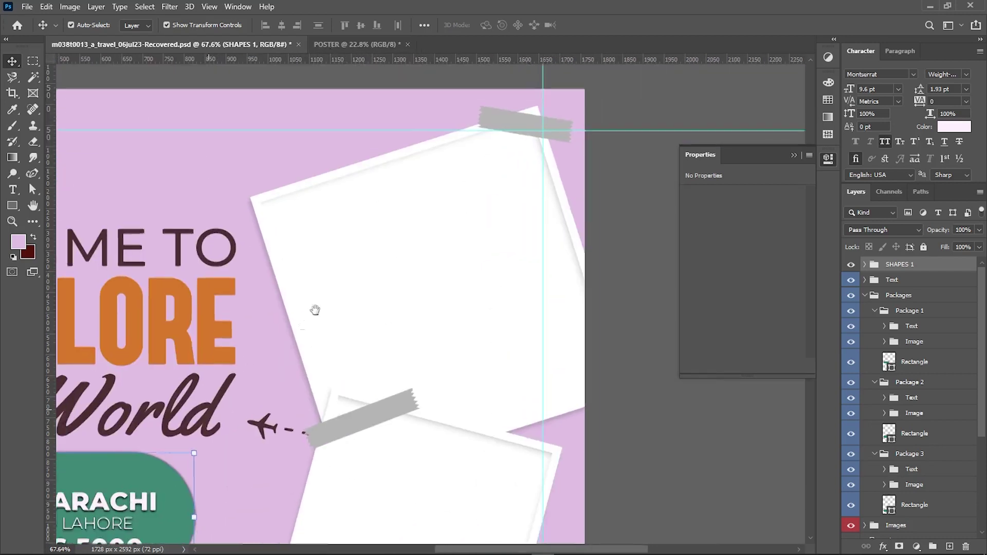
scroll(138, 348, left, 3)
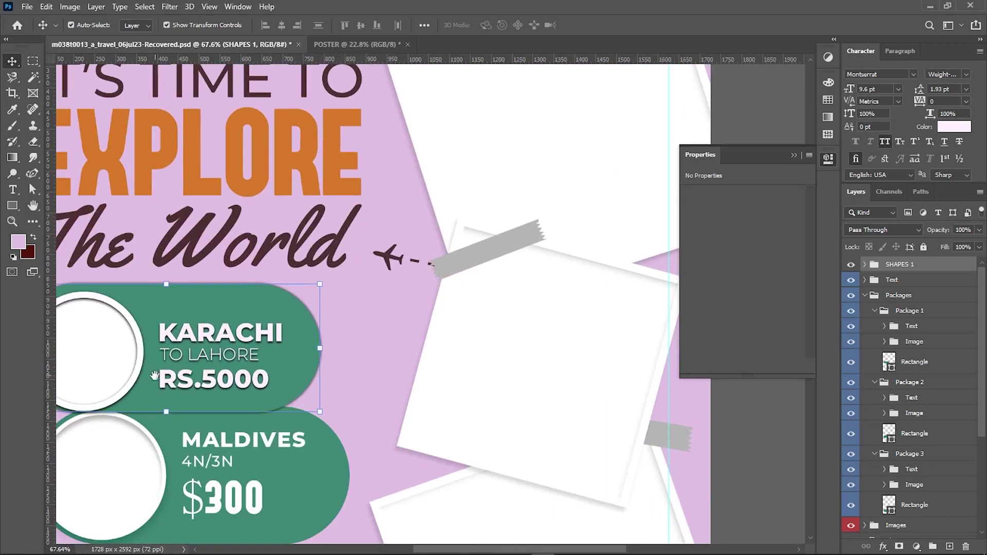
scroll(463, 352, right, 3)
scroll(457, 308, down, 2)
scroll(447, 319, down, 2)
mouse_move(441, 339)
mouse_down()
mouse_move(410, 180)
mouse_move(403, 552)
mouse_up()
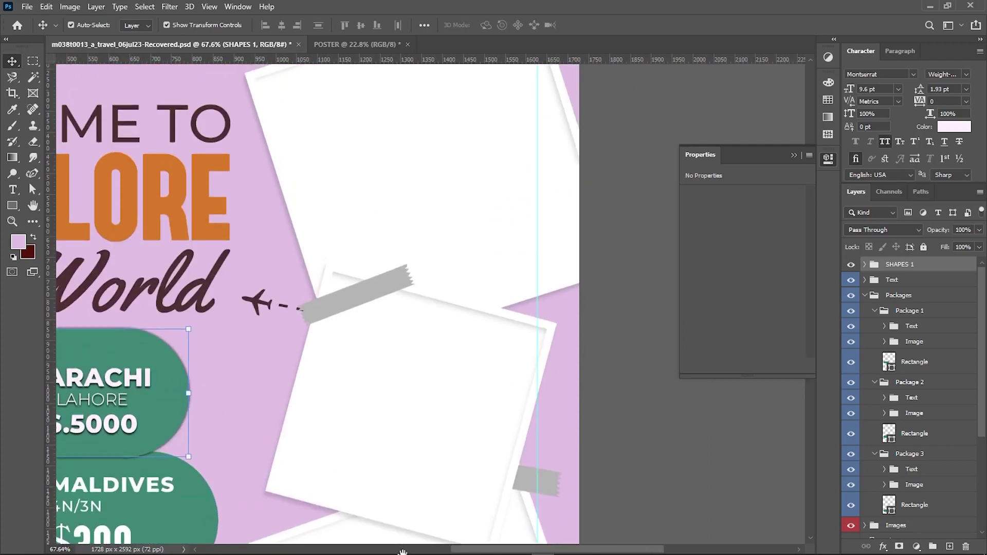
Step: Draw a 520 × 520 px square beside the title and fill it white
drag(344, 156, 320, 227)
key(u)
drag(157, 138, 243, 224)
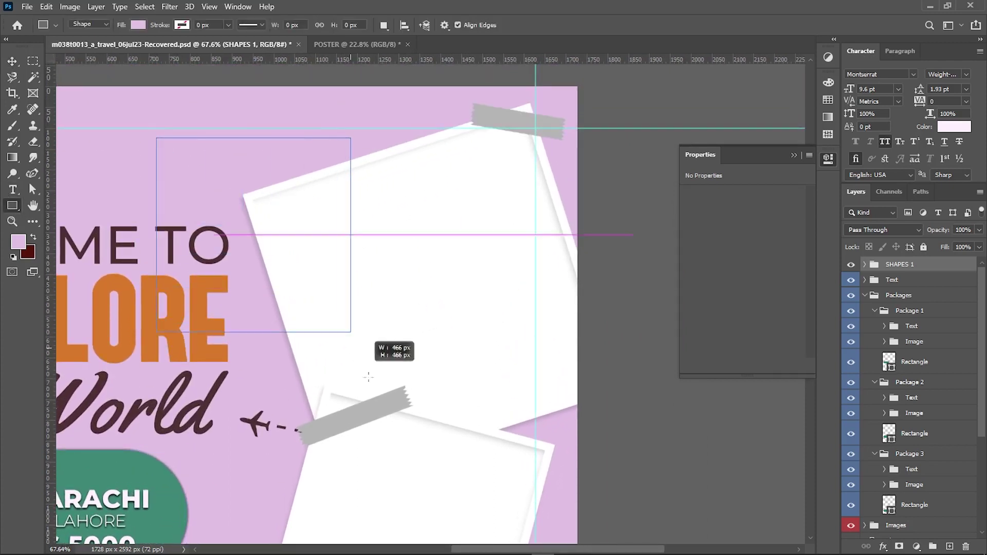
drag(281, 252, 373, 354)
click(138, 24)
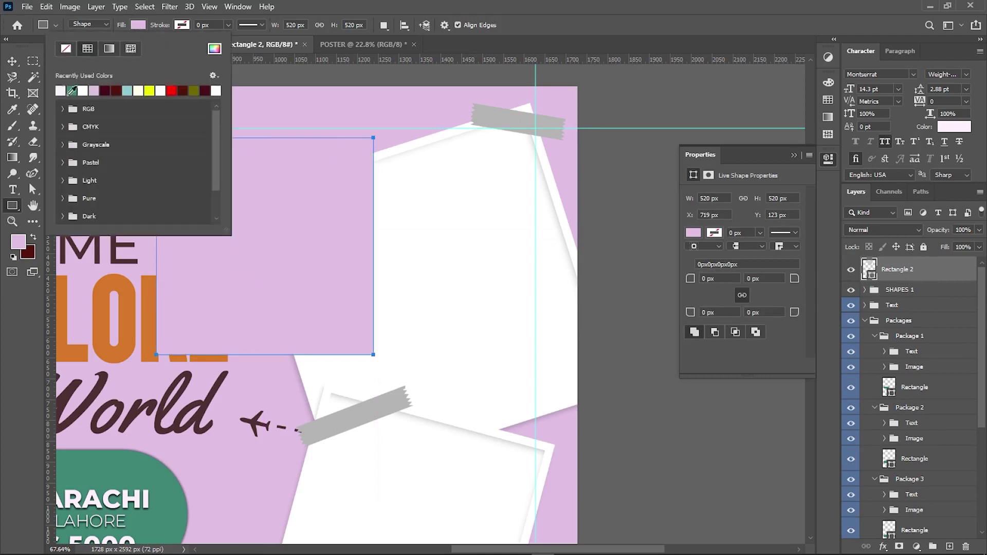
click(94, 90)
click(214, 48)
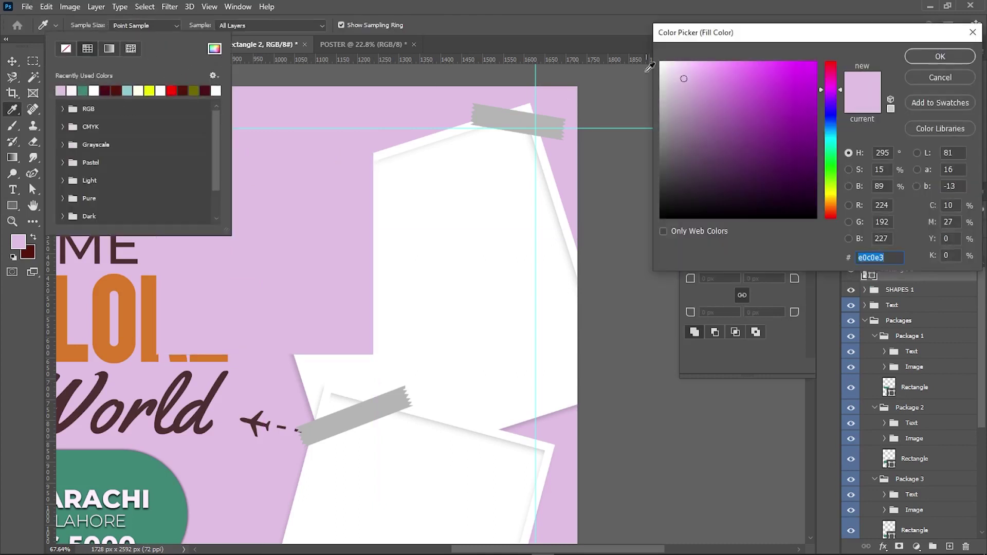
click(661, 62)
click(920, 57)
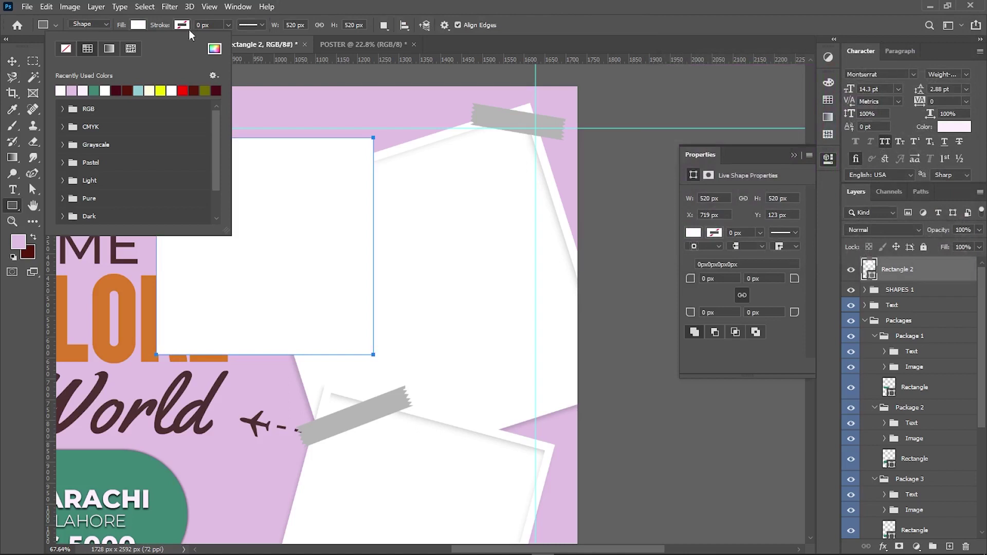
click(12, 61)
drag(265, 246, 270, 268)
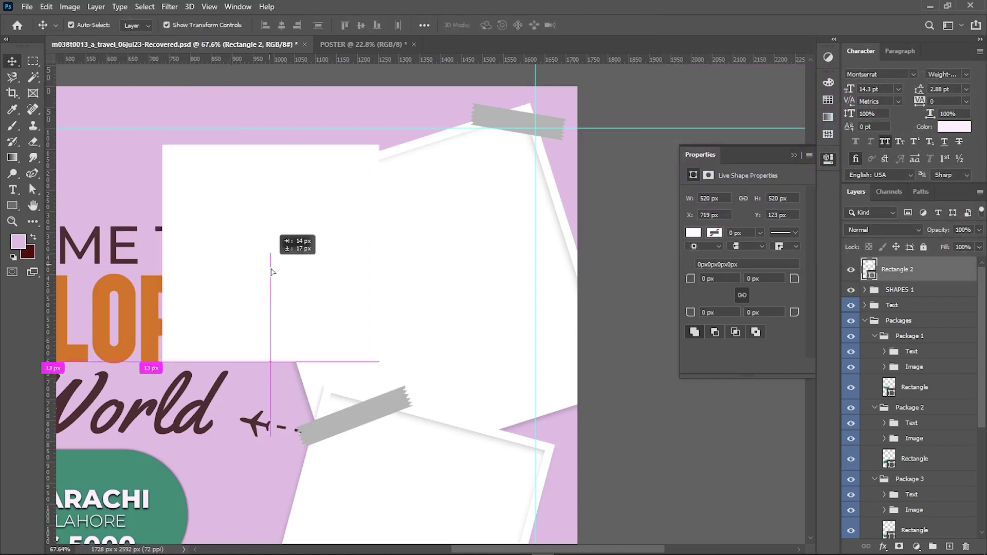
Step: Duplicate the square and give the copy no fill and a 15 px white stroke
key(ctrl+j)
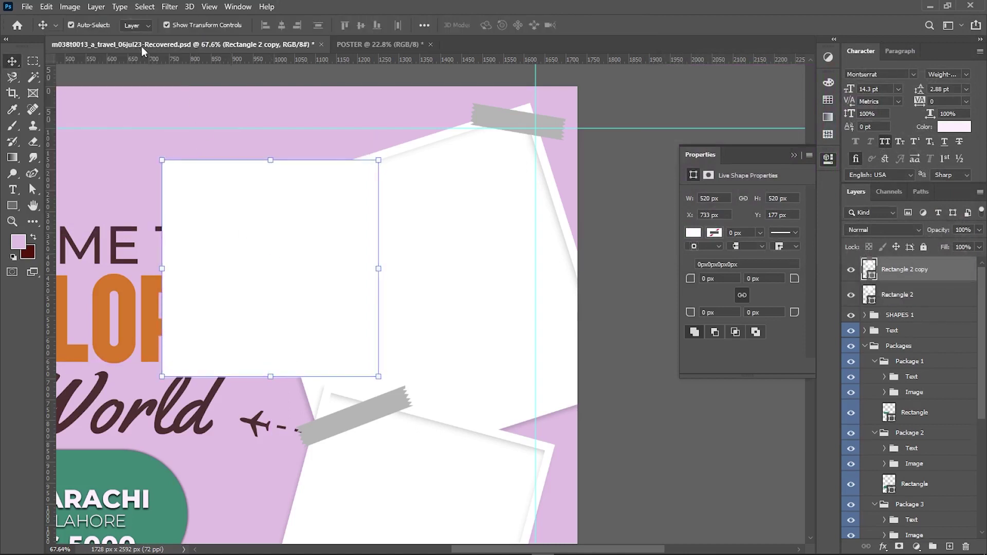
key(a)
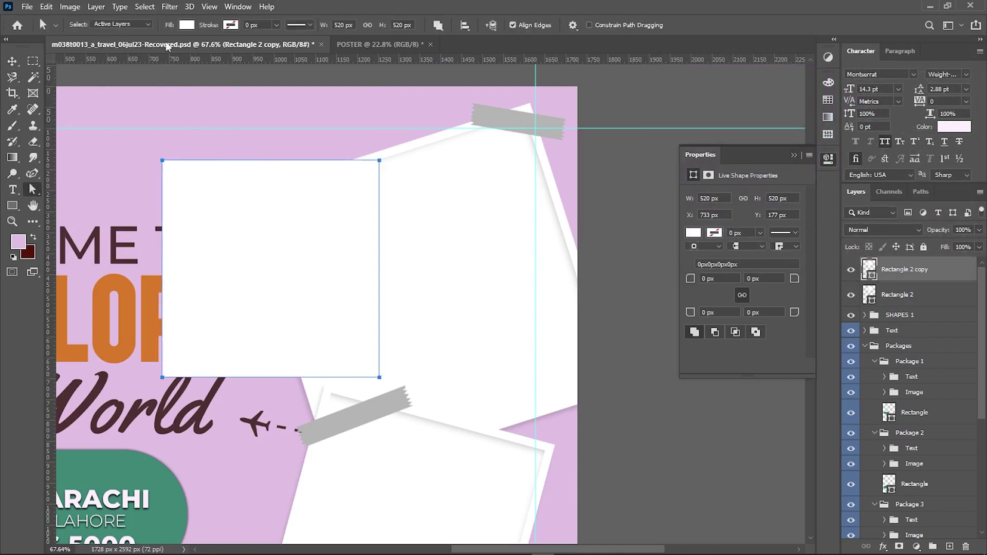
click(187, 24)
click(114, 48)
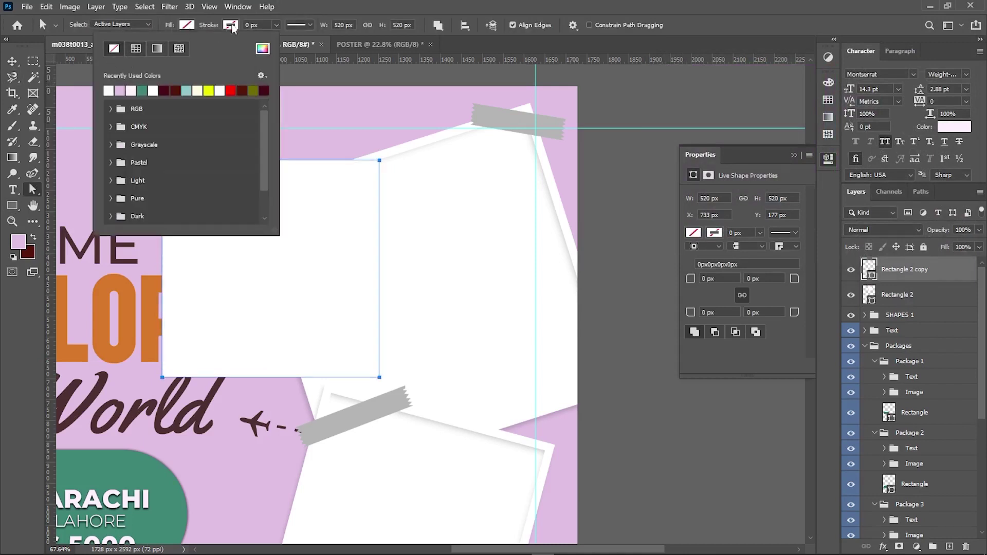
click(268, 23)
text(15)
key(Return)
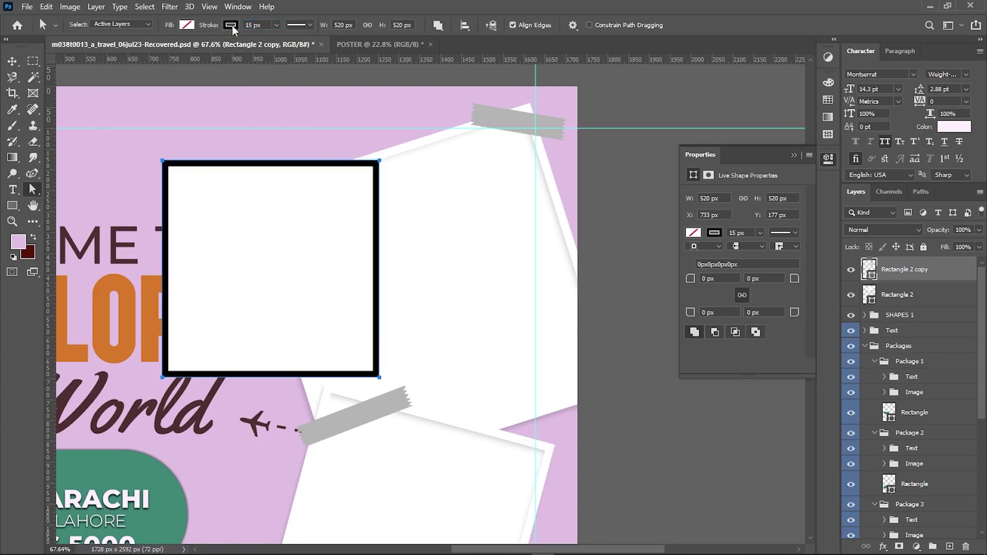
click(231, 25)
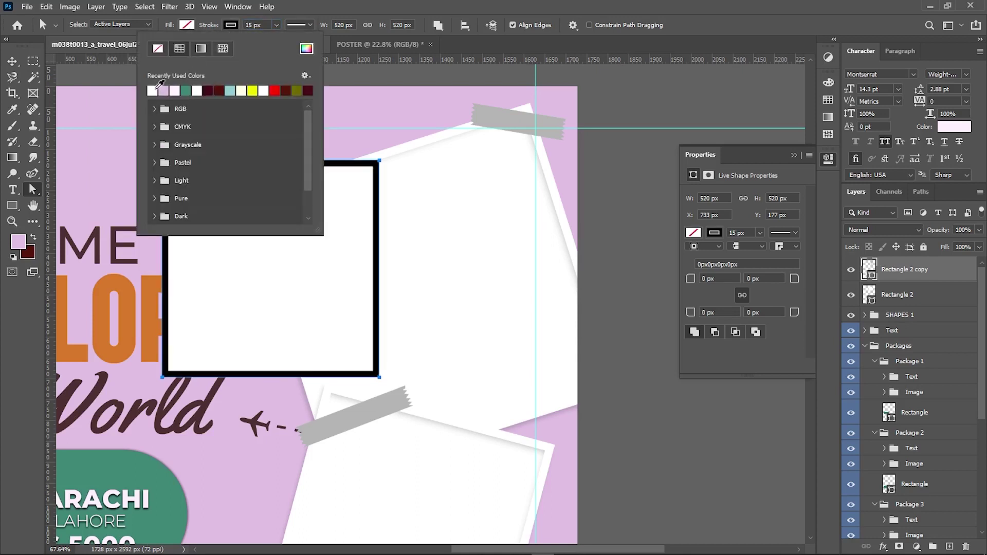
click(162, 85)
click(959, 279)
right_click(959, 279)
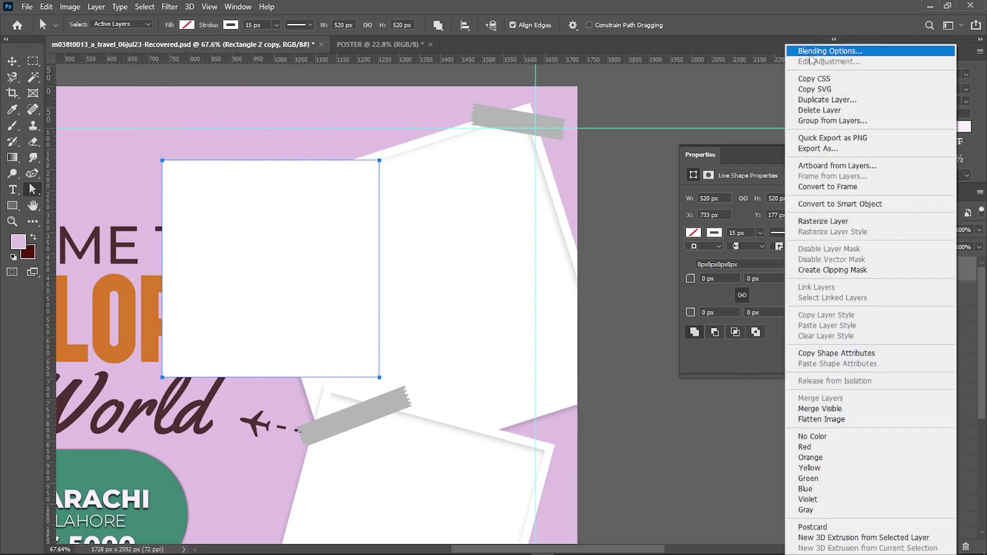
Step: Add a larger-size Drop Shadow to the outlined frame and show the white Rectangle 2 layer
key(Escape)
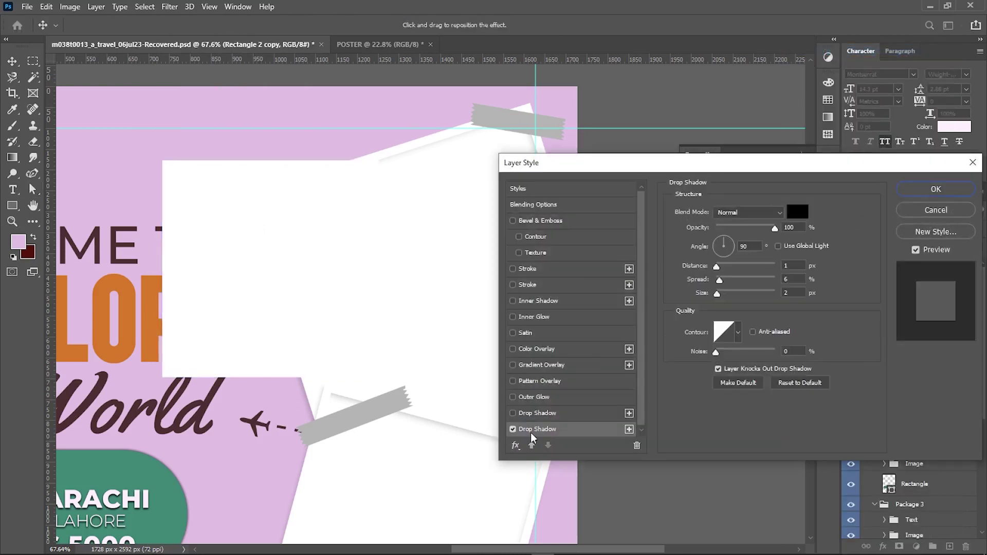
click(513, 413)
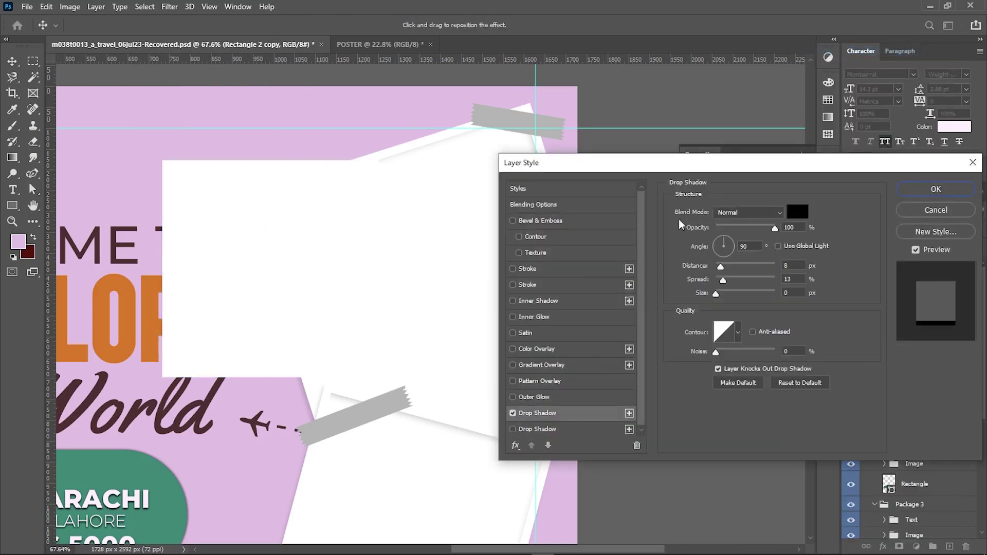
drag(732, 170, 714, 259)
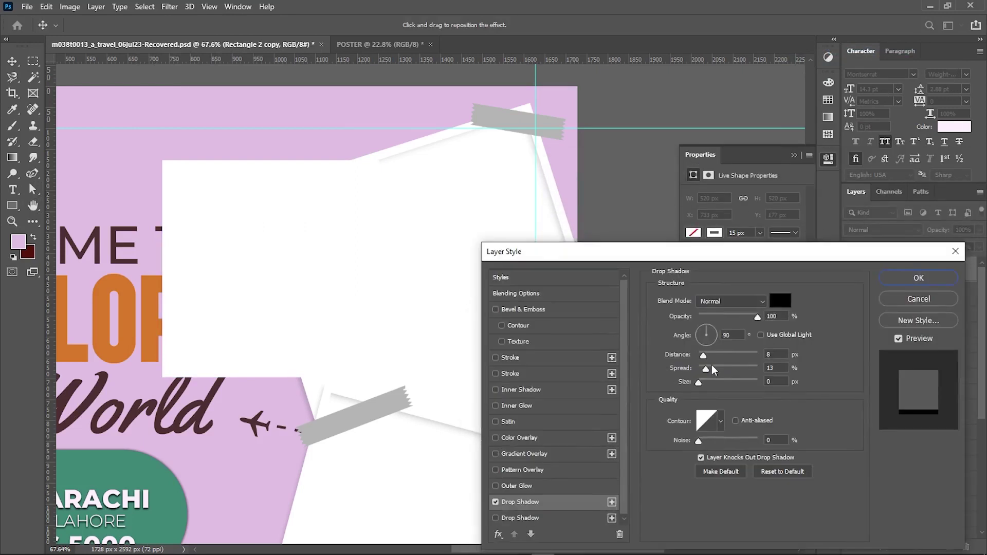
click(746, 51)
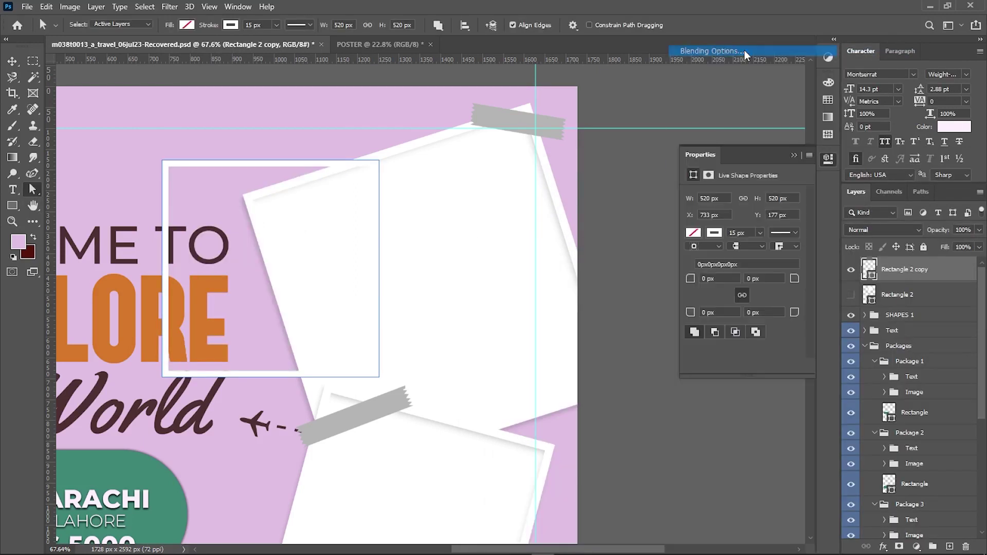
click(535, 504)
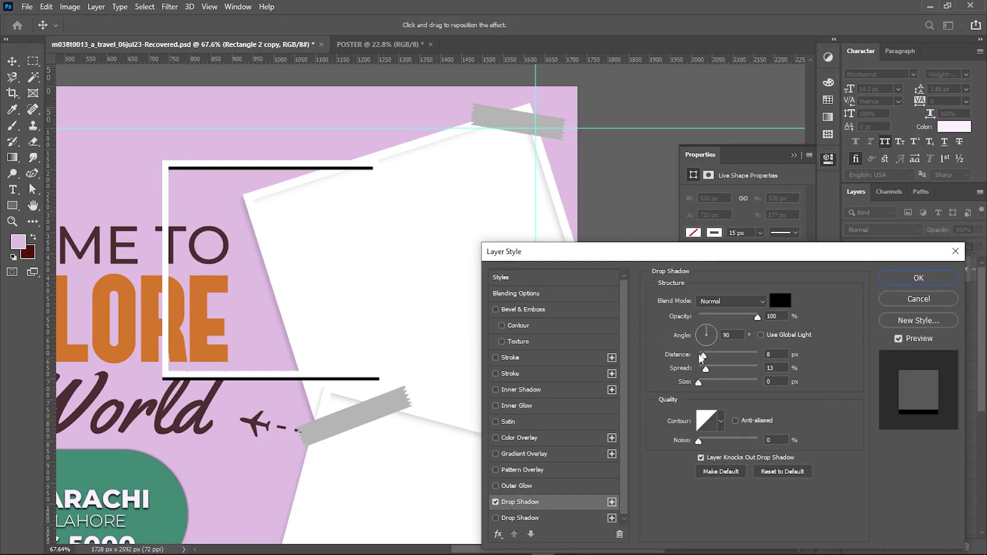
drag(709, 380, 698, 354)
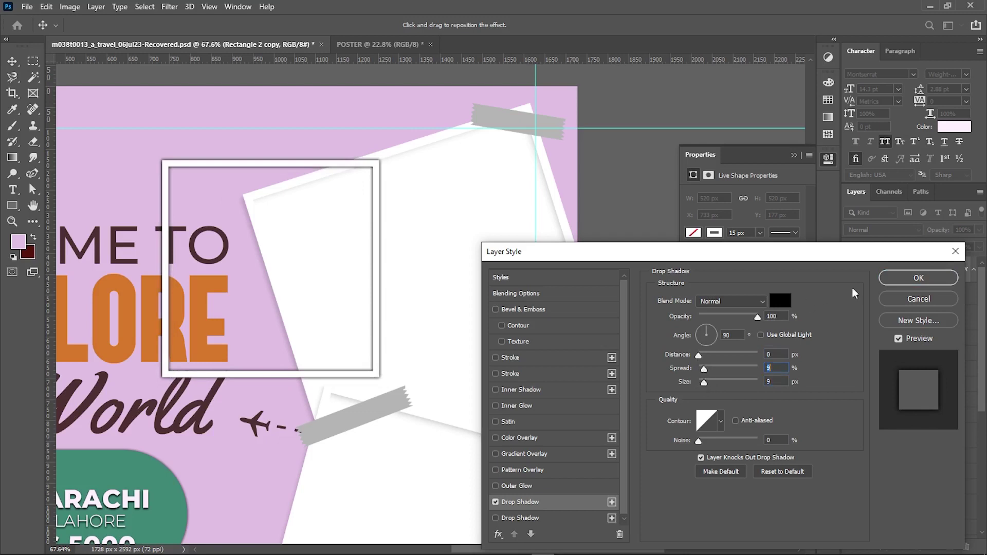
key(Return)
click(850, 321)
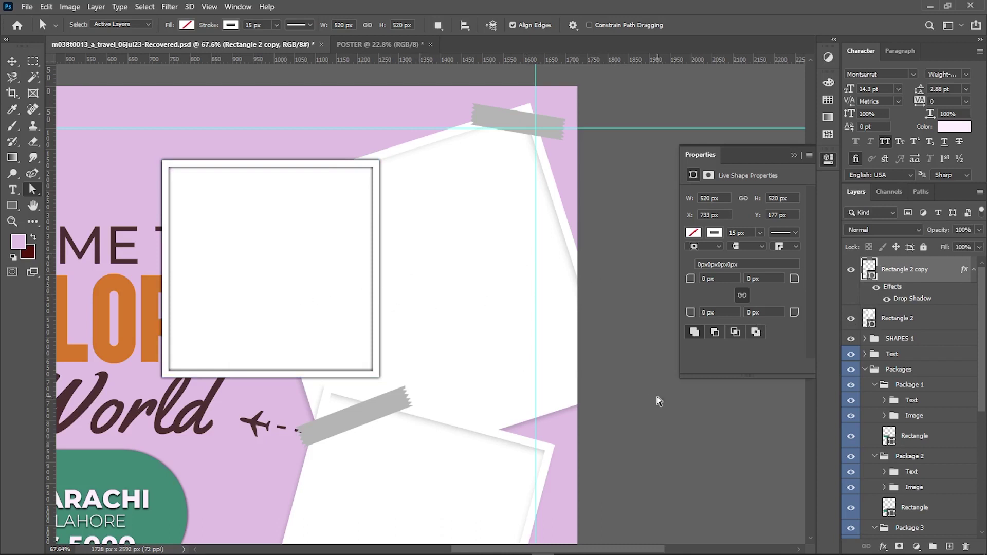
Step: Combine the frame and white square into one smart object named 'Shape'
key(v)
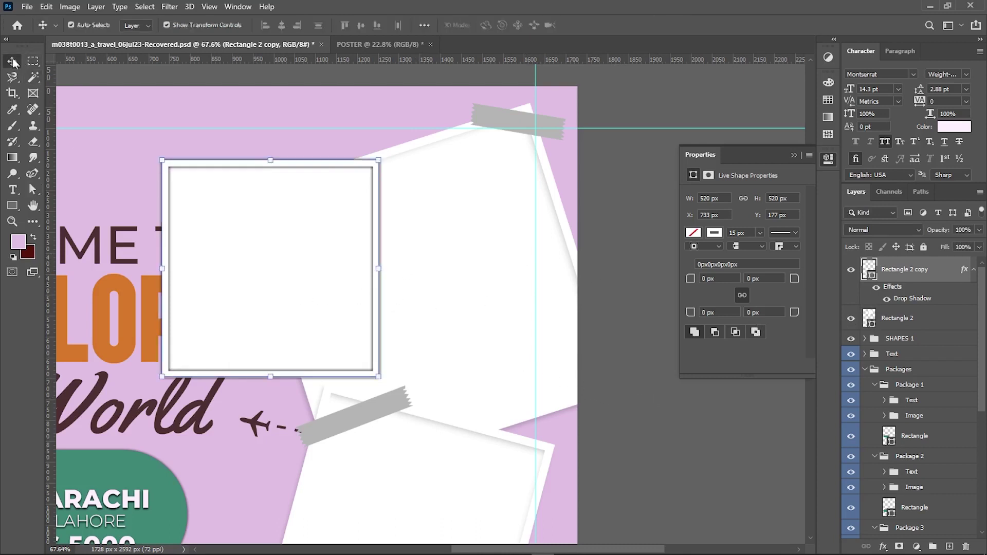
click(644, 412)
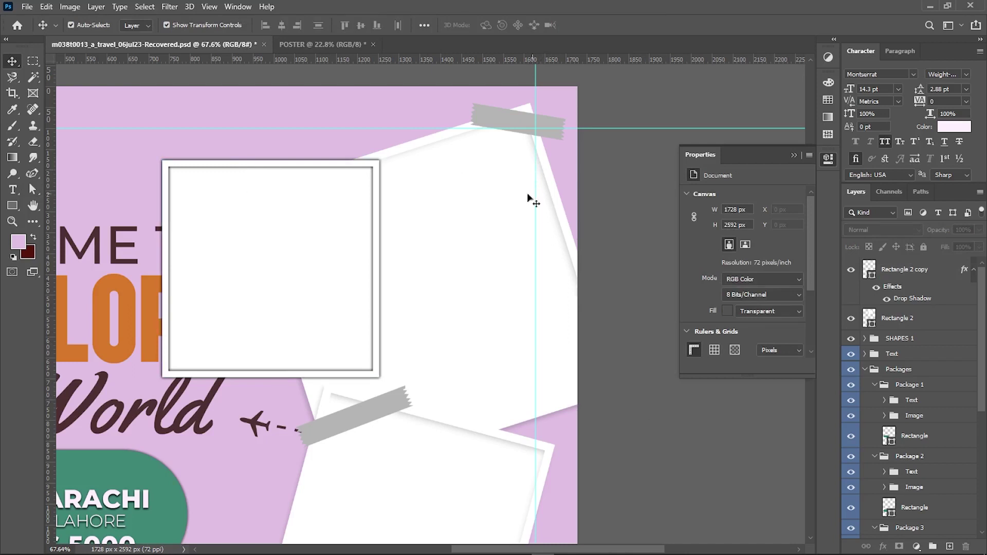
drag(304, 258, 359, 236)
key(Delete)
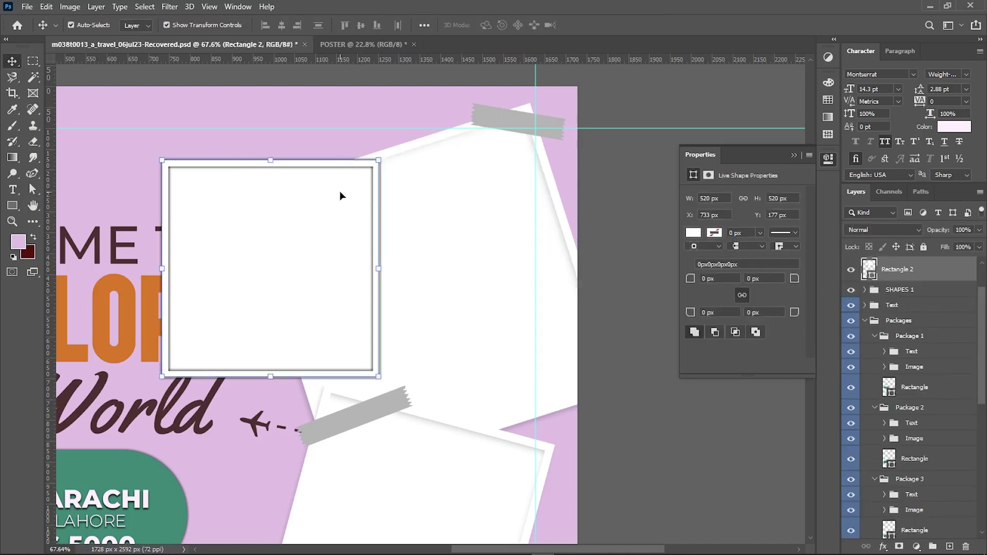
scroll(340, 190, up, 3)
key(ctrl+z)
right_click(909, 277)
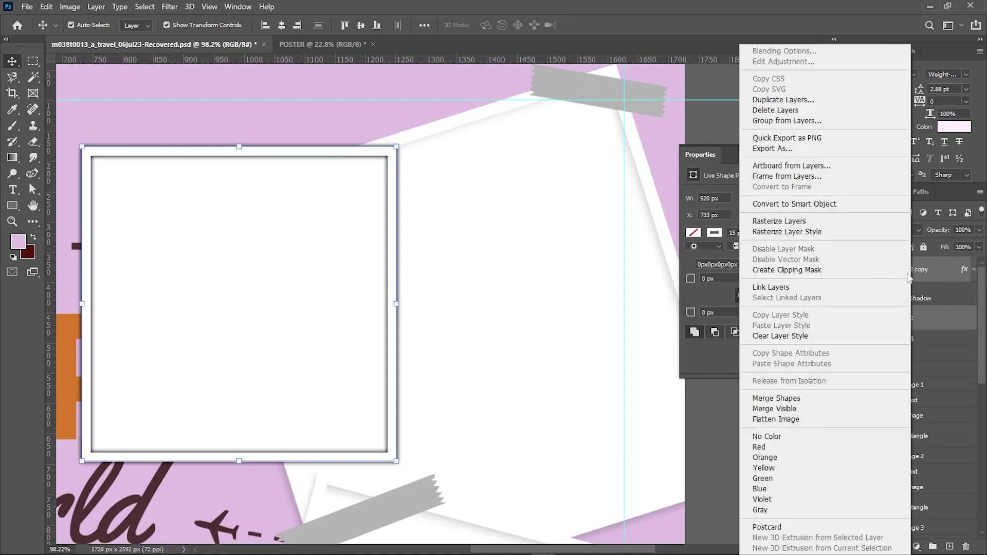
click(794, 203)
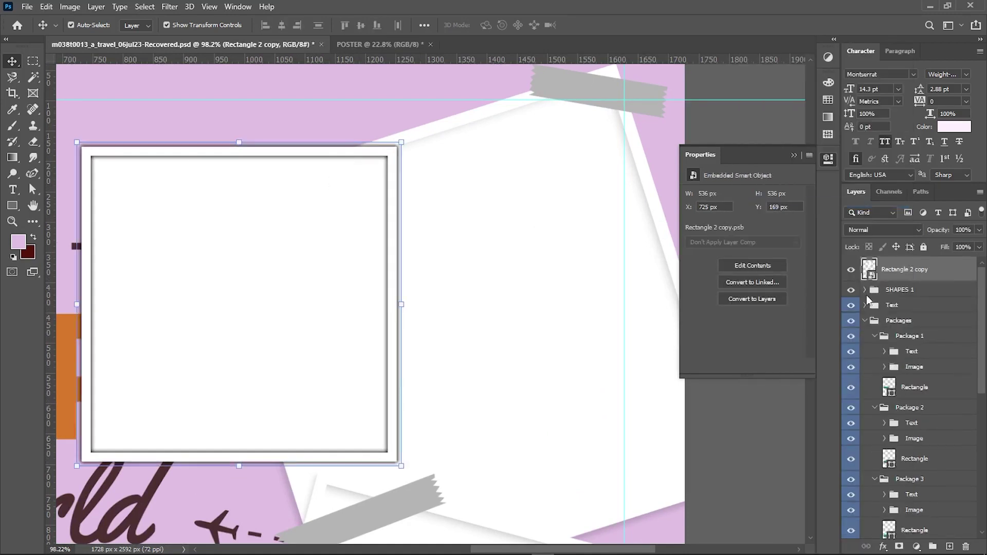
double_click(911, 271)
text(Shape)
key(Return)
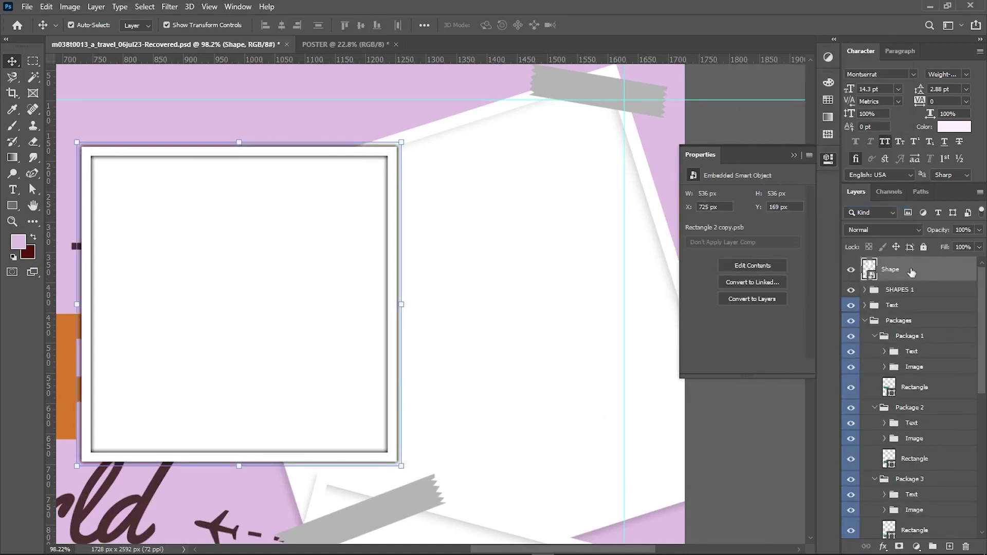
Step: Tilt the Shape frame, shift it right and enlarge it to about 138%
scroll(523, 216, down, 3)
mouse_move(294, 156)
mouse_down()
mouse_move(319, 212)
mouse_move(441, 264)
mouse_move(480, 257)
mouse_move(417, 178)
mouse_move(383, 185)
mouse_move(399, 198)
mouse_up()
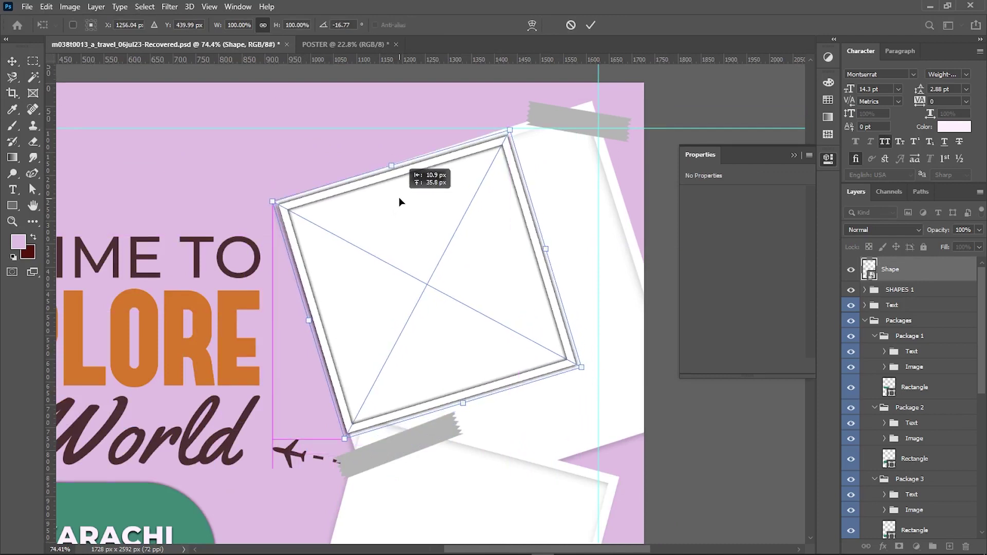
drag(582, 367, 709, 416)
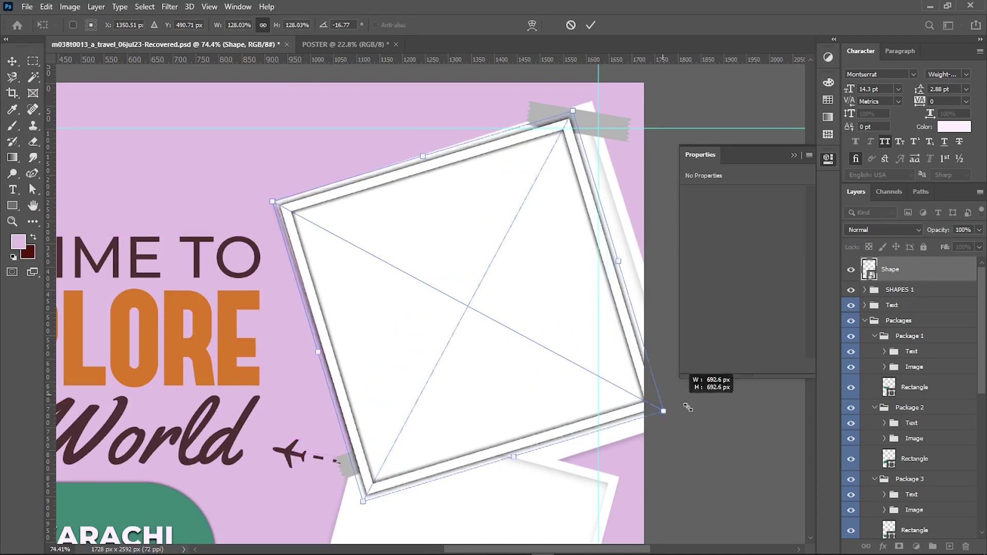
key(Return)
Step: Duplicate the frame, then move the copy down-left, resize it and rotate it
scroll(471, 310, down, 3)
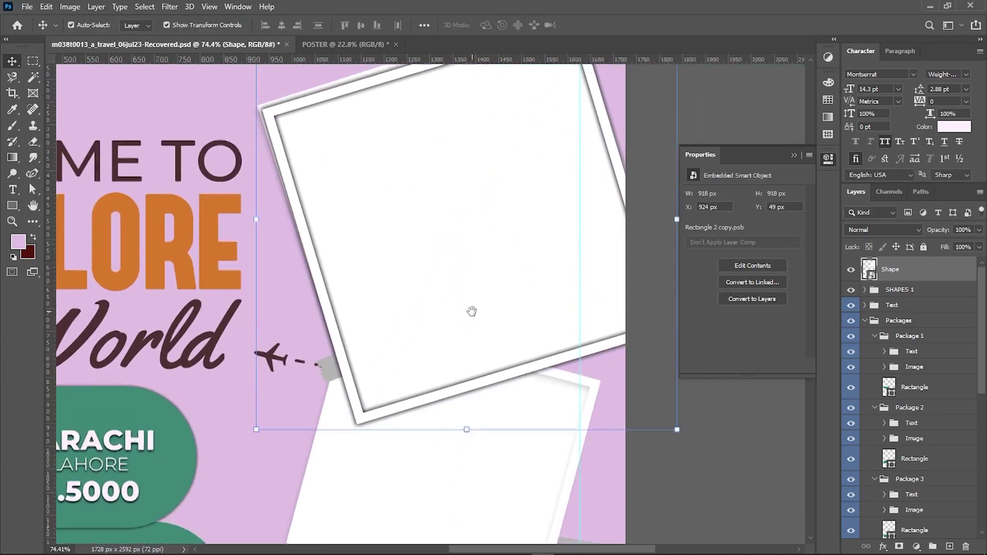
key(ctrl+j)
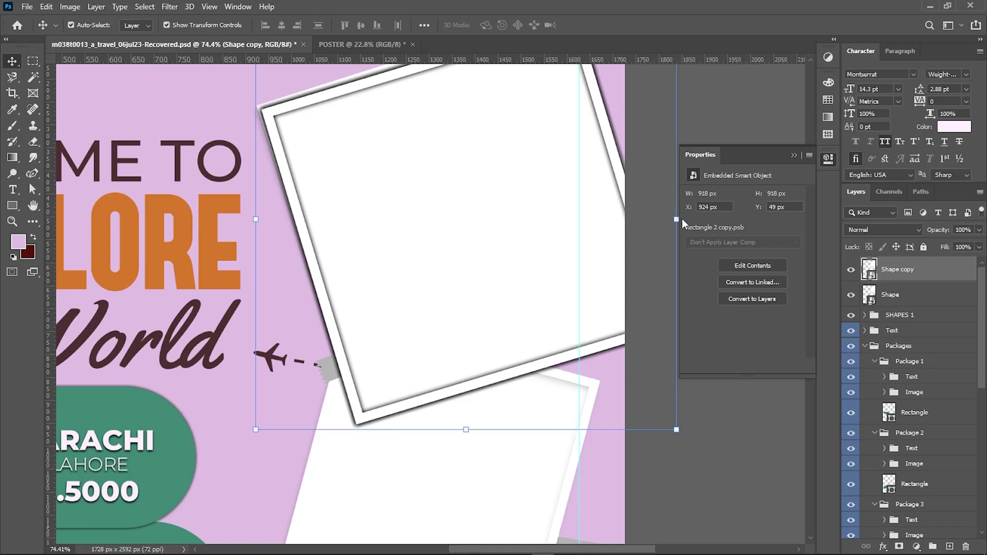
drag(682, 218, 562, 268)
key(Return)
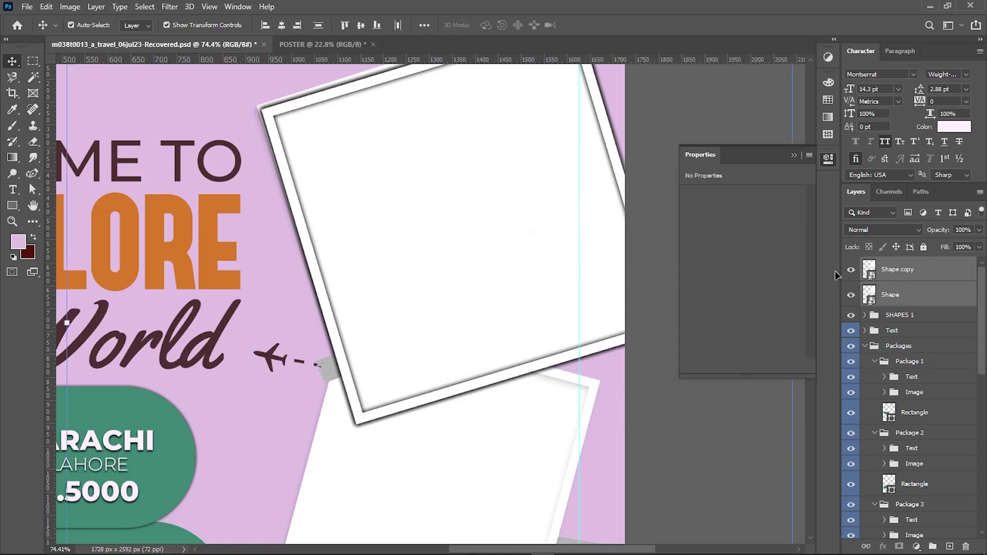
click(927, 278)
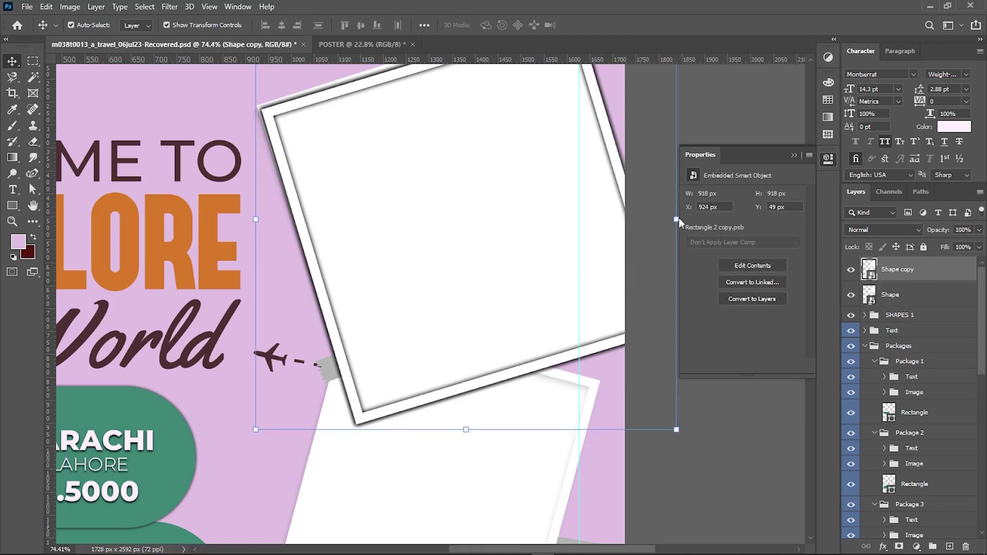
key(ctrl+t)
mouse_move(606, 187)
mouse_down()
mouse_move(524, 407)
mouse_move(509, 529)
mouse_up()
mouse_move(384, 164)
mouse_down()
mouse_move(446, 185)
mouse_move(425, 234)
mouse_up()
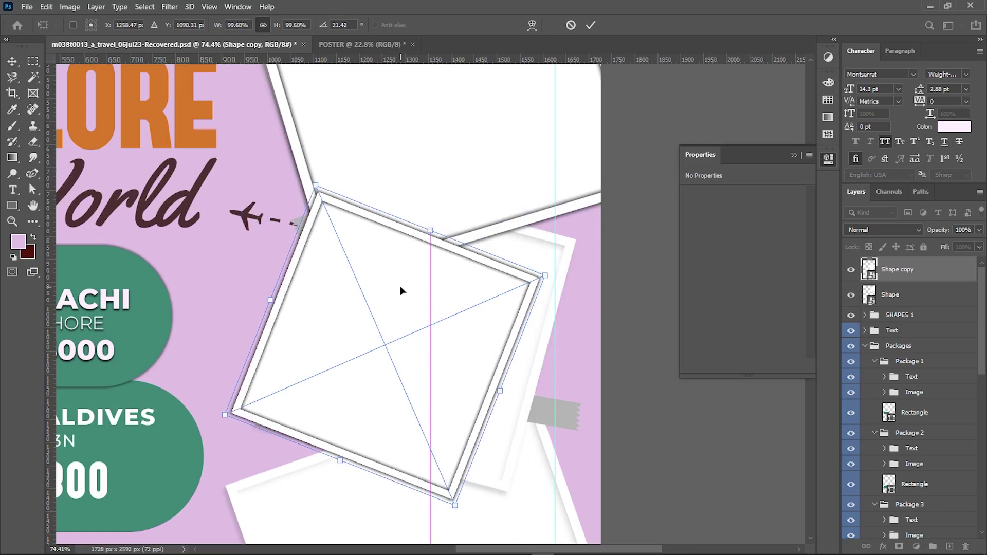
drag(400, 286, 451, 277)
drag(478, 210, 464, 203)
drag(455, 337, 431, 312)
mouse_move(537, 341)
mouse_down()
mouse_move(530, 364)
mouse_move(573, 367)
mouse_up()
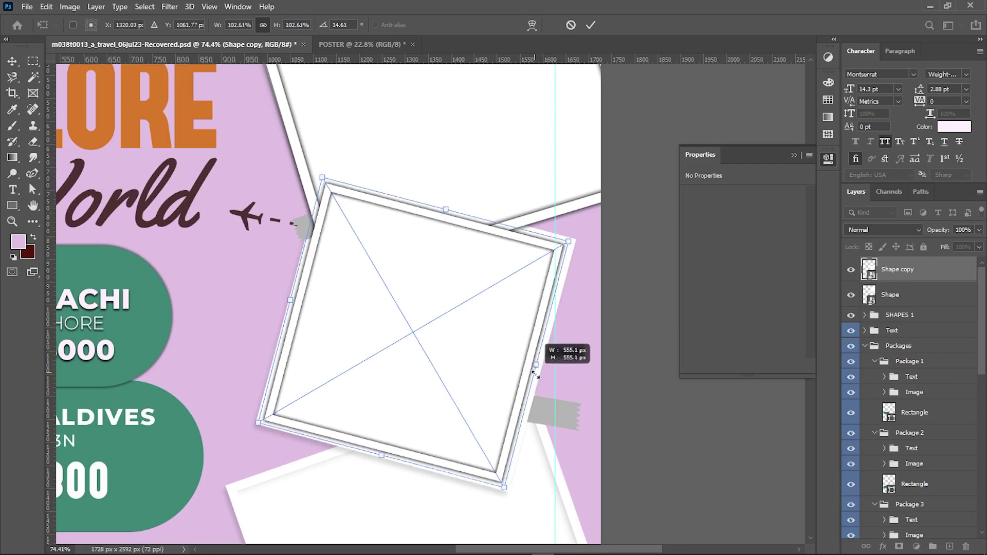
key(Return)
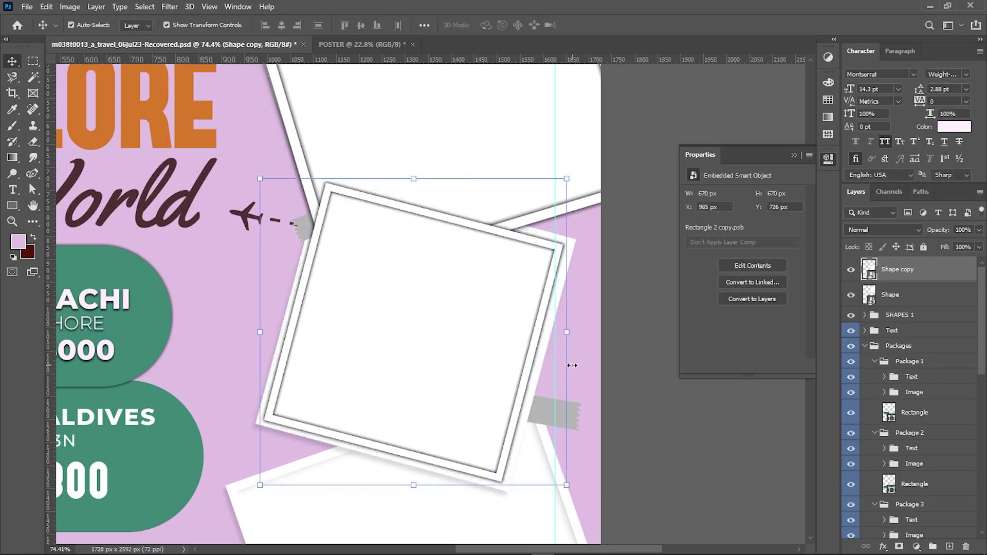
Step: Make a third frame copy, place it below the others and enlarge it to about 131%
scroll(611, 405, down, 5)
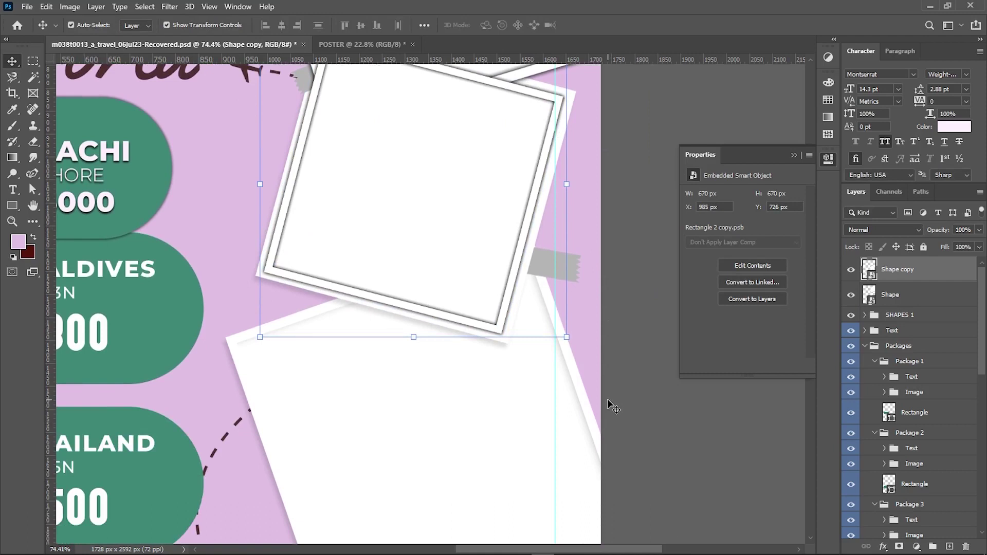
key(ctrl+j)
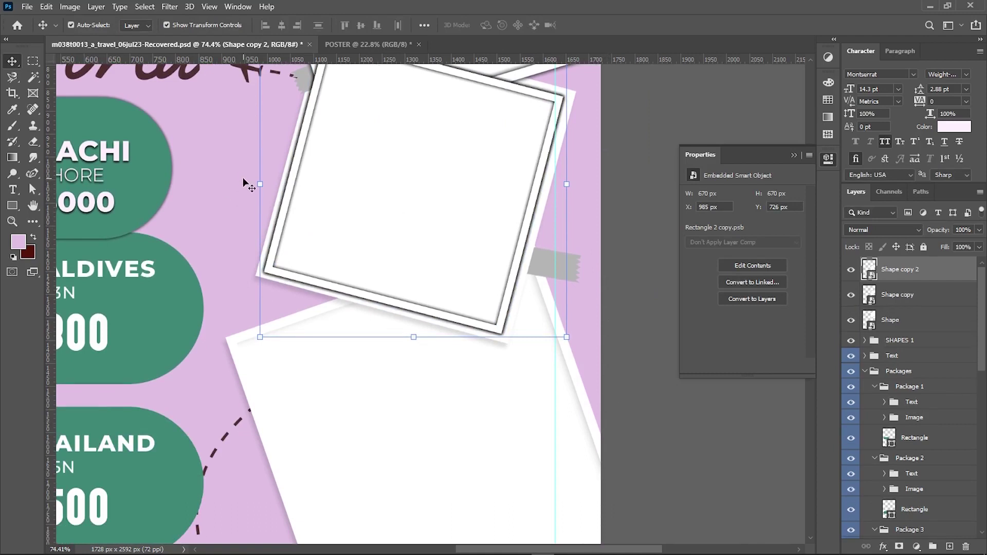
drag(253, 211, 267, 273)
mouse_move(333, 229)
mouse_down()
mouse_move(317, 437)
mouse_move(309, 438)
mouse_up()
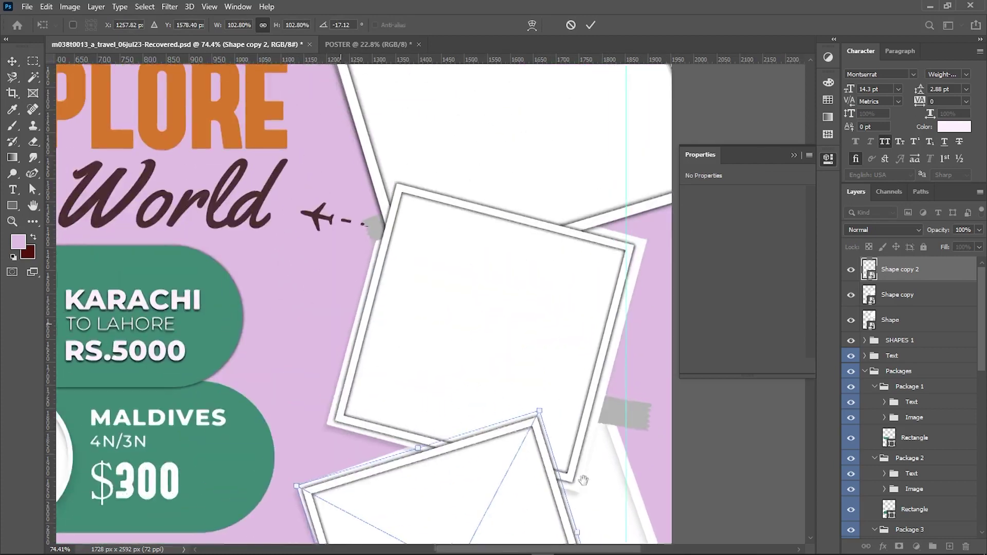
drag(361, 173, 412, 229)
scroll(441, 379, down, 5)
scroll(489, 330, right, 3)
drag(489, 333, 593, 370)
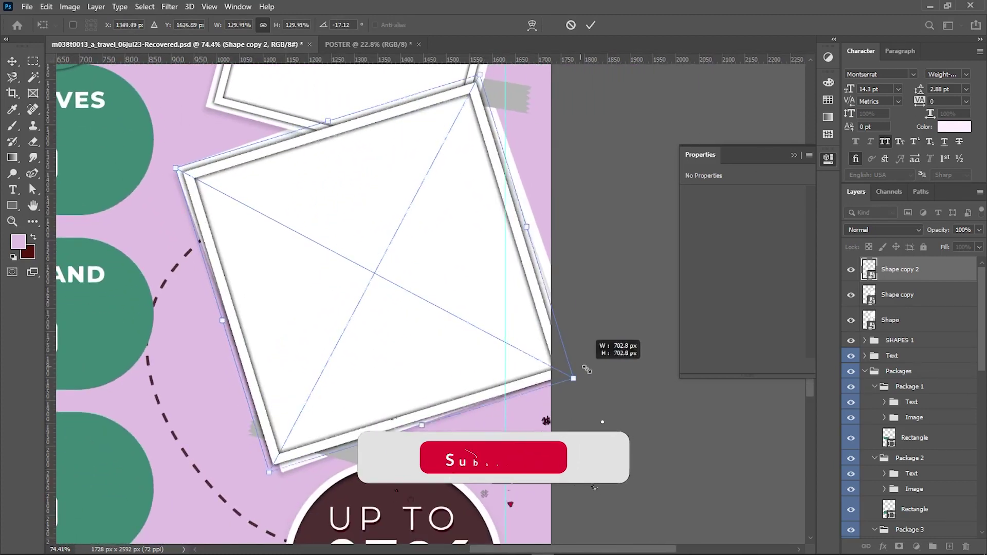
key(Return)
click(656, 408)
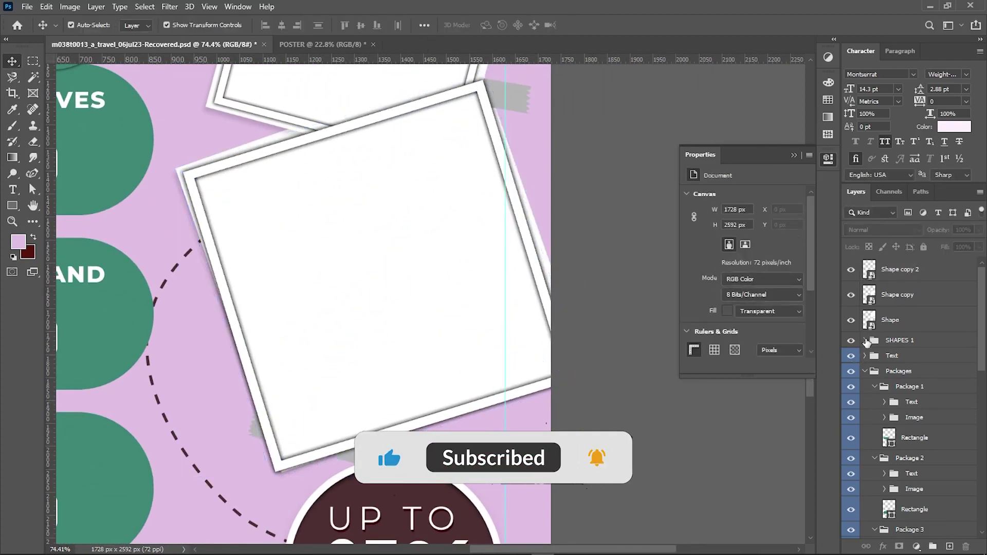
Step: Move Shape copy above Shape copy 2, show the original Shape and hide both copies
scroll(500, 264, up, 5)
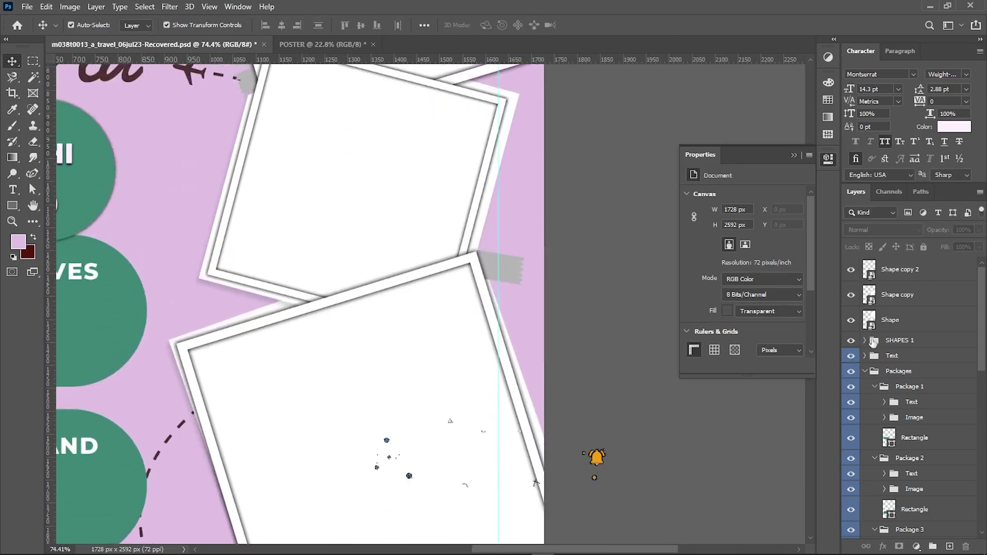
drag(852, 321, 846, 274)
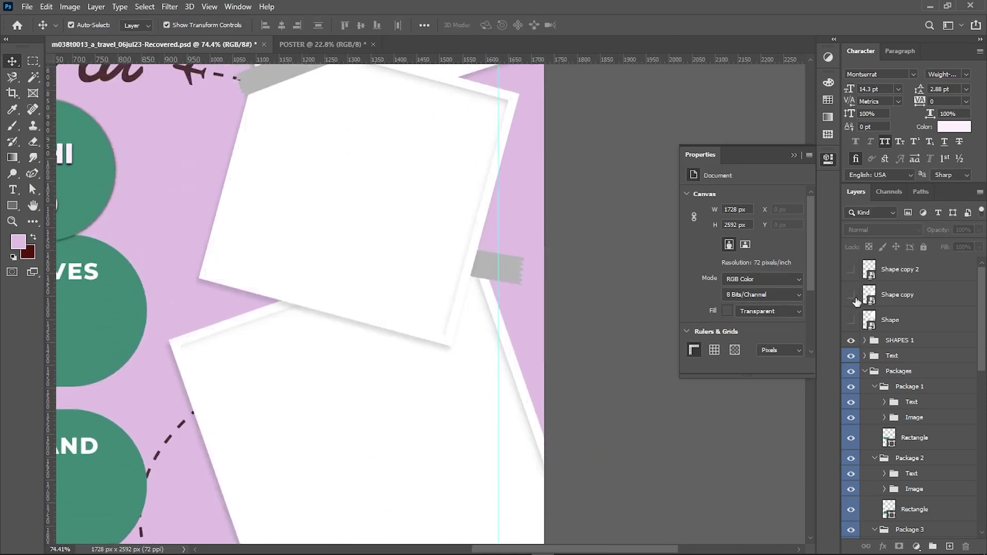
drag(407, 279, 406, 359)
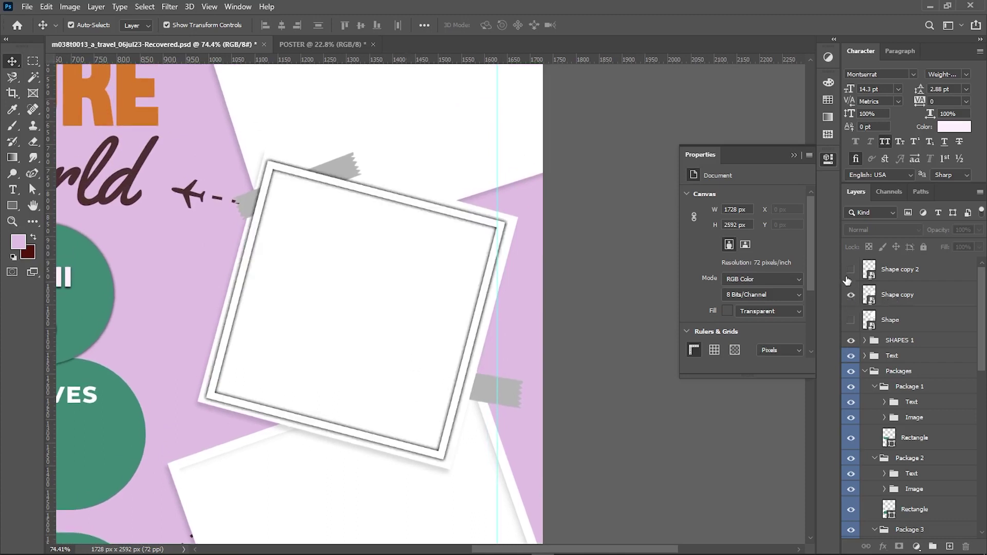
drag(892, 294, 866, 275)
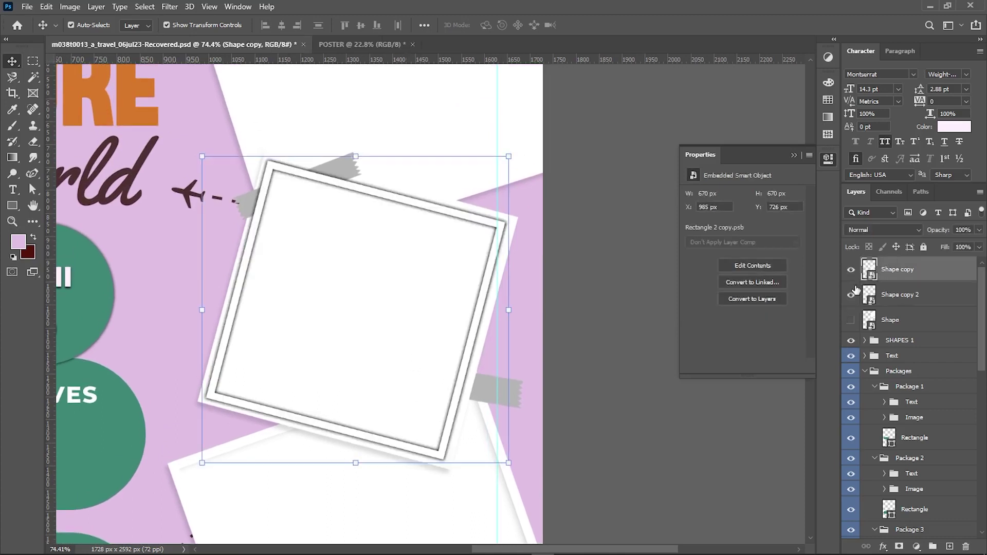
click(852, 320)
click(592, 304)
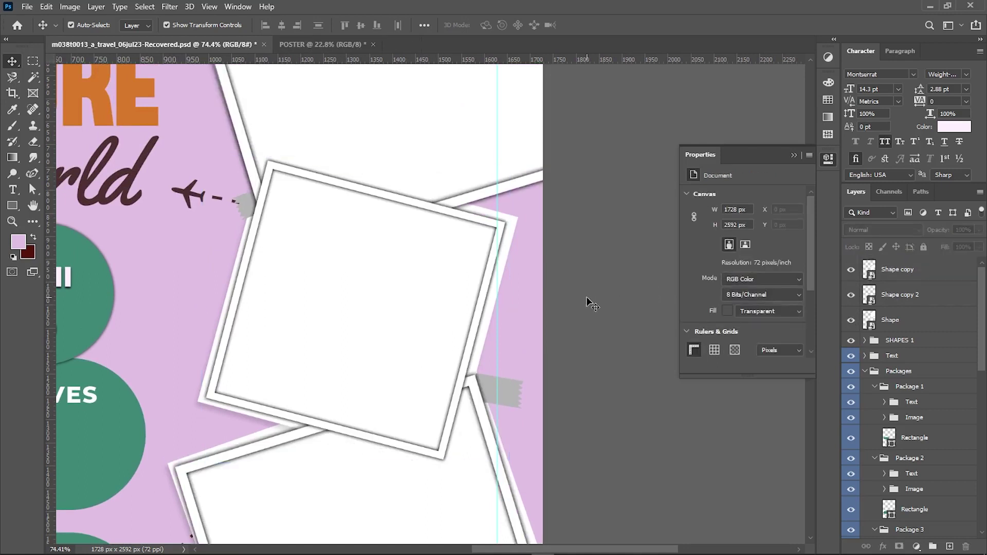
click(850, 295)
click(851, 269)
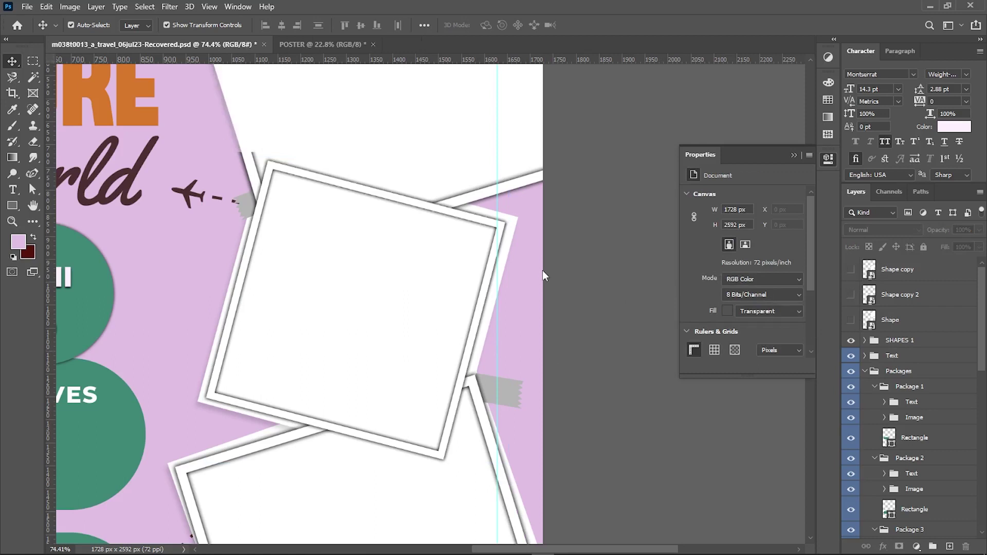
Step: Pan past the upper photo cards and scroll down to the tilted white papers
drag(318, 182, 287, 514)
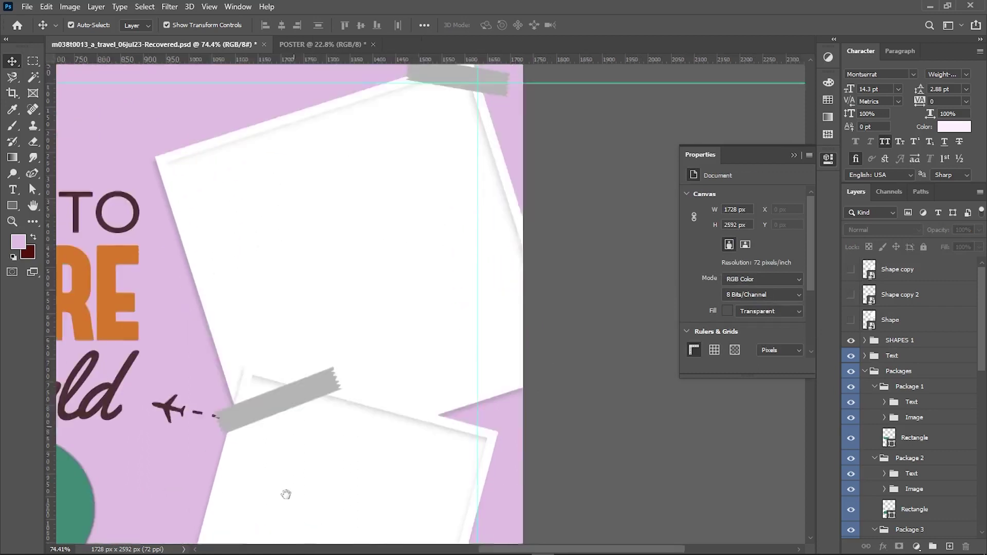
scroll(416, 184, down, 2)
scroll(385, 233, down, 4)
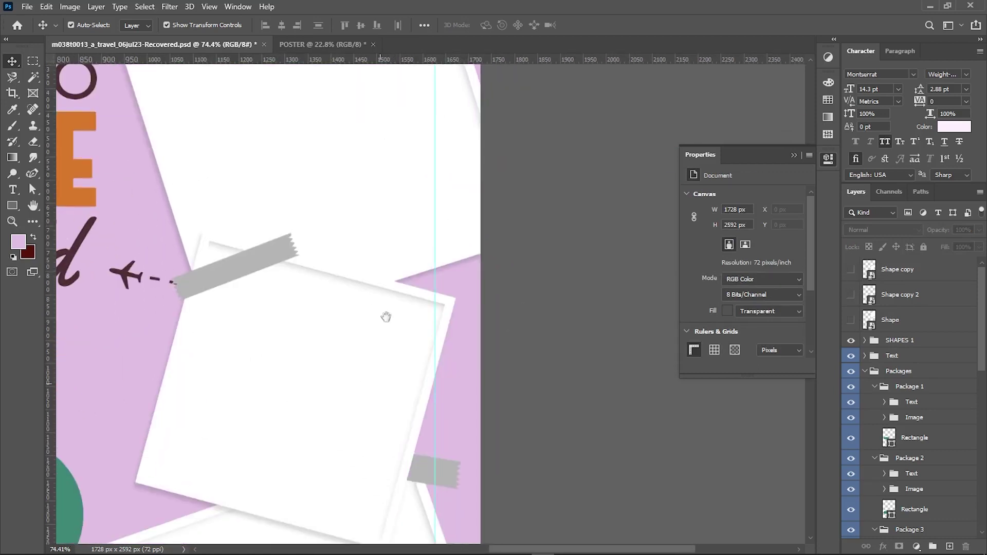
scroll(360, 298, up, 4)
scroll(362, 346, up, 4)
scroll(391, 312, down, 3)
scroll(375, 238, down, 2)
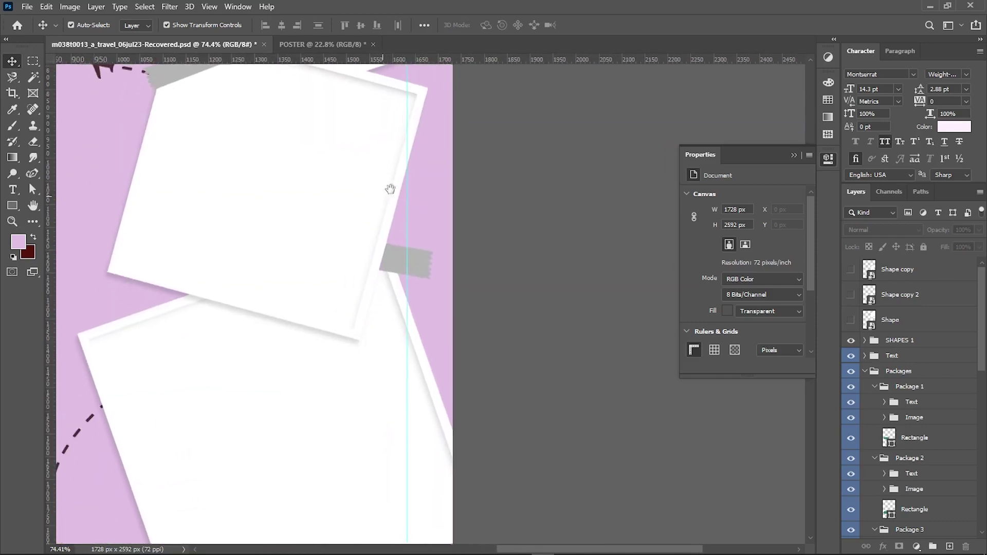
scroll(392, 190, down, 2)
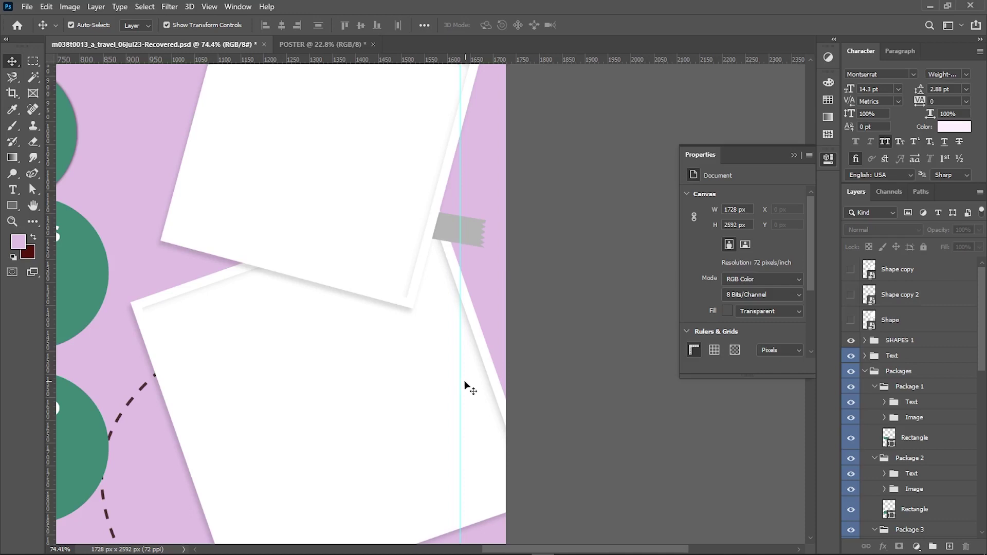
Step: Copy the yellow brush image from Chrome's brush png results and return to Photoshop
click(520, 546)
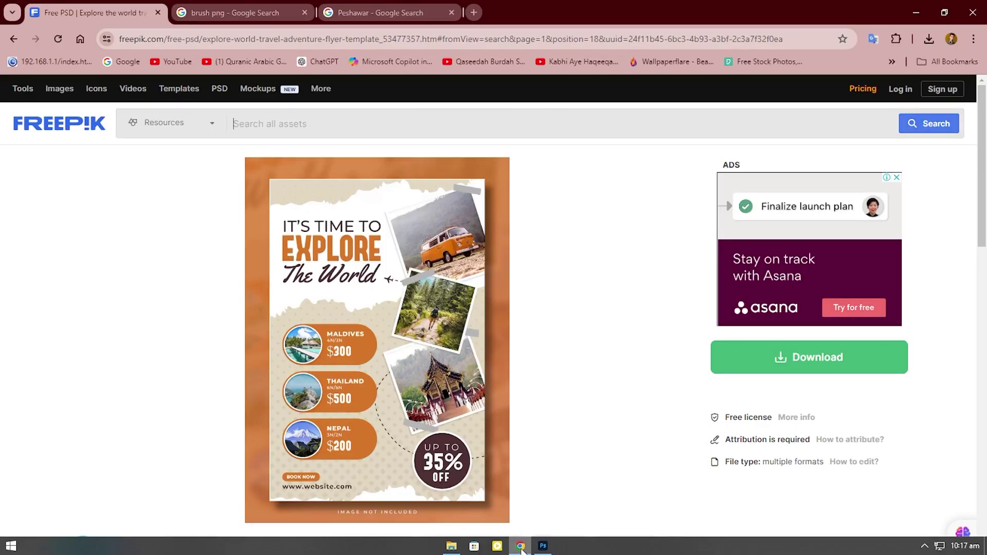
click(260, 12)
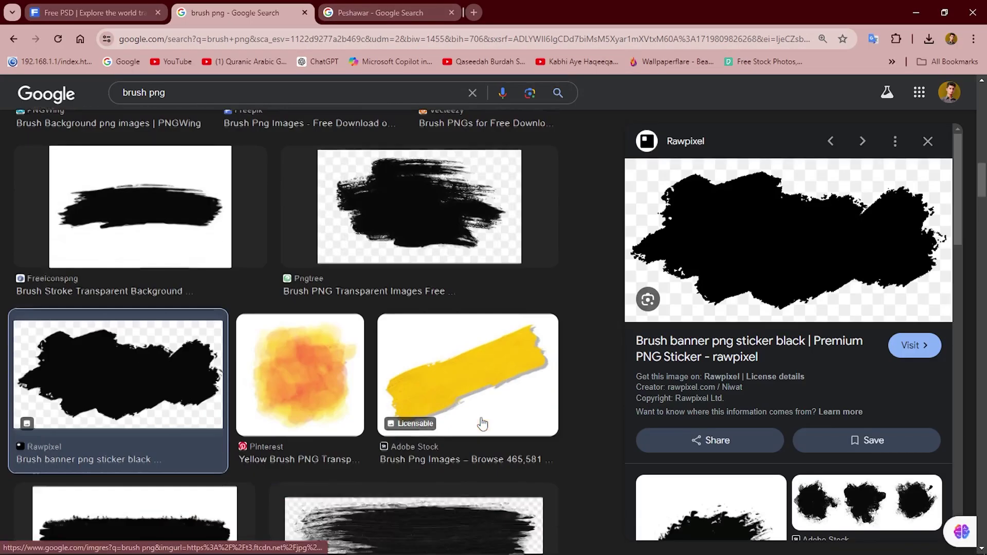
scroll(482, 424, down, 3)
right_click(465, 186)
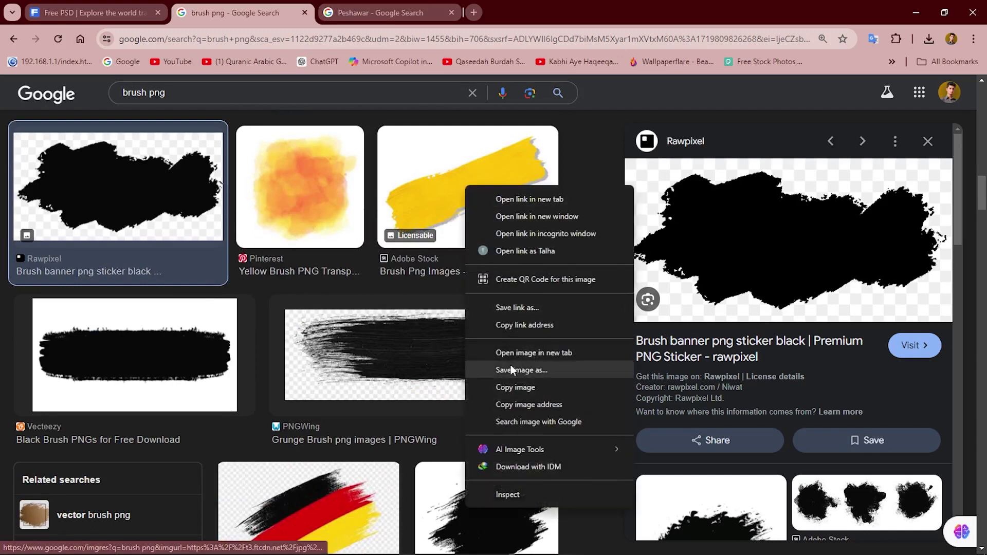
click(515, 388)
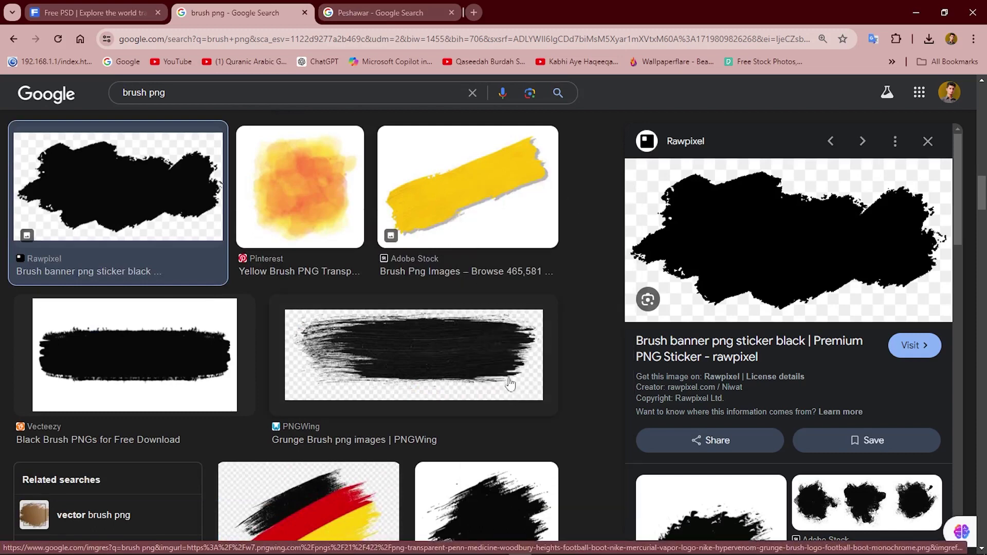
key(alt+Tab)
Step: Paste the yellow brush stroke, enlarge it and mask it to its Select Subject shape
key(ctrl+v)
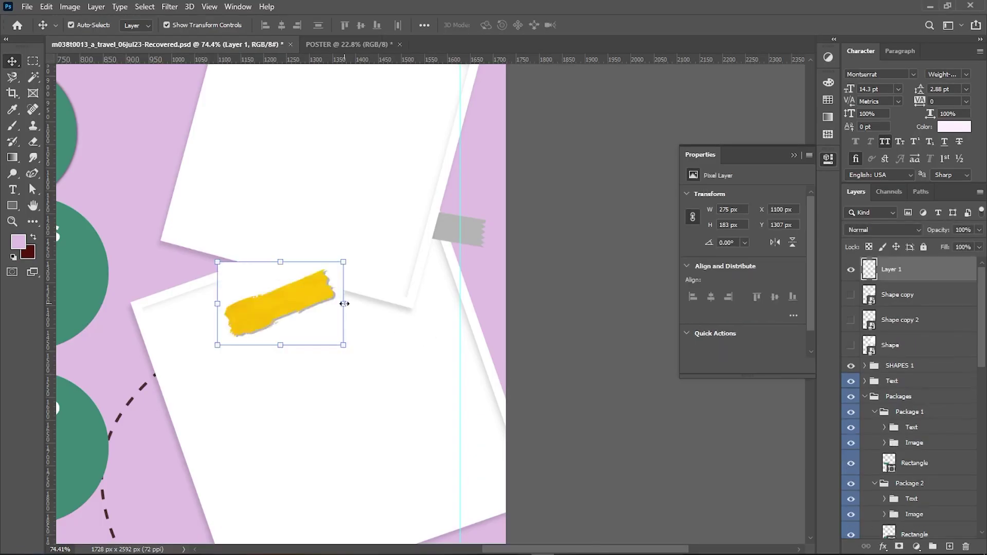
drag(346, 300, 457, 303)
click(152, 8)
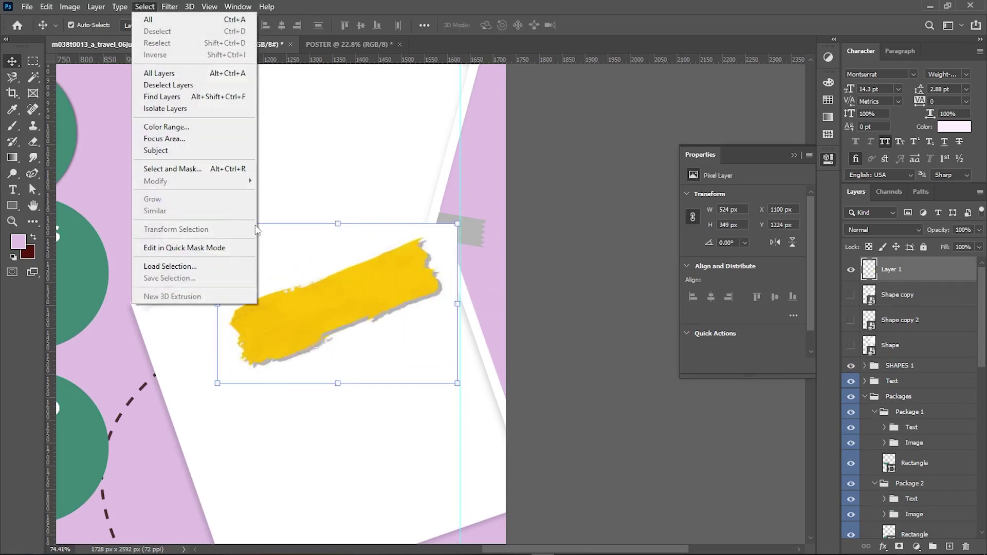
click(169, 150)
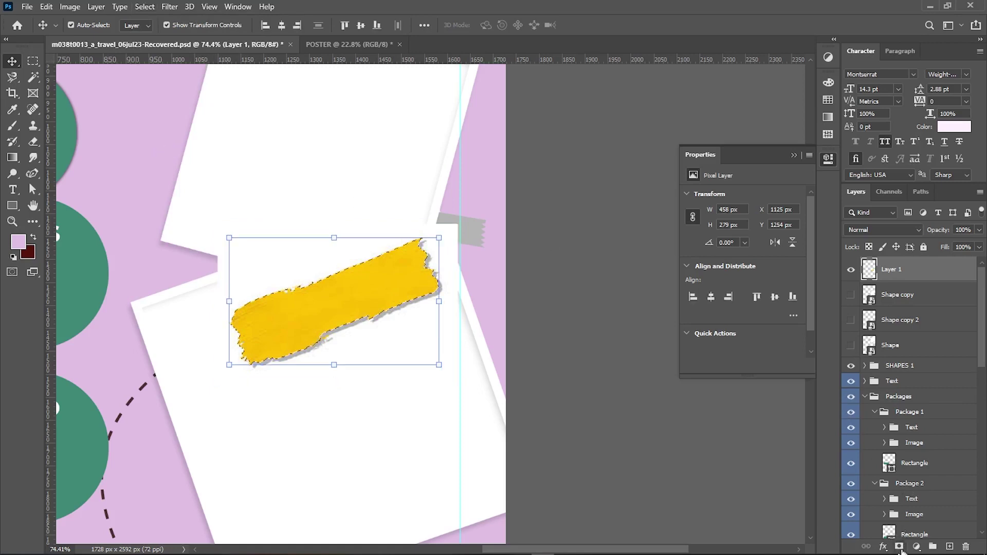
click(899, 547)
Step: Give the brush a #9e9e9e grey Color Overlay and convert it to a smart object
right_click(917, 280)
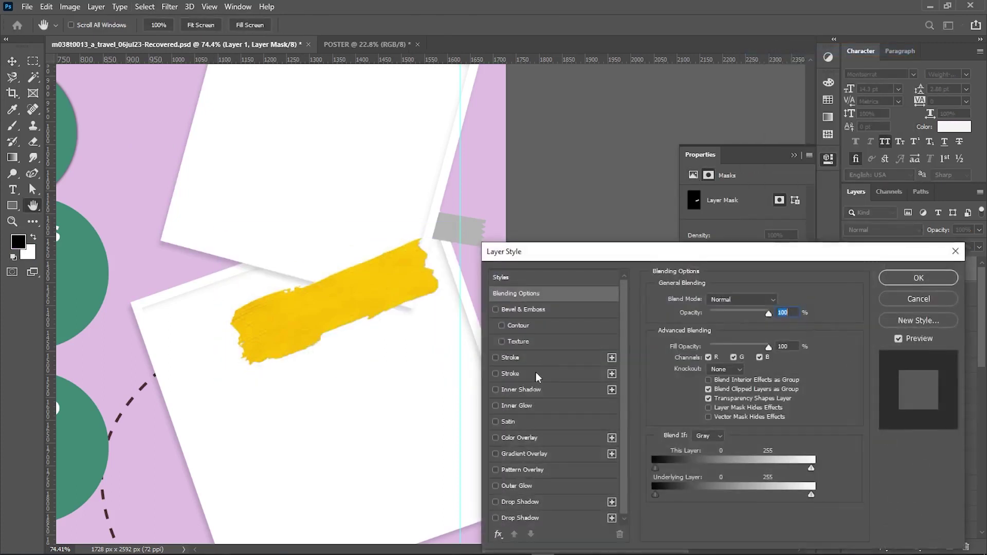
click(530, 437)
click(779, 301)
click(660, 153)
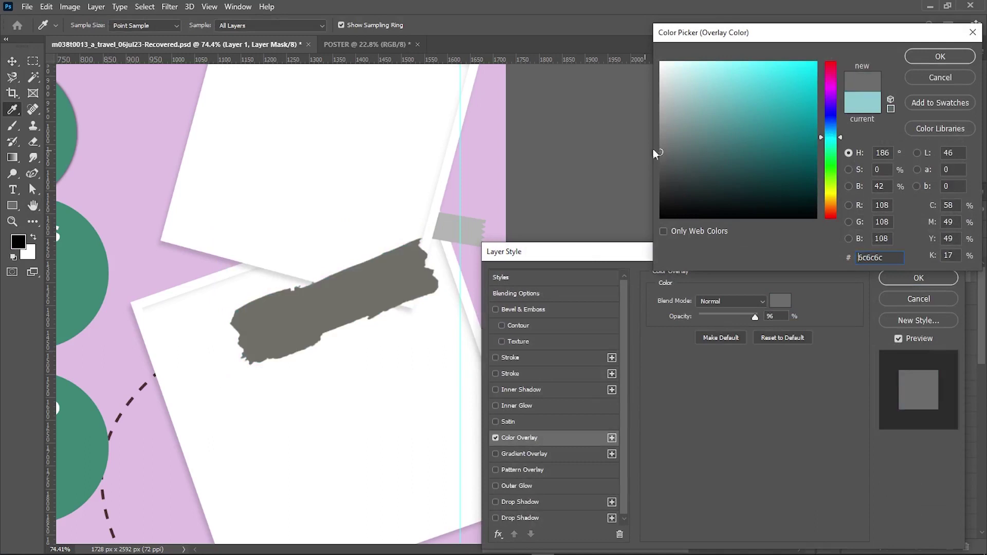
drag(661, 153, 661, 121)
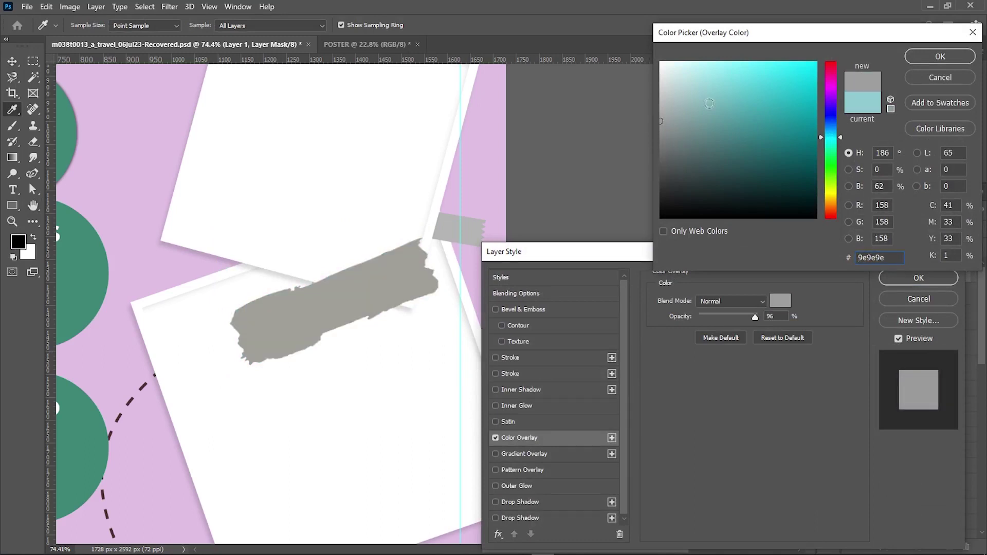
click(916, 62)
click(918, 277)
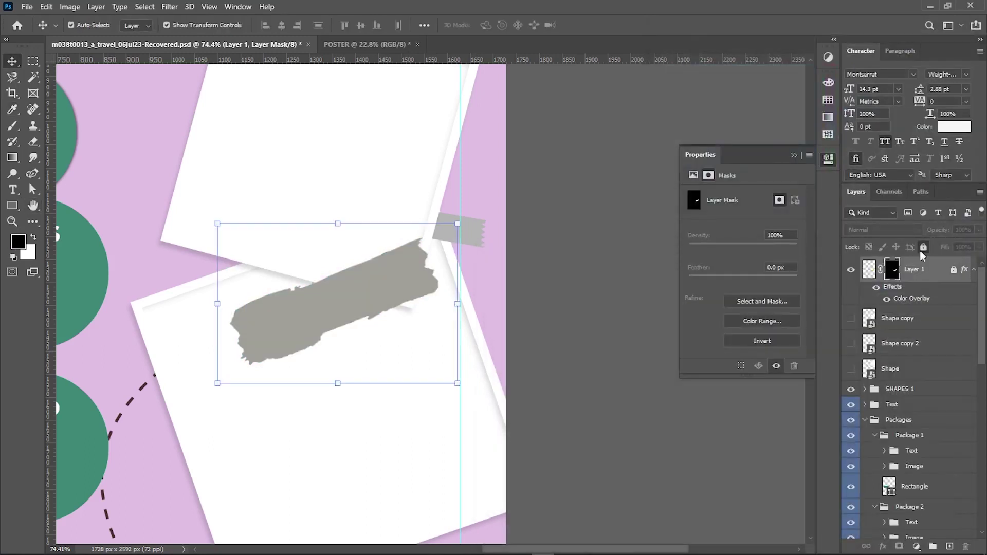
right_click(920, 265)
click(802, 203)
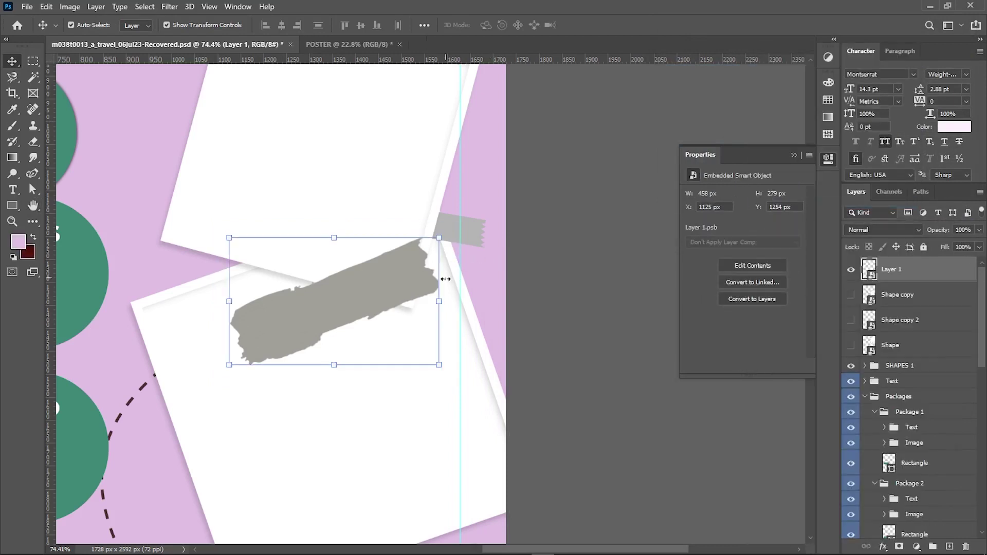
Step: Narrow, thin and tilt the grey tape over the paper's corner
drag(440, 302, 370, 302)
drag(334, 237, 305, 288)
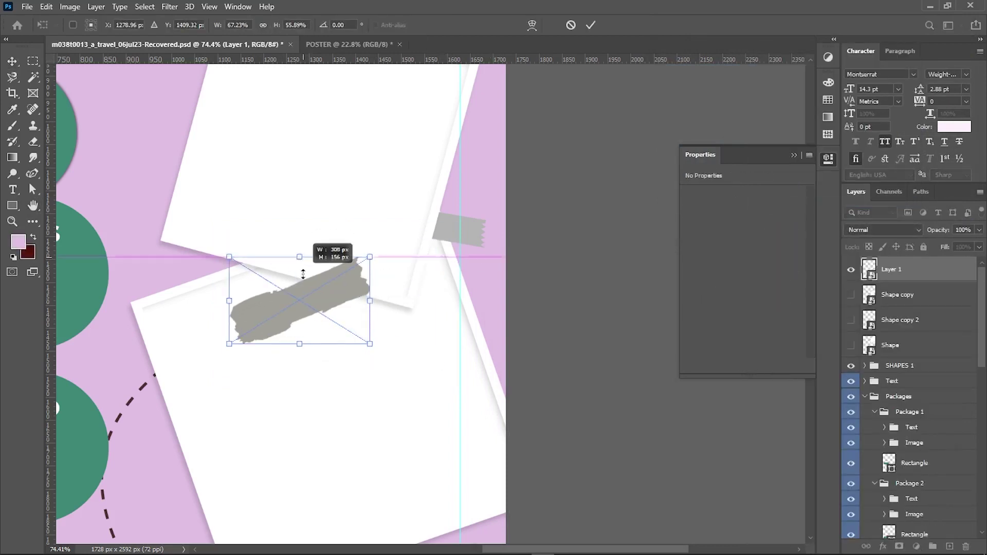
mouse_move(370, 312)
mouse_down()
mouse_move(355, 313)
mouse_move(378, 329)
mouse_up()
mouse_move(312, 301)
mouse_down()
mouse_move(420, 241)
mouse_move(432, 205)
mouse_move(375, 429)
mouse_move(242, 234)
mouse_move(236, 242)
mouse_up()
key(Escape)
Step: Resize and tilt a second tape piece over another photo paper
key(ctrl+t)
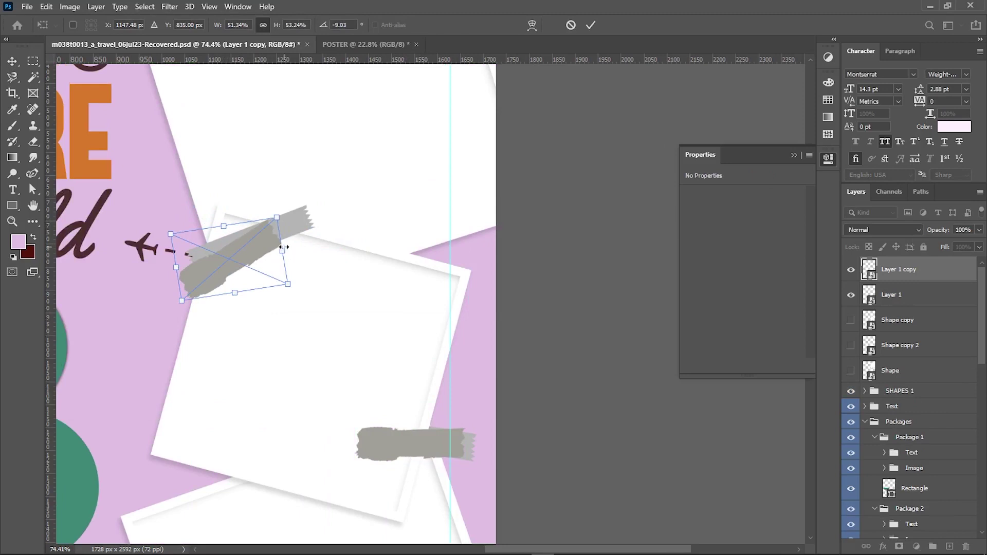
drag(309, 221, 322, 210)
mouse_move(253, 269)
mouse_down()
mouse_move(340, 283)
mouse_move(332, 290)
mouse_up()
key(Return)
Step: Duplicate the tape again and rotate it onto the top-right paper corner
scroll(275, 181, up, 3)
key(ctrl+j)
key(ctrl+t)
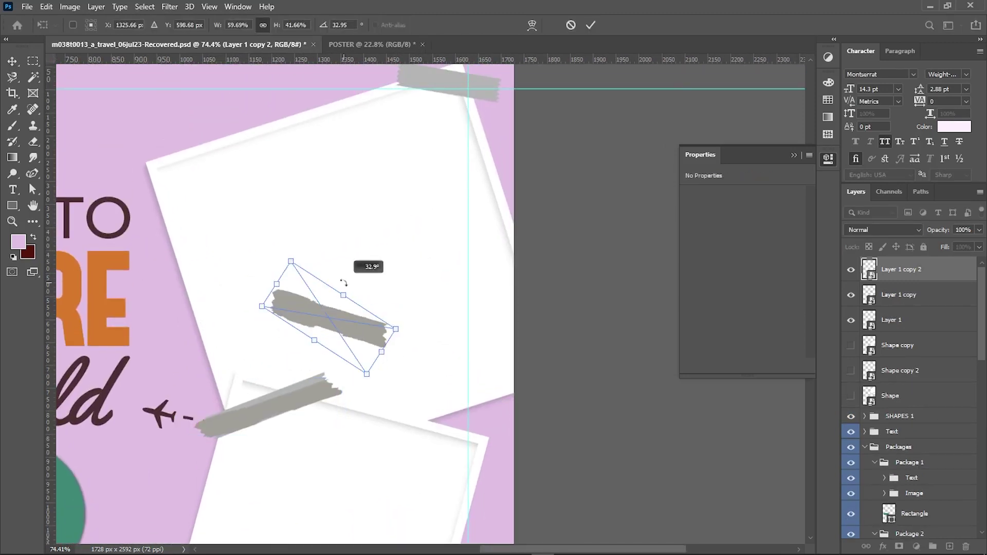
drag(341, 326, 461, 88)
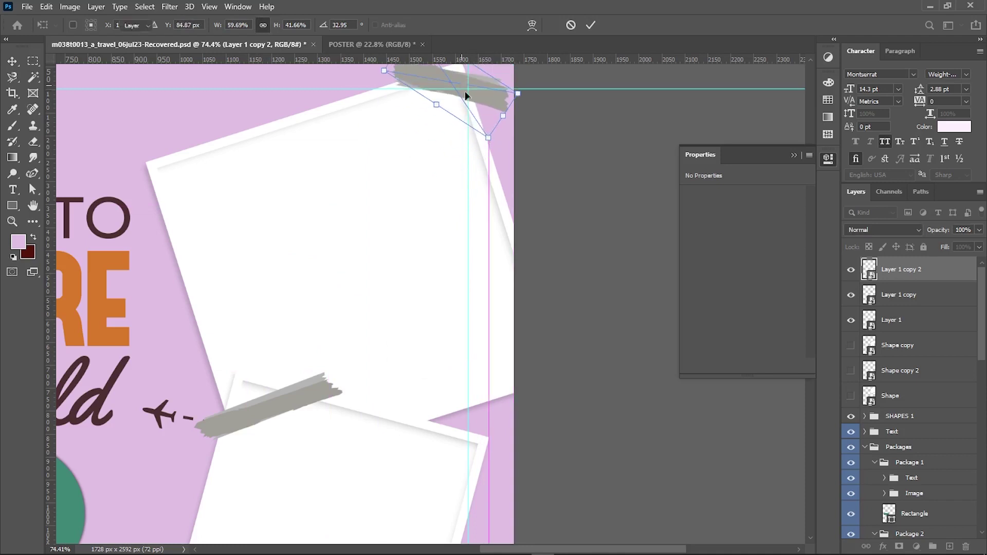
key(Return)
Step: Show the hidden frame outlines and tuck the lower paper's tape behind its frame
click(582, 264)
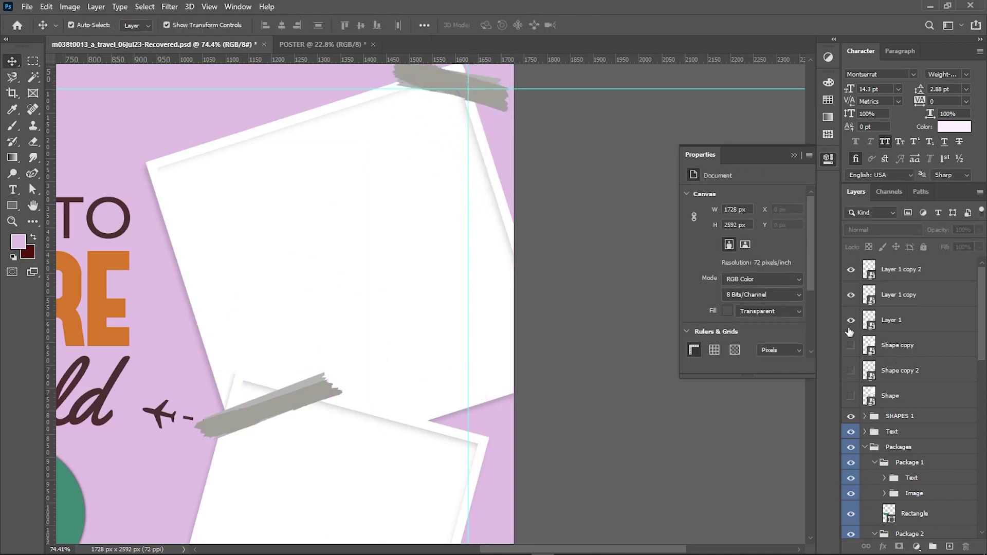
drag(851, 370, 852, 392)
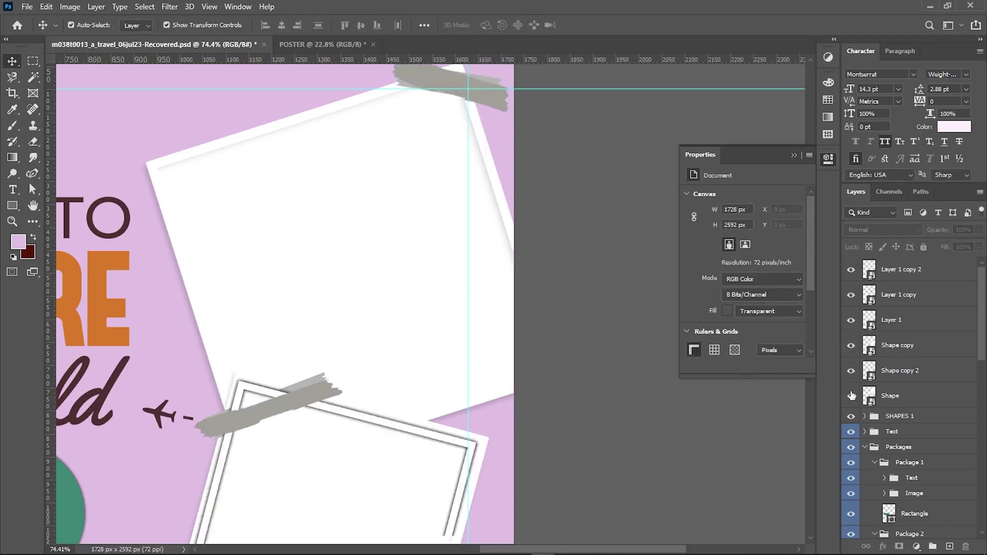
click(850, 395)
click(282, 391)
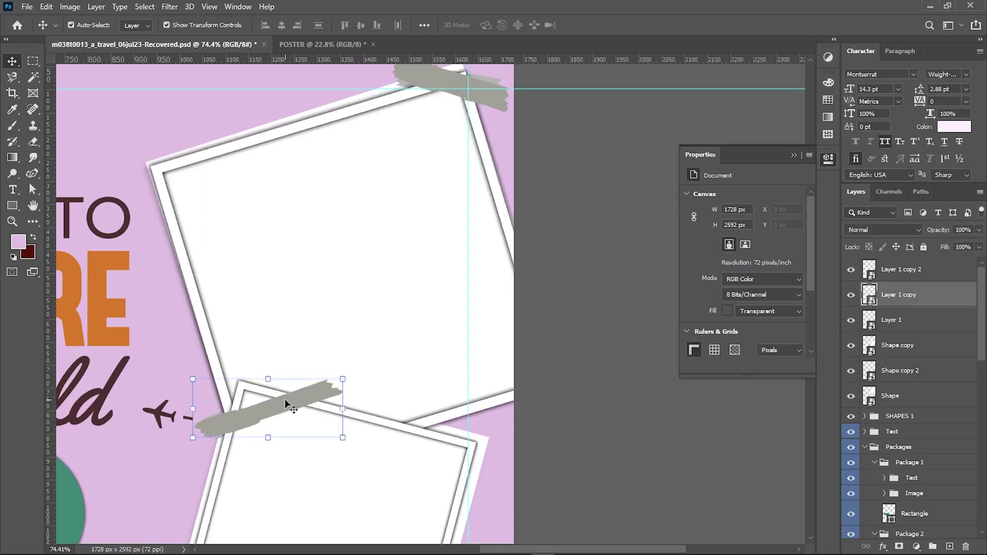
drag(909, 297, 911, 353)
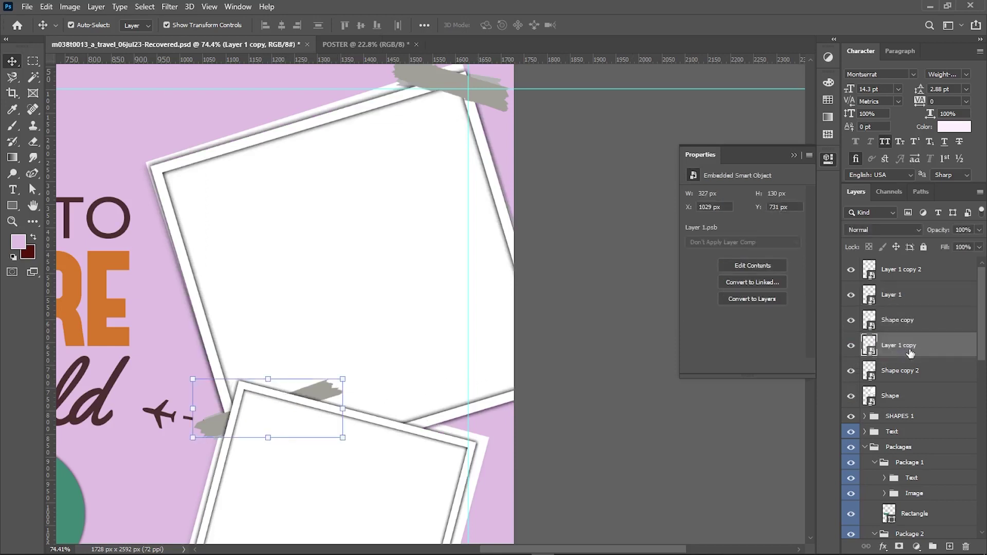
Step: Move the right-edge tape layer behind its photo frame
drag(569, 394, 546, 161)
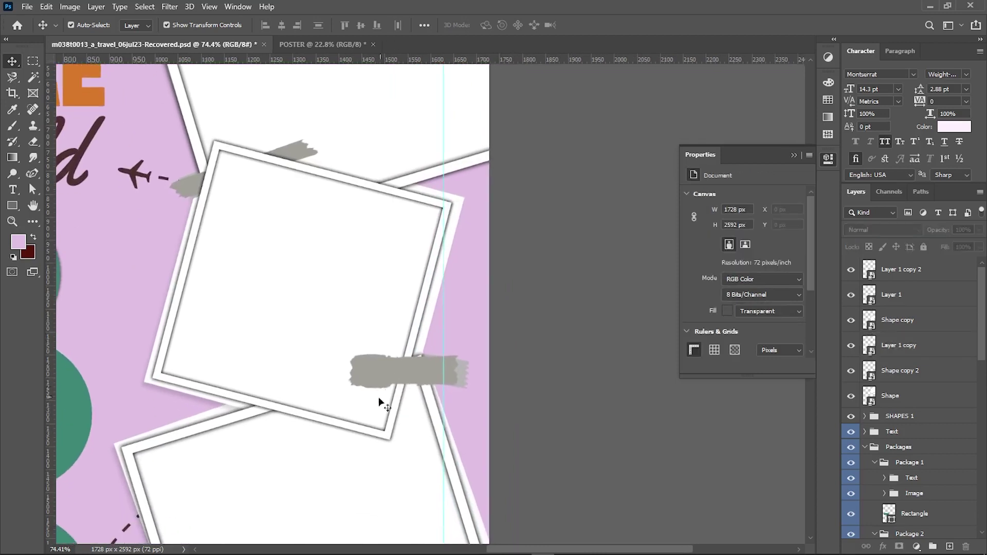
click(407, 375)
drag(891, 297, 882, 371)
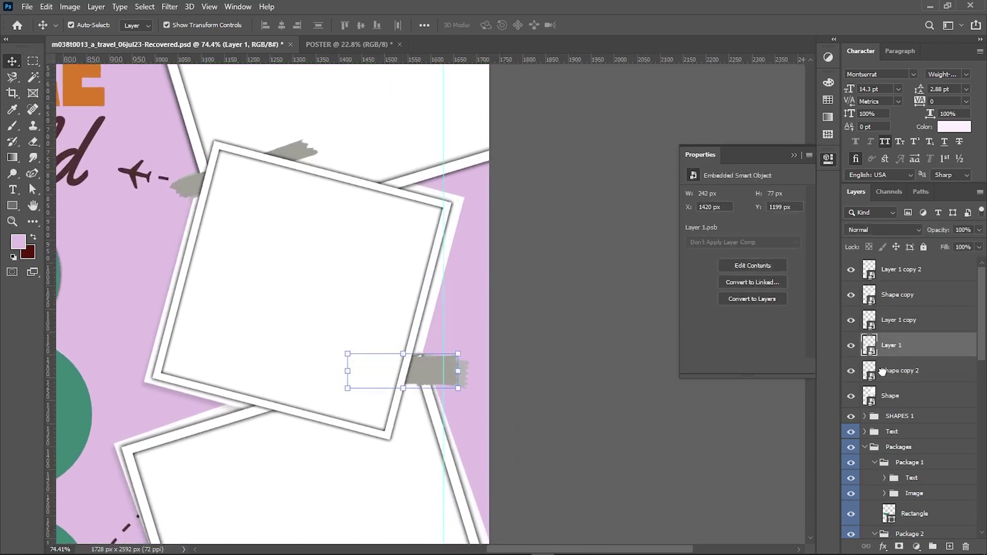
click(703, 428)
drag(673, 416, 663, 327)
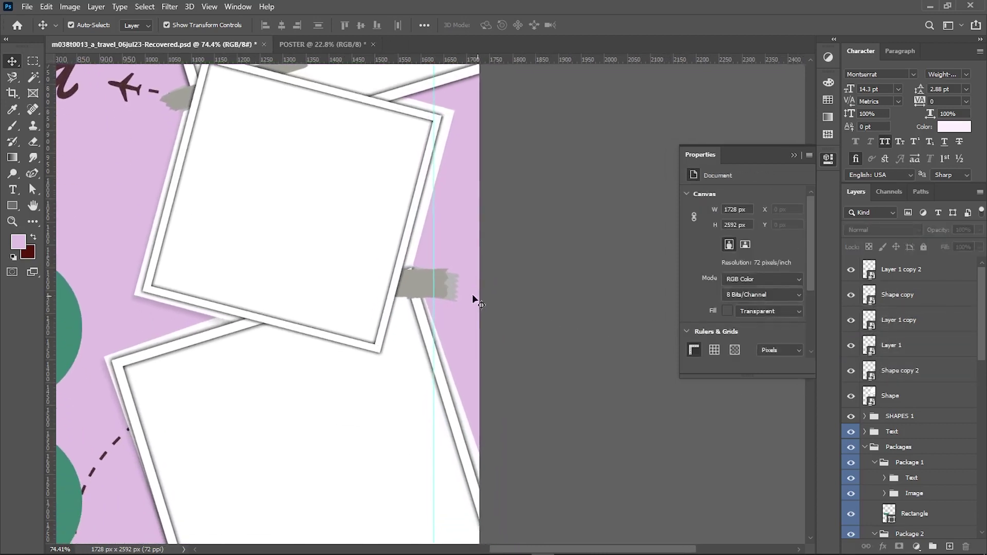
click(890, 350)
Step: Convert the six frame and tape layers into one smart object
click(905, 400)
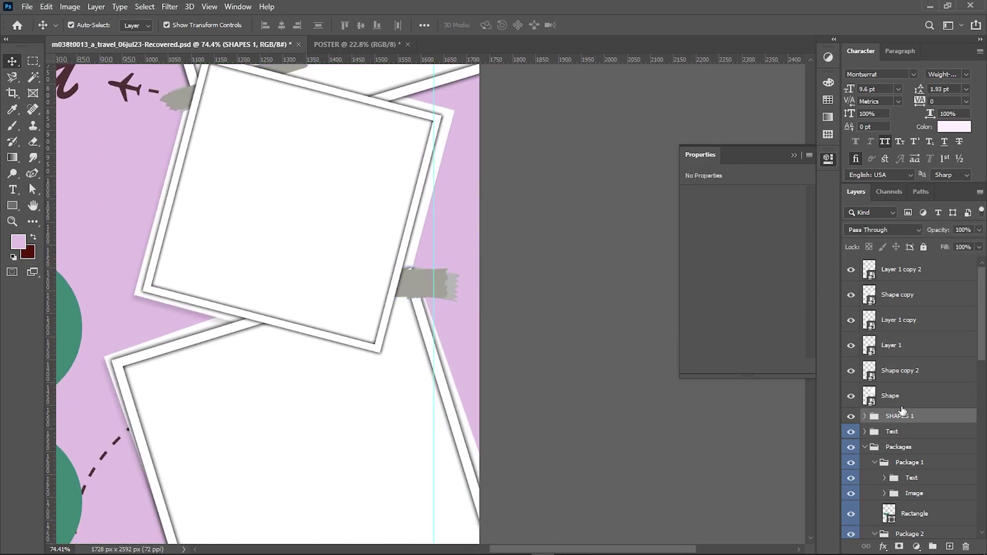
shift+click(901, 281)
right_click(902, 281)
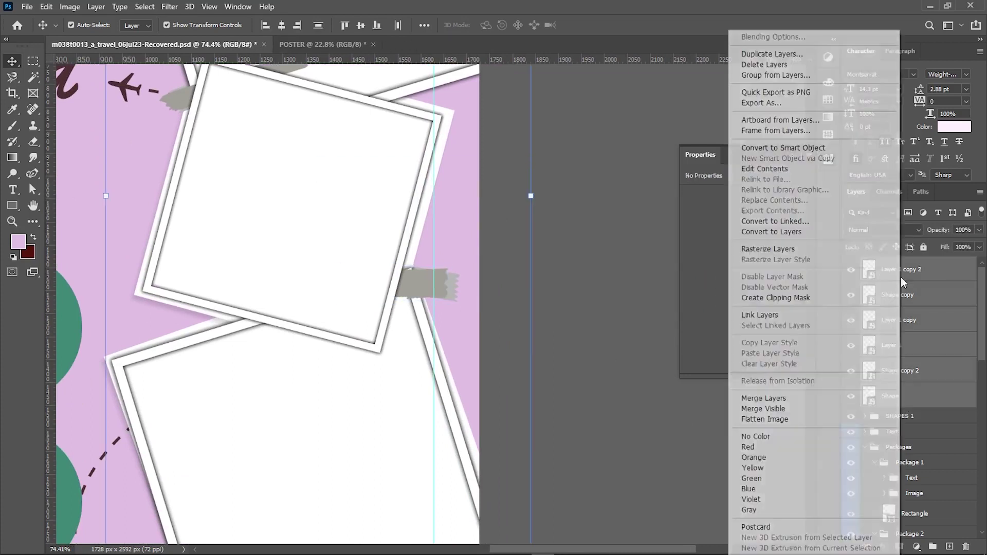
click(771, 148)
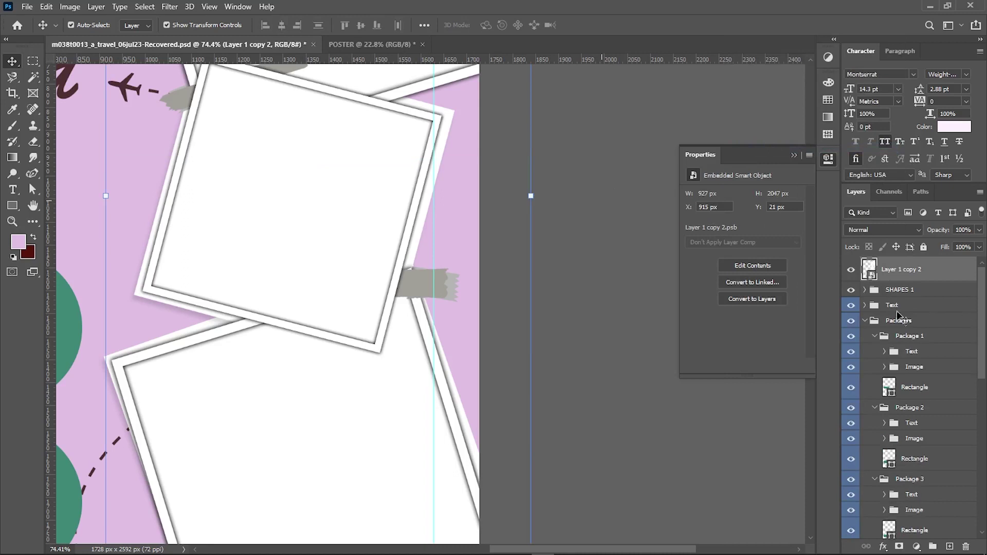
mouse_move(377, 273)
mouse_down()
mouse_move(375, 352)
mouse_move(335, 245)
mouse_up()
key(Return)
Step: In the smart object's contents, shift the middle photo paper about 90 px right
double_click(872, 276)
click(594, 254)
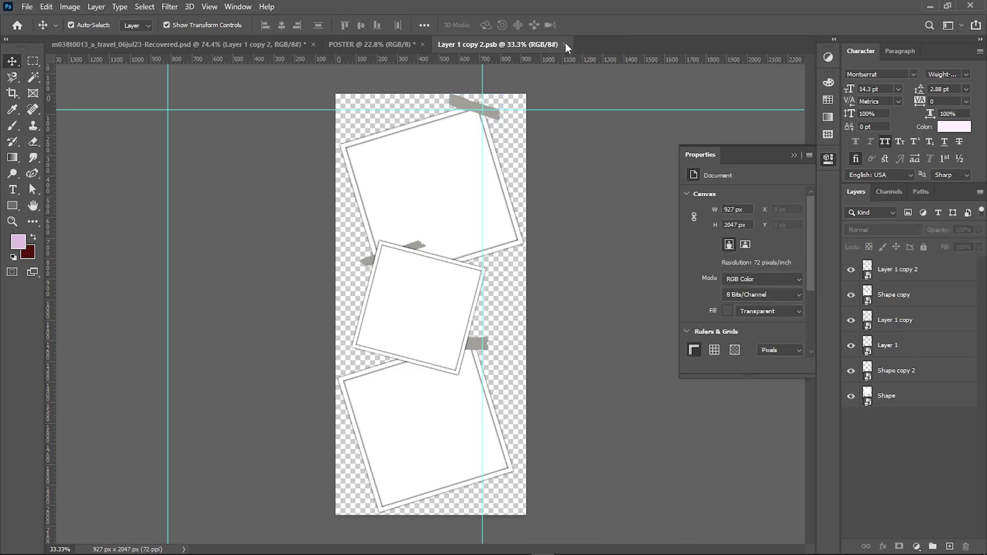
drag(430, 275, 476, 275)
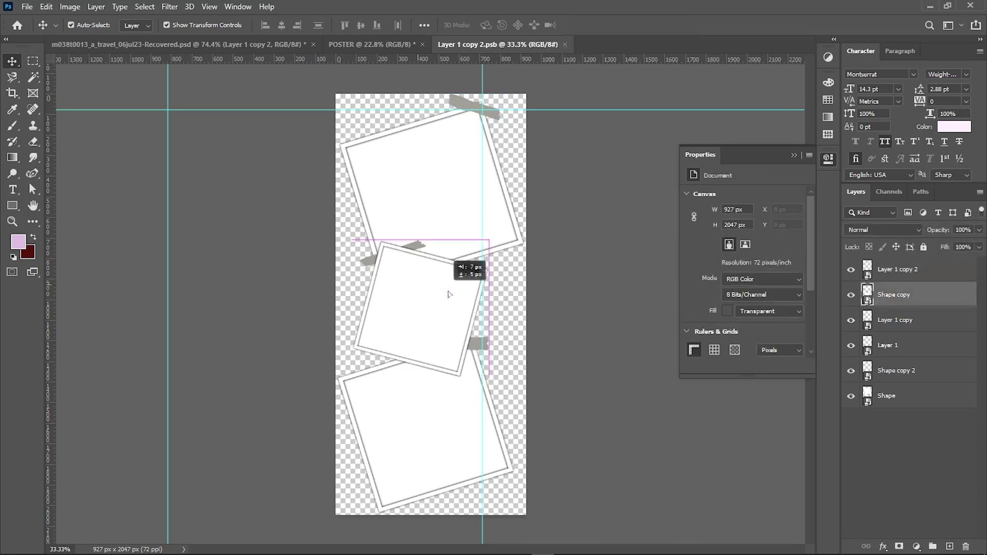
click(610, 45)
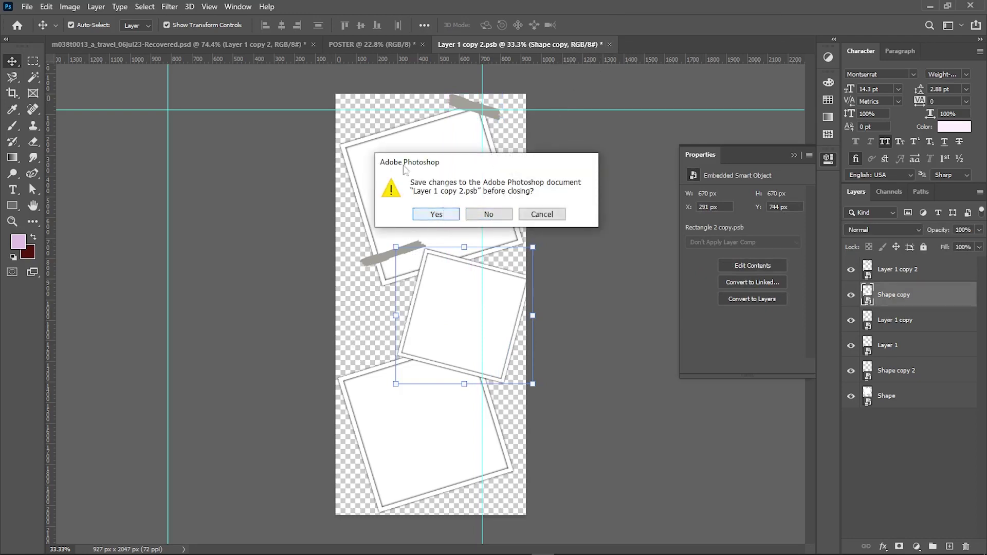
Step: Place the photo-frame smart object in POSTER, scaled to about 33% beside the route cards
click(489, 215)
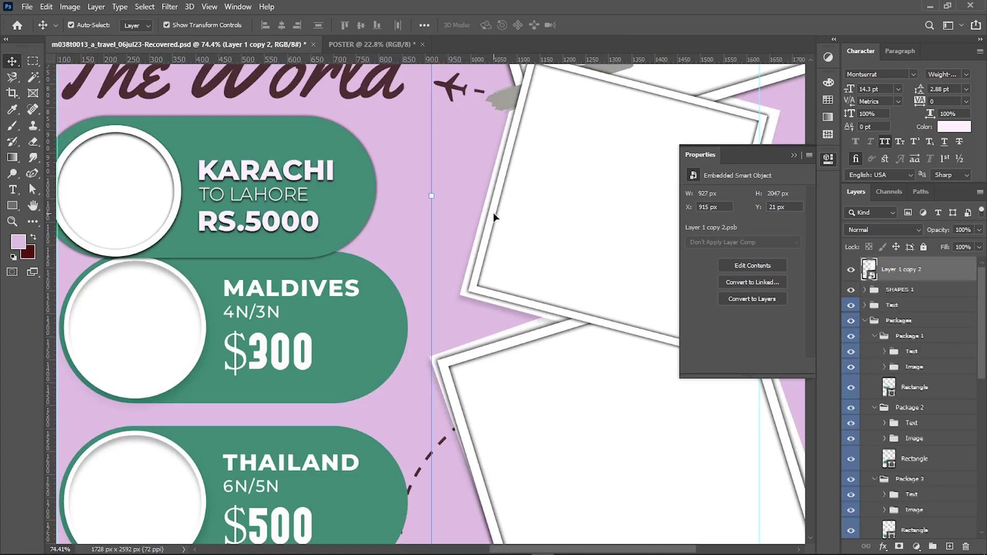
drag(515, 248, 564, 307)
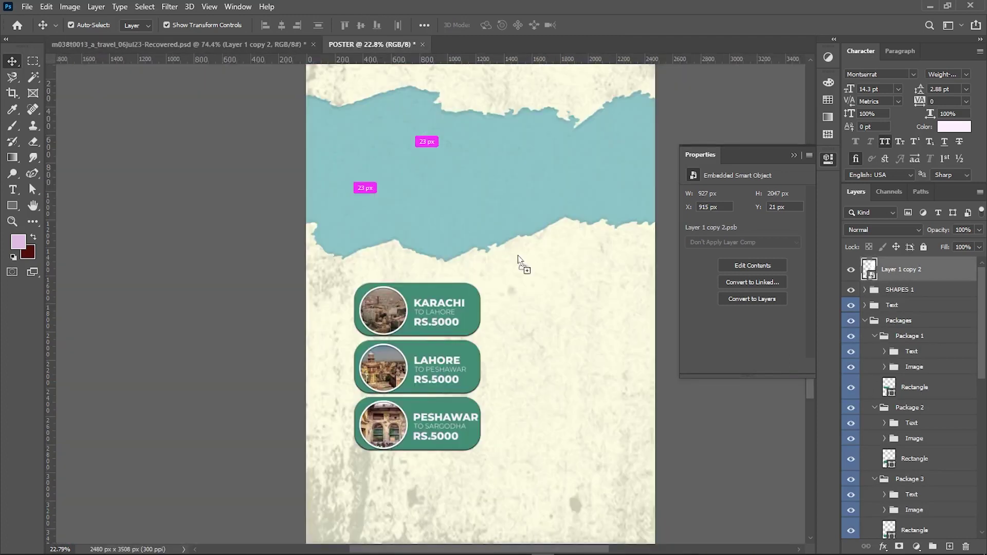
key(ctrl+t)
mouse_move(608, 319)
mouse_down()
mouse_move(631, 344)
mouse_move(586, 361)
mouse_up()
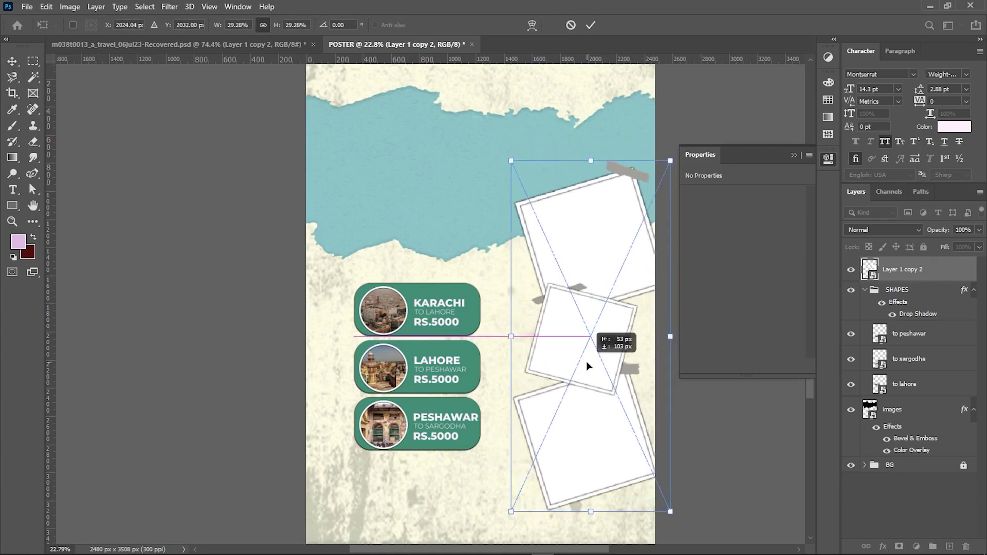
drag(668, 337, 675, 334)
key(Return)
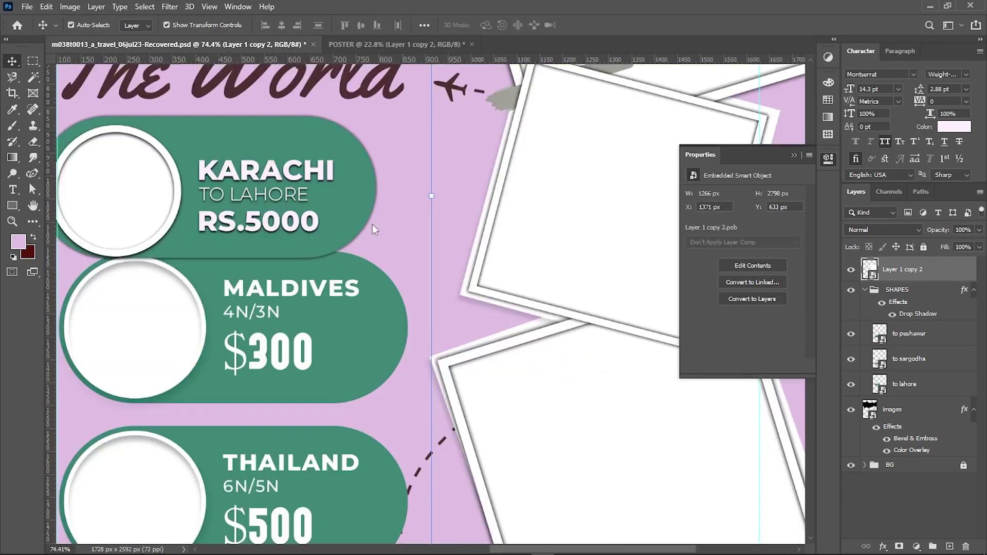
Step: In the travel template, delete the copied frames layer and the TO LAHORE text line
drag(245, 57, 372, 225)
scroll(372, 226, down, 3)
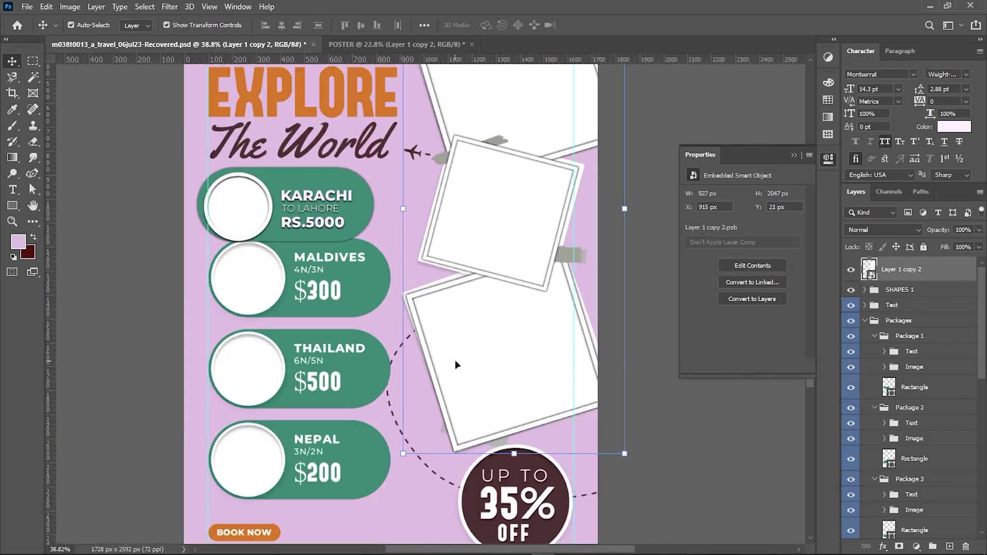
drag(426, 360, 395, 351)
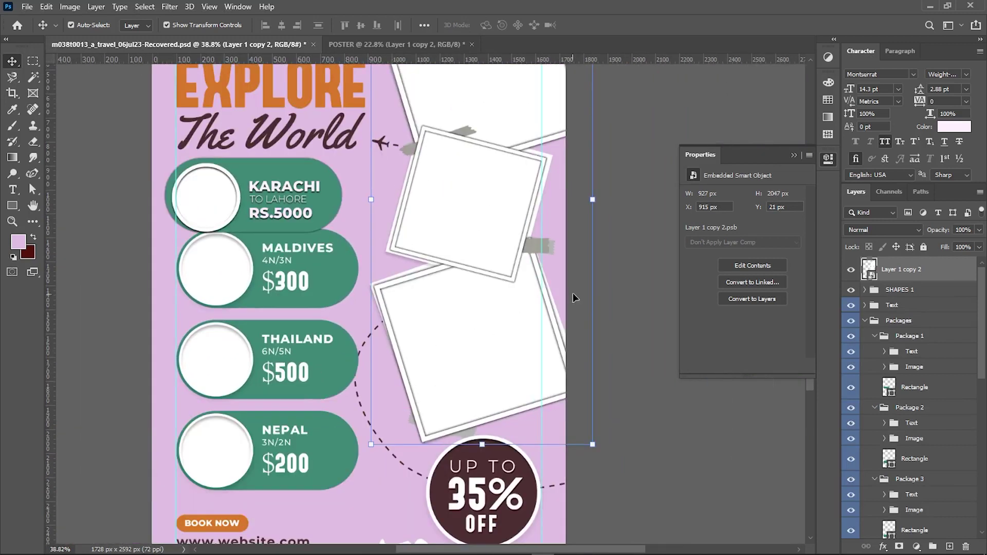
key(Delete)
click(262, 200)
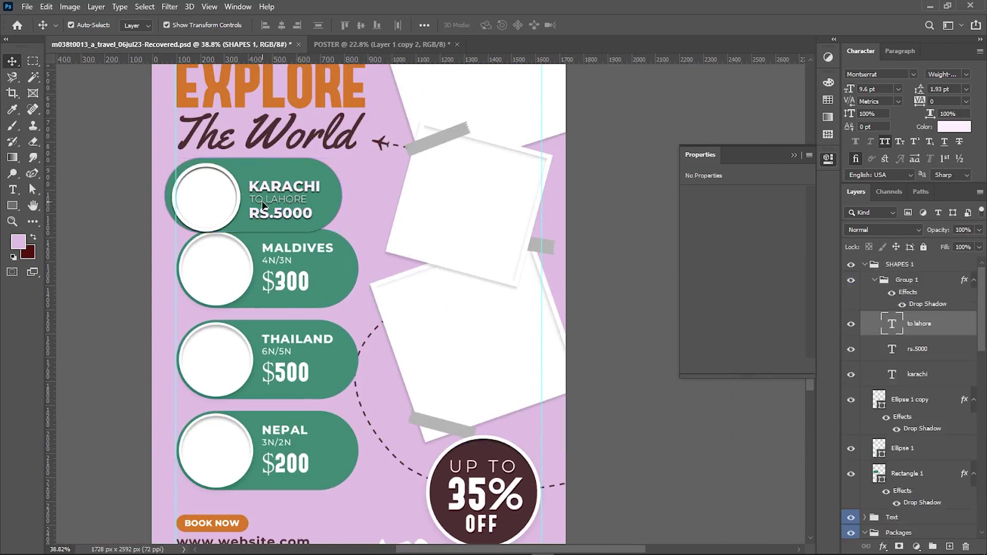
key(Delete)
click(418, 348)
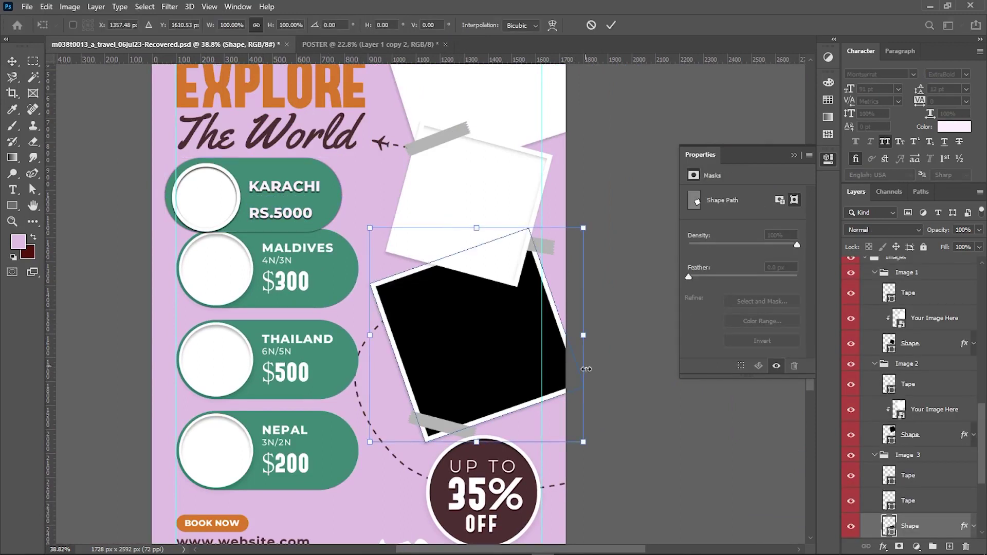
key(Delete)
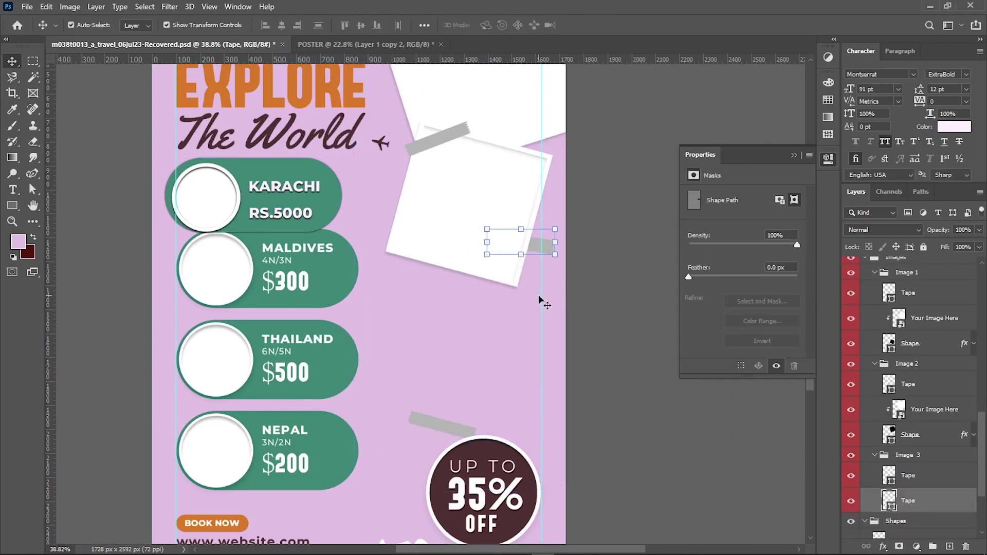
key(ctrl+z)
Step: Delete the Thailand, Karachi, Maldives and Nepal package pills from the template
click(233, 398)
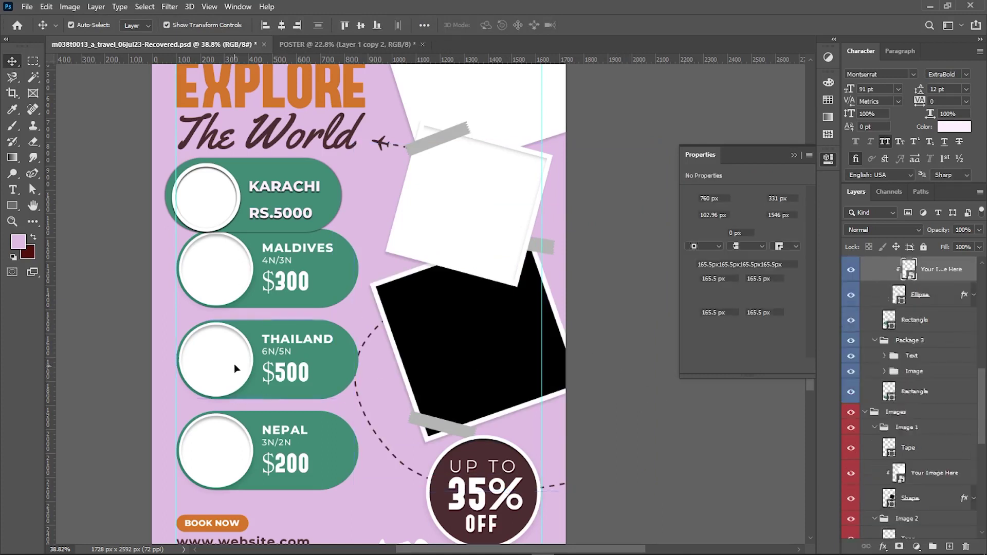
drag(113, 339, 264, 381)
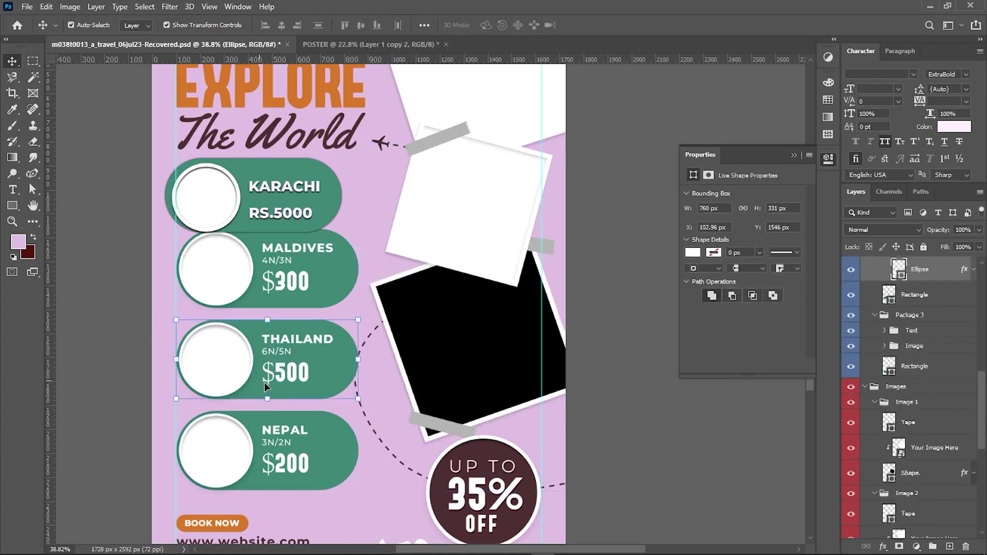
key(Delete)
click(284, 186)
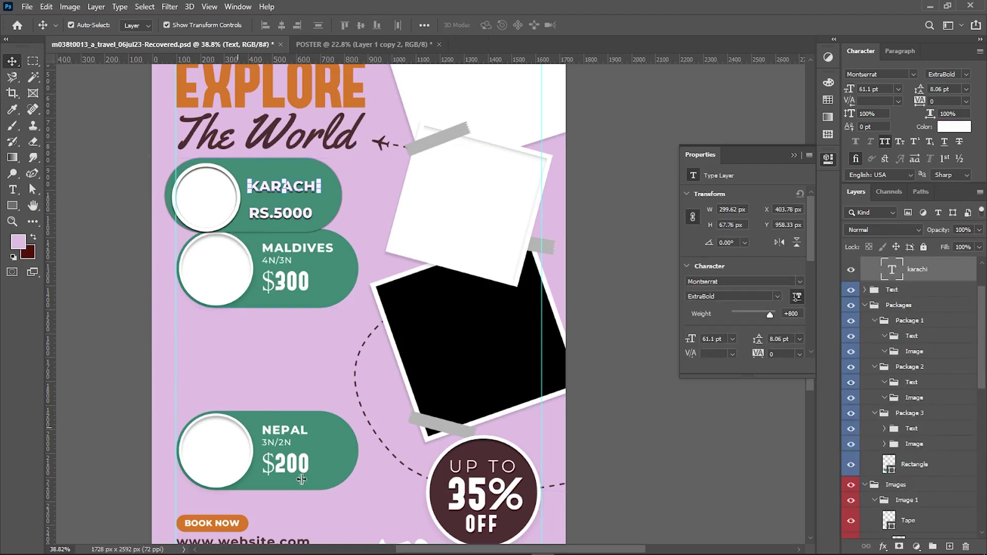
drag(296, 465, 276, 414)
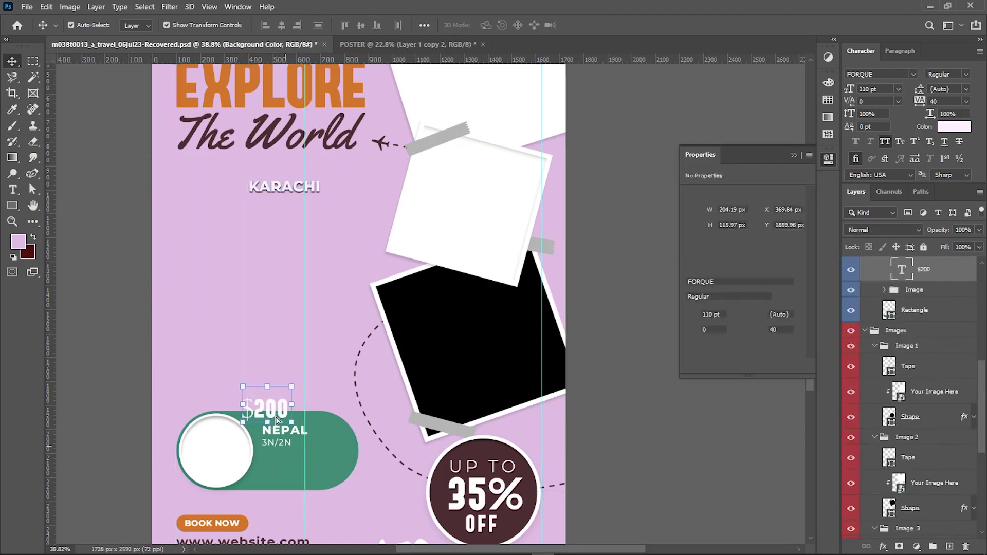
drag(115, 392, 355, 478)
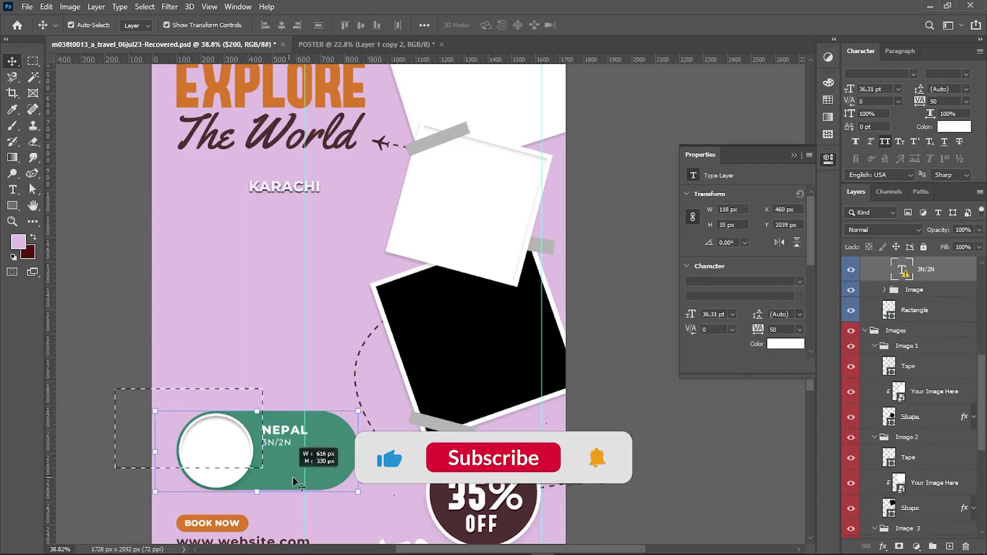
key(Delete)
Step: Delete the remaining tape strips and photo frames from the template
click(455, 421)
key(Delete)
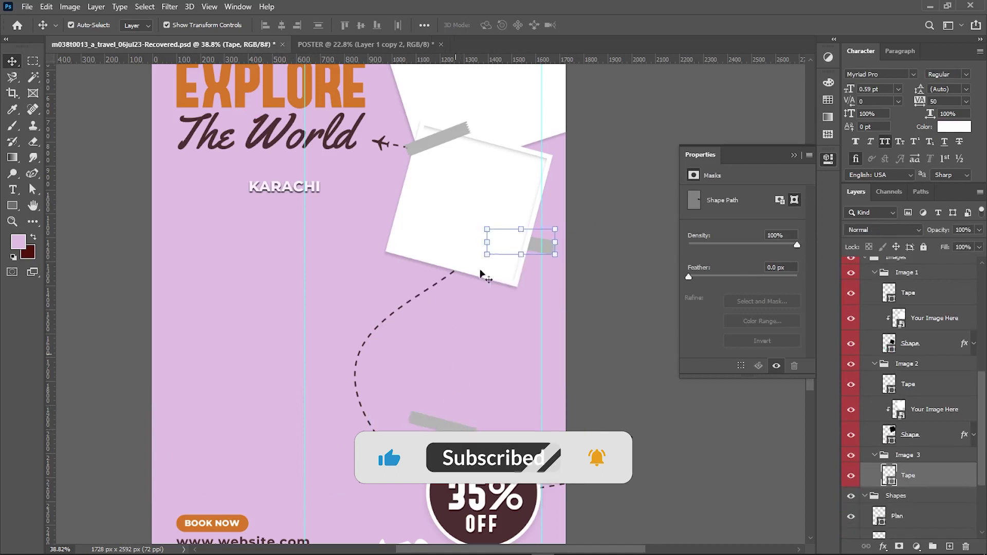
click(499, 256)
key(Delete)
scroll(586, 203, up, 3)
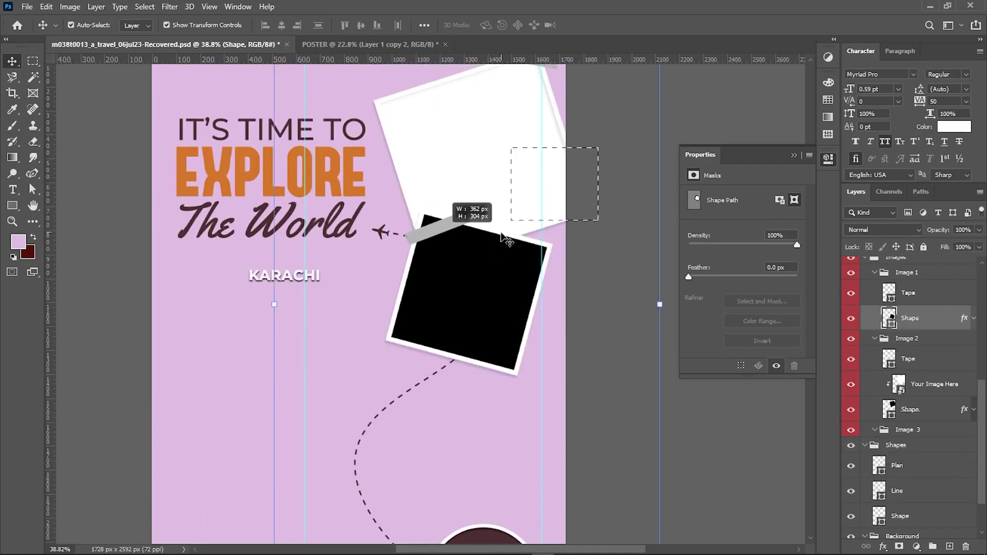
drag(595, 150, 493, 224)
key(Delete)
key(Delete)
click(471, 214)
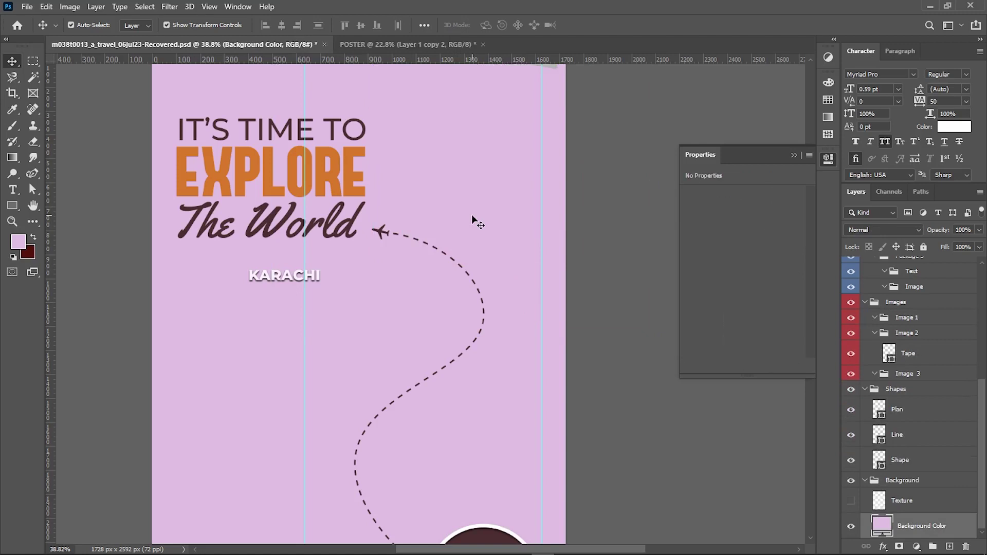
scroll(470, 420, down, 3)
scroll(417, 203, down, 2)
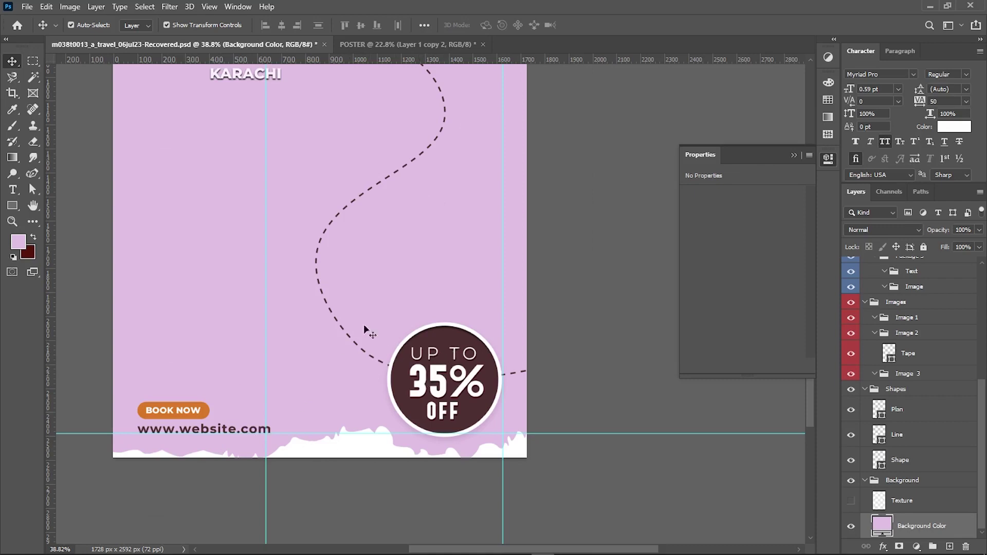
click(401, 43)
Step: Draw a rectangle below the Peshawar package filled with dark brown-orange #a35200
drag(401, 464, 369, 263)
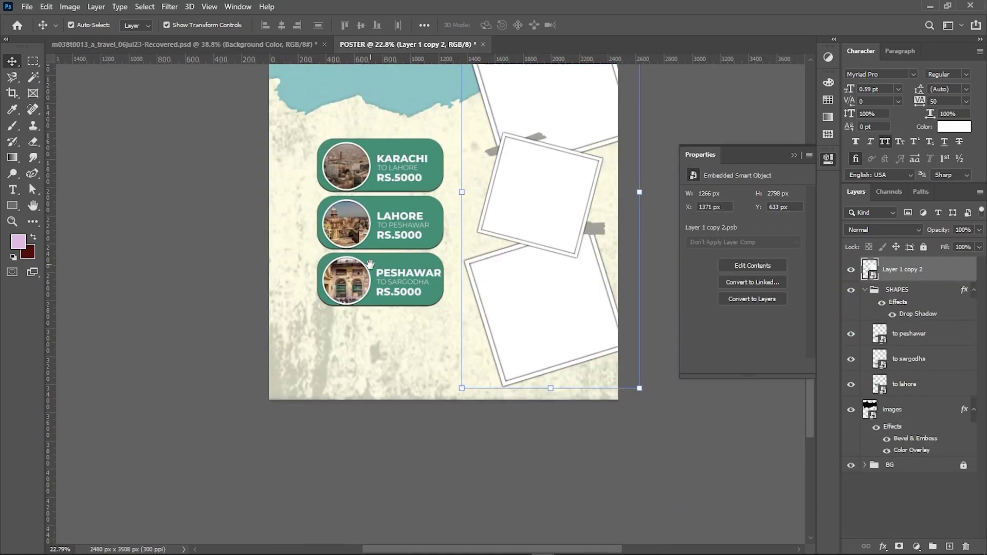
click(12, 205)
drag(286, 333, 383, 357)
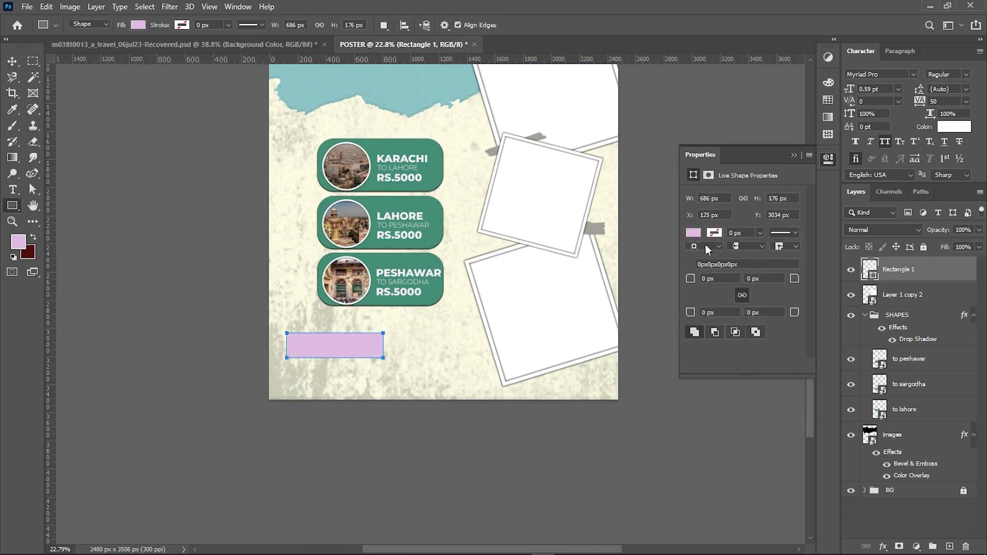
click(693, 232)
click(847, 261)
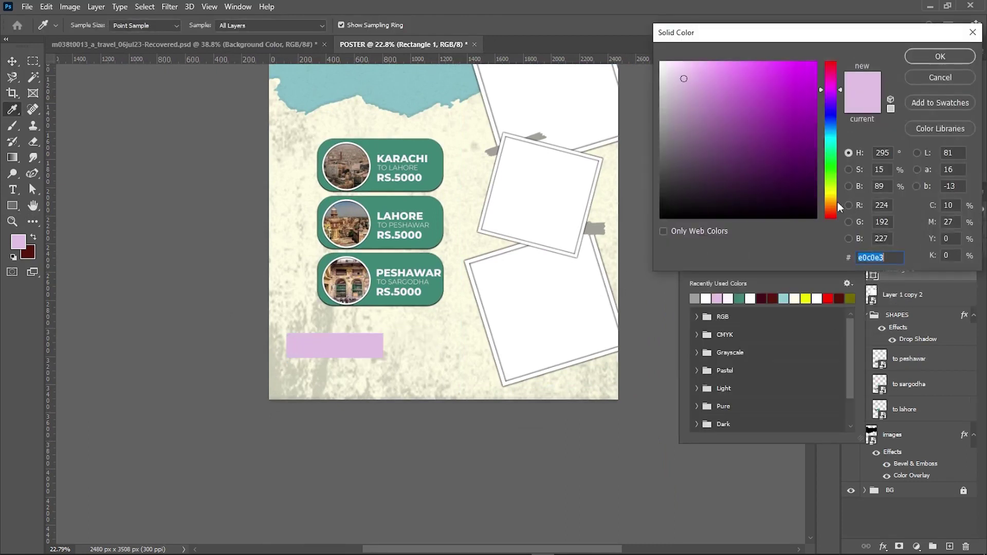
text(ff8400)
click(913, 57)
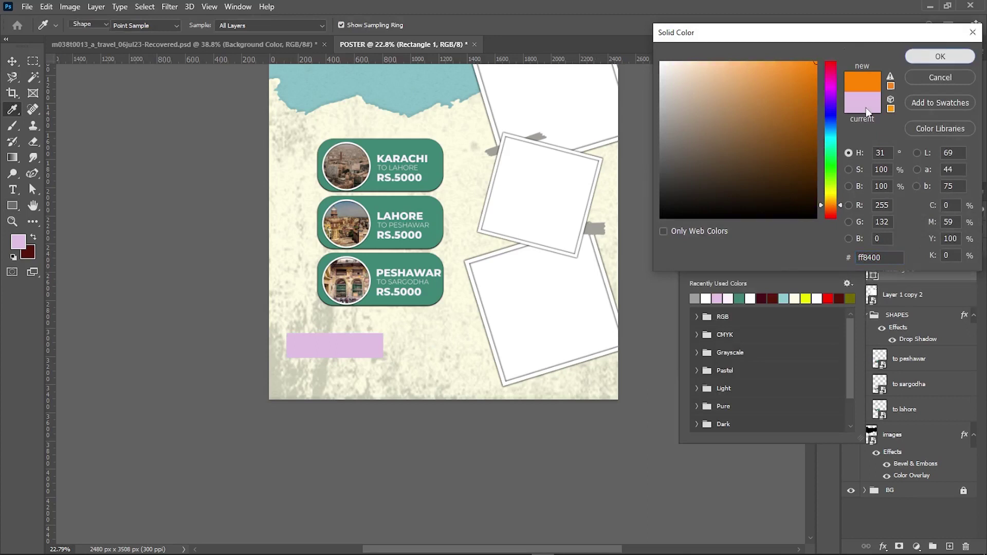
click(849, 257)
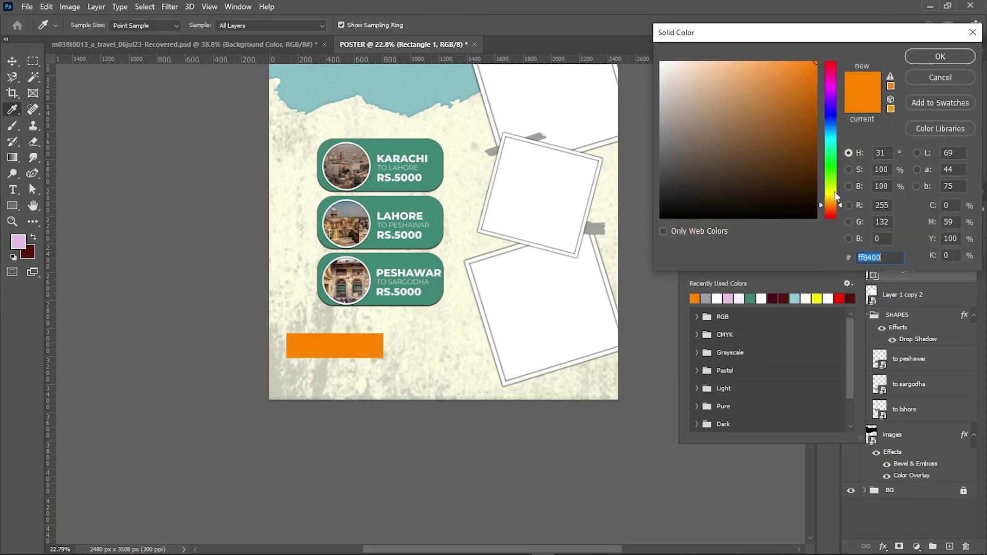
text(a35200)
click(924, 56)
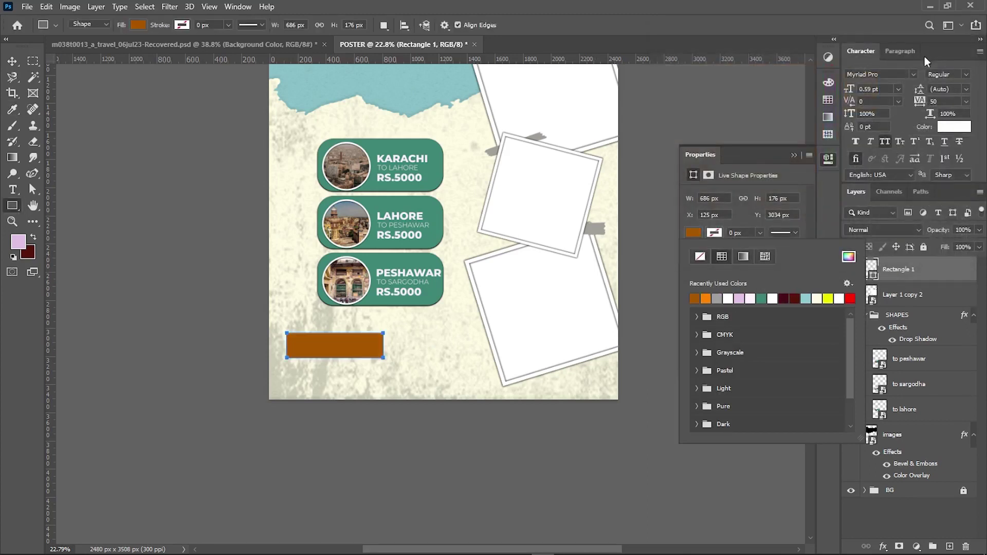
Step: Keep the #a35200 fill and round the rectangle's corners to 88 px
click(739, 299)
click(693, 232)
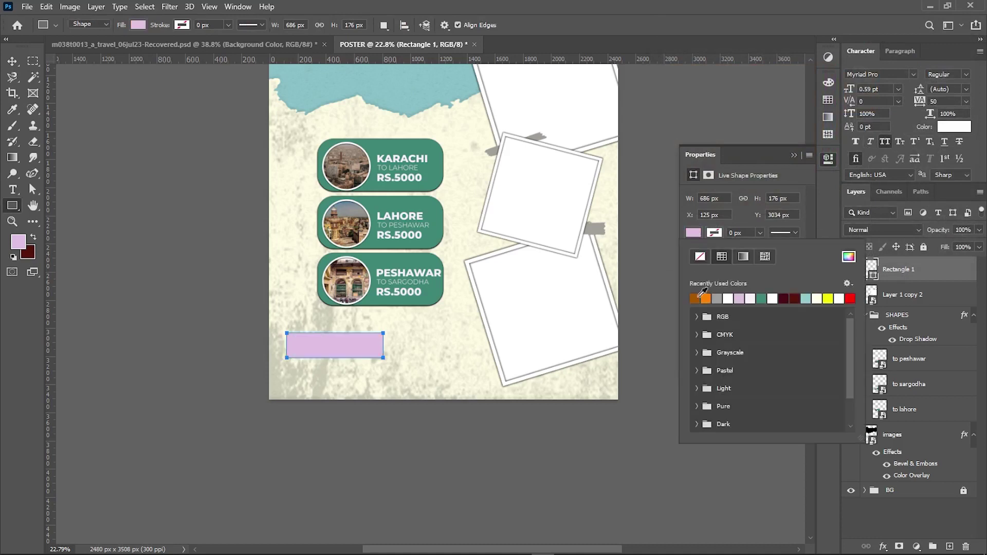
click(700, 357)
click(698, 264)
drag(702, 282, 730, 282)
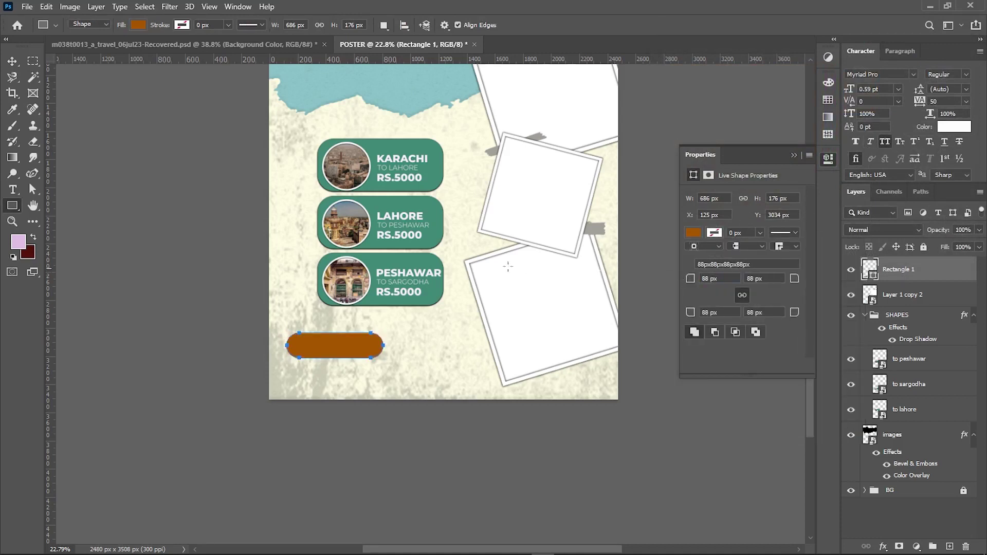
click(11, 62)
click(128, 44)
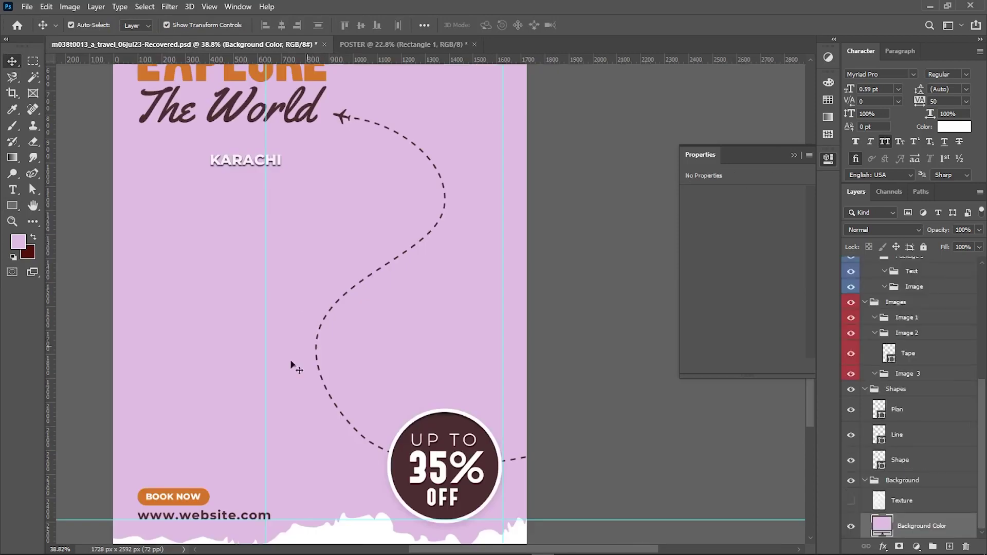
click(366, 45)
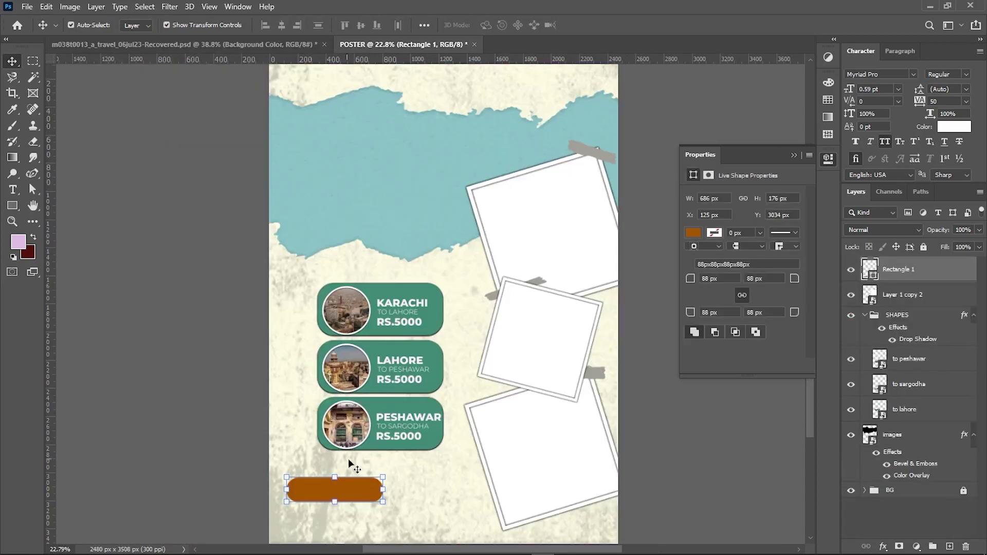
Step: Create a 33 pt Montserrat Black BOOK NOW text layer on the poster
scroll(375, 447, up, 1)
scroll(357, 428, up, 1)
scroll(359, 426, up, 1)
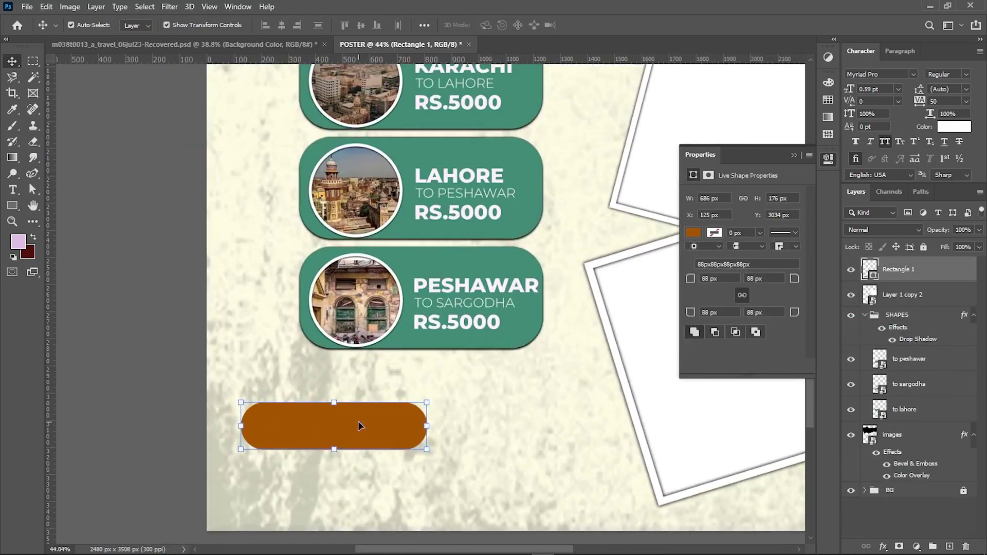
scroll(362, 361, up, 1)
key(t)
click(270, 374)
text(b)
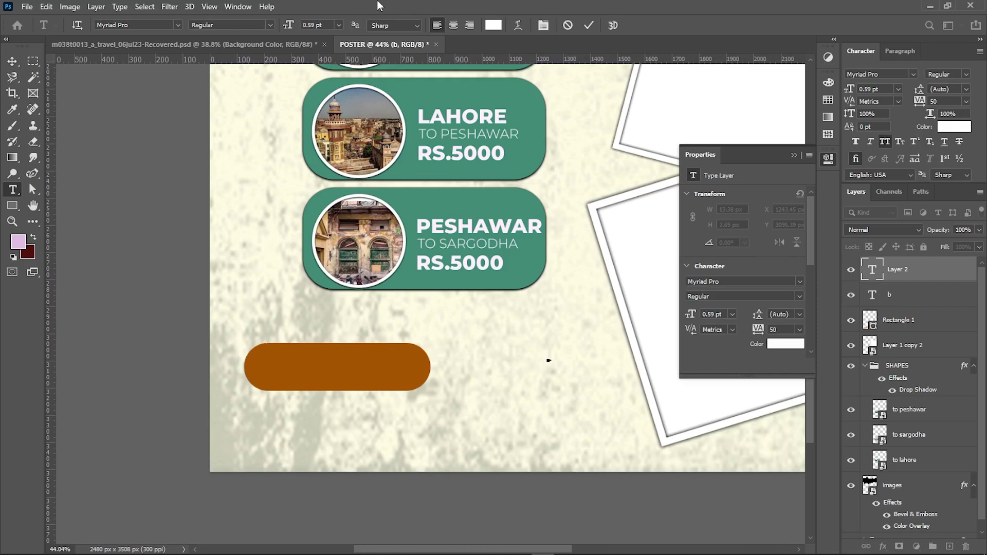
drag(291, 24, 313, 25)
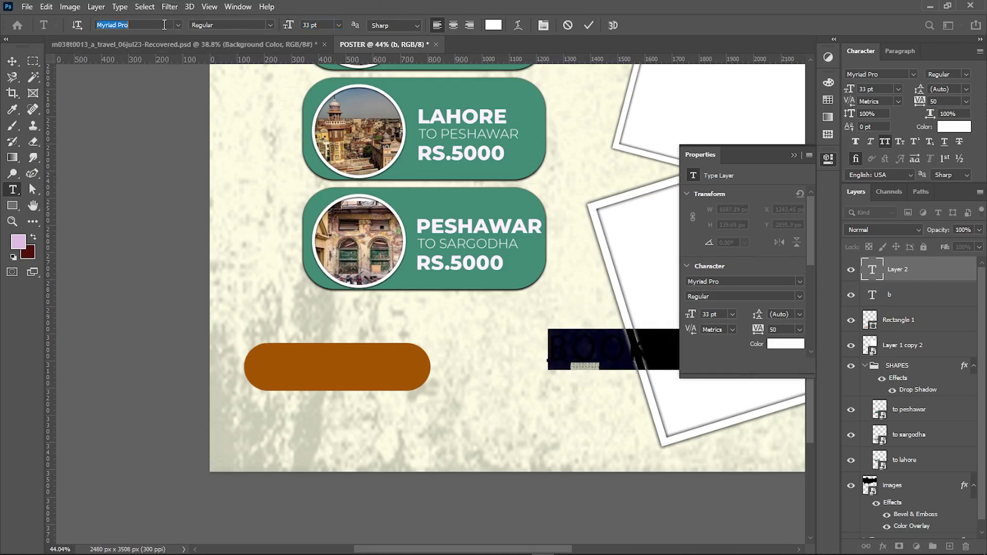
text(mont)
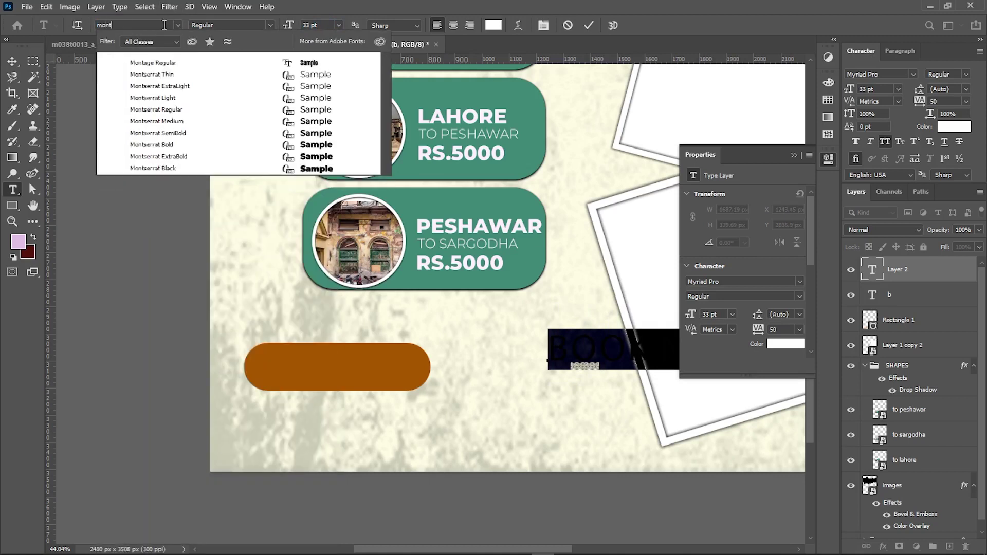
click(211, 169)
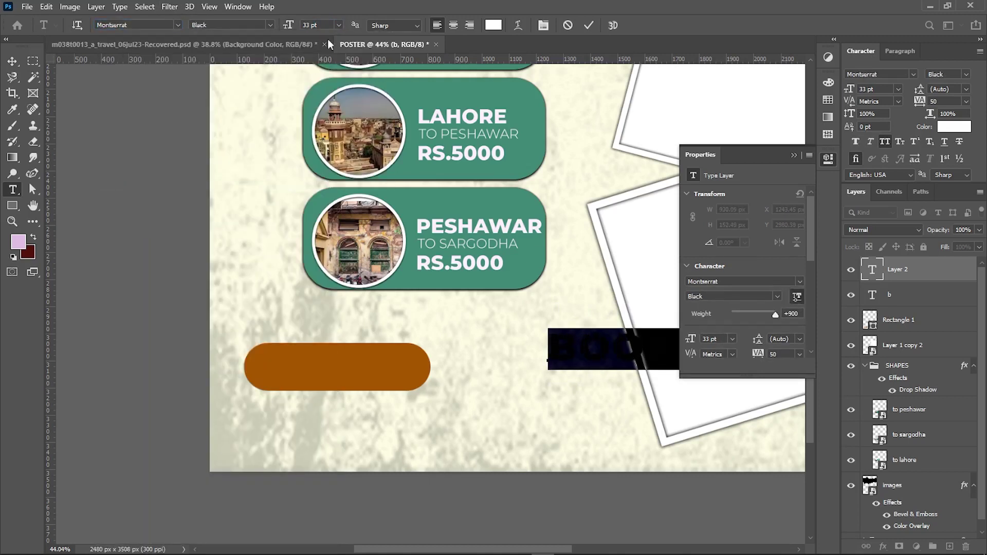
click(15, 62)
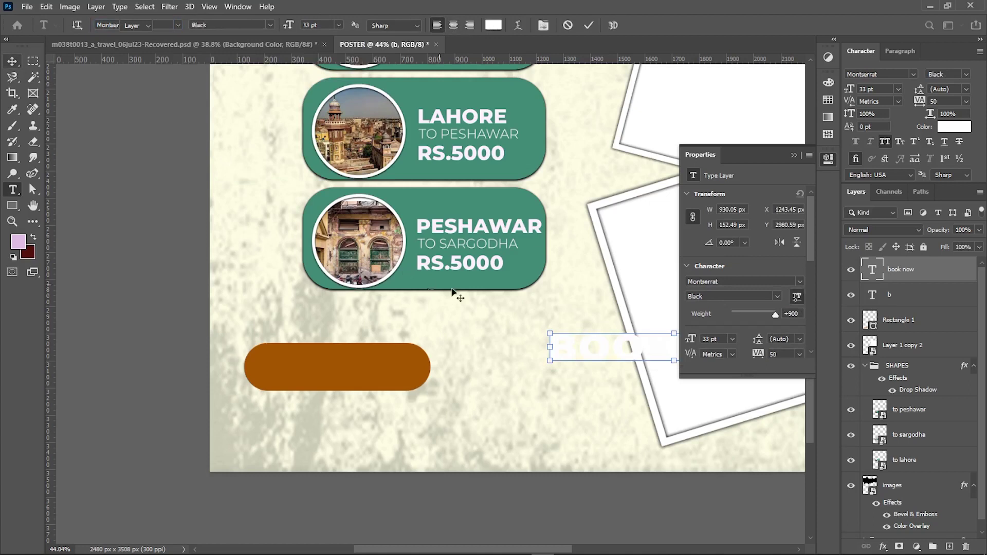
Step: Move and shrink the BOOK NOW text to sit centred on the brown button
drag(591, 354, 289, 373)
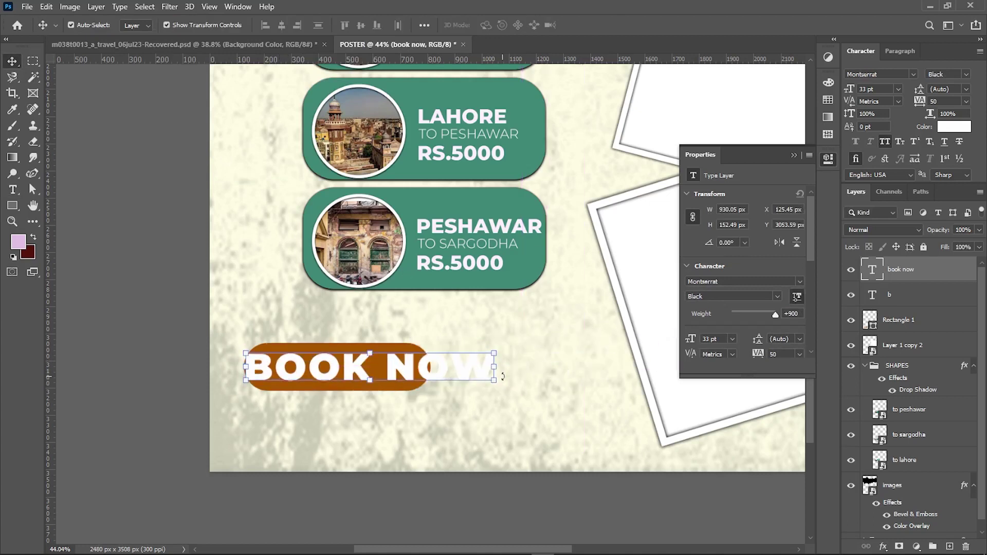
drag(487, 370, 380, 369)
key(Return)
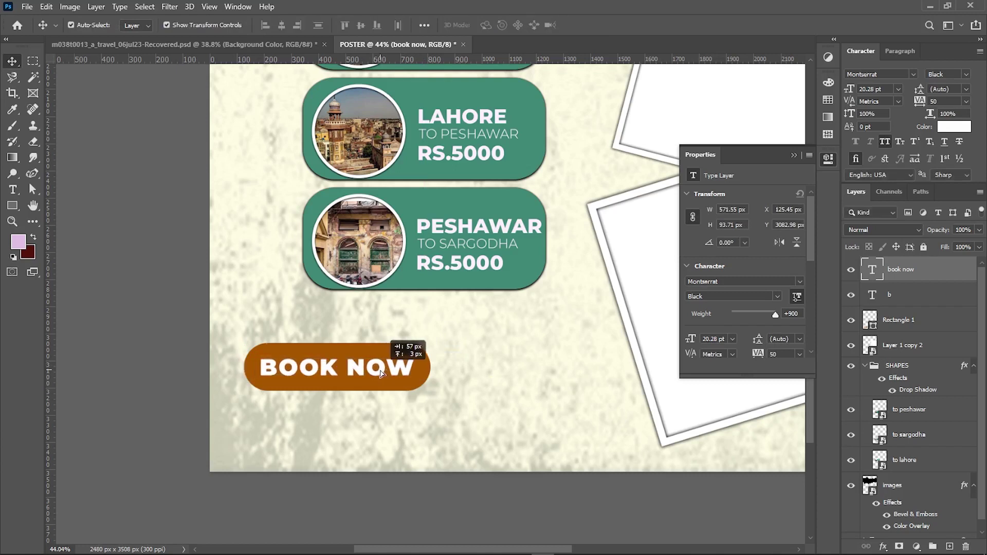
drag(434, 434, 306, 367)
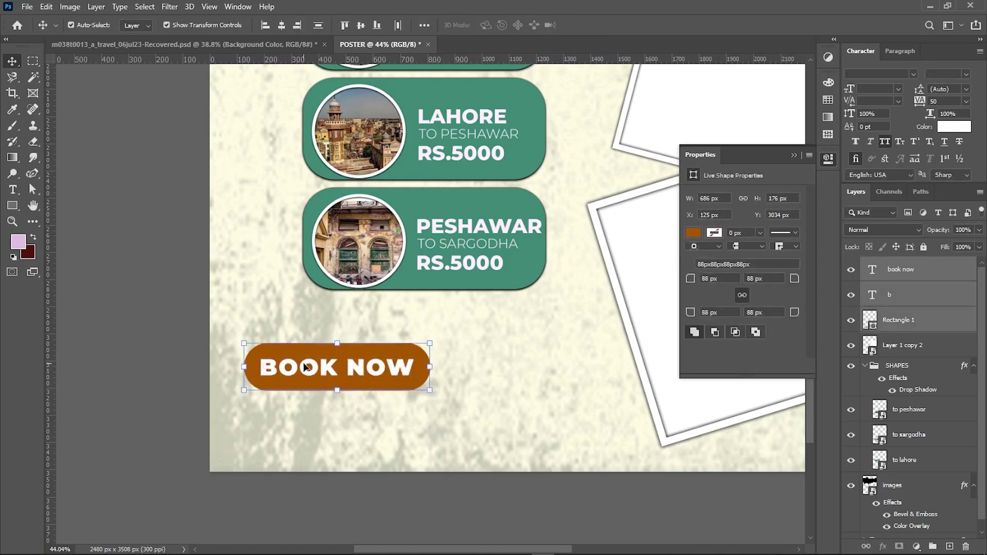
click(251, 40)
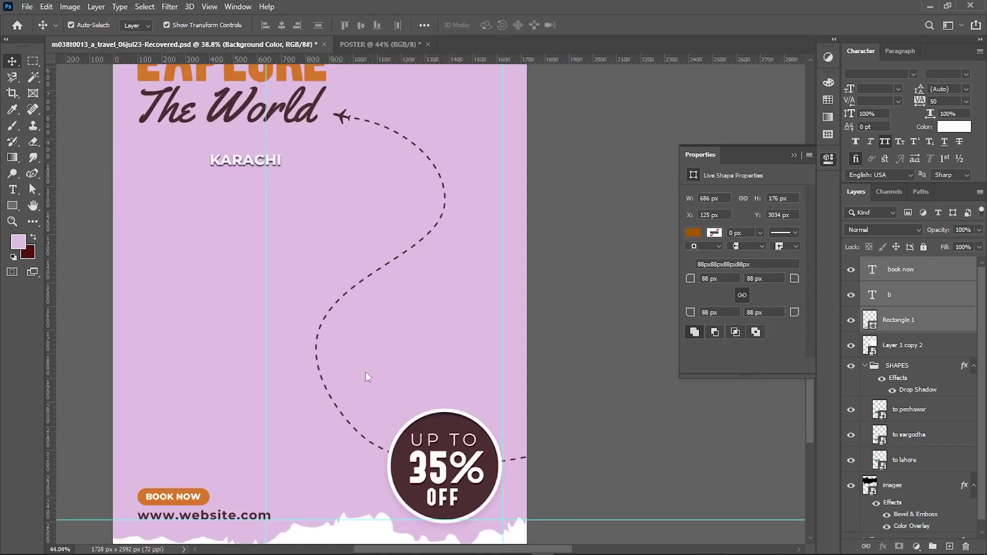
click(384, 47)
key(t)
click(189, 489)
text(www)
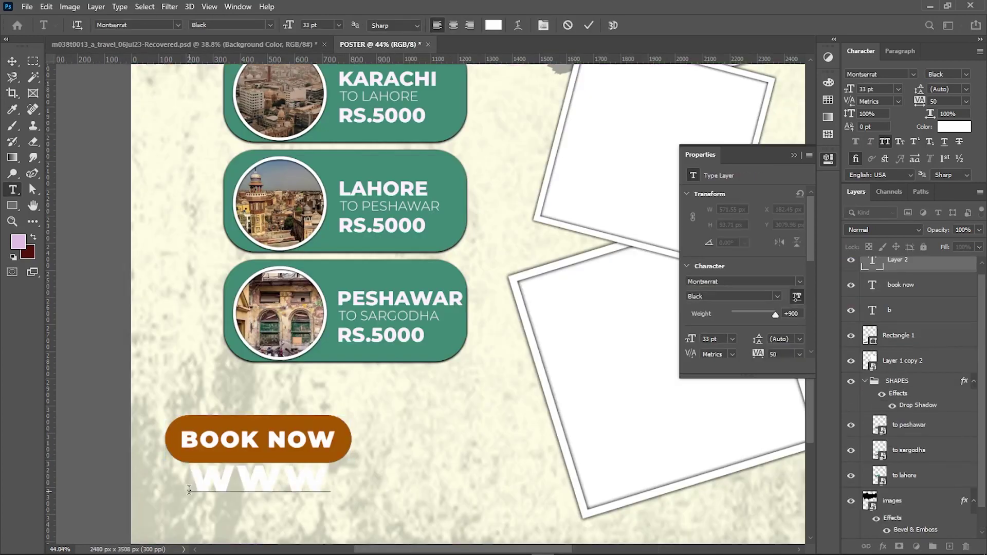
text(webte.com)
key(ctrl+a)
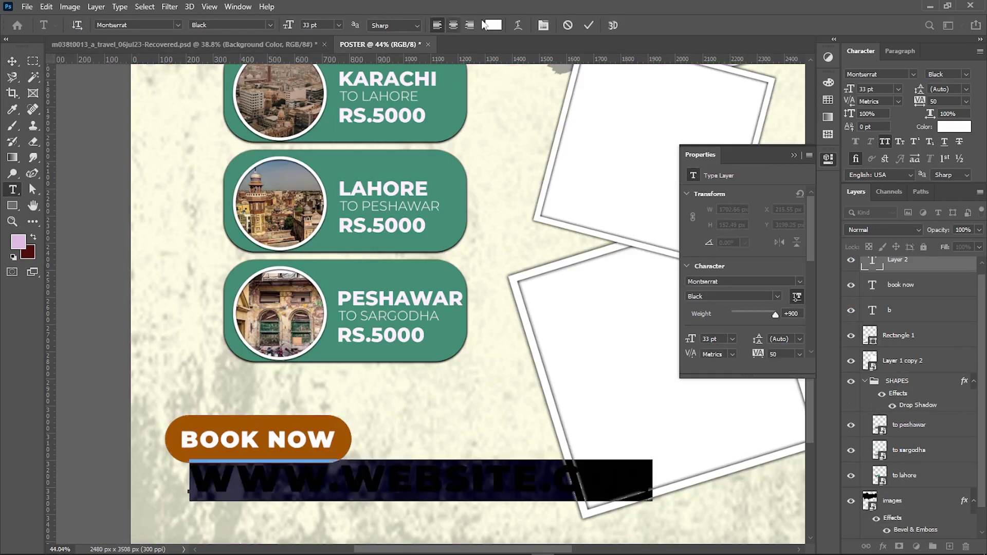
click(483, 25)
click(342, 426)
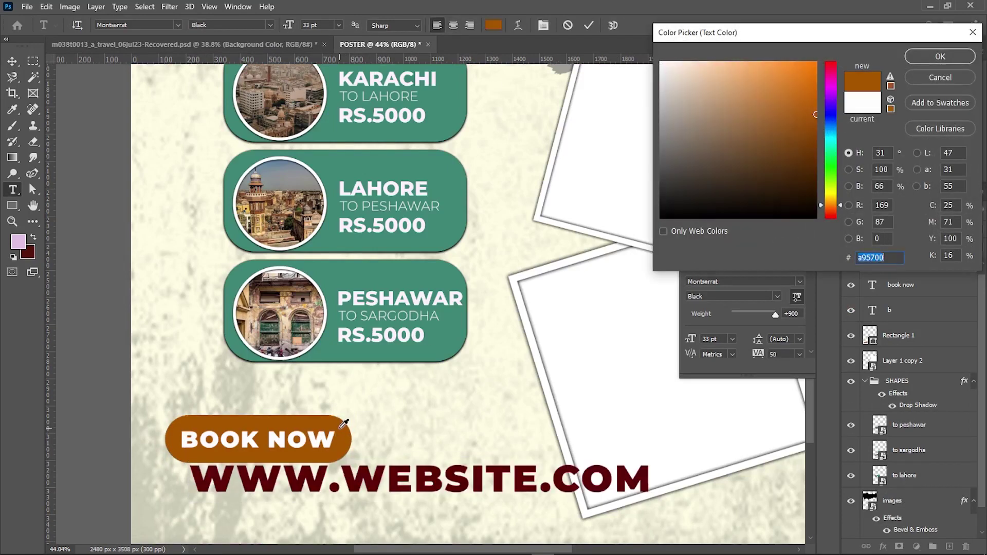
click(940, 56)
Step: Make the website text SemiBold 10 pt, left-aligned and stretched to the button's width
click(267, 24)
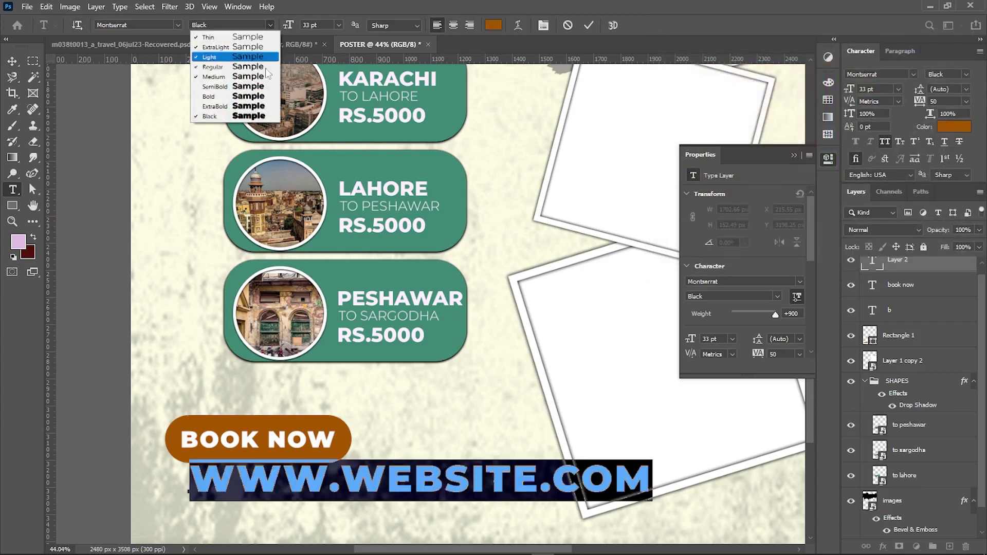
click(257, 86)
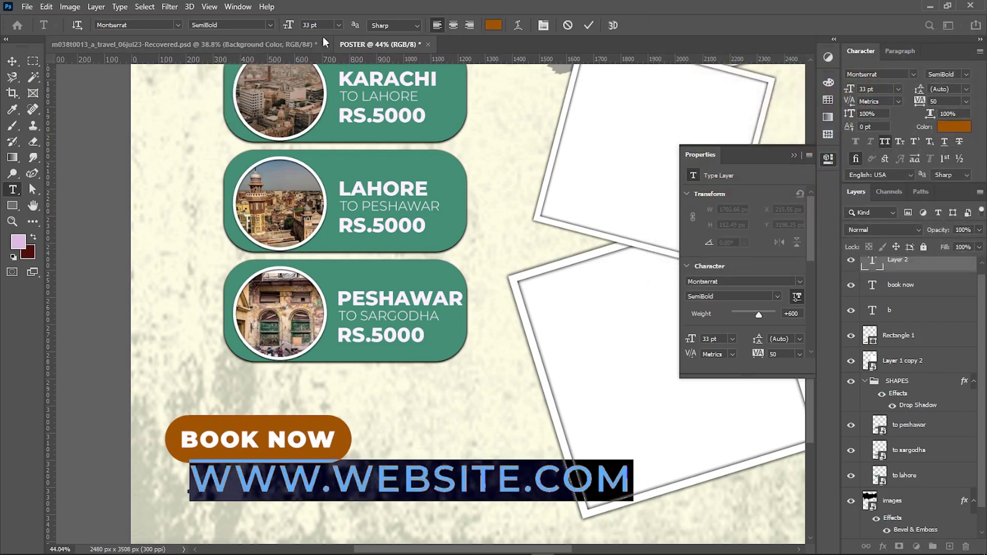
drag(288, 25, 259, 25)
key(ctrl+Return)
key(v)
drag(221, 483, 201, 491)
mouse_move(301, 491)
mouse_down()
mouse_move(342, 472)
mouse_move(370, 483)
mouse_up()
key(Return)
Step: In the reference poster, delete the button and website text, then undo it
scroll(370, 483, down, 2)
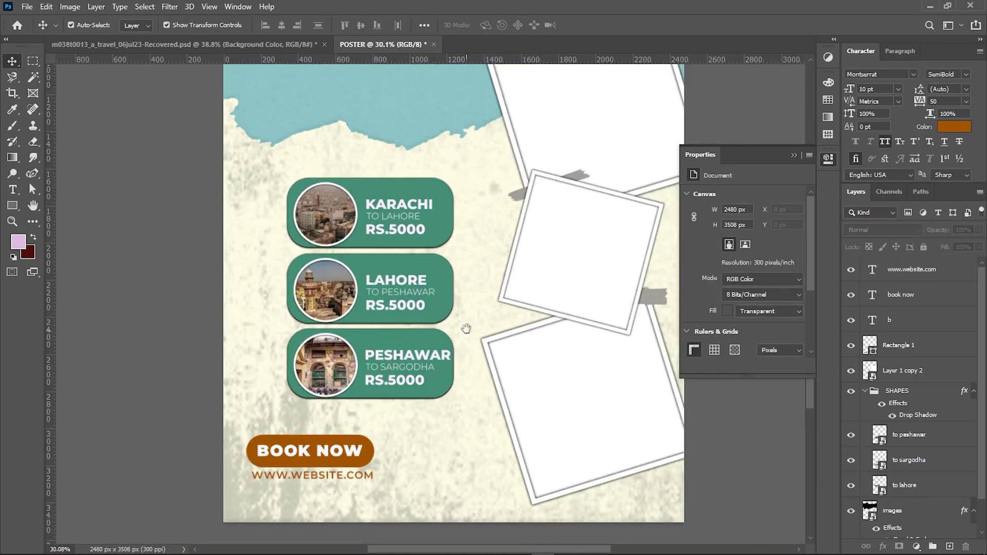
drag(446, 324, 446, 400)
click(215, 43)
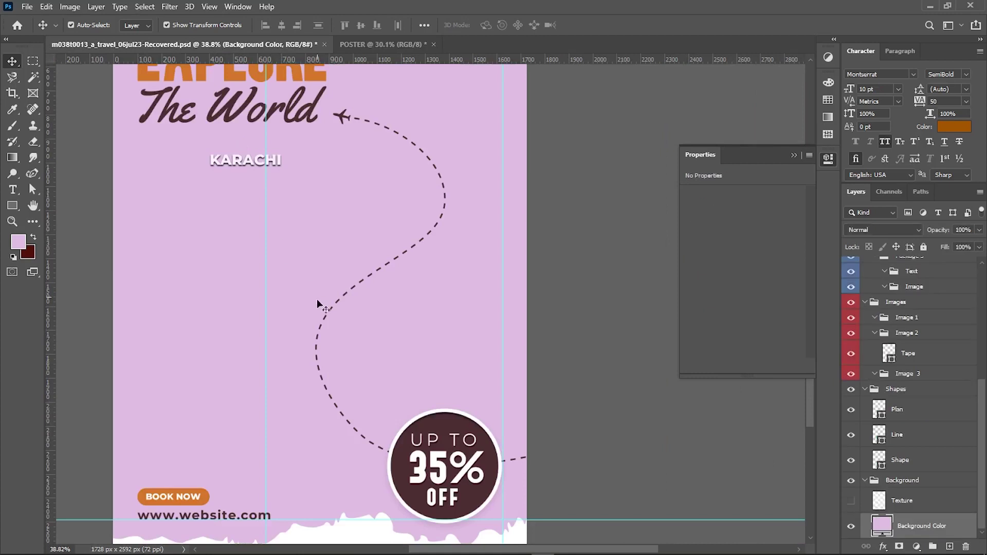
drag(106, 470, 226, 531)
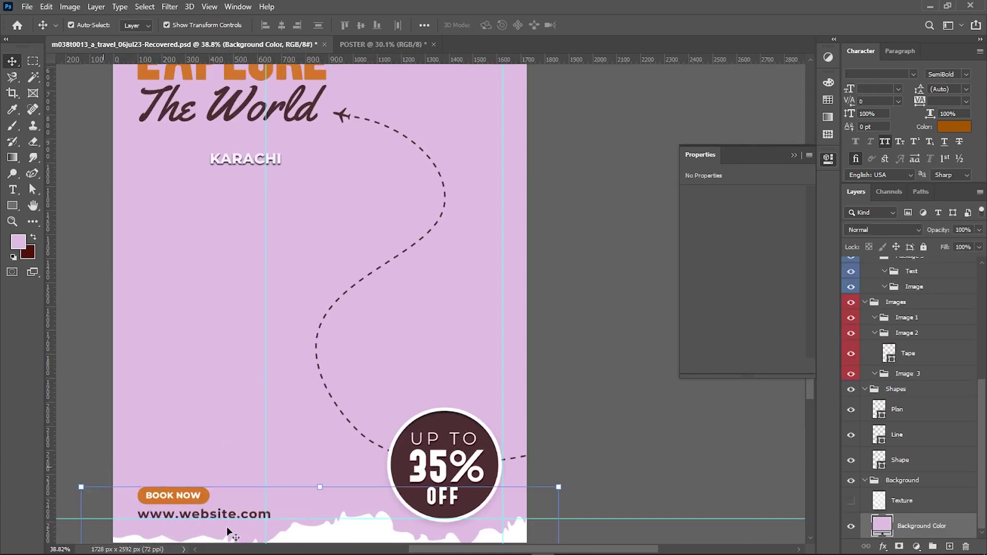
key(Delete)
scroll(246, 452, down, 2)
key(ctrl+z)
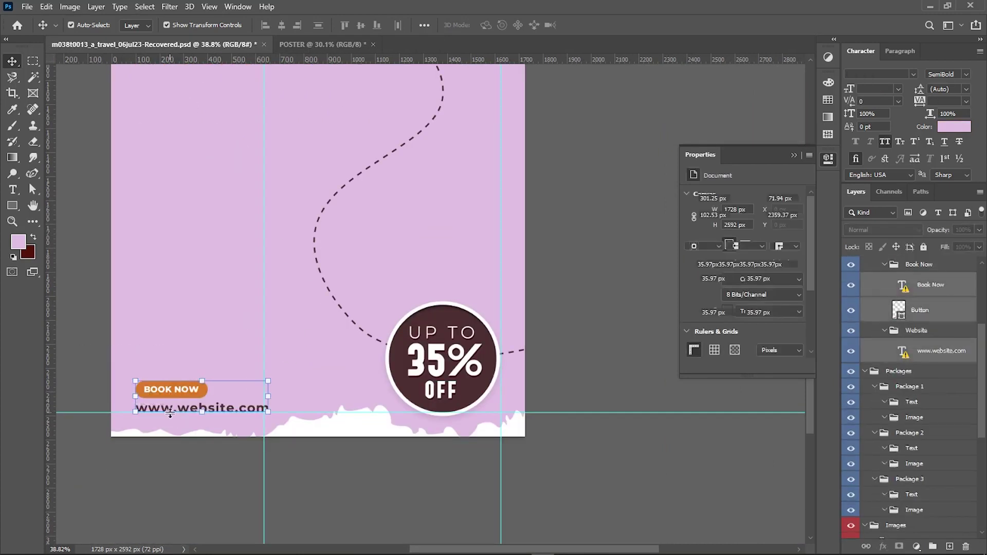
Step: Alt-drag a copy of the torn-paper images layer to the POSTER's bottom edge
key(ctrl+shift+z)
click(296, 435)
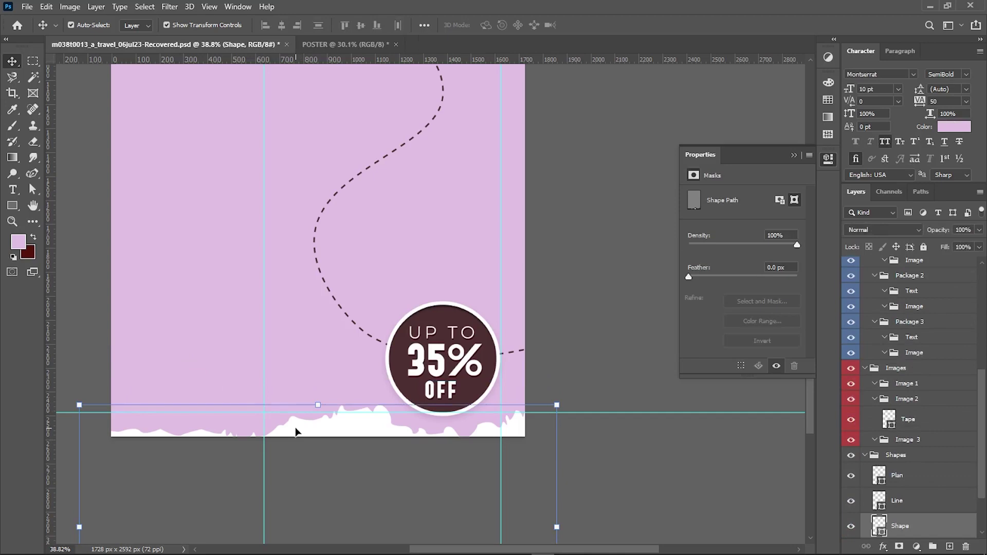
key(alt+Tab)
key(alt+Tab)
click(339, 44)
click(328, 122)
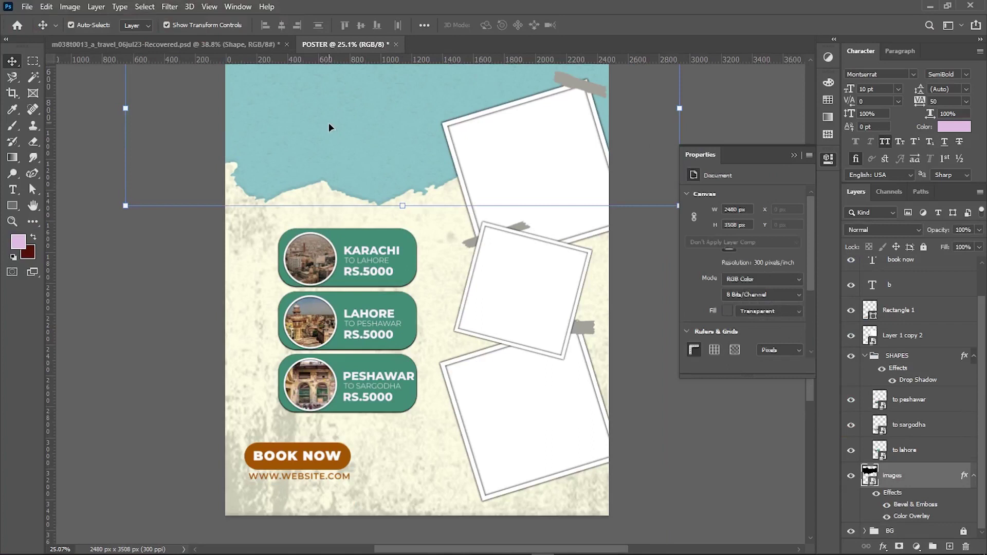
mouse_move(329, 132)
mouse_down()
mouse_move(386, 294)
mouse_move(381, 326)
mouse_up()
Step: Turn off Texture and Bevel & Emboss on the copied strip and give it a white Color Overlay
double_click(913, 516)
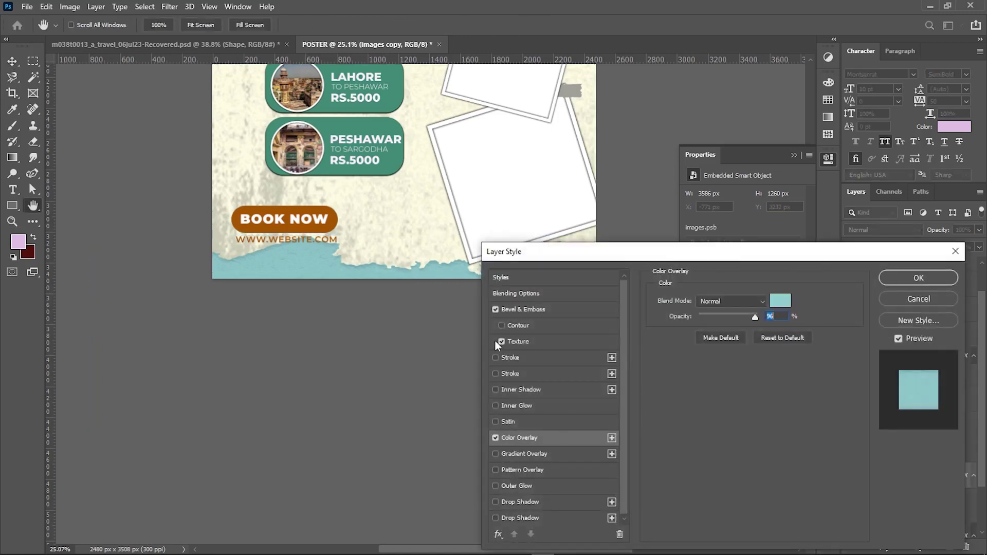
click(497, 341)
click(495, 309)
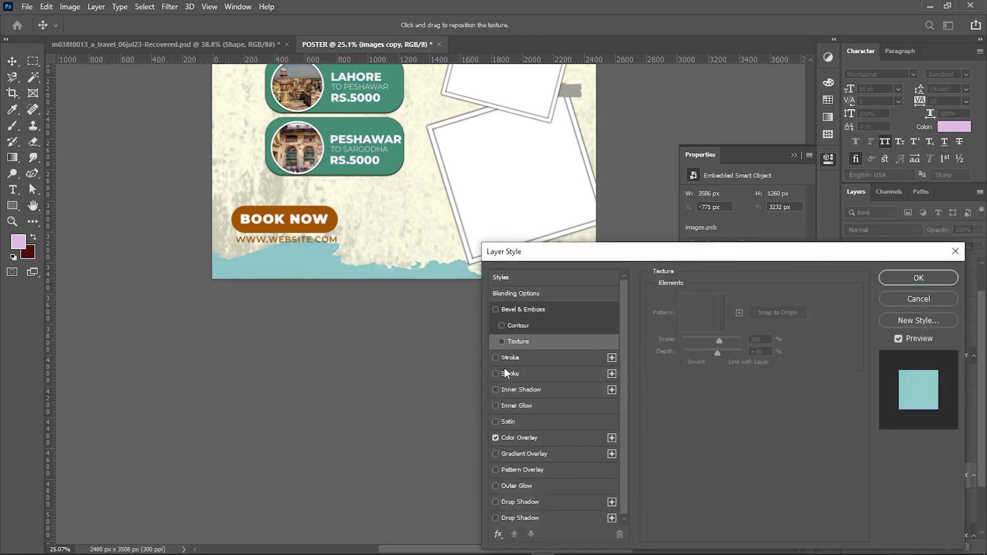
click(518, 437)
click(780, 300)
drag(694, 77, 638, 12)
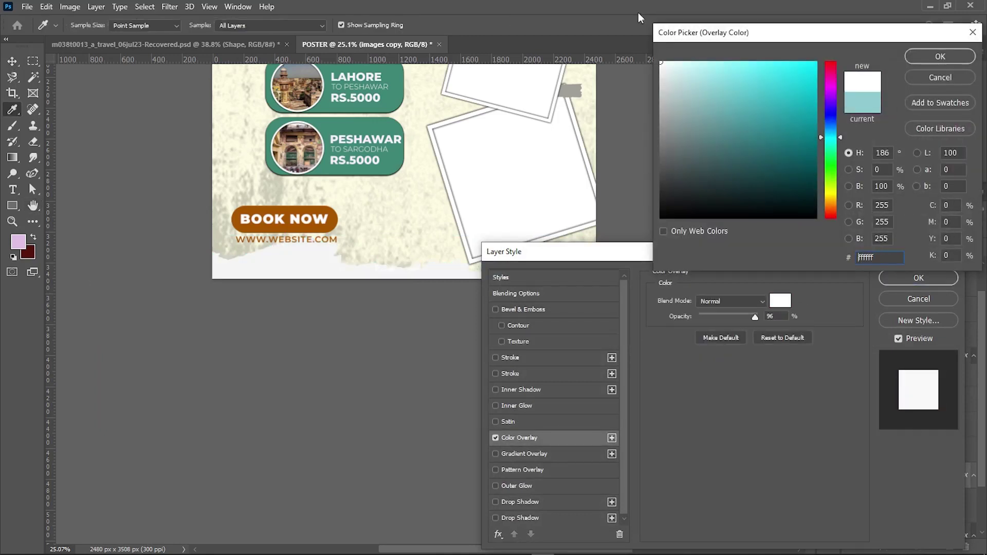
Step: Add a 270° Drop Shadow with 3% spread and nudge the white edge down 20 px
click(522, 518)
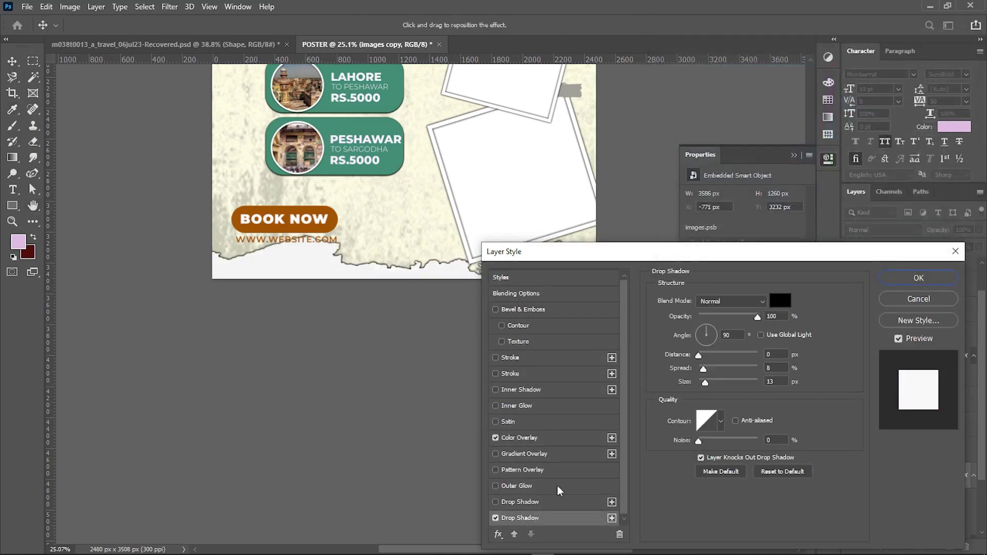
click(737, 334)
text(270)
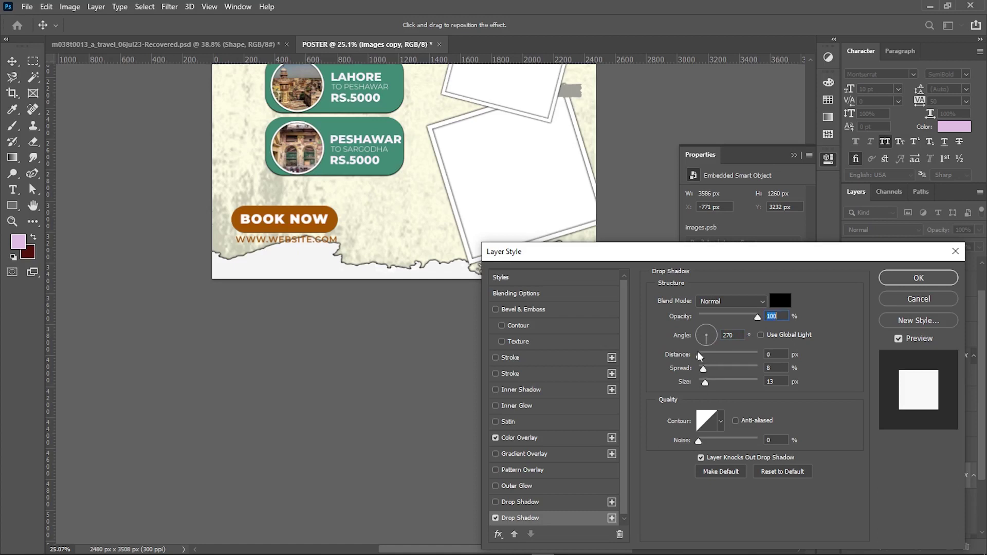
drag(704, 371, 703, 372)
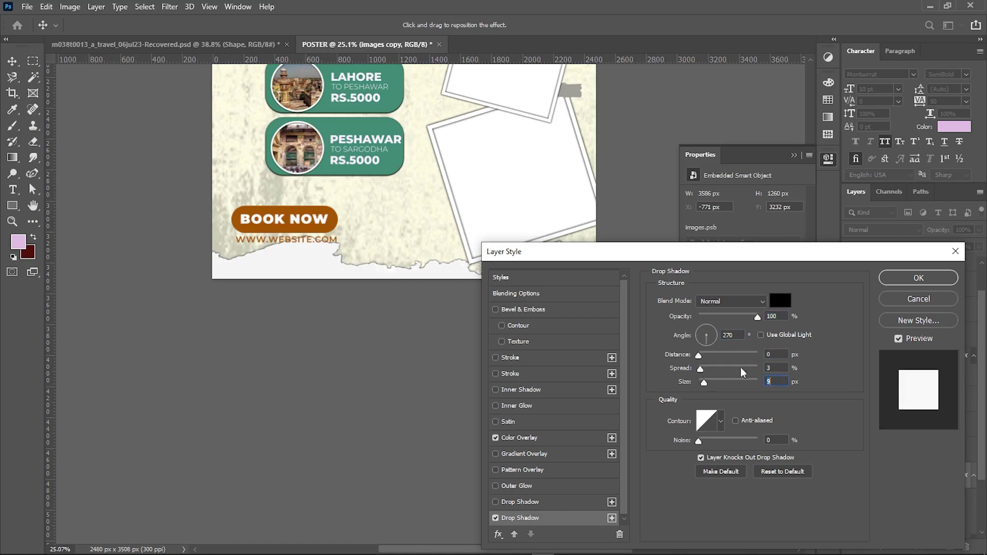
key(Return)
drag(540, 271, 542, 277)
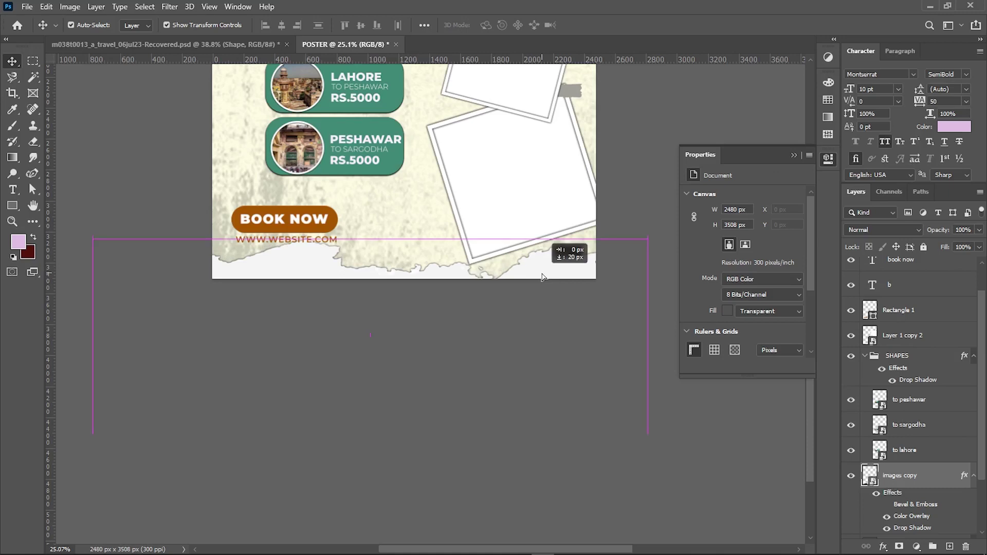
Step: Return to the reference poster and select its Background Color layer
click(154, 128)
click(130, 38)
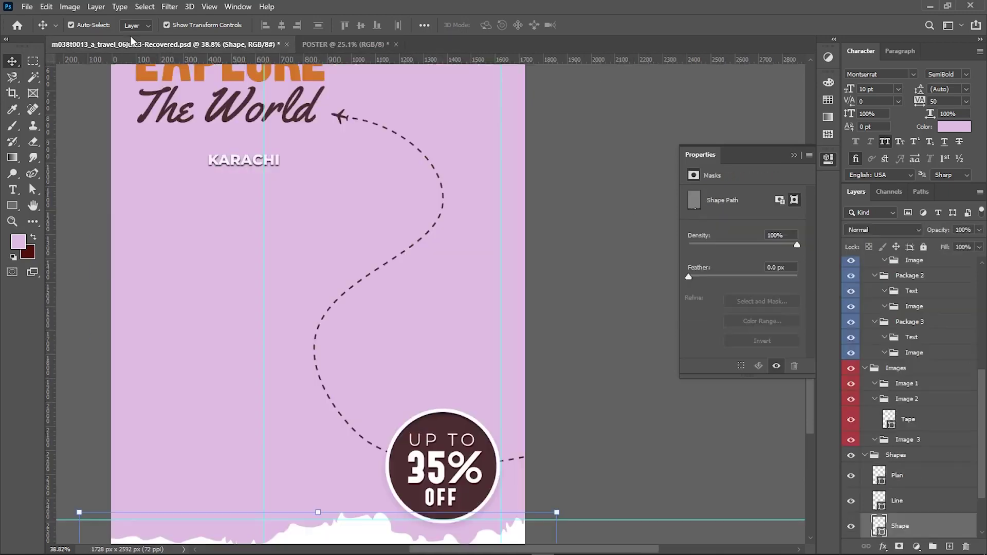
click(339, 44)
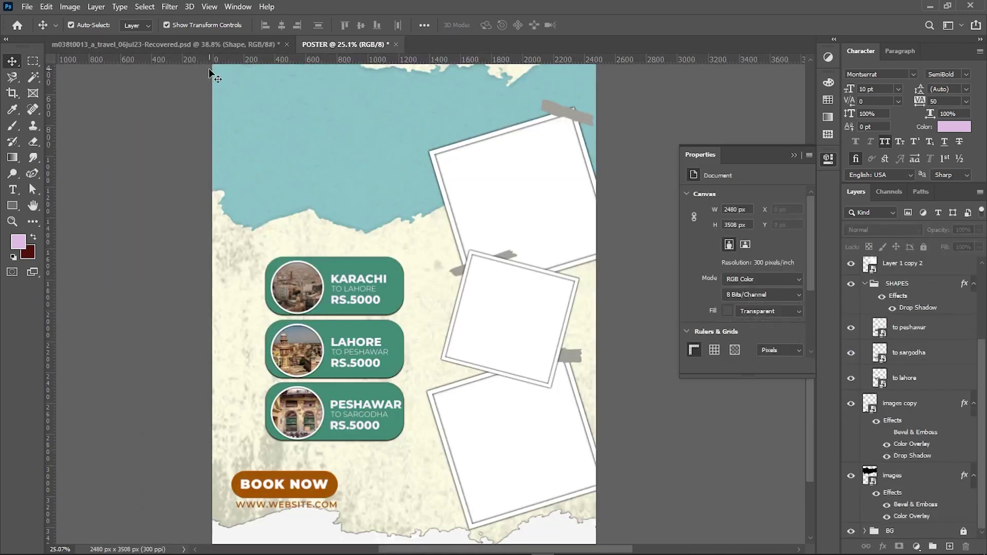
click(170, 44)
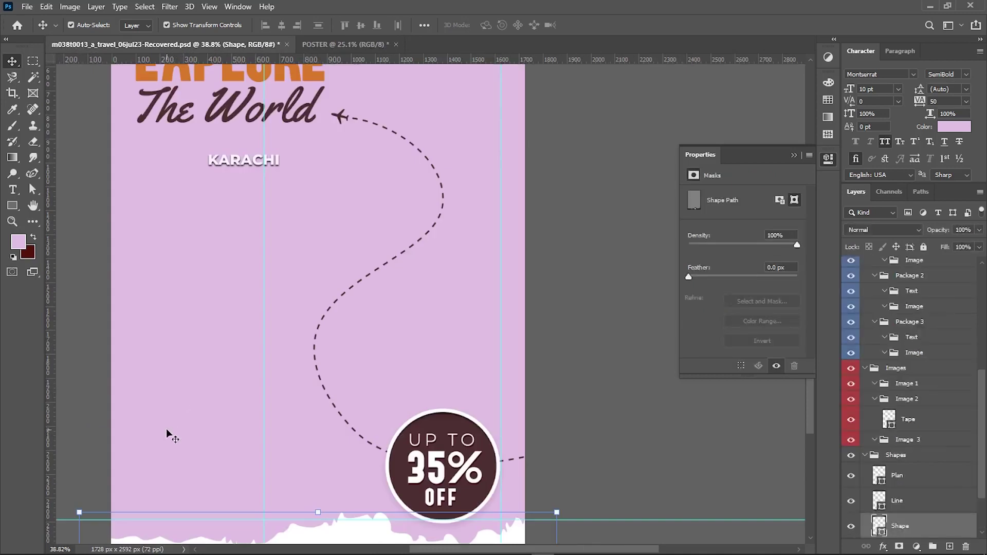
click(221, 165)
mouse_move(221, 165)
mouse_down()
mouse_move(210, 295)
mouse_move(163, 124)
mouse_up()
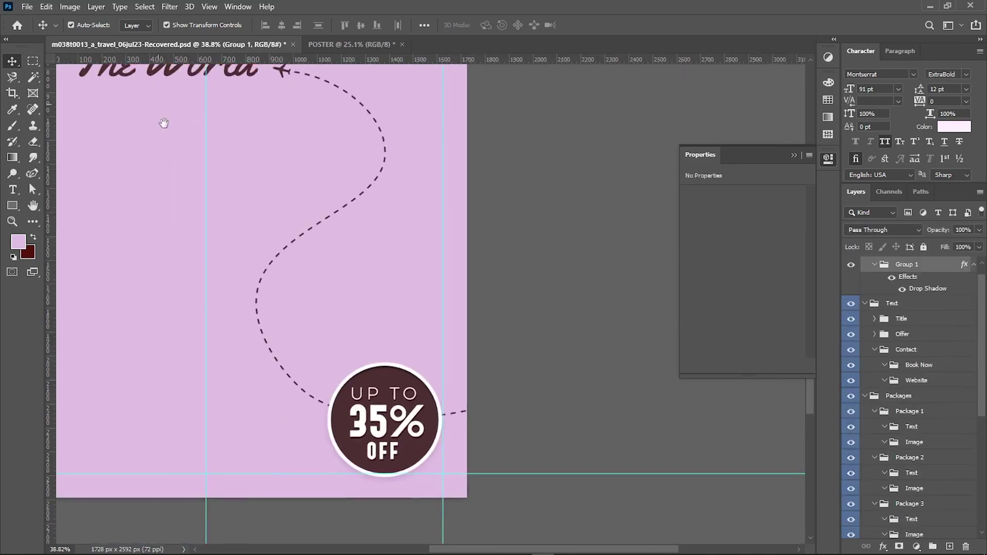
click(375, 383)
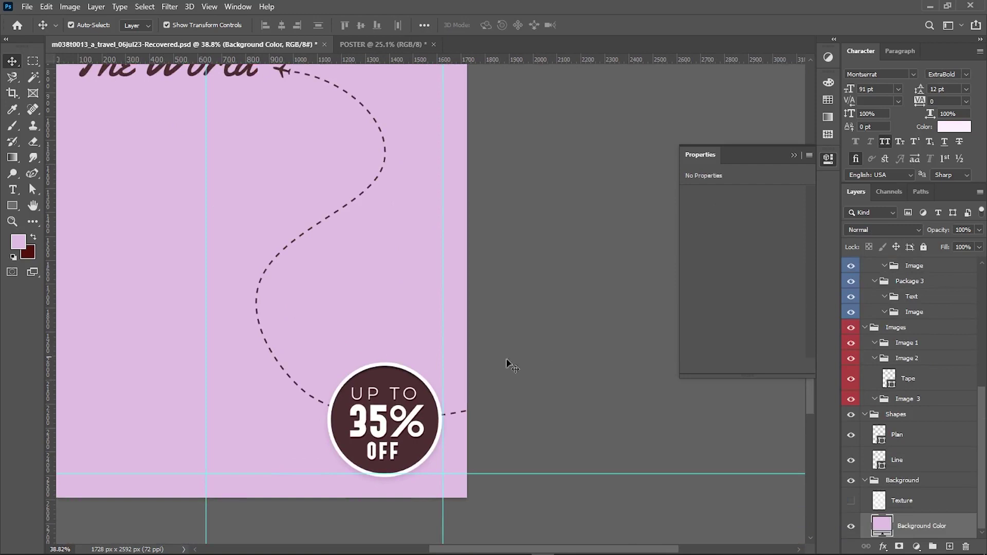
Step: Draw an enlarged circle with the Ellipse tool at the poster's left edge
right_click(13, 205)
click(67, 229)
mouse_move(67, 193)
mouse_down()
mouse_move(133, 261)
mouse_move(121, 264)
mouse_up()
key(ctrl+t)
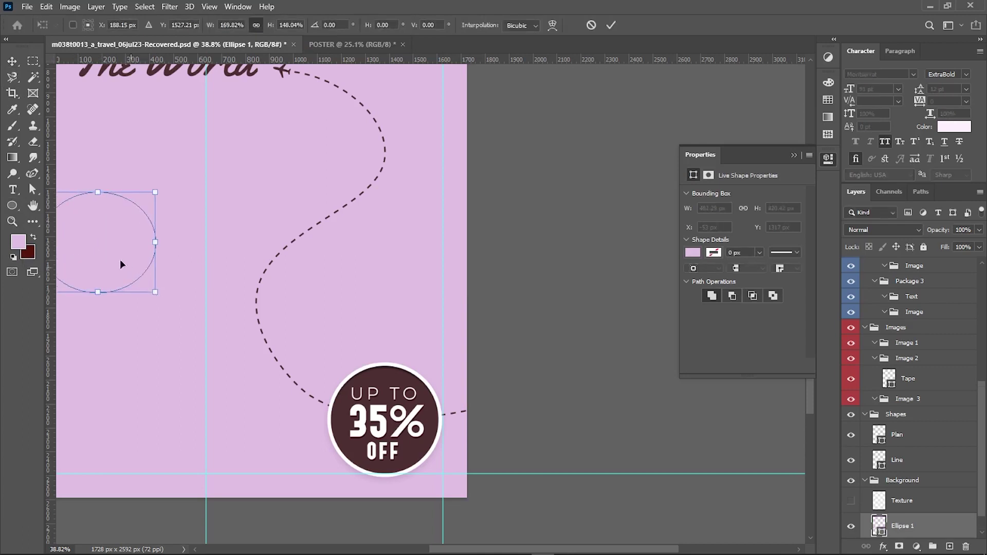
double_click(98, 218)
key(a)
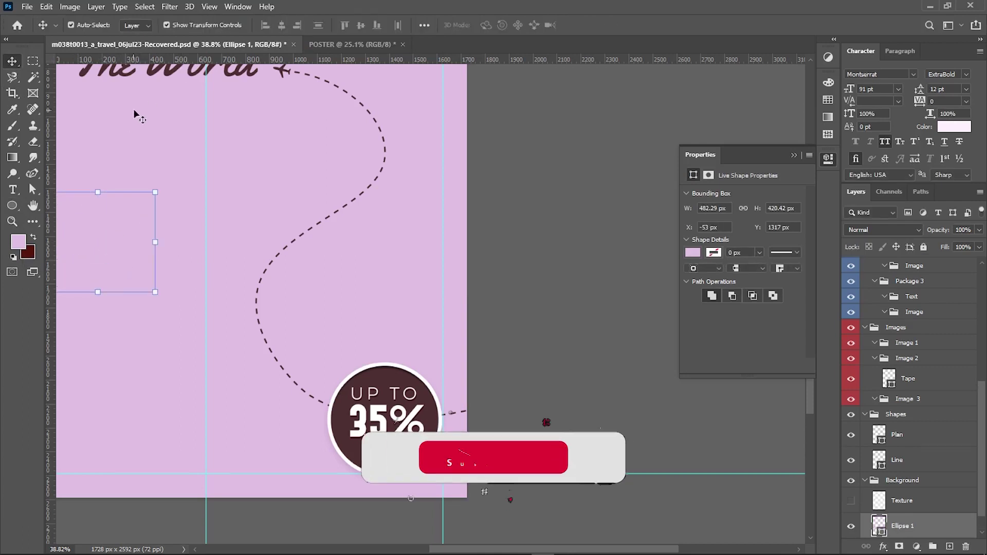
Step: Fill the ellipse with dark maroon
click(180, 26)
click(263, 48)
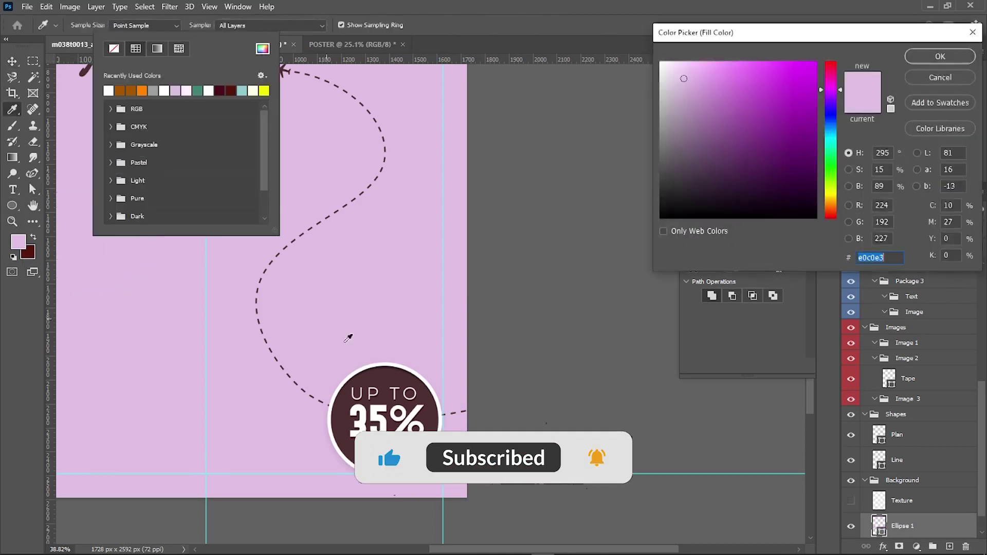
click(372, 373)
key(Return)
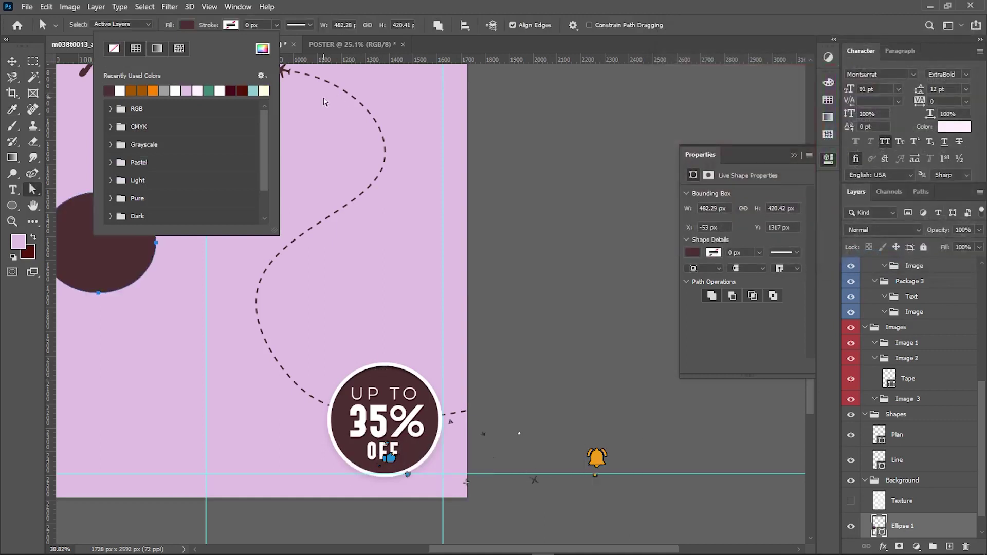
click(233, 24)
Step: Give the ellipse a white 20 px outline and move it beside the dashed path
click(163, 90)
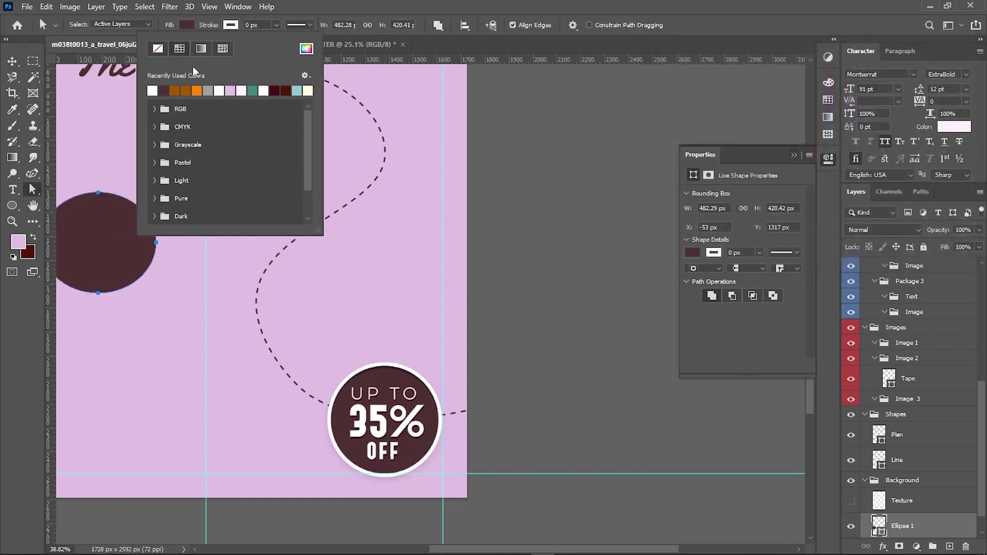
click(201, 31)
text(20)
key(Return)
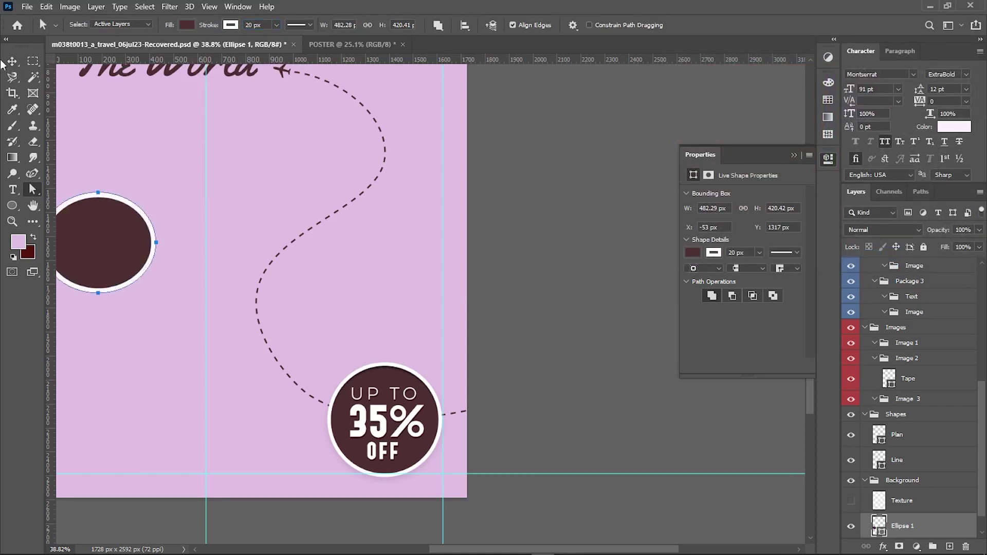
click(8, 64)
drag(90, 220, 188, 298)
Step: Add UP TO text in Montserrat Regular inside the circle
key(t)
click(176, 305)
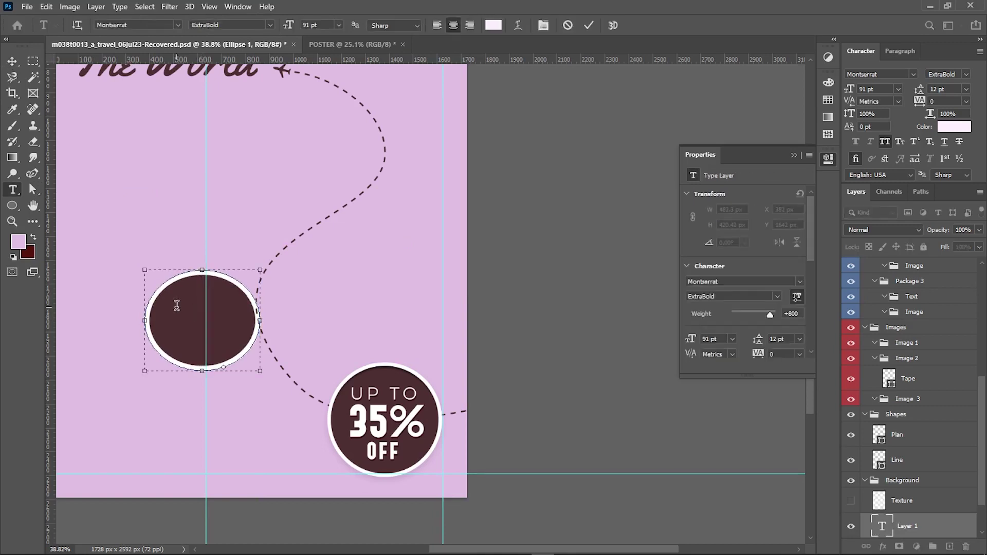
key(ctrl+v)
key(ctrl+a)
key(Escape)
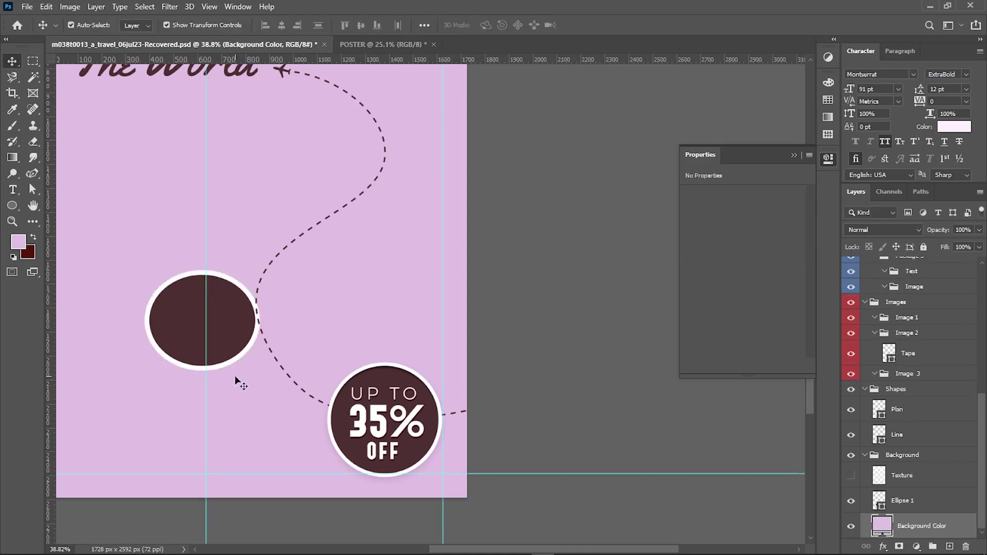
double_click(185, 327)
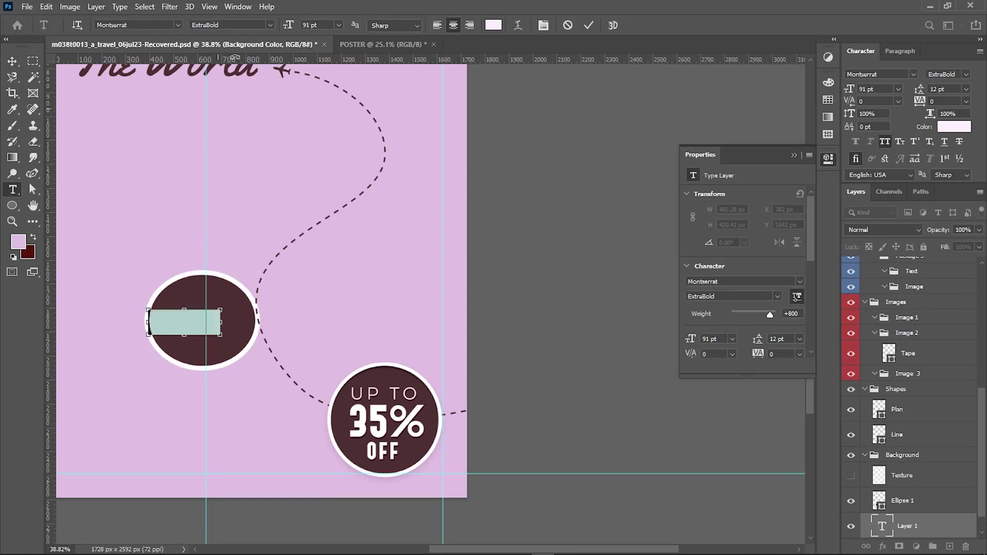
click(269, 25)
click(256, 71)
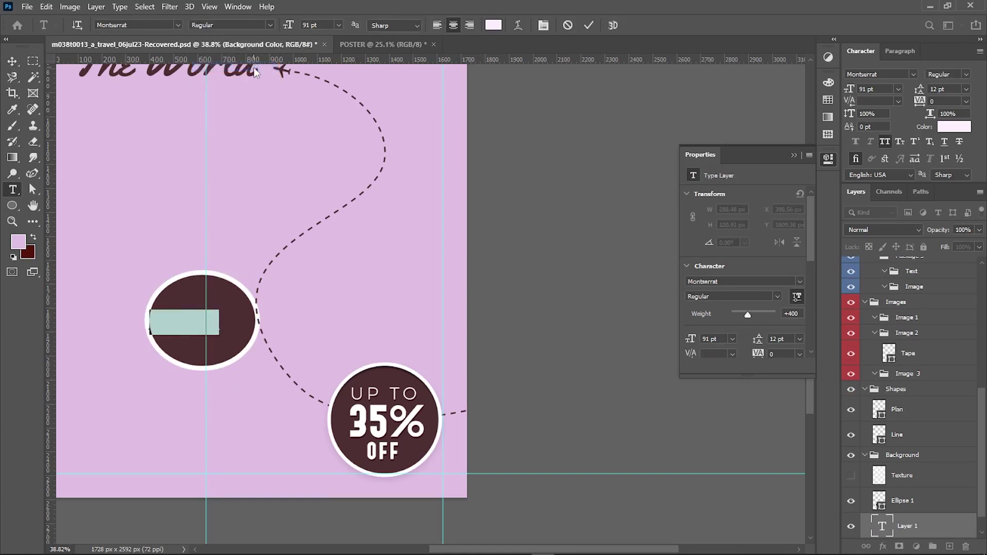
click(13, 60)
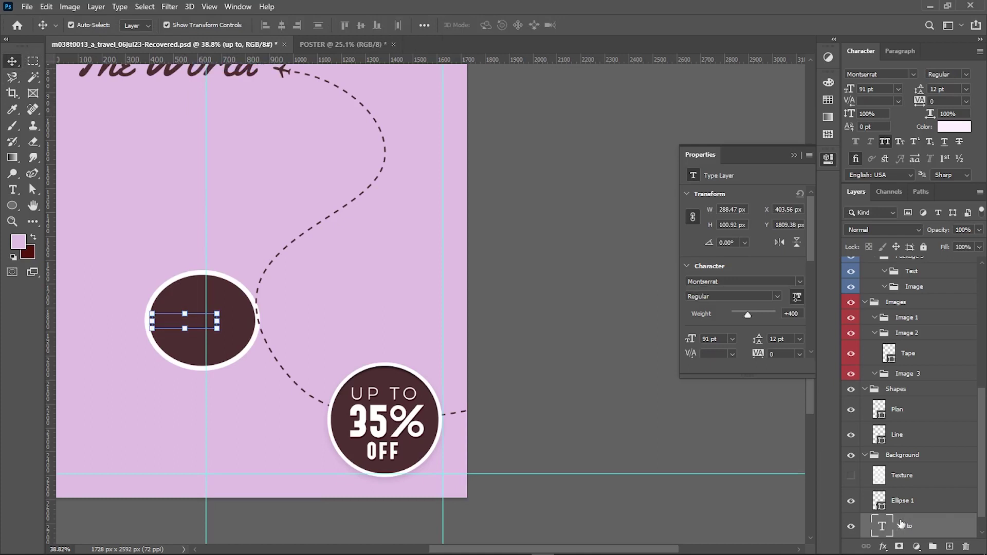
Step: Move the UP TO layer above the circle and duplicate it onto a second line
drag(904, 526, 907, 264)
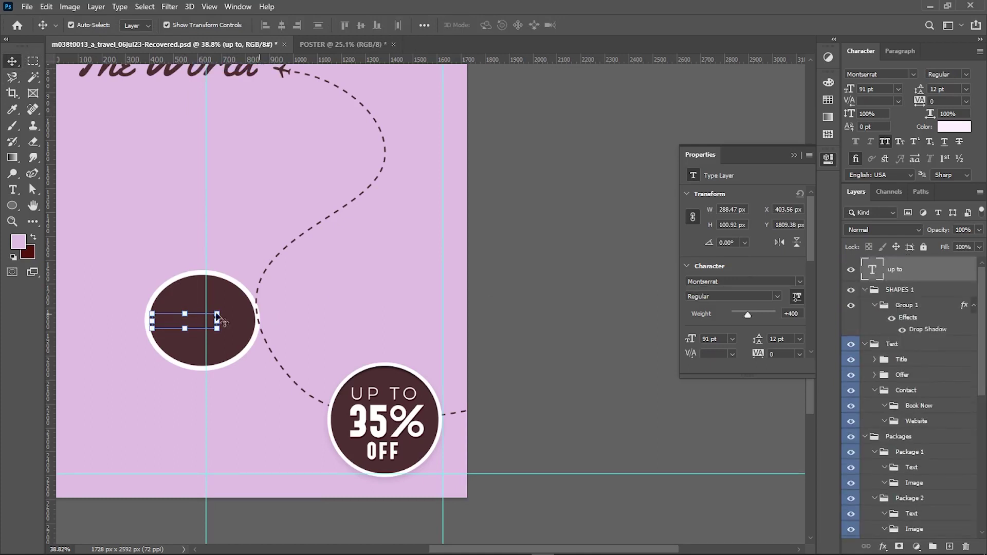
click(198, 288)
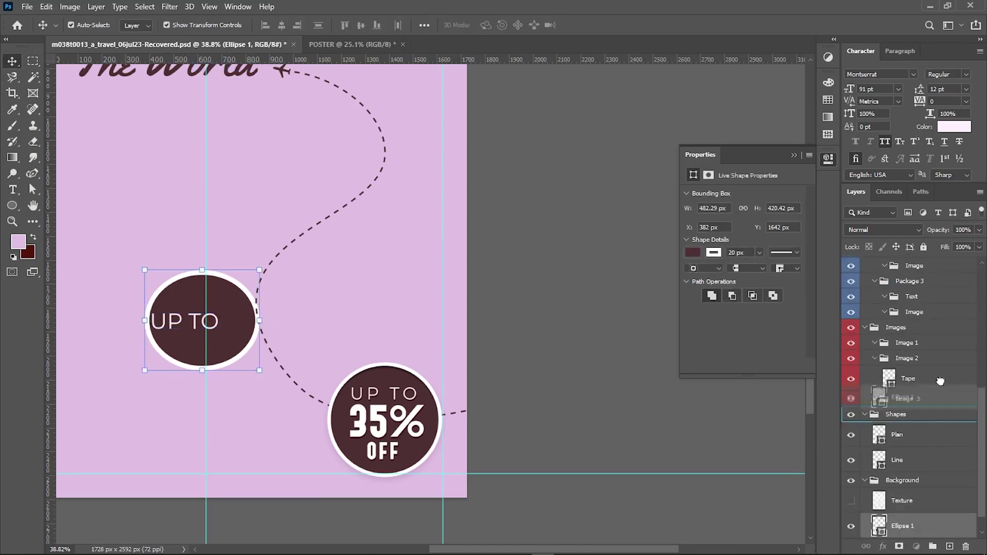
drag(904, 527, 905, 303)
mouse_move(189, 337)
mouse_down()
mouse_move(206, 313)
mouse_move(215, 317)
mouse_up()
Step: Retype the copy as 35% in ExtraBold at 113 pt, placed just below UP TO
double_click(215, 318)
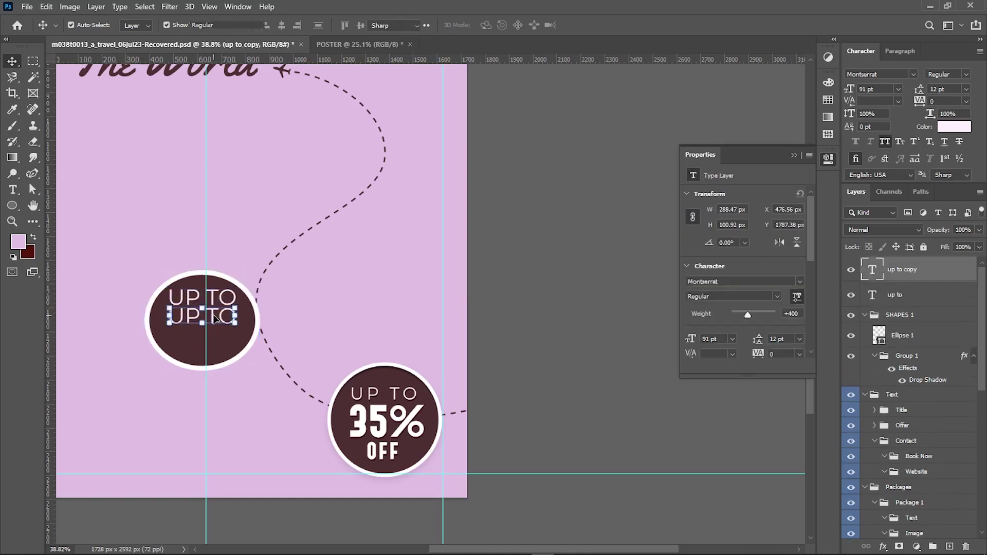
text(35)
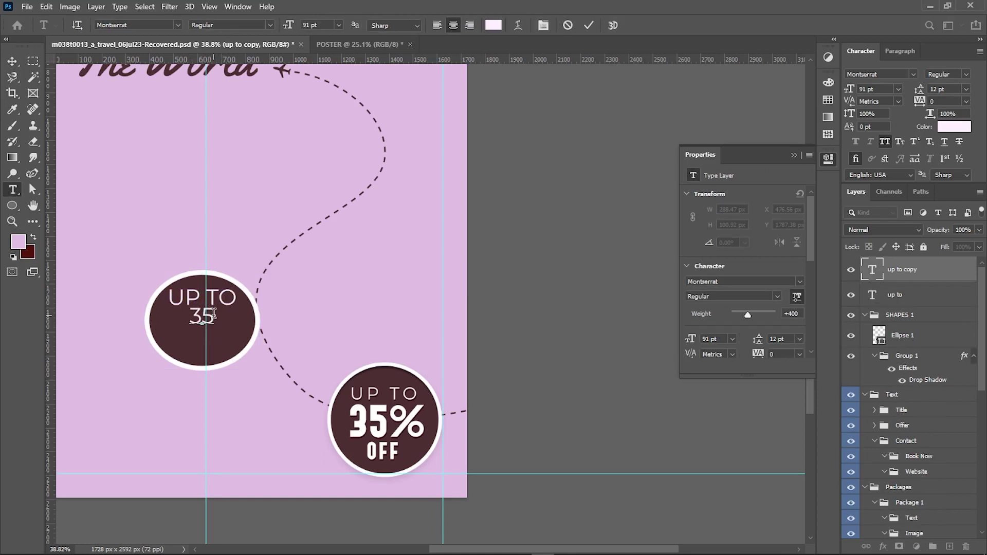
text(%)
key(ctrl+a)
click(265, 23)
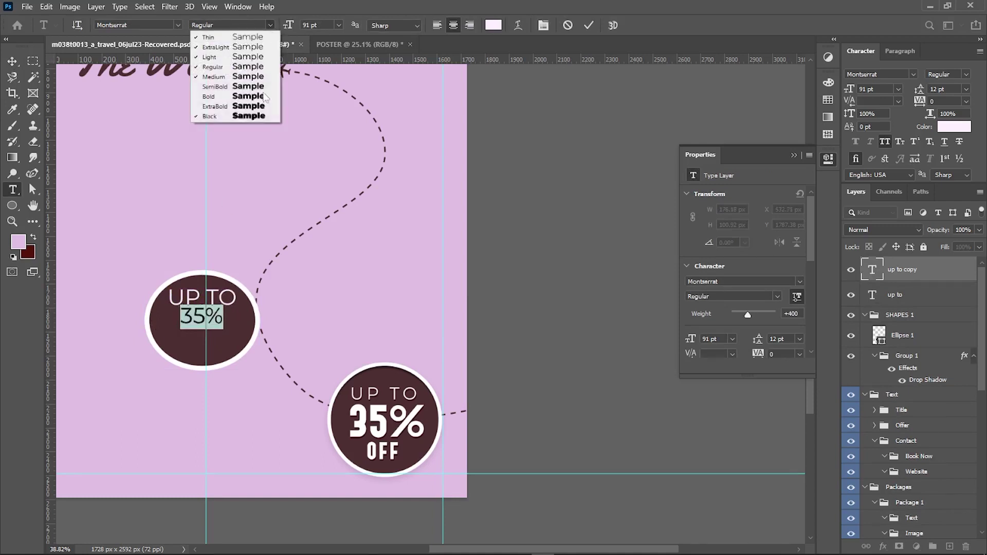
click(241, 106)
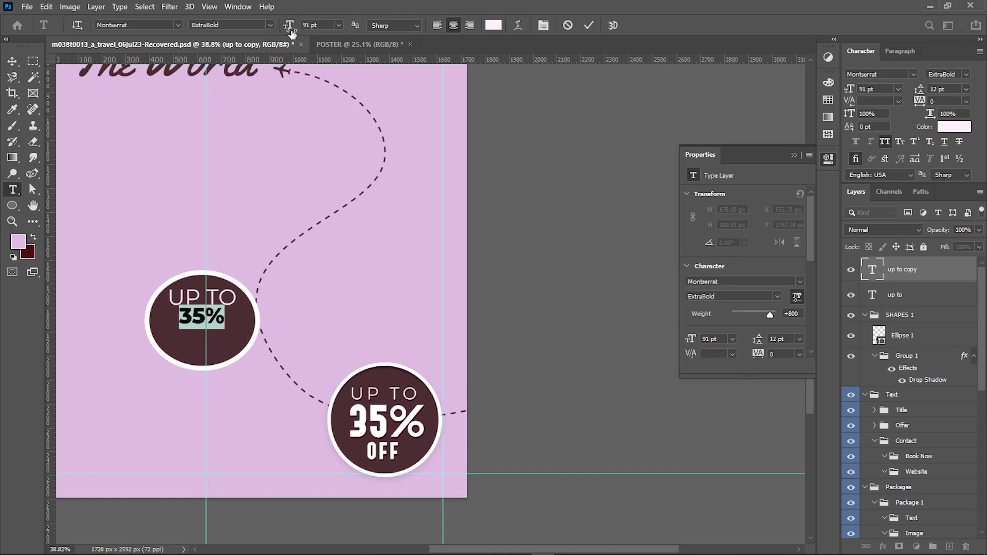
drag(290, 32, 314, 32)
click(13, 61)
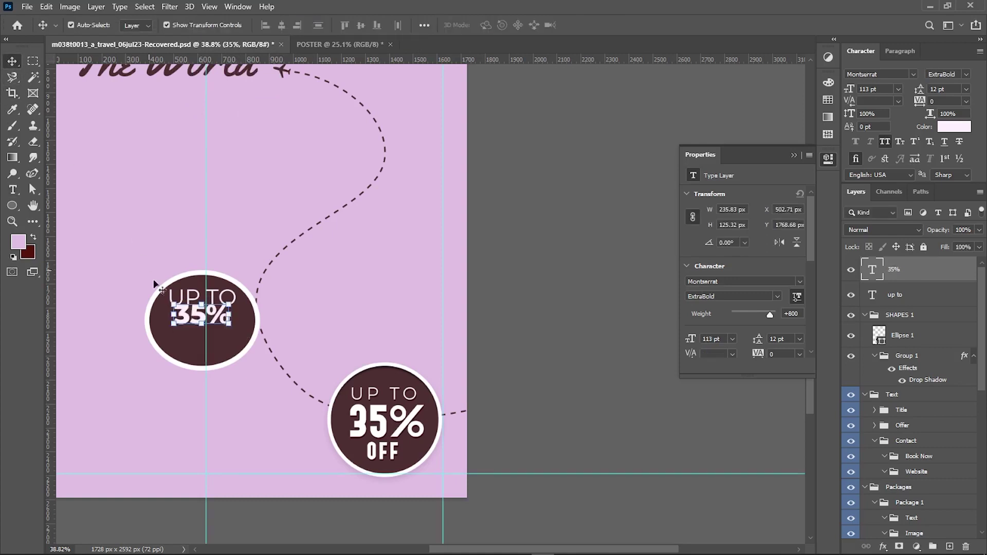
mouse_move(199, 304)
mouse_down()
mouse_move(199, 314)
mouse_move(215, 296)
mouse_up()
Step: Duplicate the 35% layer below itself and reduce the copy to 120 pt
scroll(191, 310, up, 5)
click(197, 296)
click(208, 344)
drag(208, 344, 206, 379)
drag(851, 90, 838, 90)
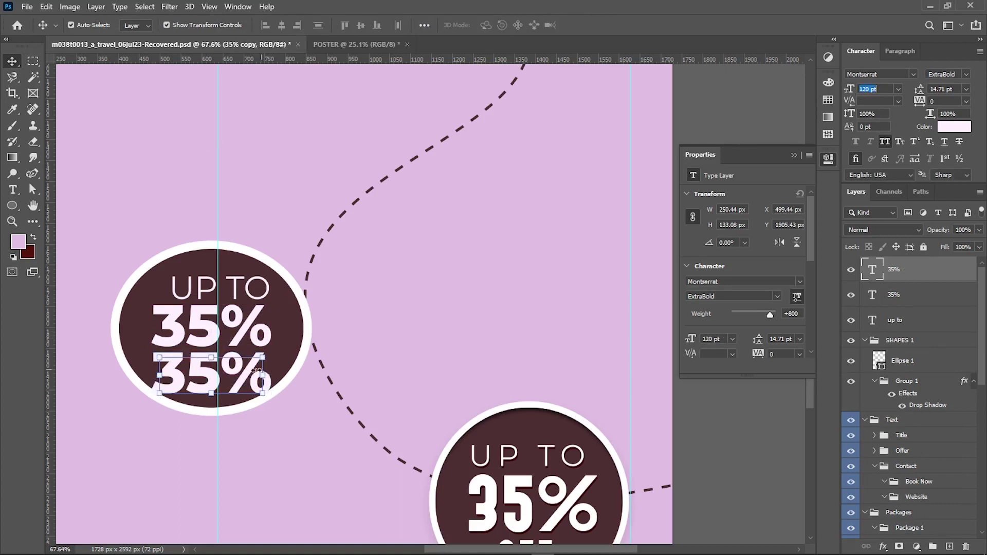
Step: Retype the lower copy as OFF and shrink it to 107 pt
double_click(200, 379)
text(OFF)
key(ctrl+a)
drag(849, 90, 838, 90)
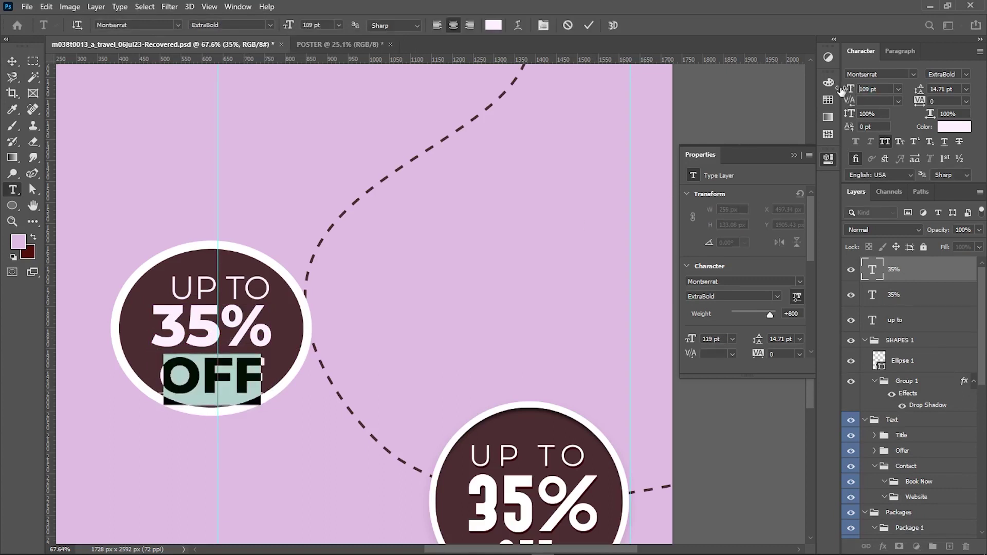
click(221, 337)
key(v)
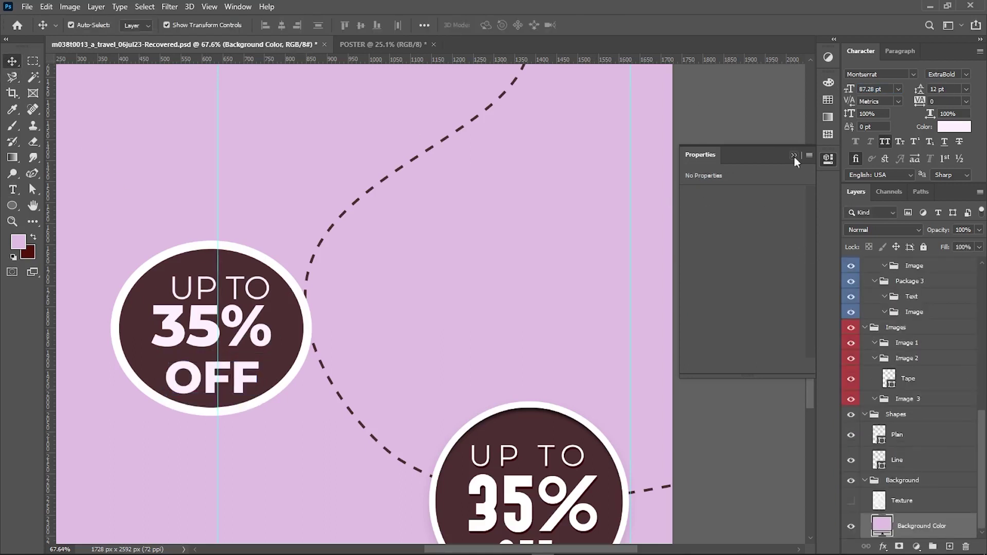
click(794, 155)
scroll(922, 299, up, 5)
scroll(923, 298, up, 10)
Step: Move Ellipse 1 out of the SHAPES 1 group and select the circle with its three text layers
click(906, 274)
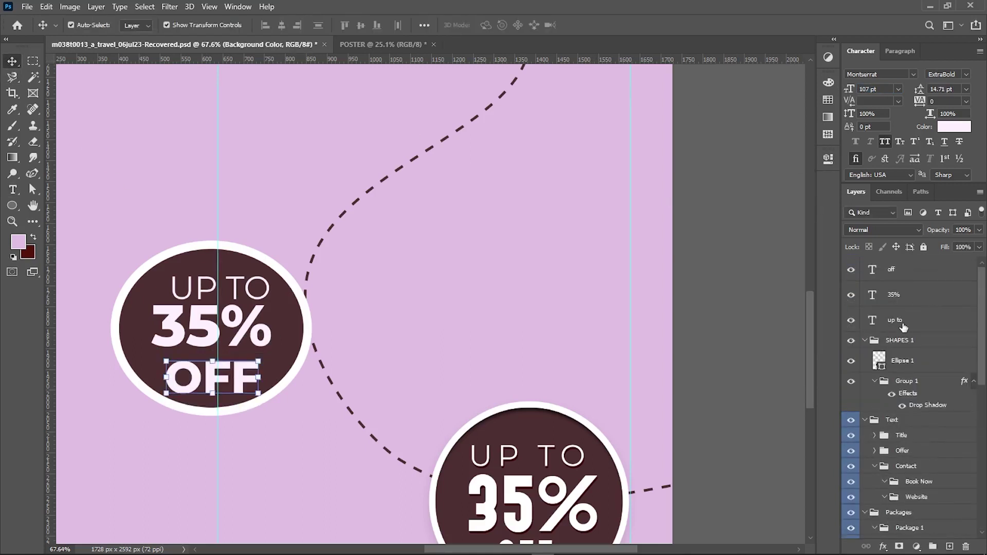
shift+click(906, 320)
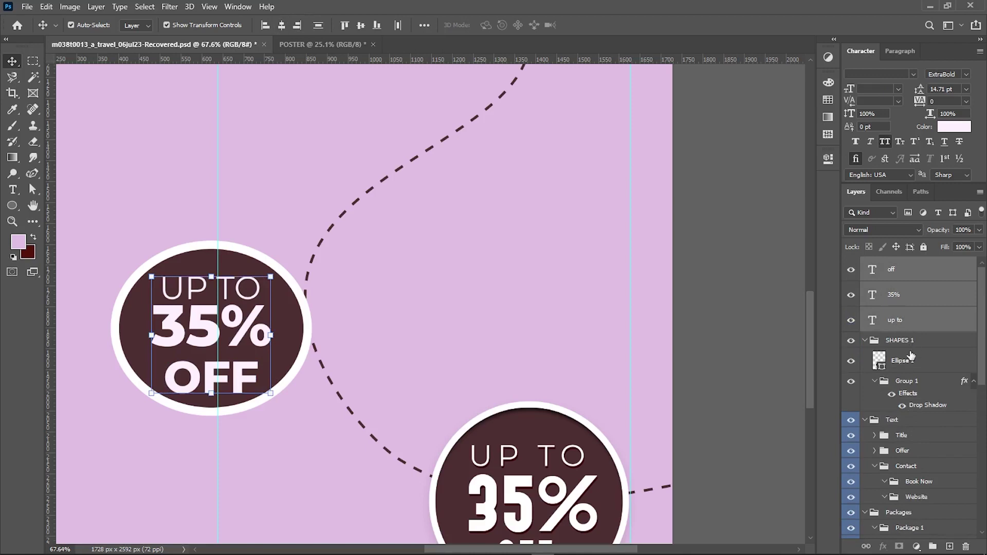
drag(897, 369, 899, 352)
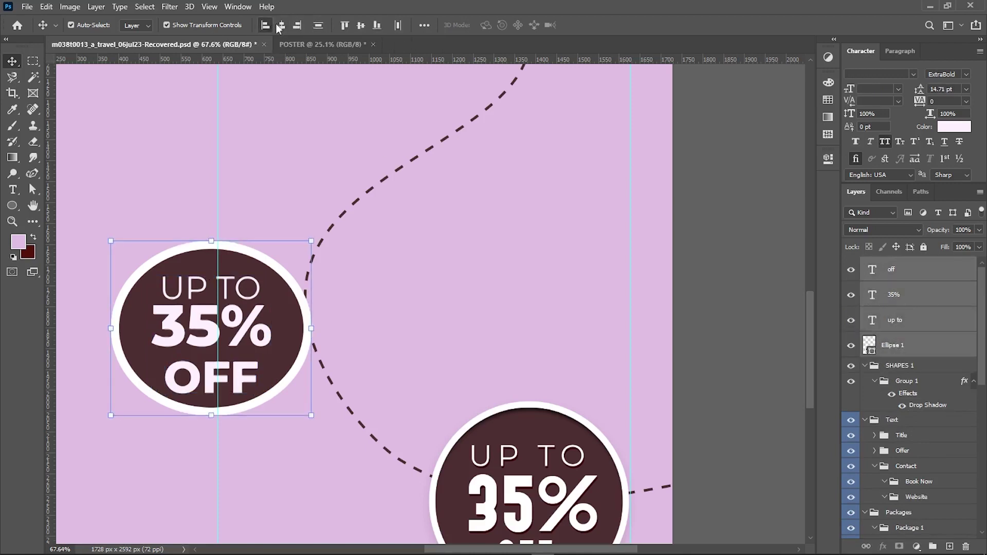
click(467, 282)
scroll(467, 281, down, 2)
drag(684, 198, 186, 376)
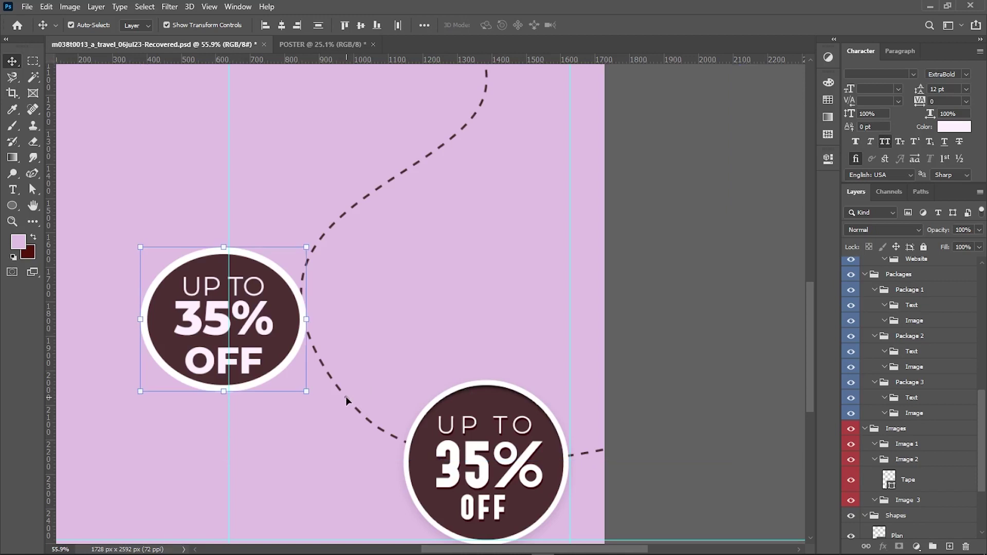
Step: Drop the badge into the POSTER's bottom-right corner as one smart object, then return to m038t0013
mouse_move(267, 354)
mouse_down()
mouse_move(302, 50)
mouse_move(346, 525)
mouse_up()
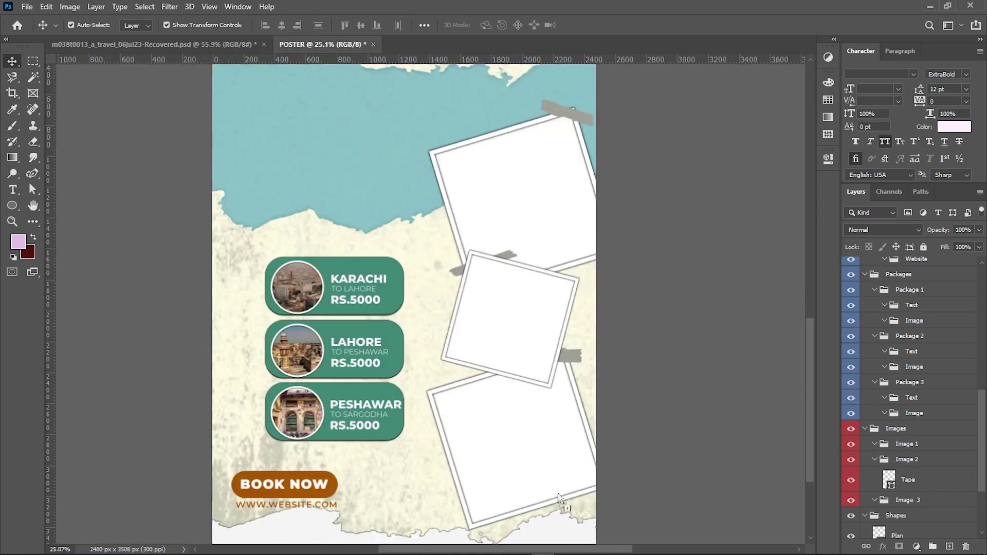
drag(462, 520, 582, 506)
right_click(908, 323)
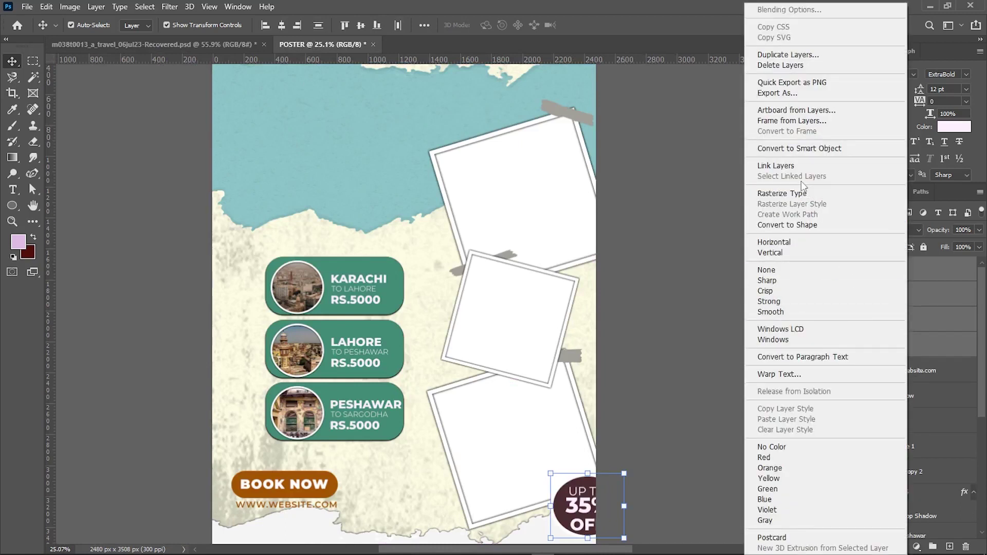
click(799, 149)
drag(582, 514, 554, 516)
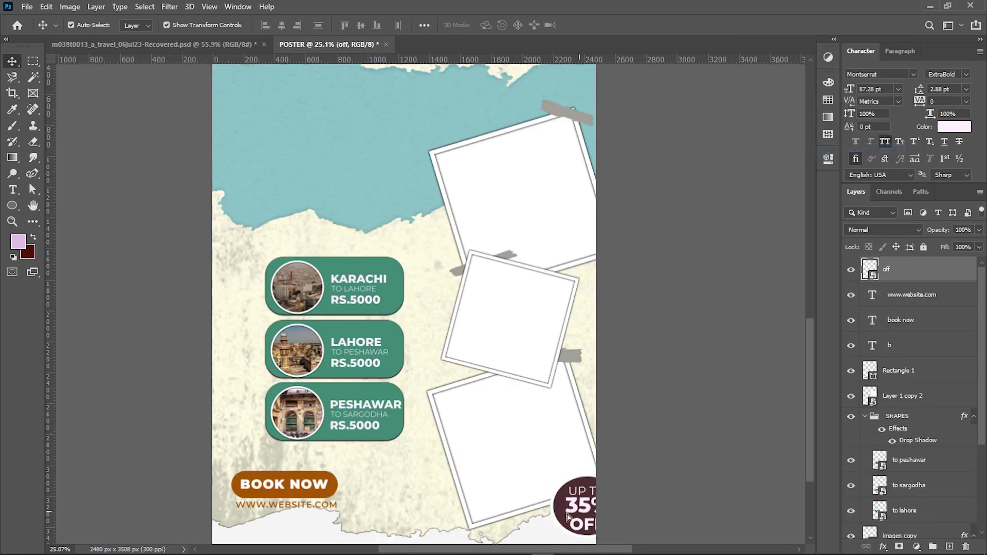
scroll(553, 516, down, 3)
click(198, 50)
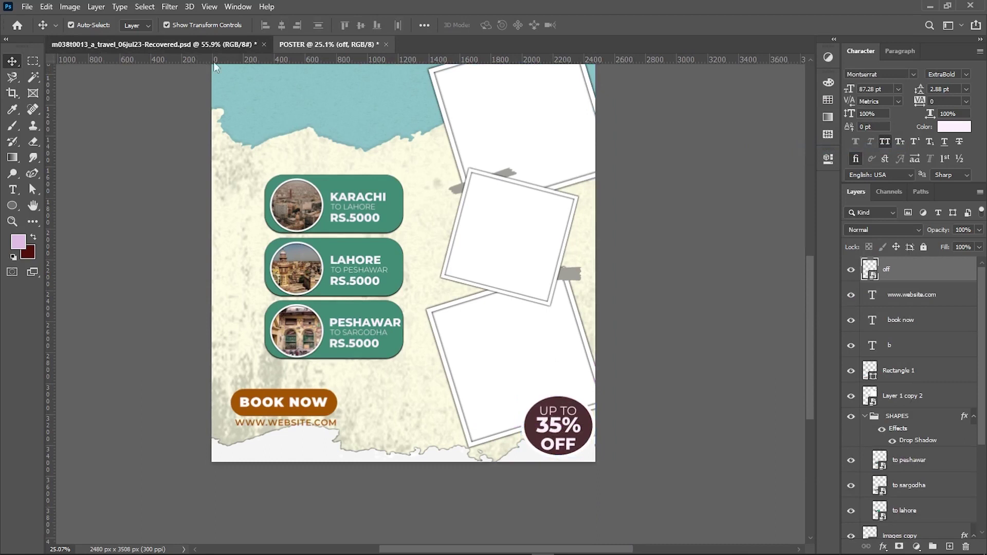
scroll(543, 351, down, 3)
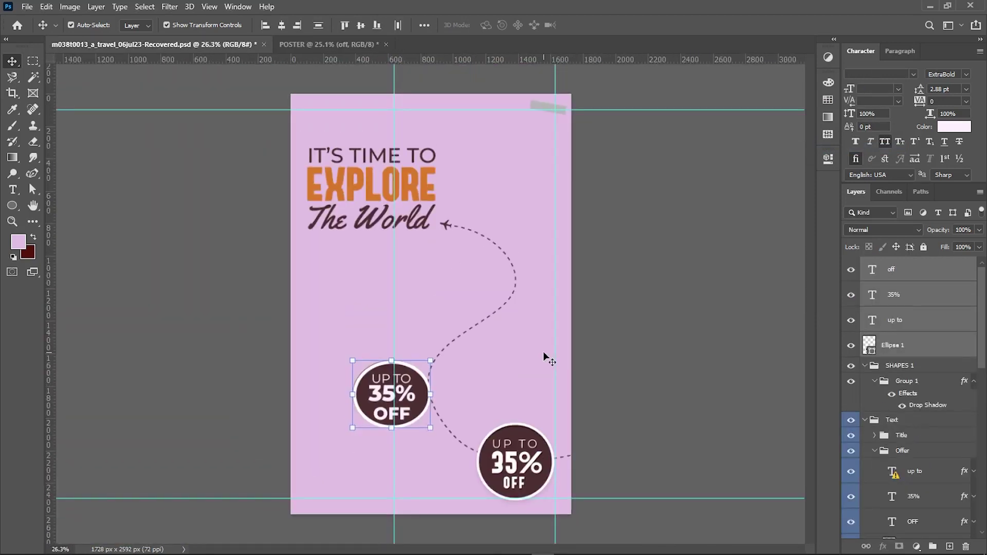
Step: Delete the top-right tape strip, the bottom-right badge and the left badge
drag(645, 121, 540, 106)
key(ctrl+z)
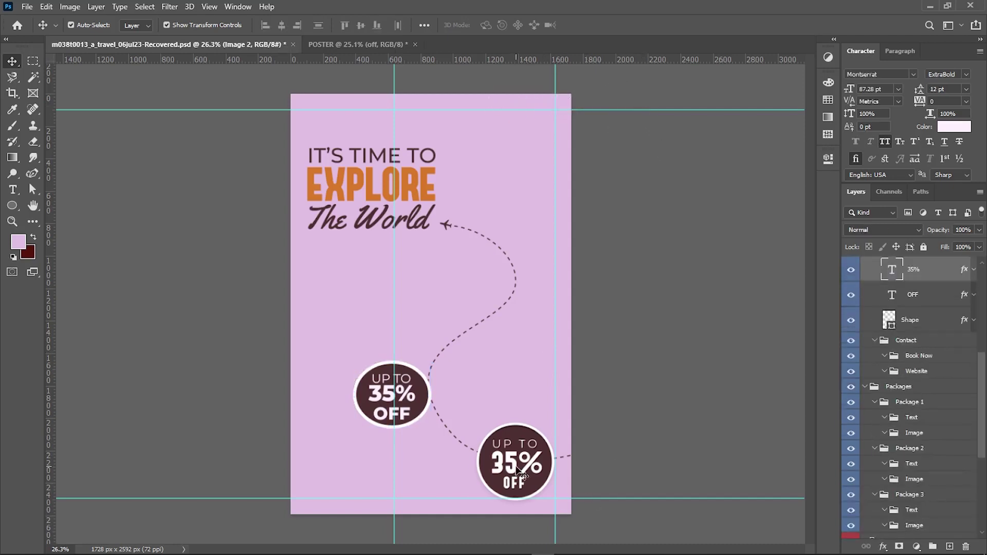
key(ctrl+z)
click(341, 393)
drag(187, 363, 410, 451)
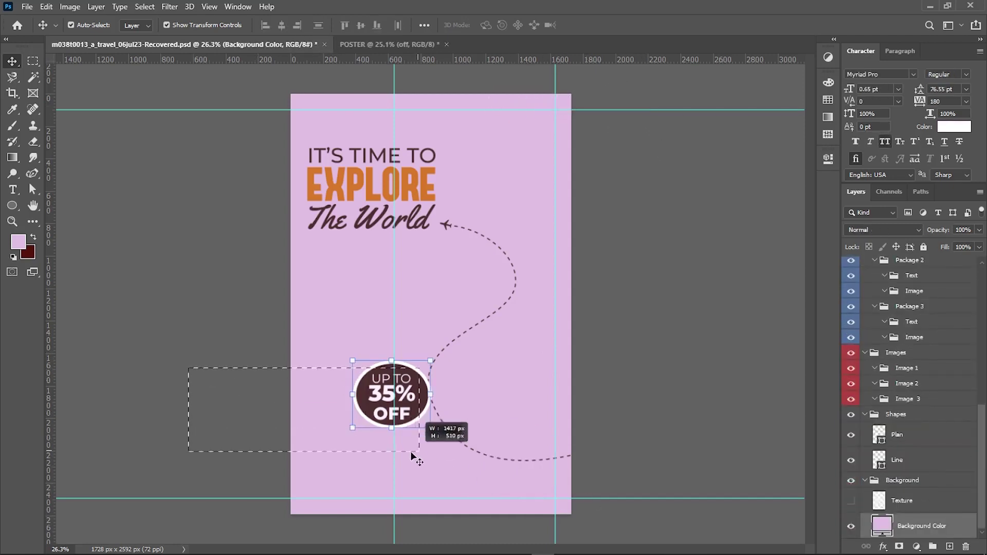
key(Delete)
scroll(451, 332, up, 2)
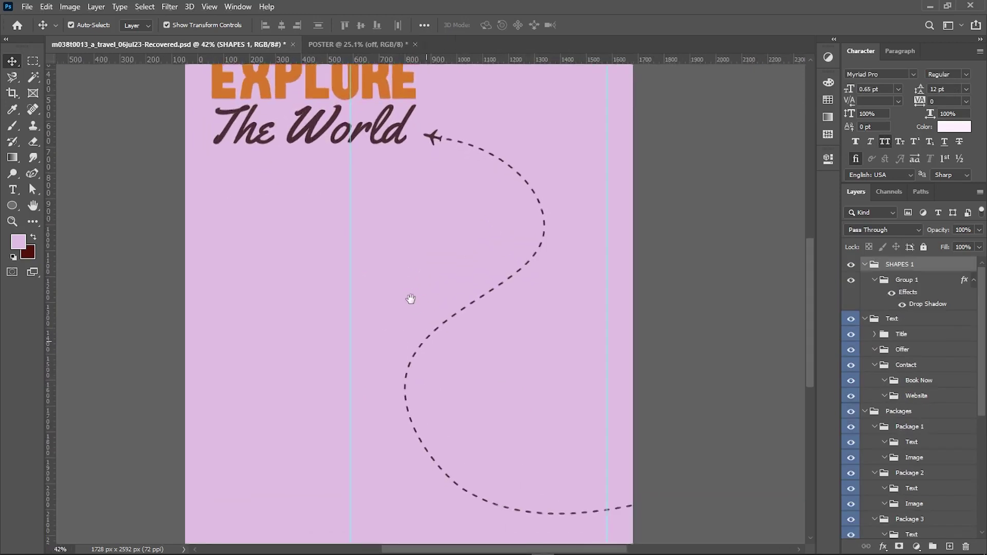
Step: Draw a four-point curved path rising from the lower left toward the title
drag(469, 339, 450, 289)
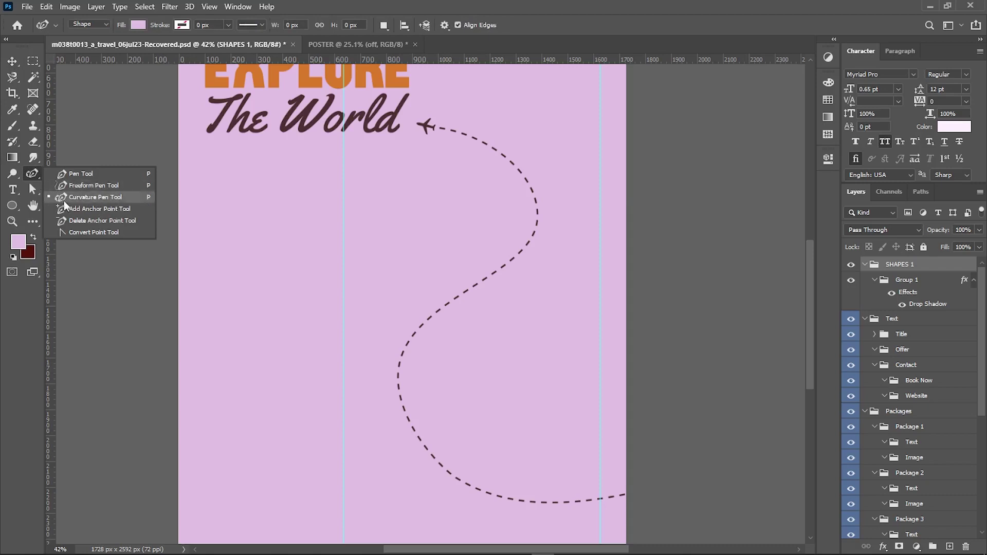
drag(34, 177, 67, 201)
drag(33, 174, 80, 204)
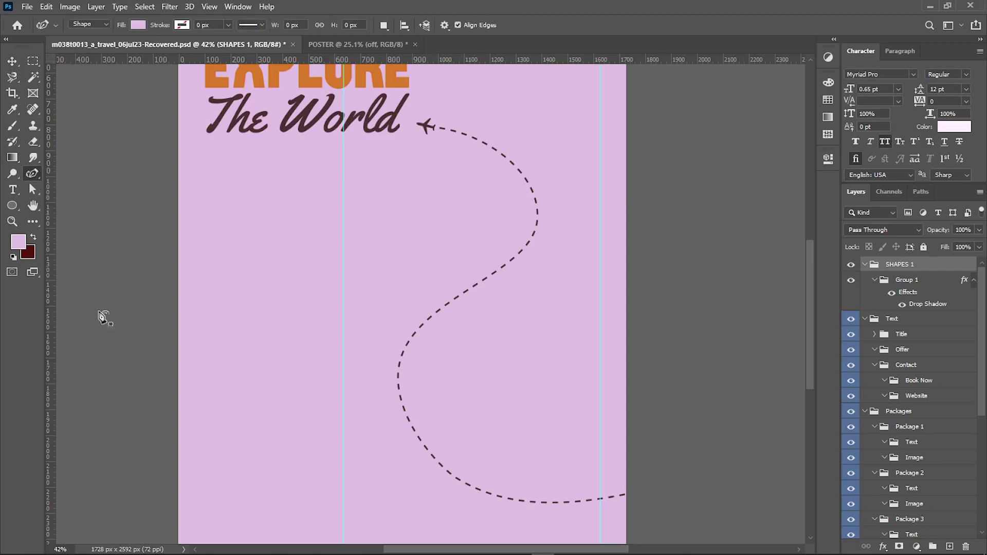
click(350, 379)
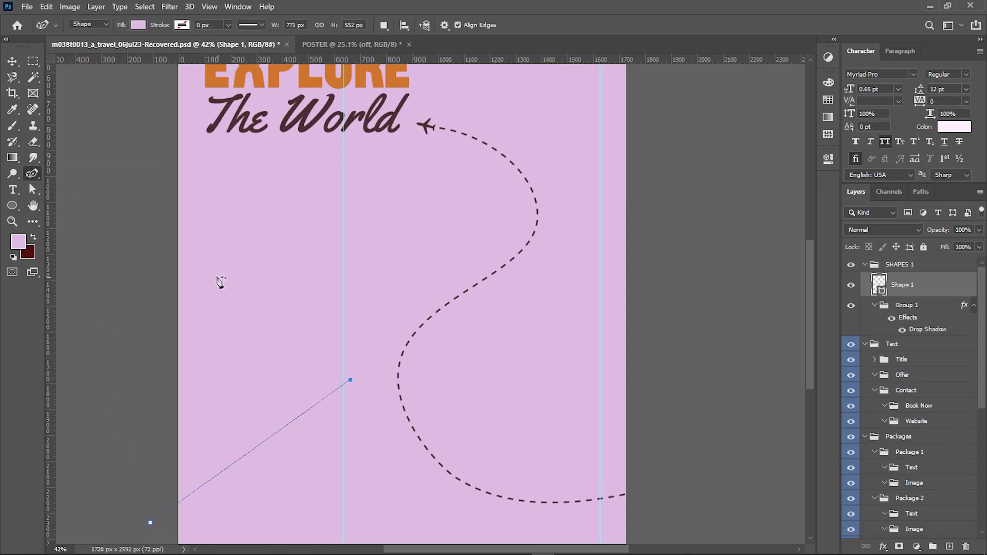
click(212, 274)
click(378, 151)
click(221, 79)
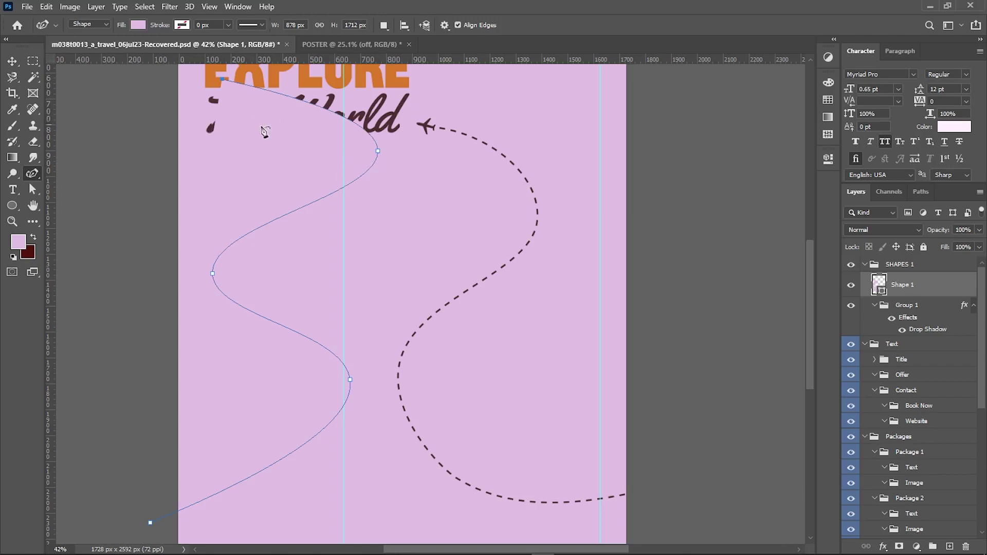
Step: Reshape the curve by dragging its anchors and handles, raising the upper point toward THE WORLD
key(a)
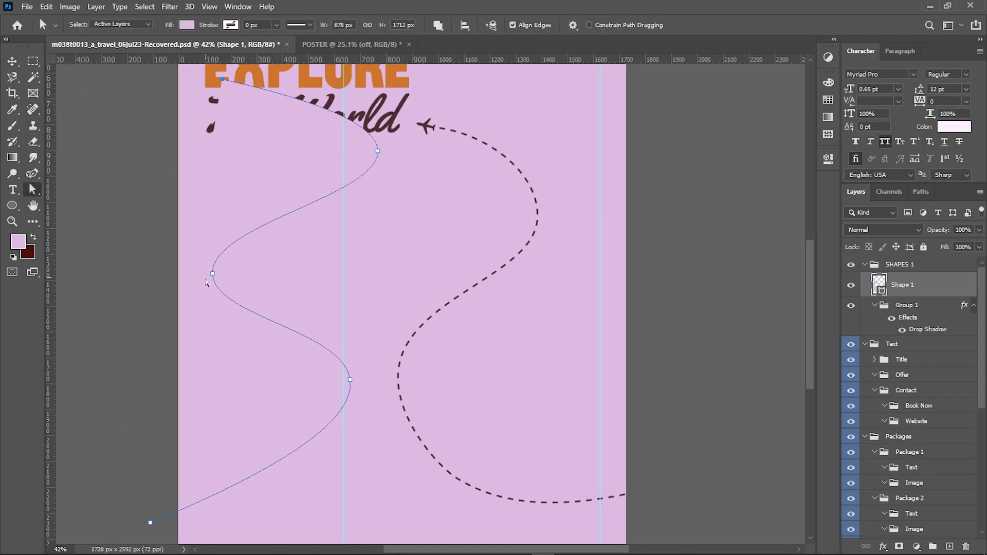
drag(212, 275, 254, 282)
drag(255, 326, 261, 376)
drag(254, 282, 242, 277)
drag(379, 152, 394, 116)
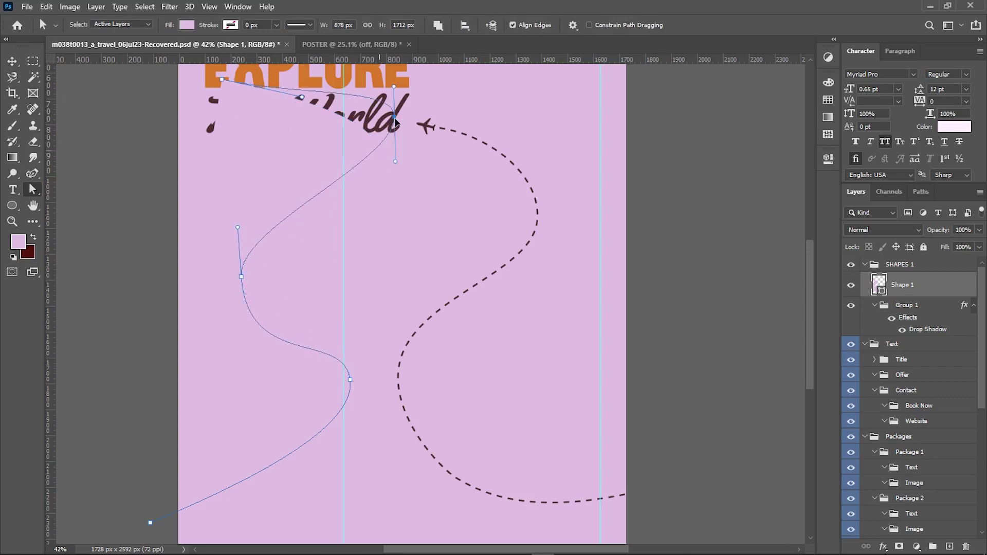
mouse_move(222, 82)
mouse_down()
mouse_move(219, 186)
mouse_move(221, 163)
mouse_up()
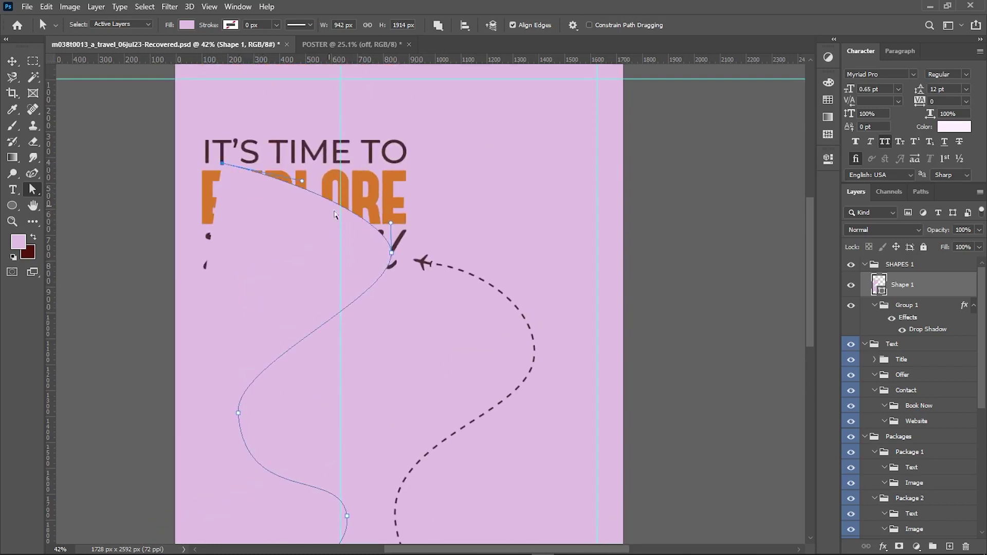
mouse_move(392, 255)
mouse_down()
mouse_move(342, 478)
mouse_move(284, 483)
mouse_up()
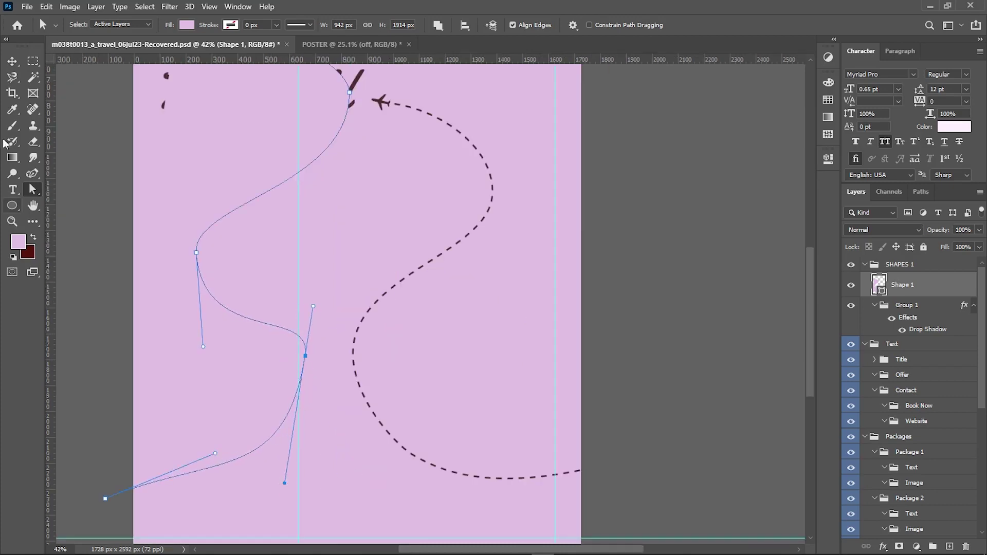
click(14, 65)
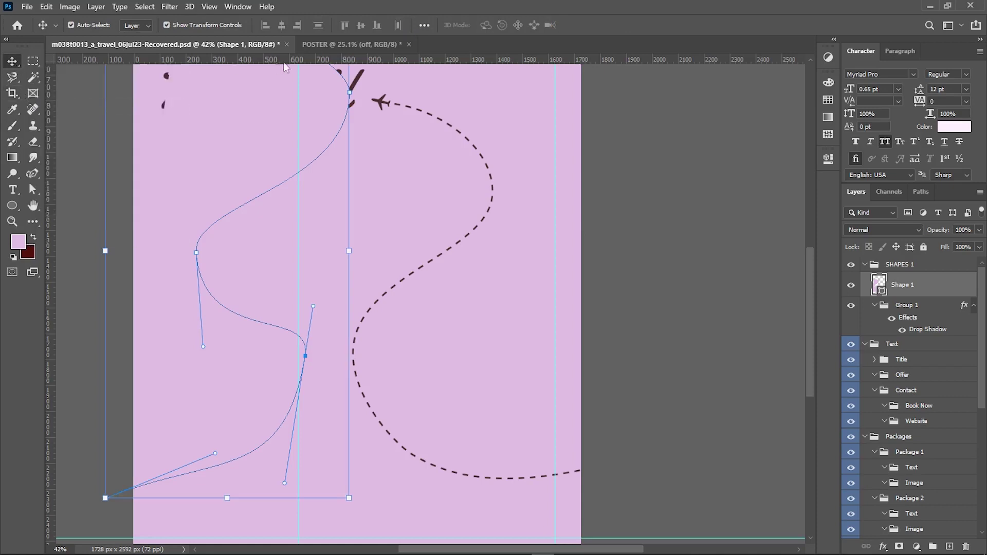
key(a)
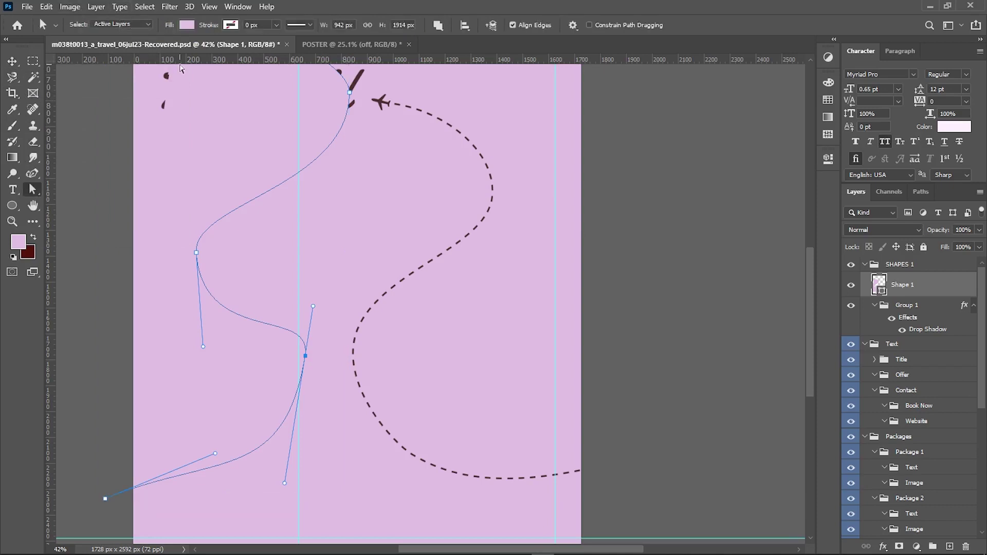
Step: Give the curve no fill and a 10 px dark maroon stroke, then delete Shape 1
click(187, 24)
click(113, 48)
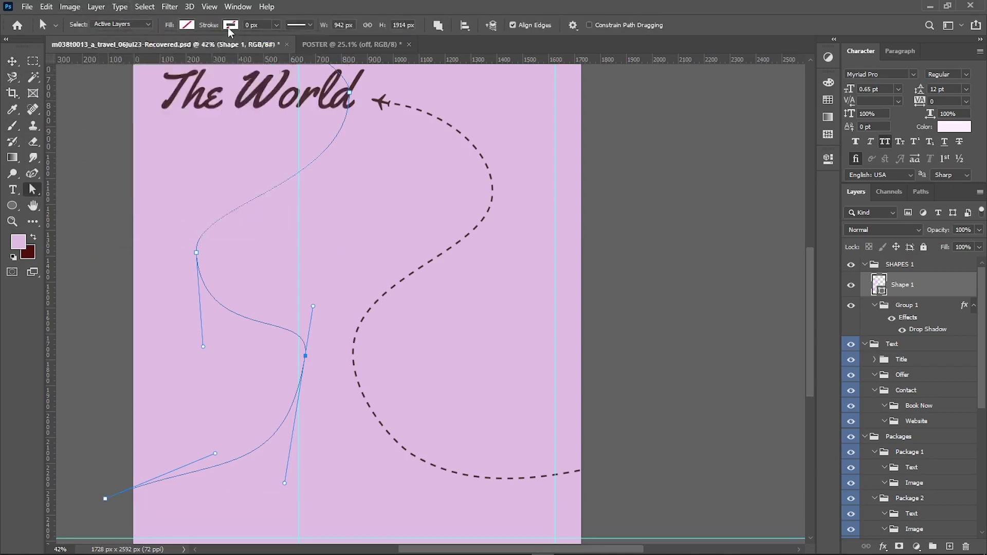
click(231, 24)
click(166, 89)
click(261, 26)
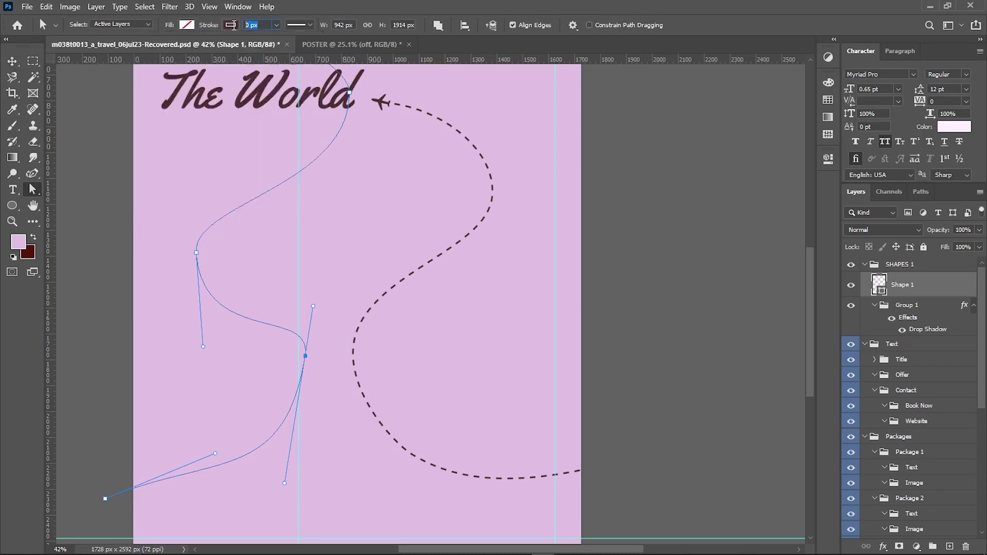
text(10)
key(Return)
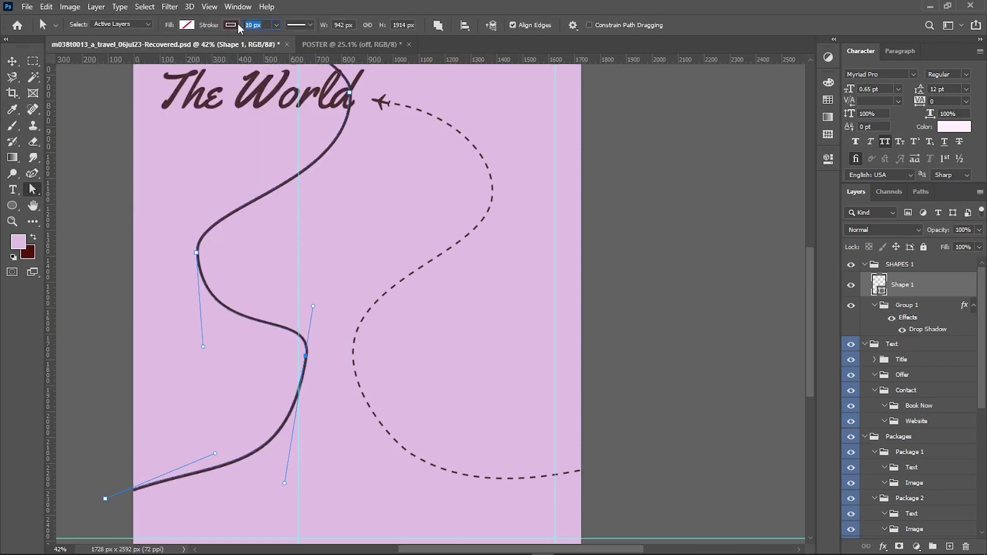
click(10, 72)
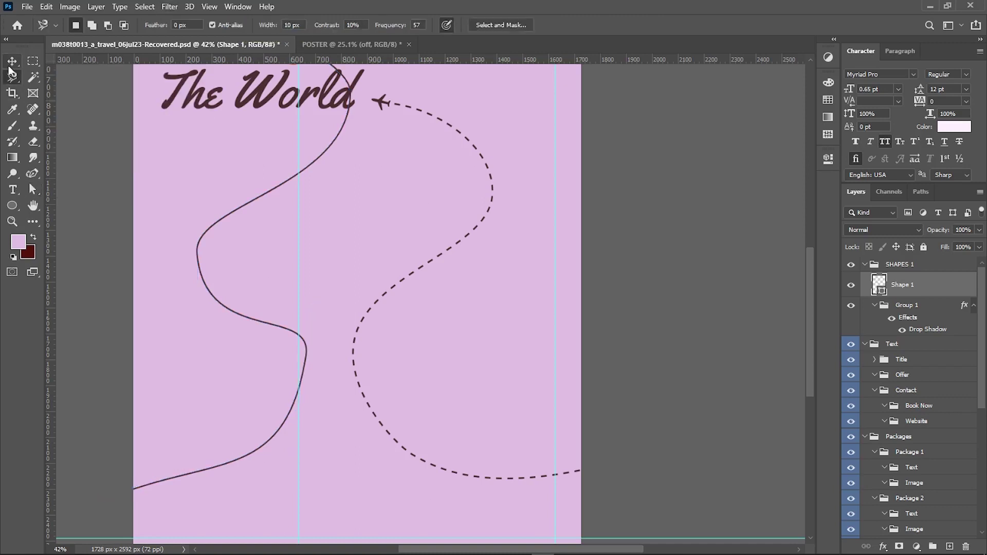
key(Delete)
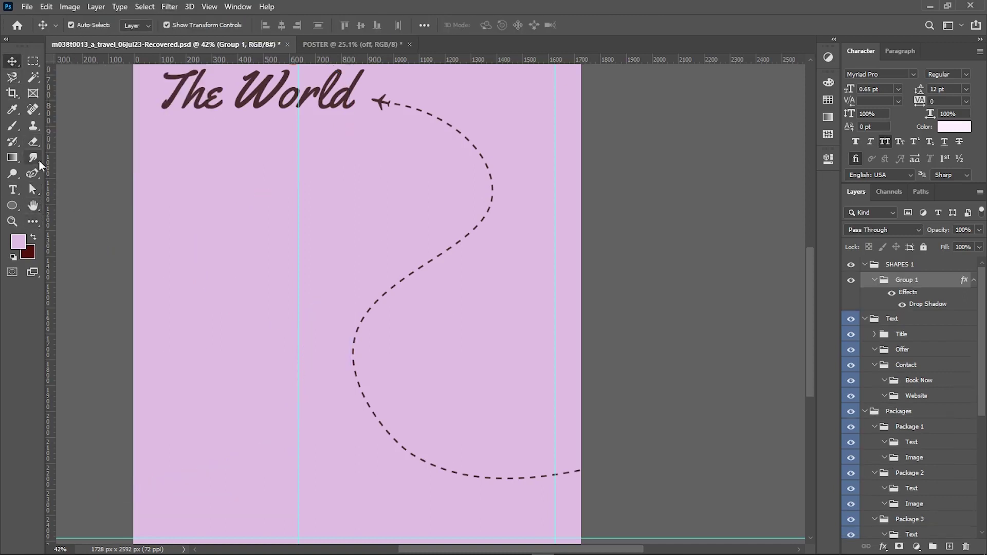
Step: Draw an S-shaped curve with the Curvature Pen from under EXPLORE down toward the bottom-left
click(32, 174)
click(113, 124)
click(363, 195)
click(269, 357)
scroll(268, 357, down, 3)
click(403, 301)
click(130, 442)
scroll(110, 360, up, 3)
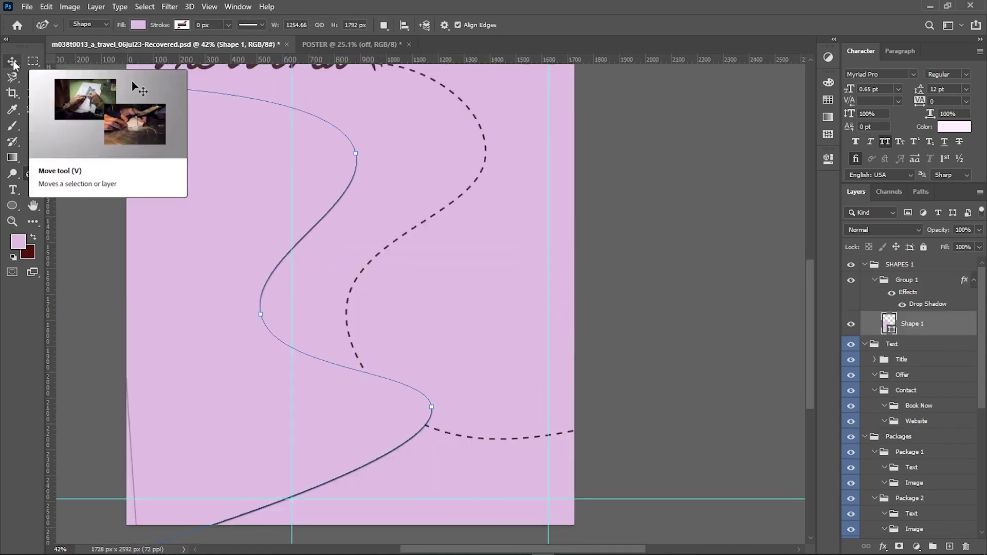
Step: Adjust the curve's anchors, pulling the top anchor down under EXPLORE
key(a)
scroll(206, 189, up, 5)
drag(227, 312, 226, 371)
scroll(171, 220, down, 3)
drag(118, 165, 121, 201)
key(v)
key(a)
Step: Set the curve's fill to none and its stroke width to 3 px
click(186, 25)
click(105, 45)
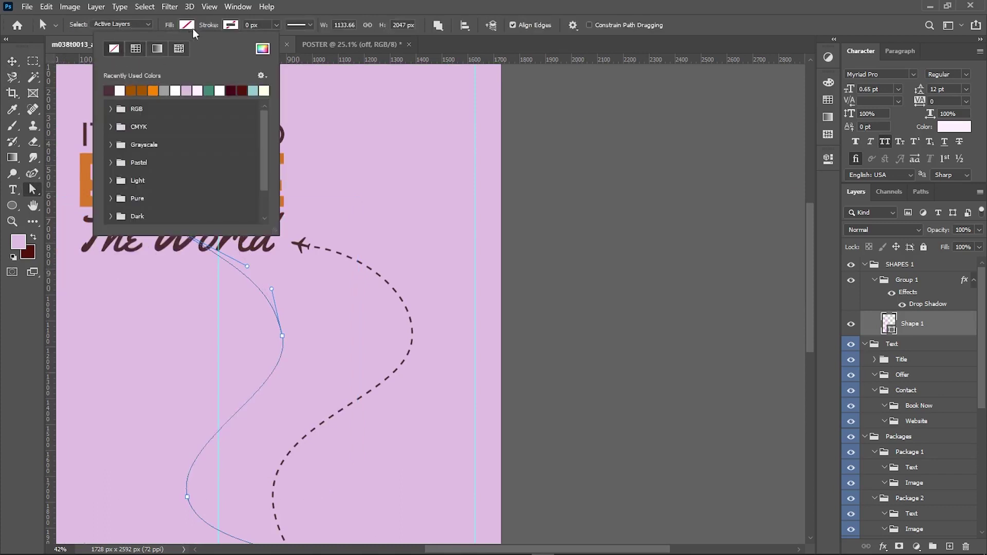
click(233, 25)
click(265, 23)
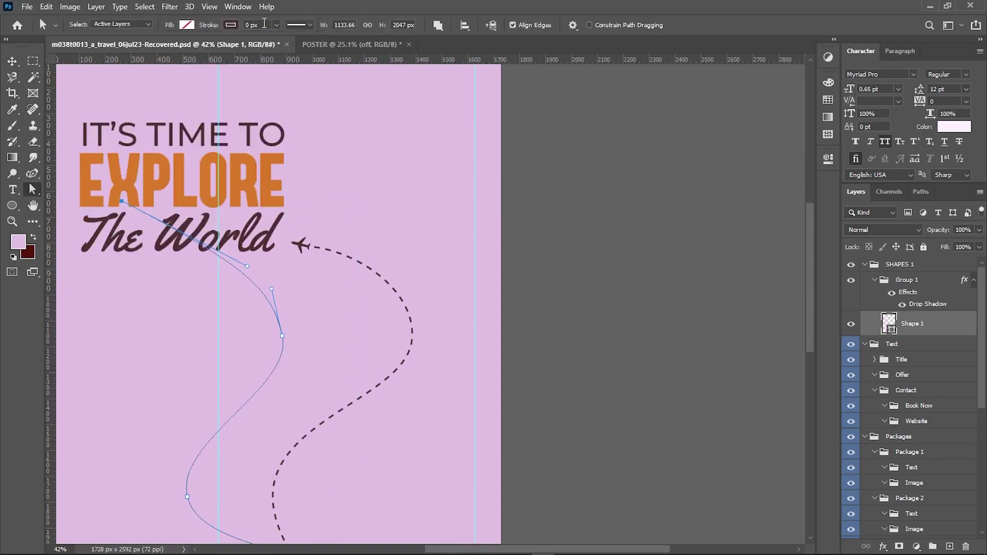
text(8)
key(Return)
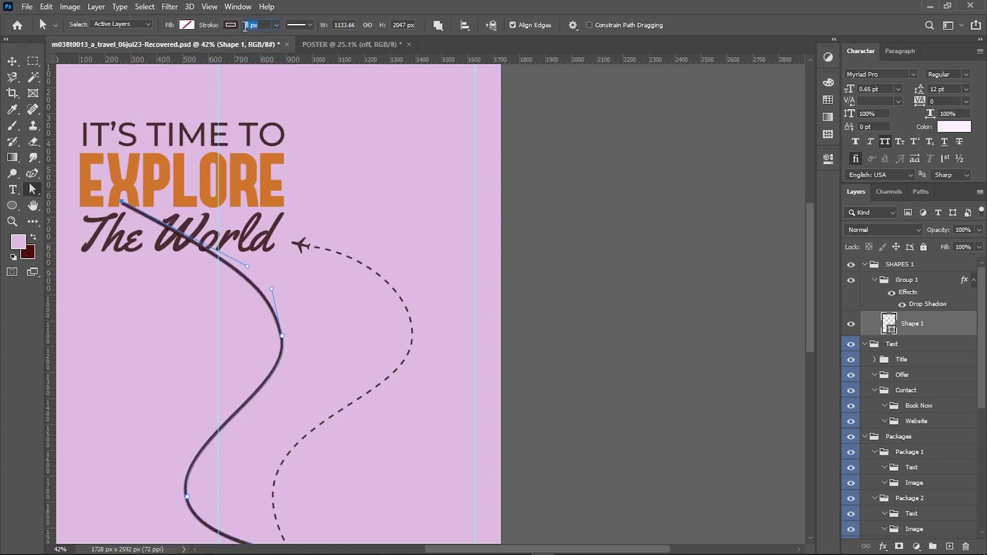
key(Return)
text(3)
key(Return)
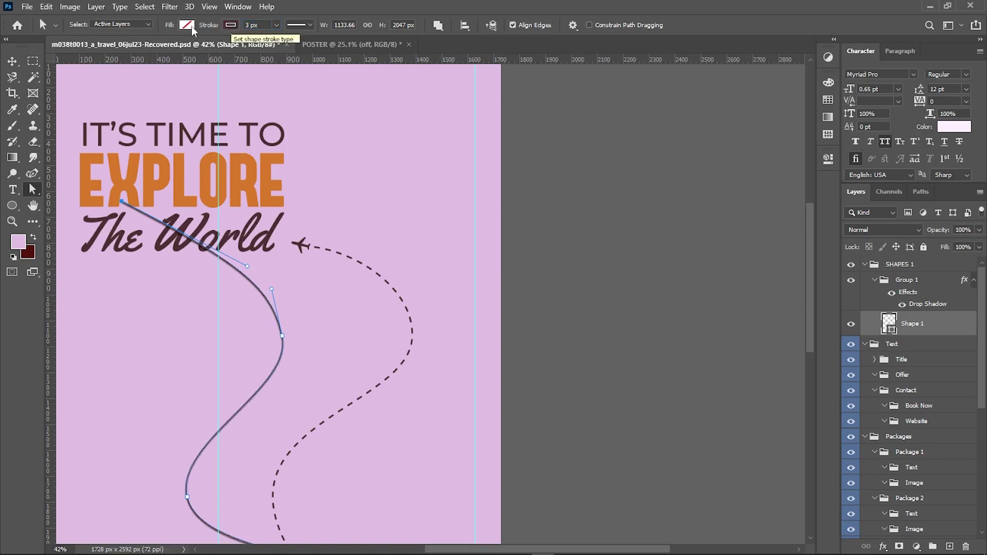
Step: Make the stroke a round-capped dashed line with 8-unit dash settings, 6 px wide
click(289, 25)
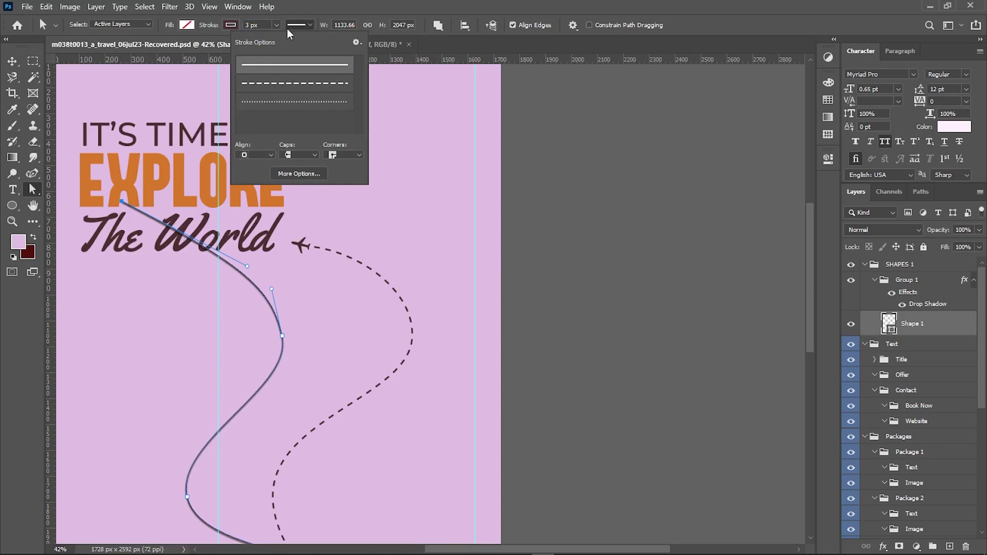
click(289, 175)
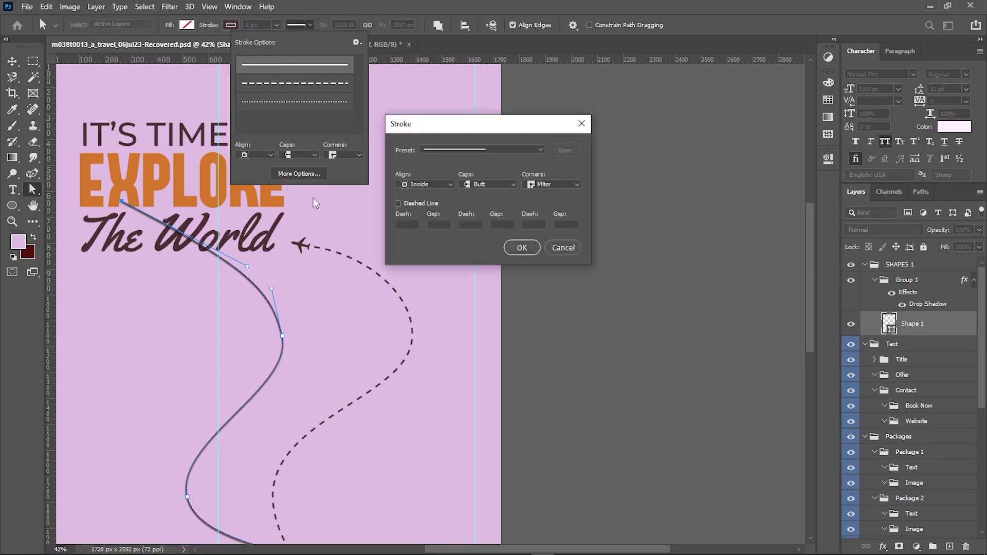
click(473, 186)
click(491, 198)
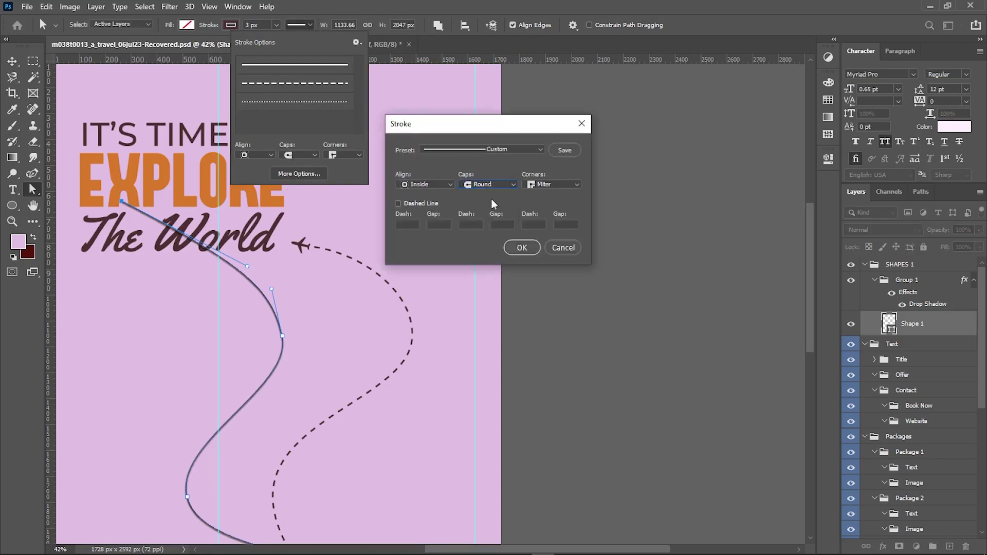
click(398, 203)
text(4)
text(8)
key(shift+Tab)
text(8)
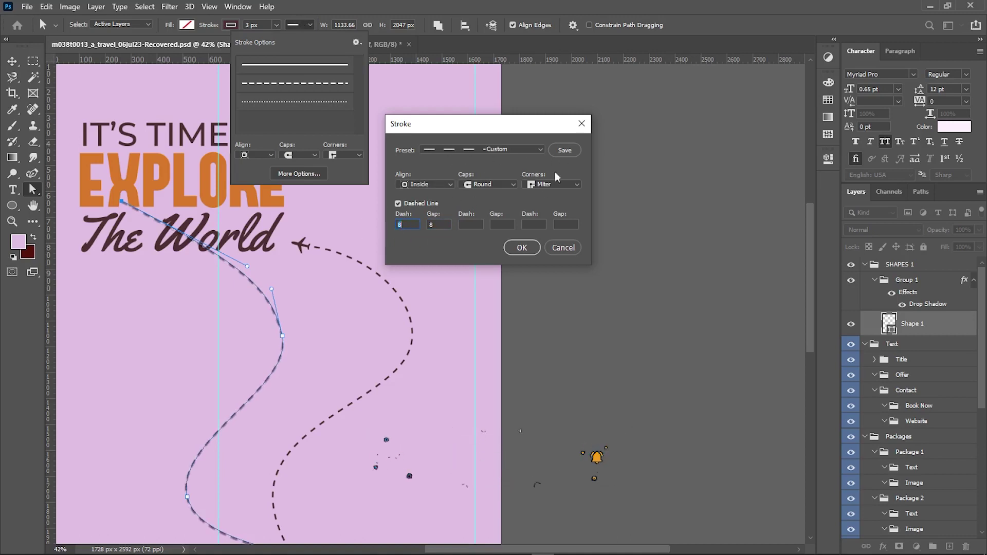
click(520, 247)
click(256, 26)
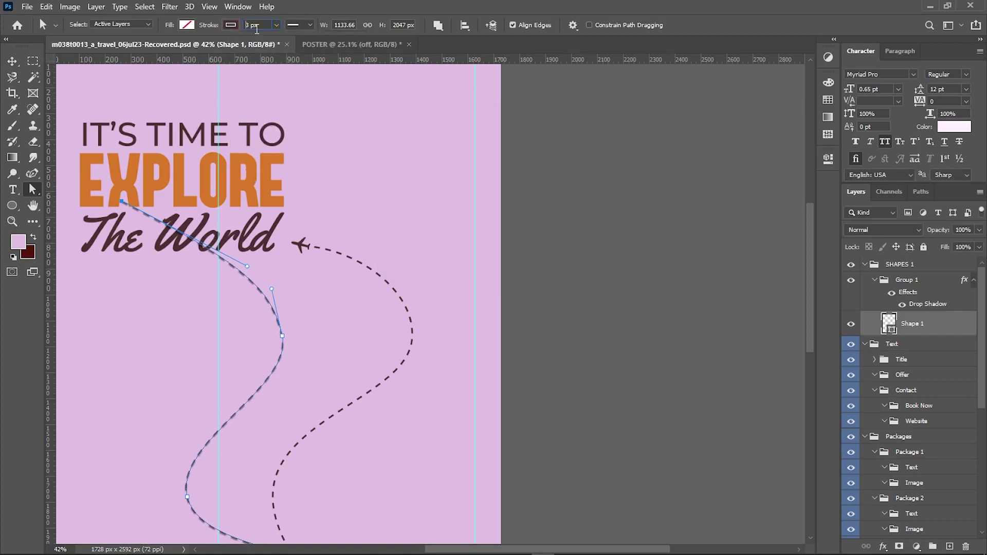
text(6)
key(Return)
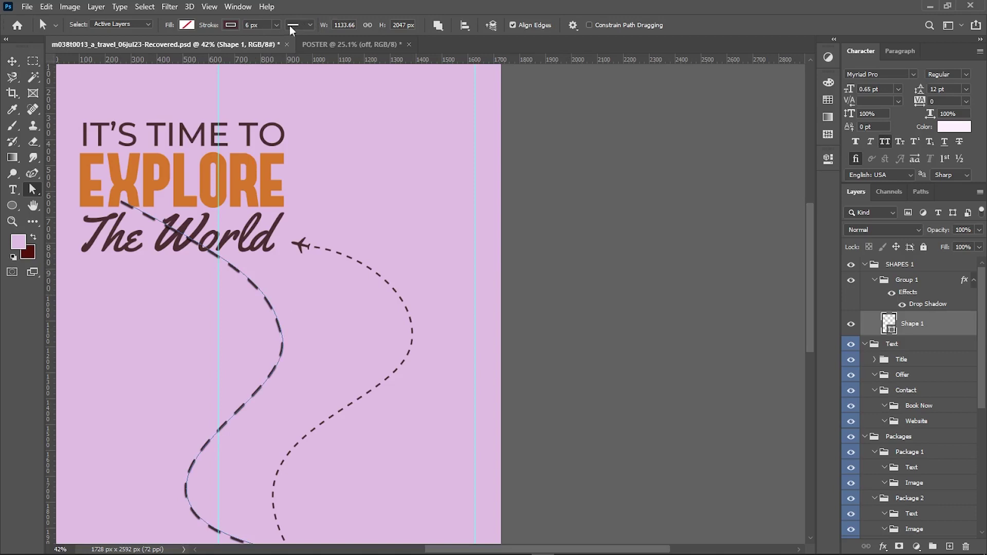
Step: Recheck the stroke style, keep it dashed, and reduce the width to 4 px
click(293, 26)
click(298, 174)
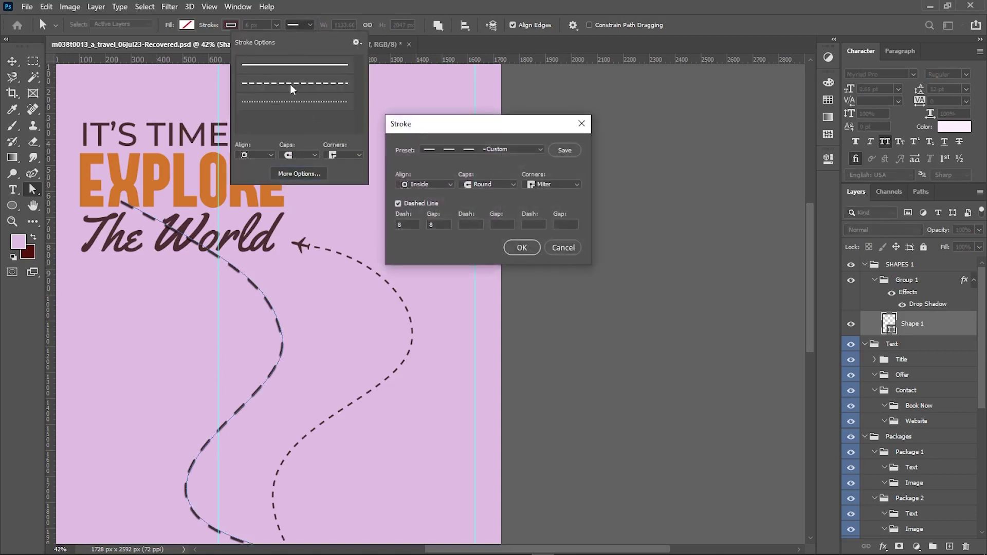
click(522, 247)
click(293, 102)
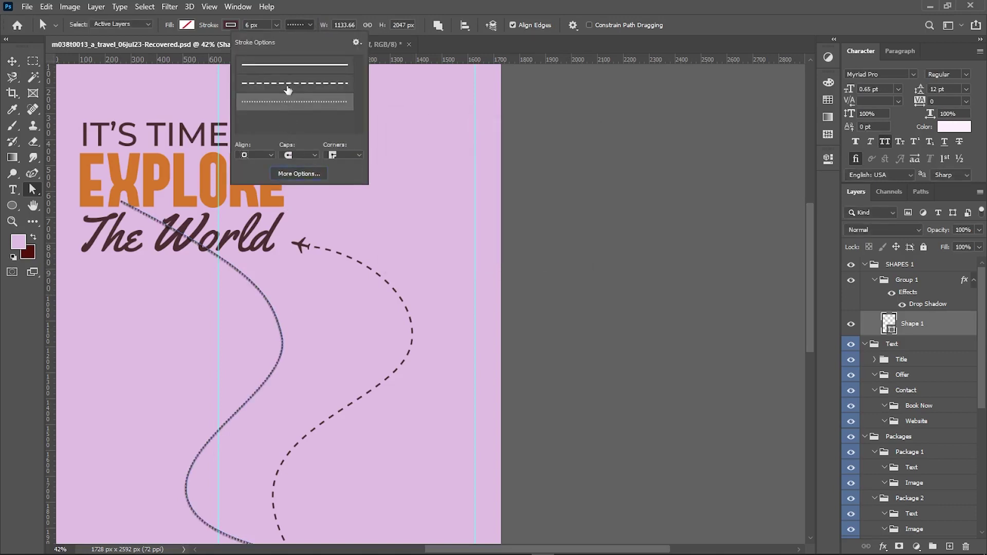
click(291, 82)
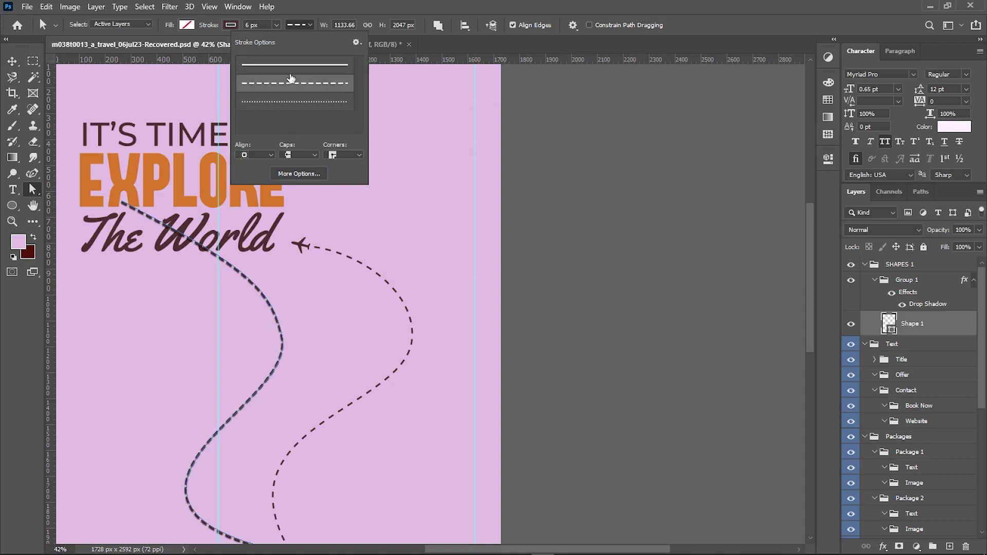
click(251, 25)
text(4)
key(Return)
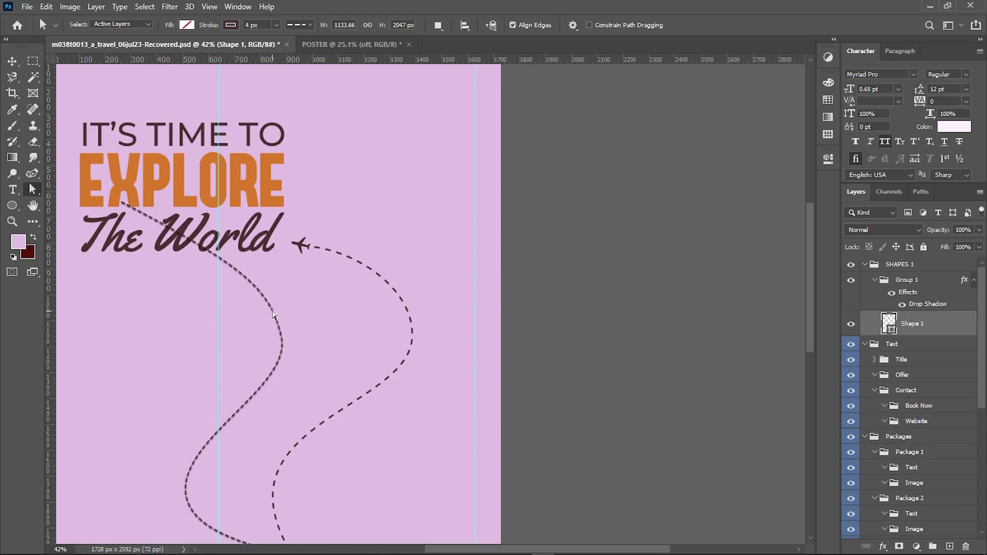
click(12, 61)
Step: Go to Flaticon in the browser and search for aeroplanes icons
key(alt+Tab)
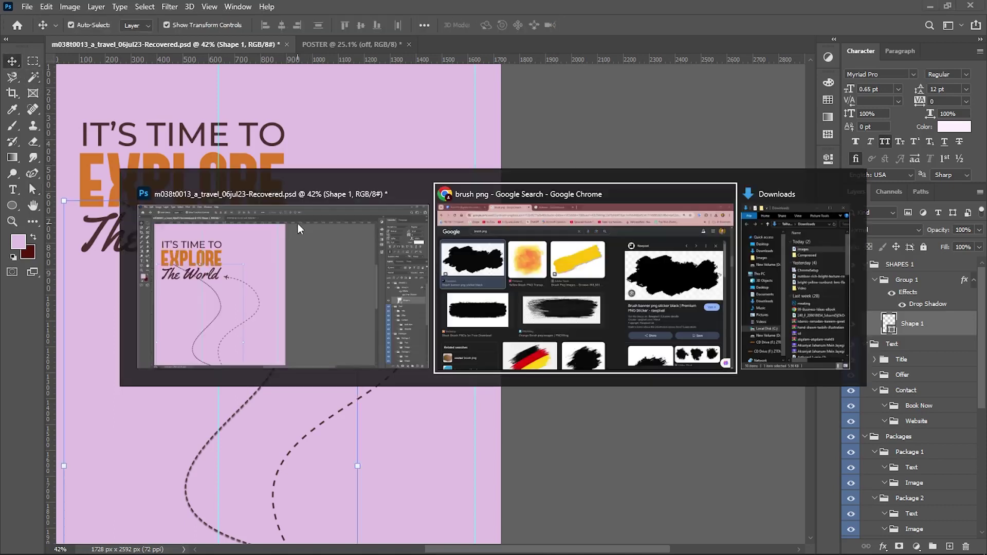
click(354, 15)
click(355, 39)
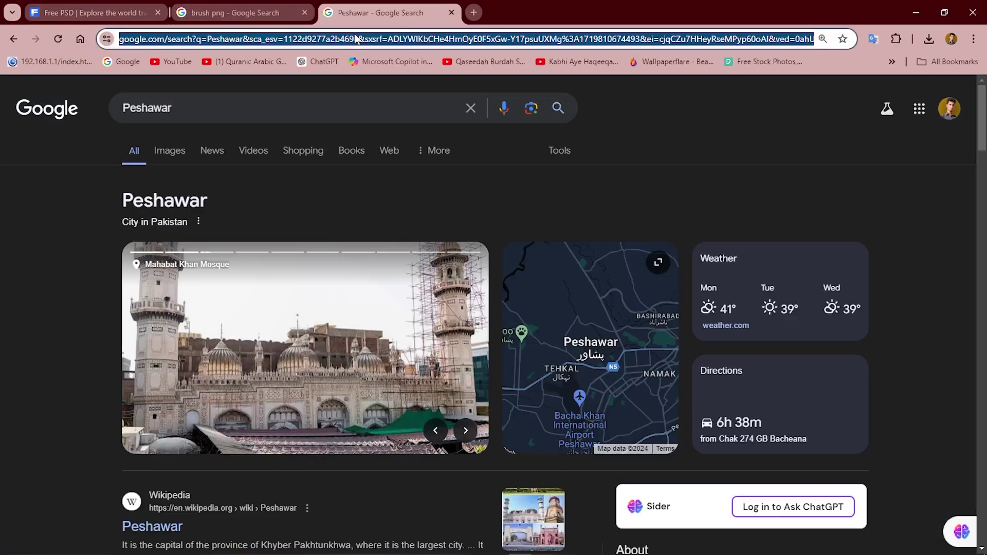
text(flat)
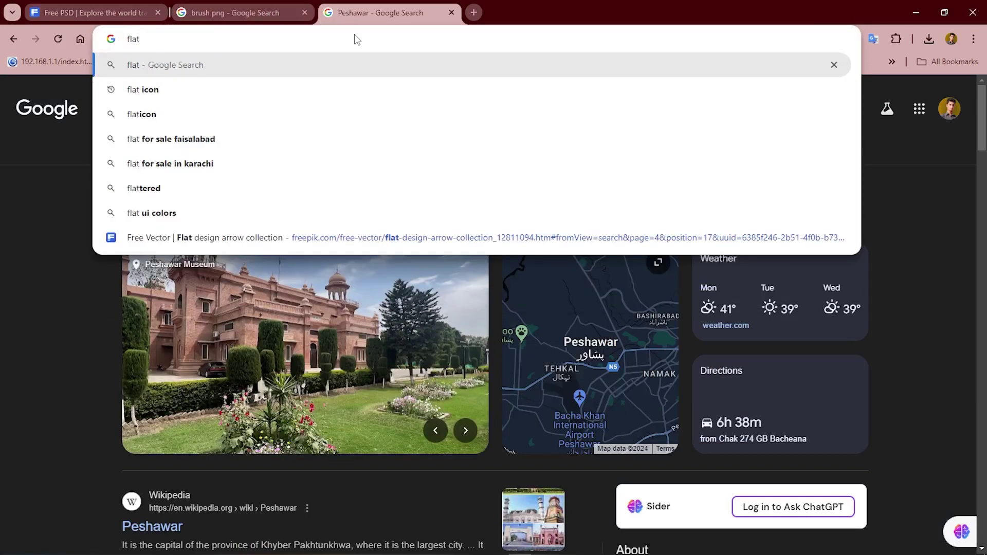
key(Down)
key(Return)
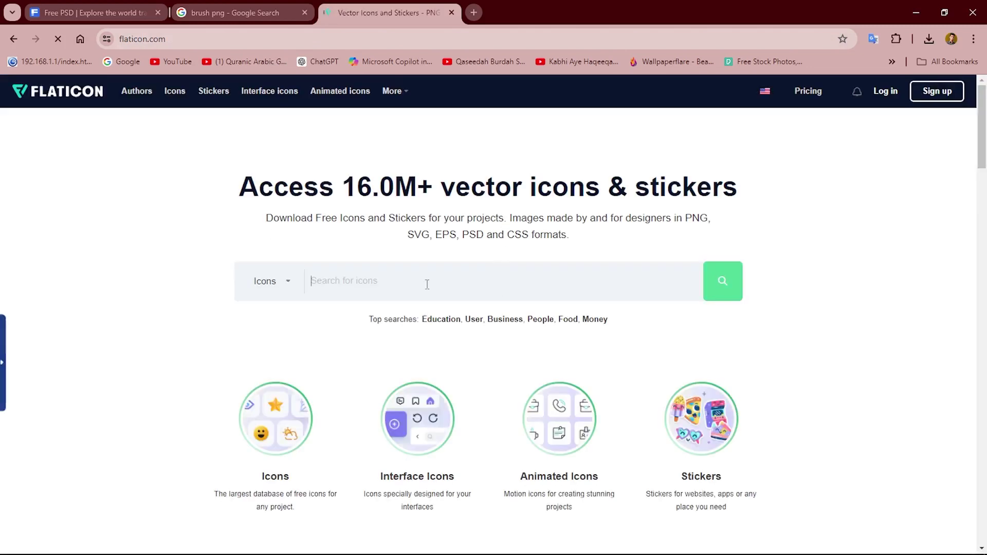
text(ar)
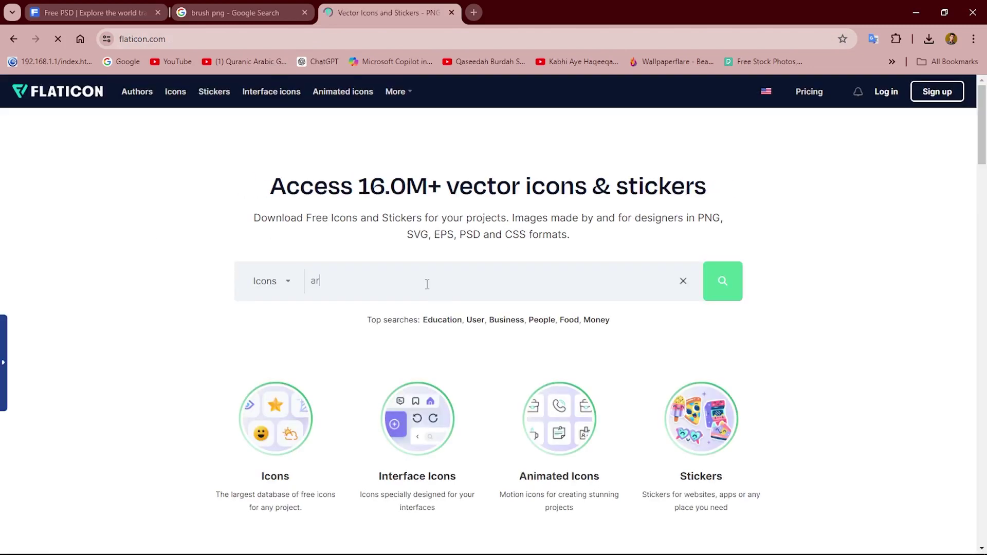
key(BackSpace)
text(eropla)
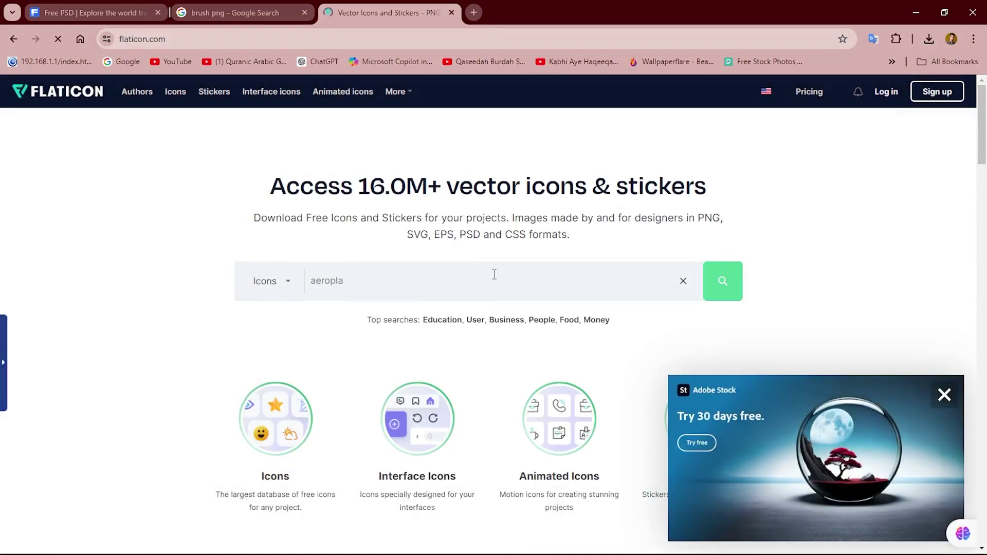
key(BackSpace)
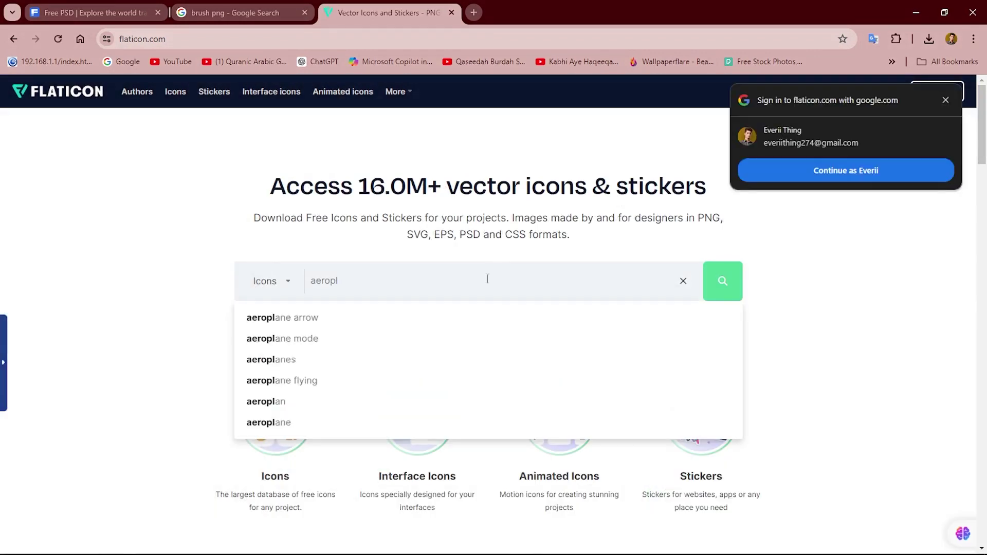
click(293, 359)
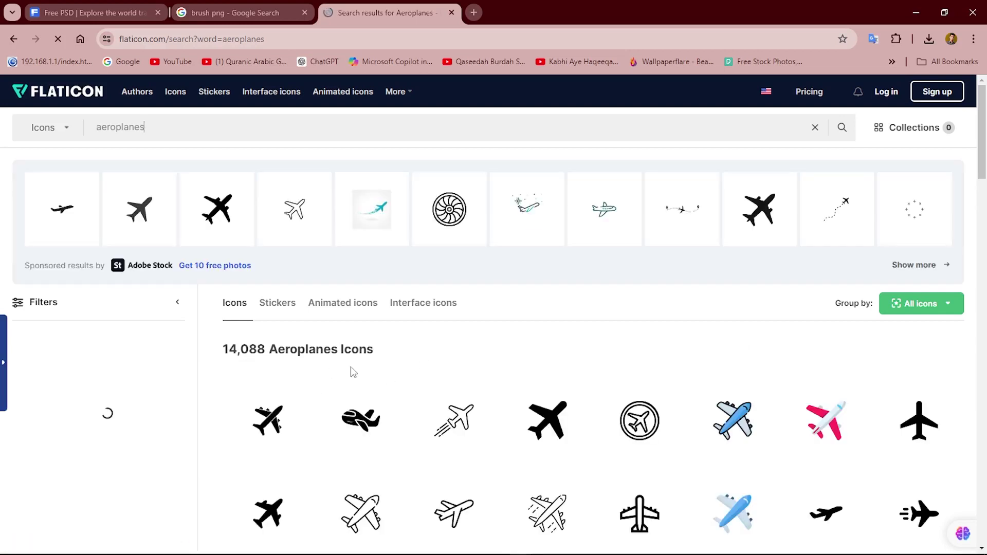
Step: Download the first aeroplane icon as a free PNG, aeroplane.png, and check its folder
click(299, 441)
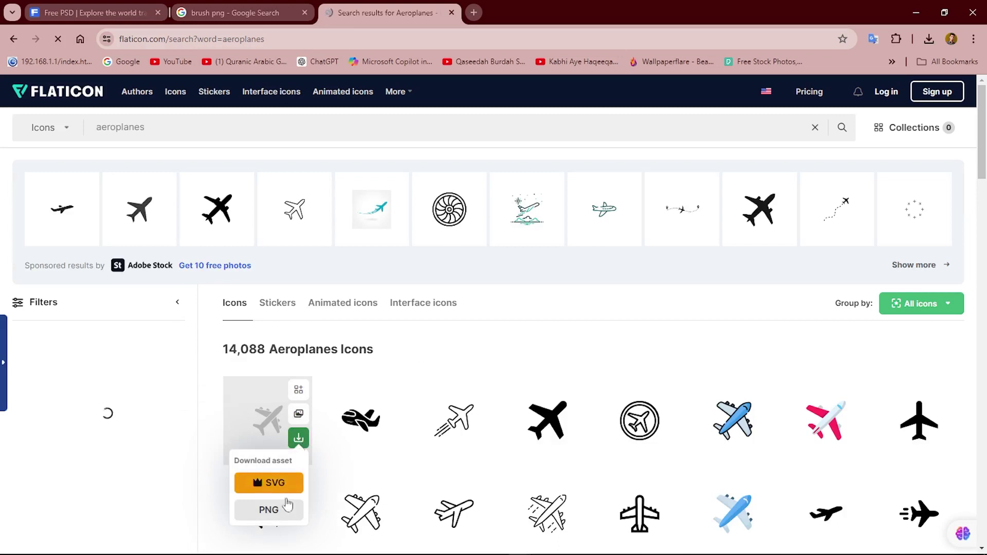
click(284, 509)
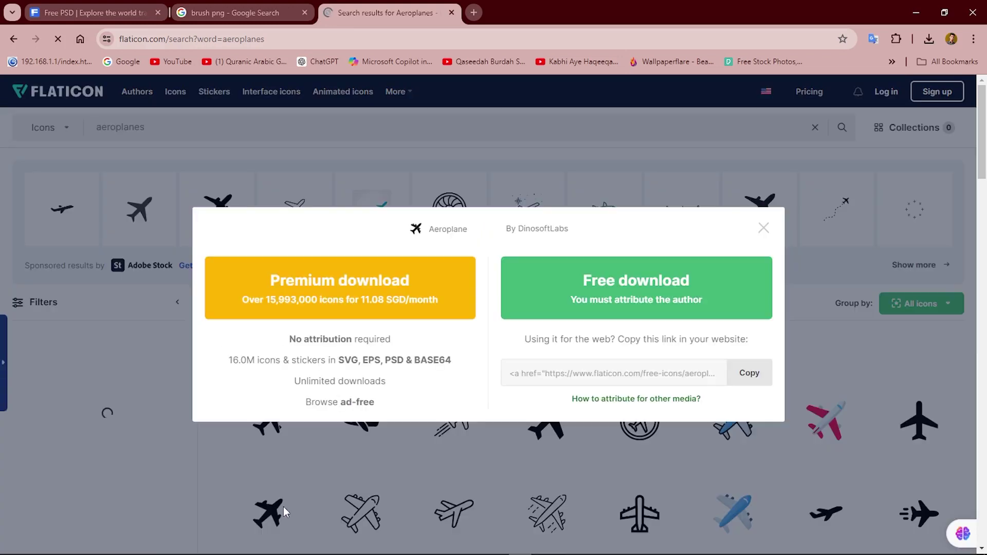
click(611, 286)
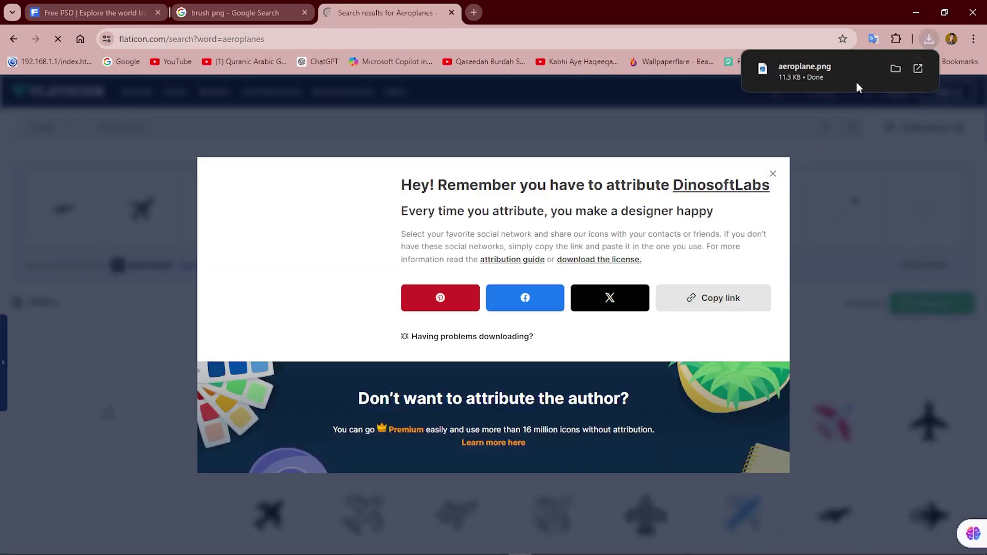
click(895, 69)
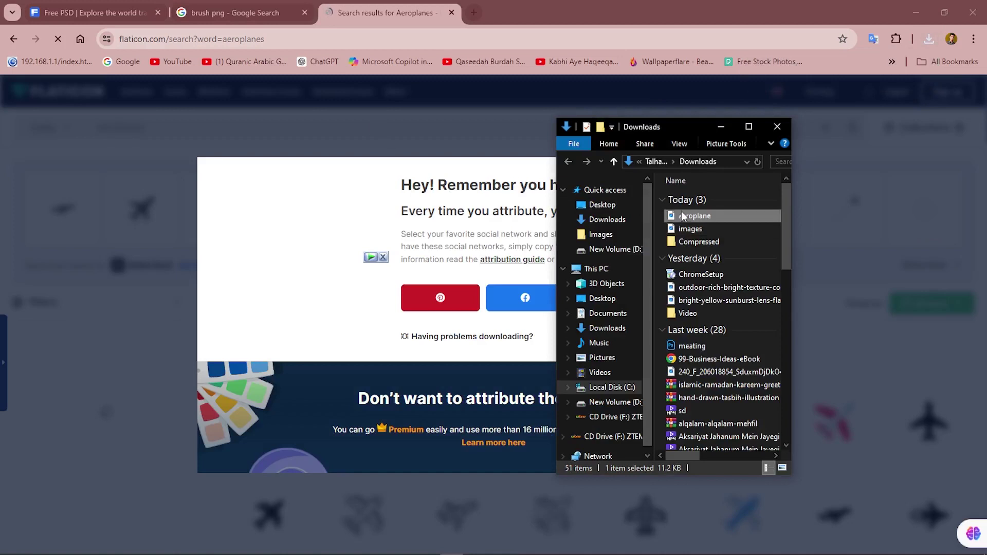
click(777, 126)
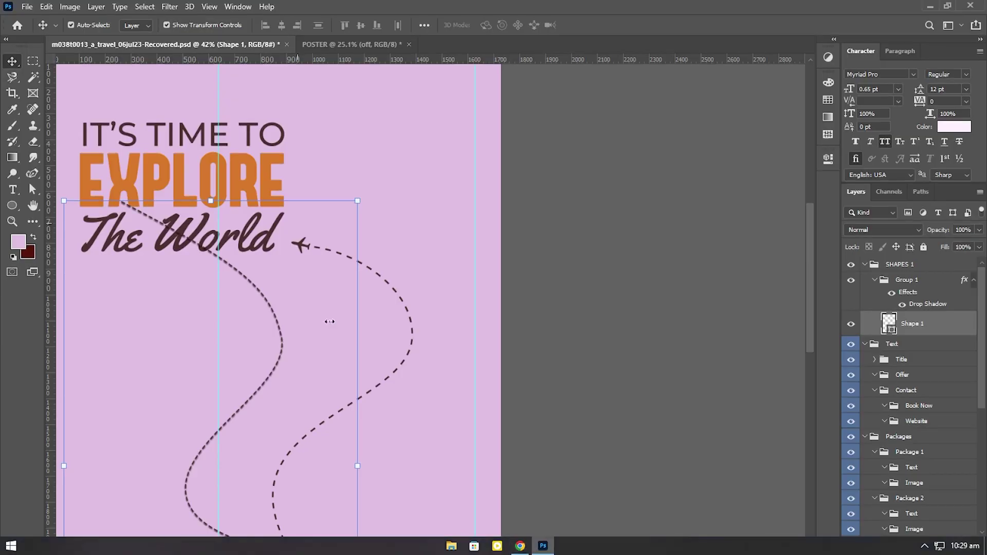
click(27, 7)
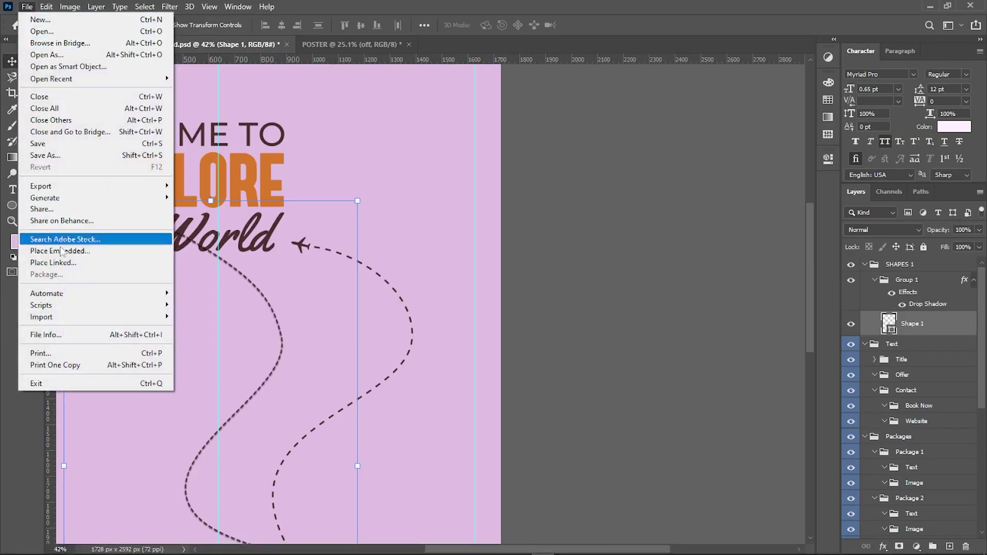
Step: Place aeroplane.png embedded, rotated and scaled to about 18%, between the dashed paths
click(60, 250)
double_click(240, 147)
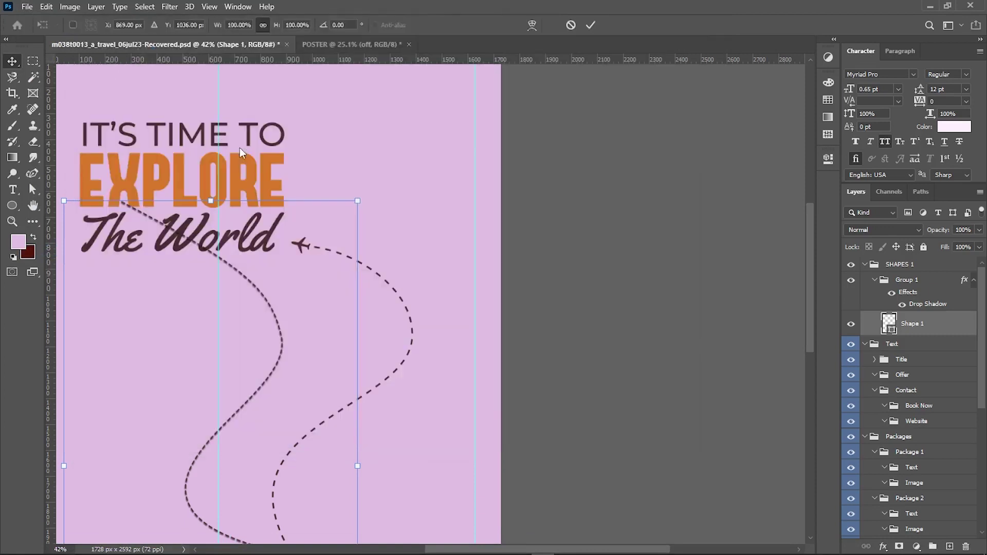
mouse_move(276, 246)
mouse_down()
mouse_move(266, 316)
mouse_move(322, 342)
mouse_up()
key(Return)
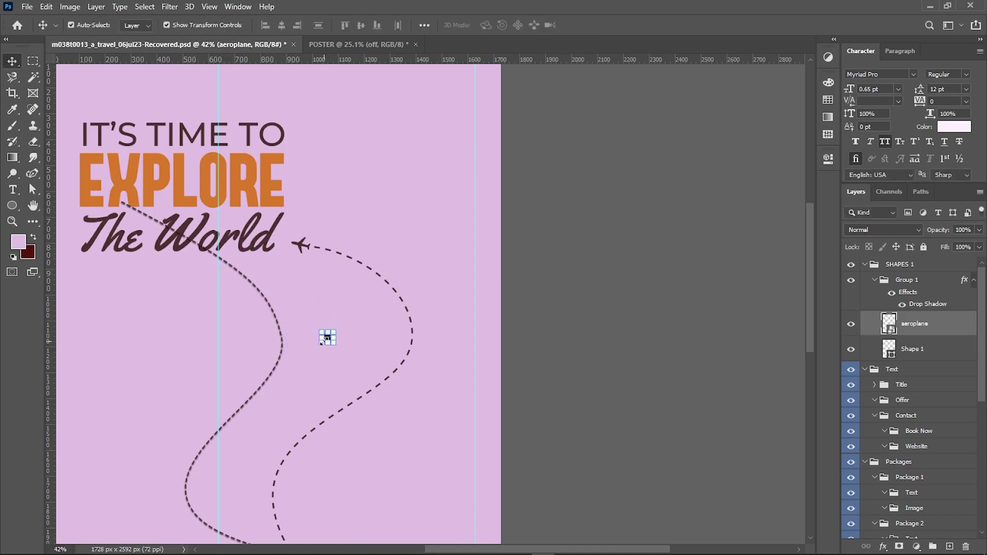
scroll(320, 342, up, 2)
scroll(316, 329, up, 3)
drag(315, 323, 309, 318)
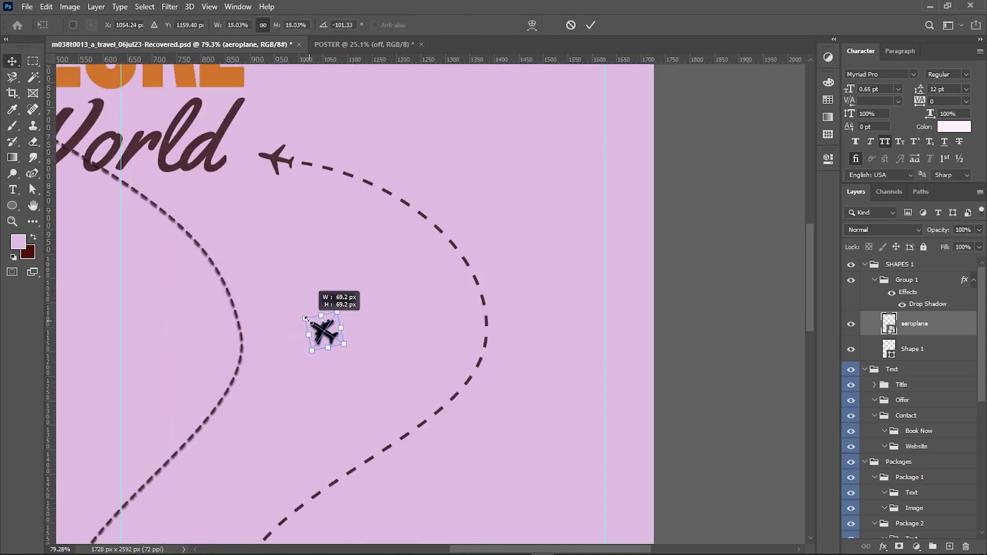
key(Return)
right_click(902, 338)
key(Escape)
Step: Give the aeroplane a #4f3133 Color Overlay sampled from the dashed line
right_click(911, 333)
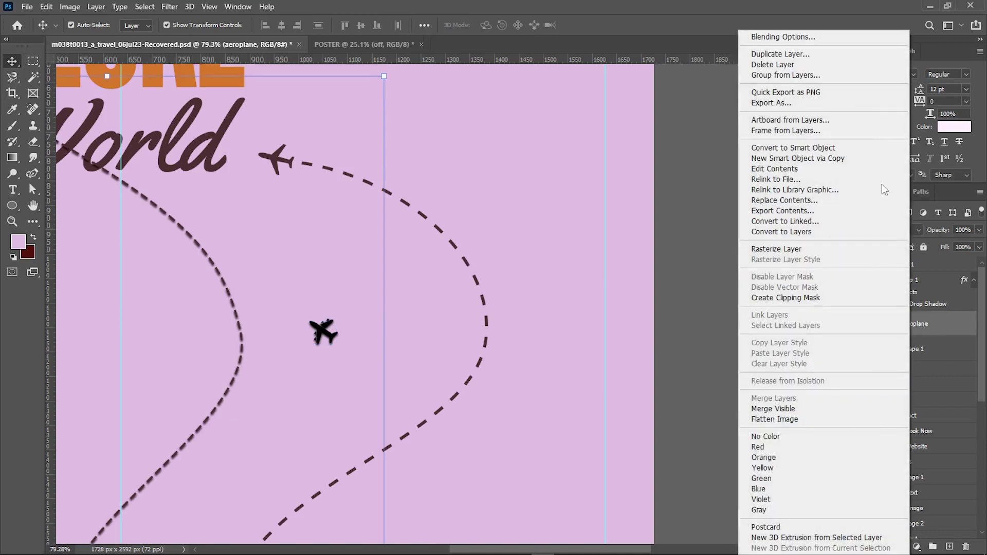
key(Escape)
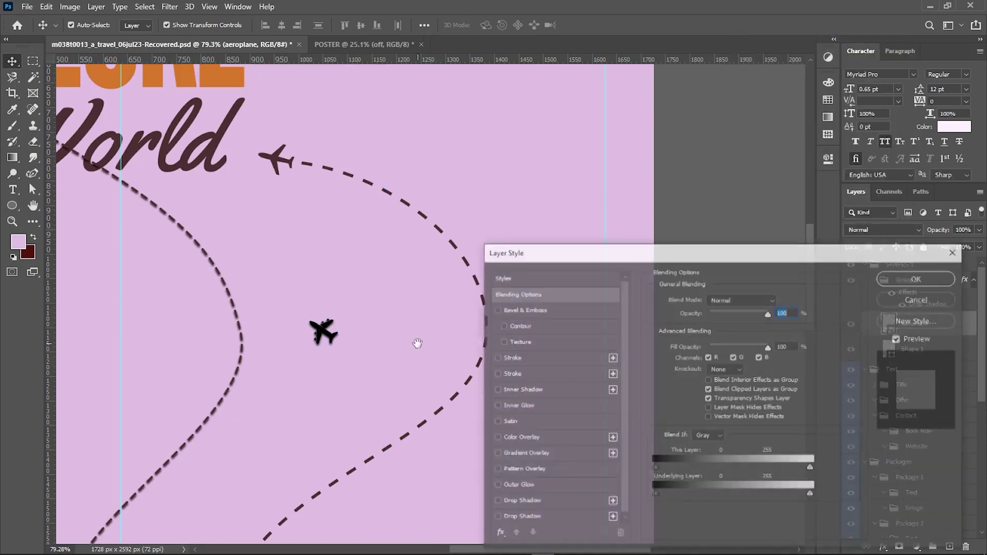
click(520, 440)
click(780, 300)
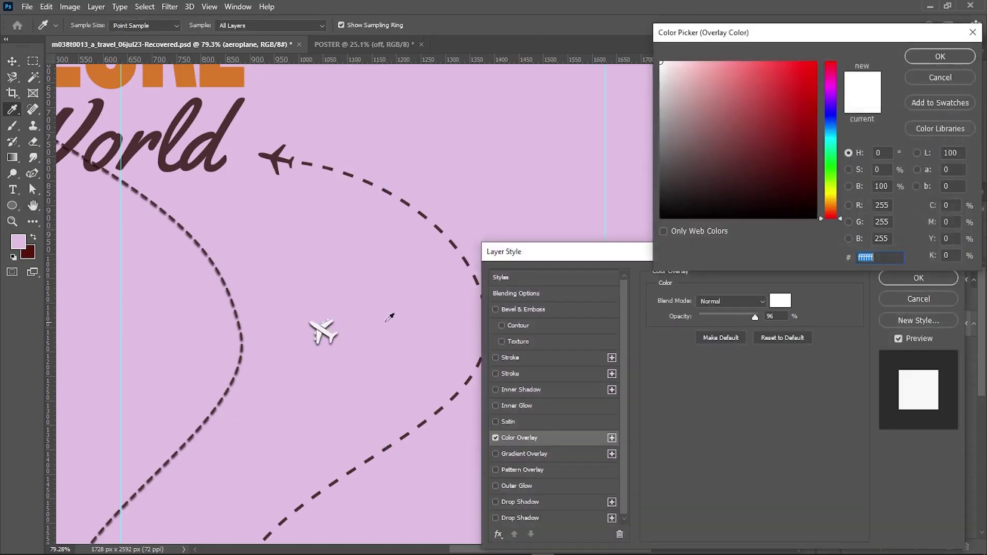
click(239, 323)
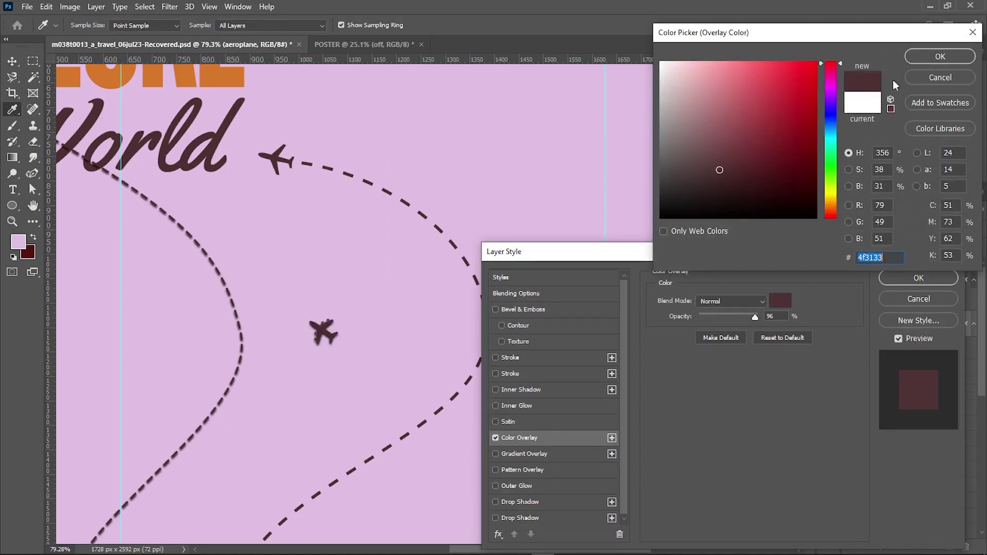
click(940, 57)
click(919, 278)
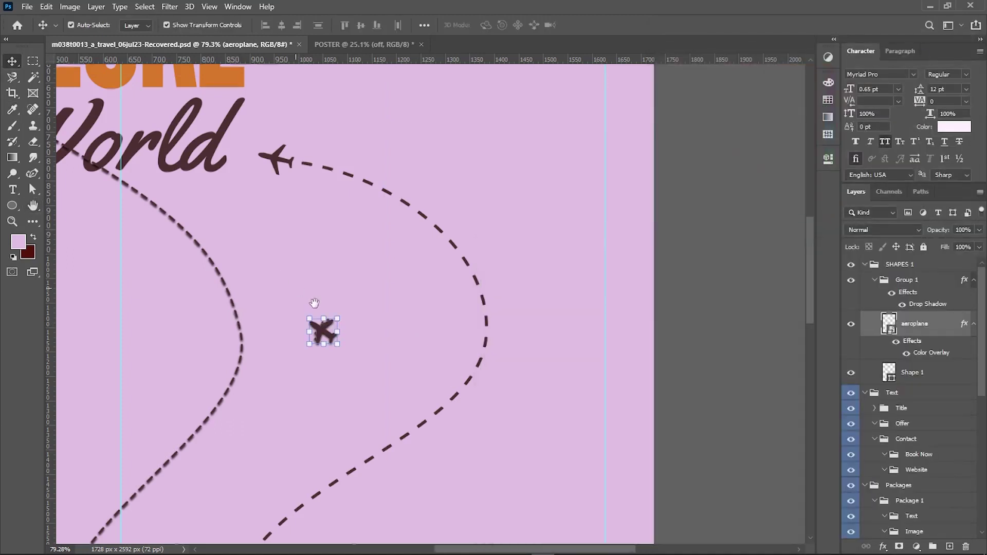
drag(316, 304, 401, 370)
drag(401, 257, 427, 265)
scroll(428, 265, down, 1)
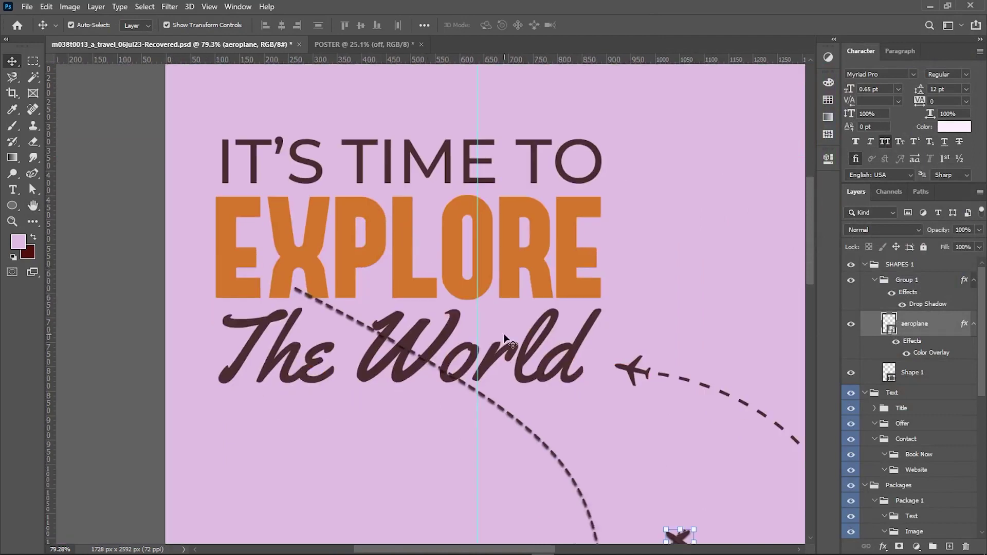
scroll(427, 265, down, 1)
Step: Drag the aeroplane up-left onto the start of the left dashed path beneath EXPLORE
click(689, 485)
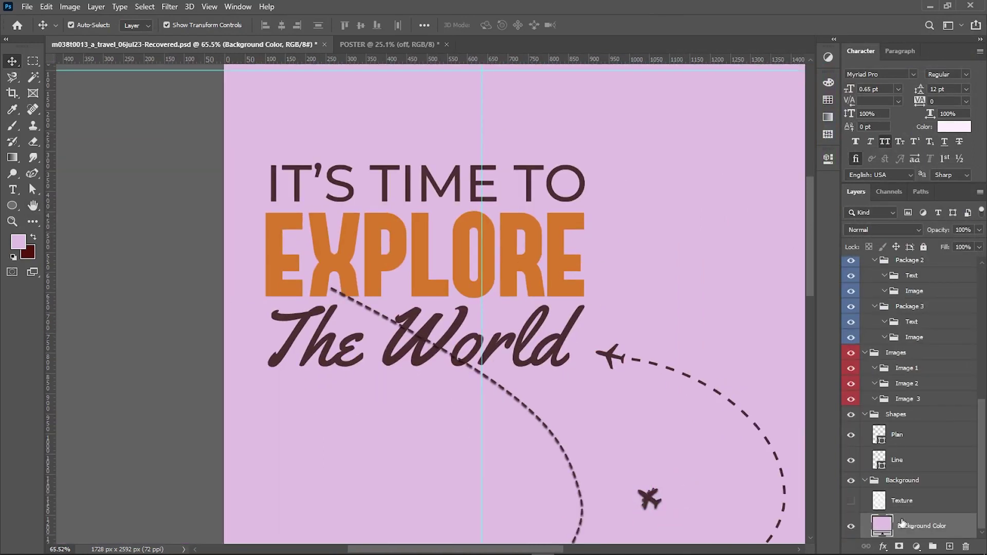
drag(650, 498, 323, 287)
click(848, 507)
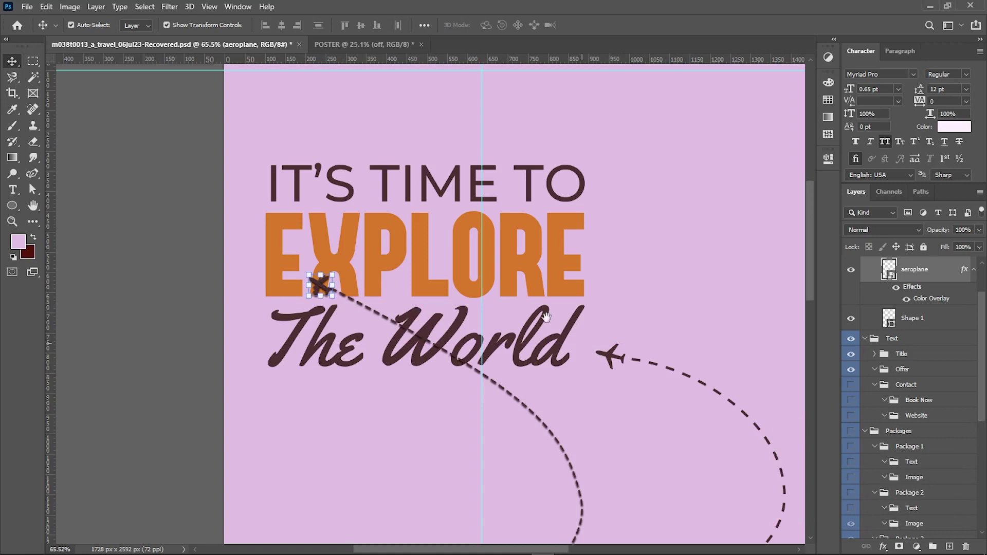
scroll(545, 318, down, 3)
scroll(146, 314, up, 3)
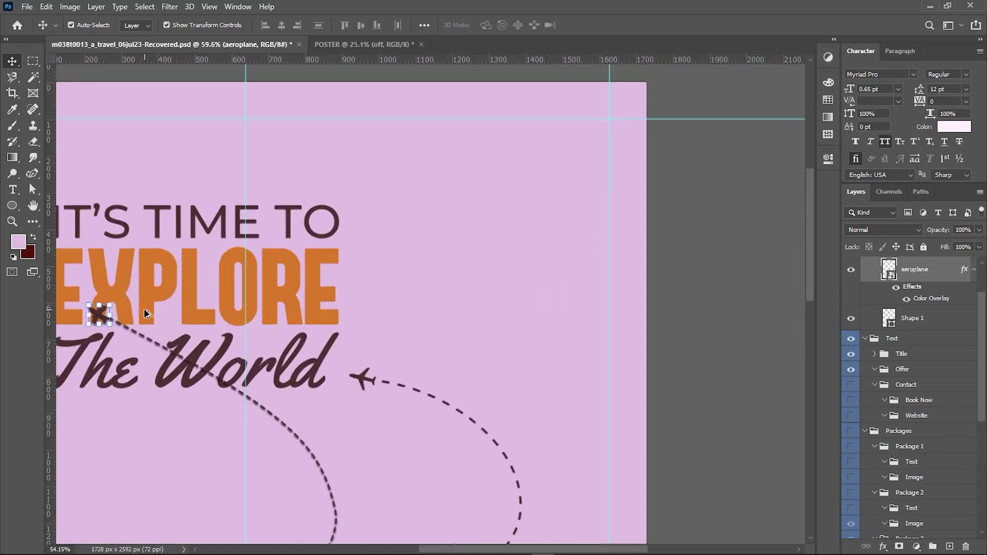
scroll(146, 314, down, 2)
scroll(213, 197, up, 3)
Step: Create the IT'S TIME TO text layer in Montserrat Regular at 175 pt
key(t)
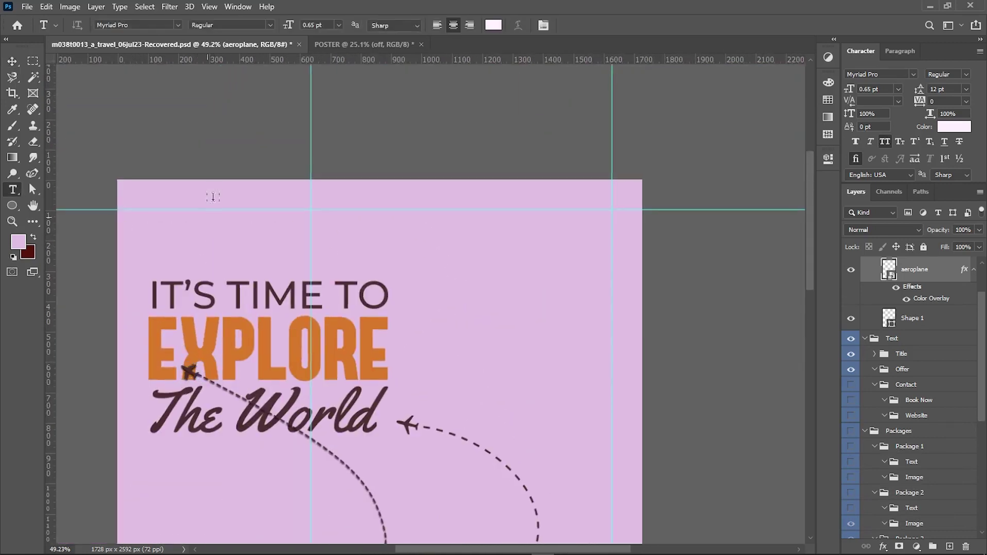
click(213, 234)
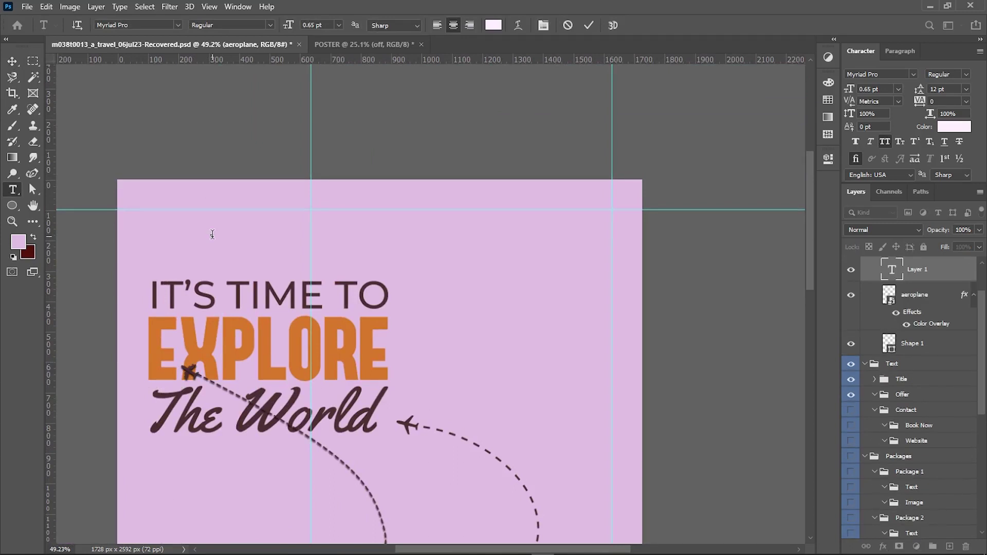
click(149, 20)
text(Montserrat)
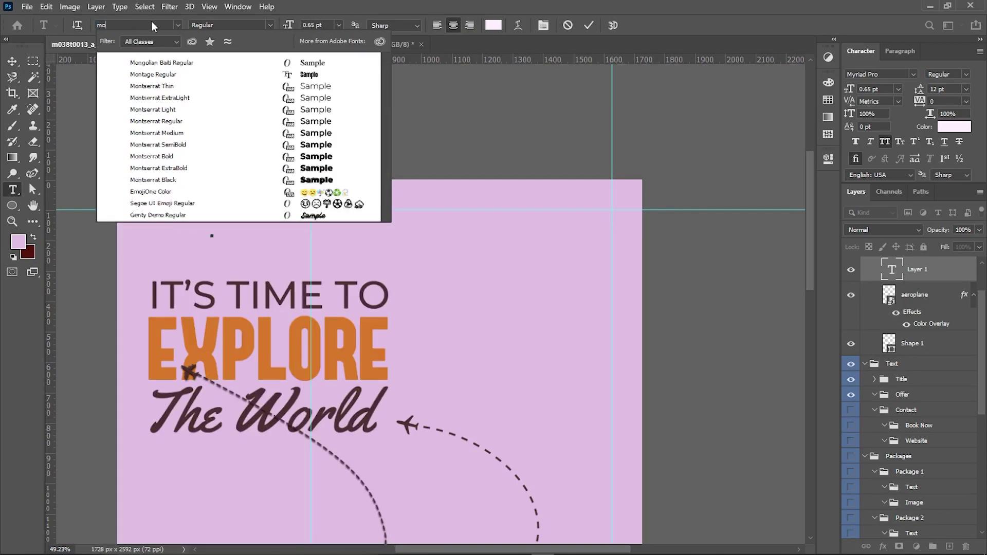
click(303, 144)
double_click(311, 25)
text(175)
key(Return)
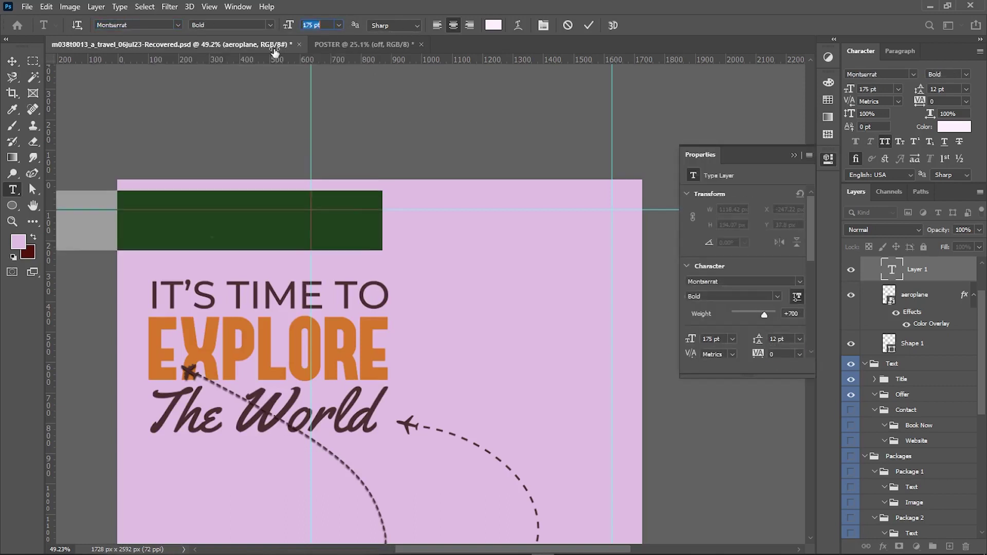
click(234, 25)
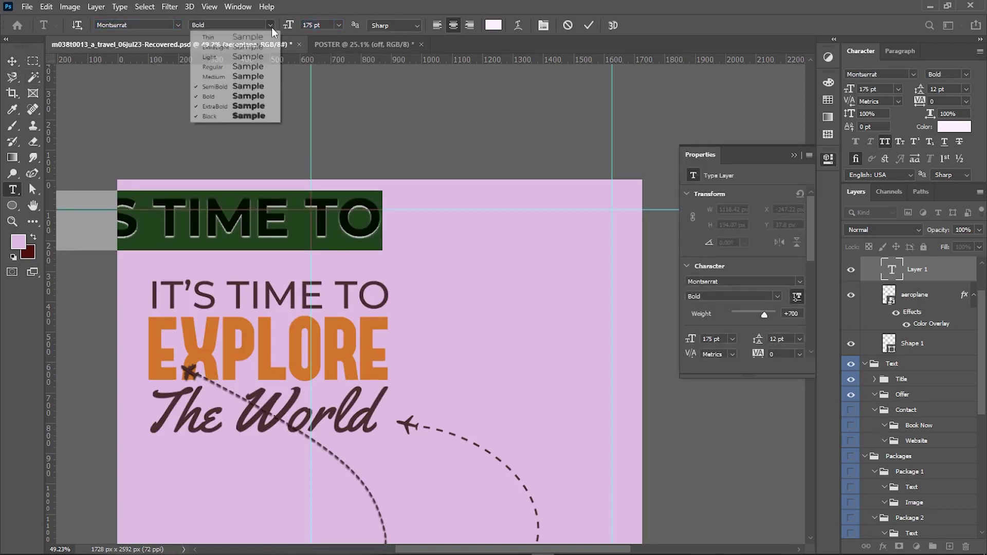
click(226, 72)
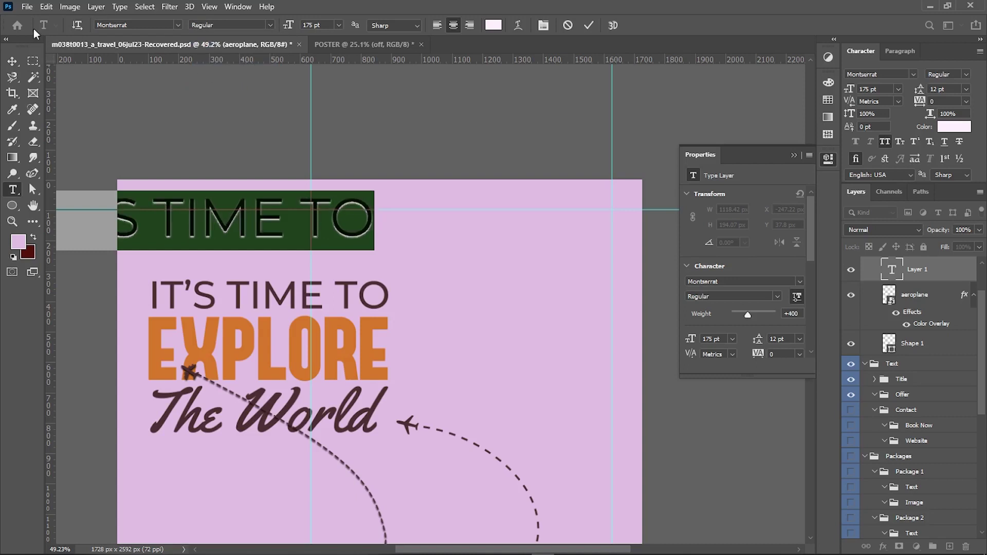
click(14, 69)
Step: Colour the line dark brown, set -40 tracking, and drag a copy down-right
drag(193, 214, 296, 244)
double_click(882, 285)
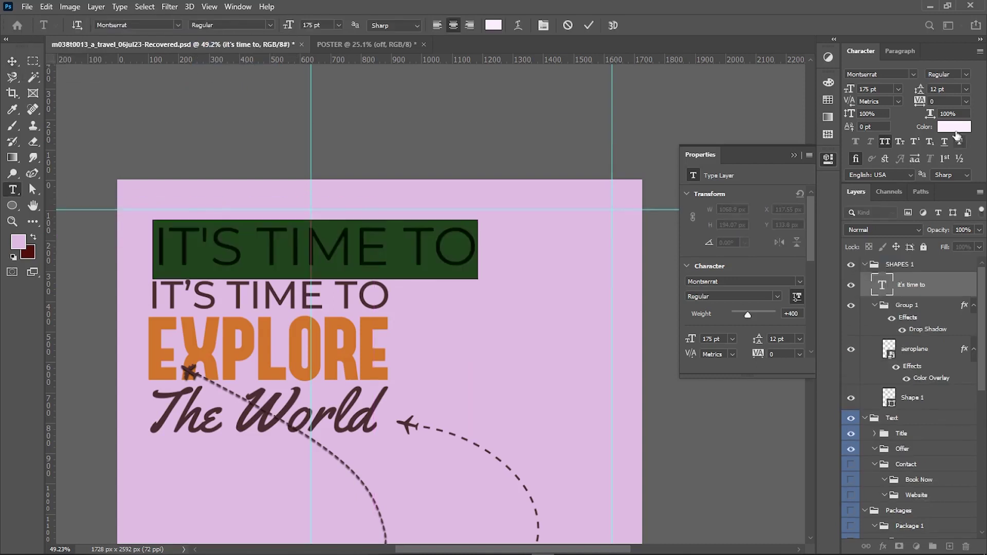
click(955, 127)
click(240, 295)
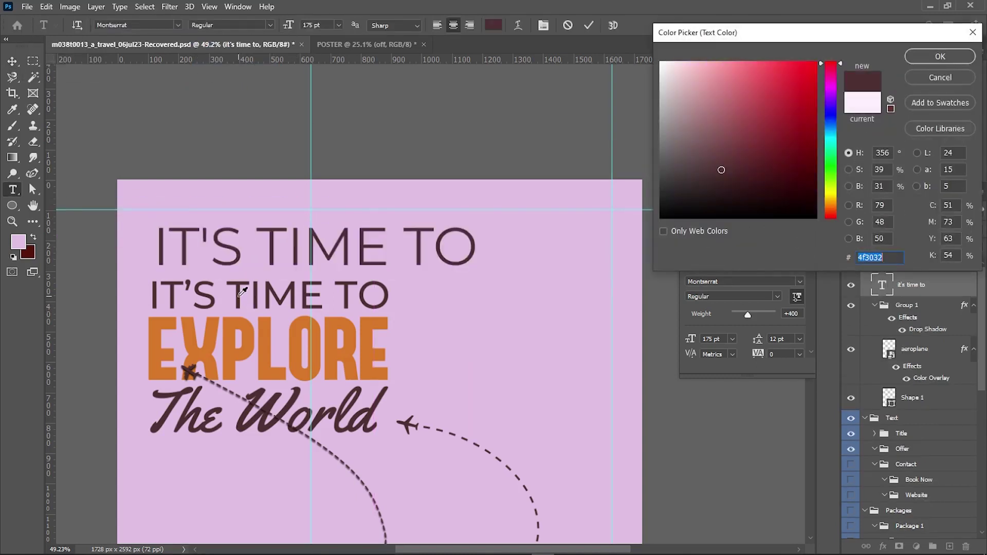
click(916, 62)
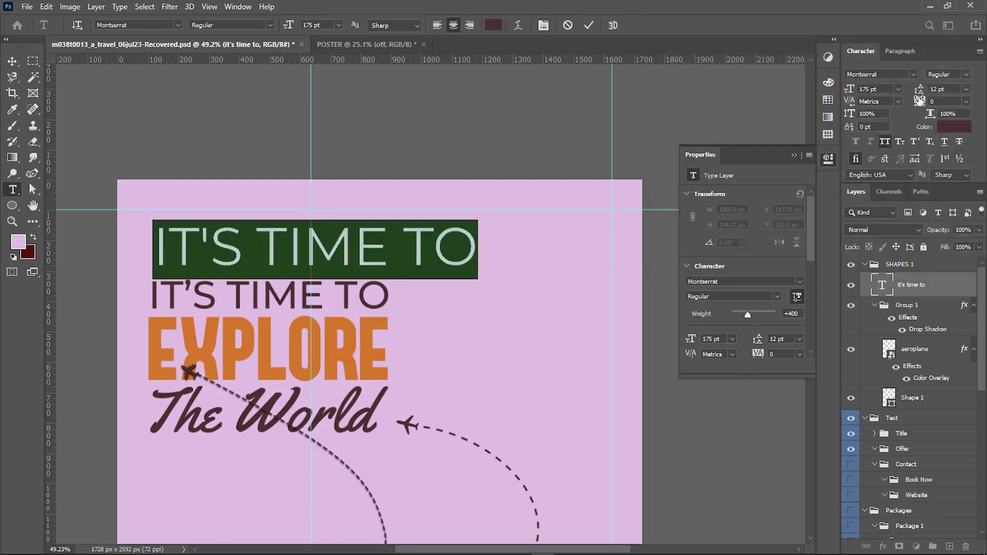
drag(919, 100, 916, 103)
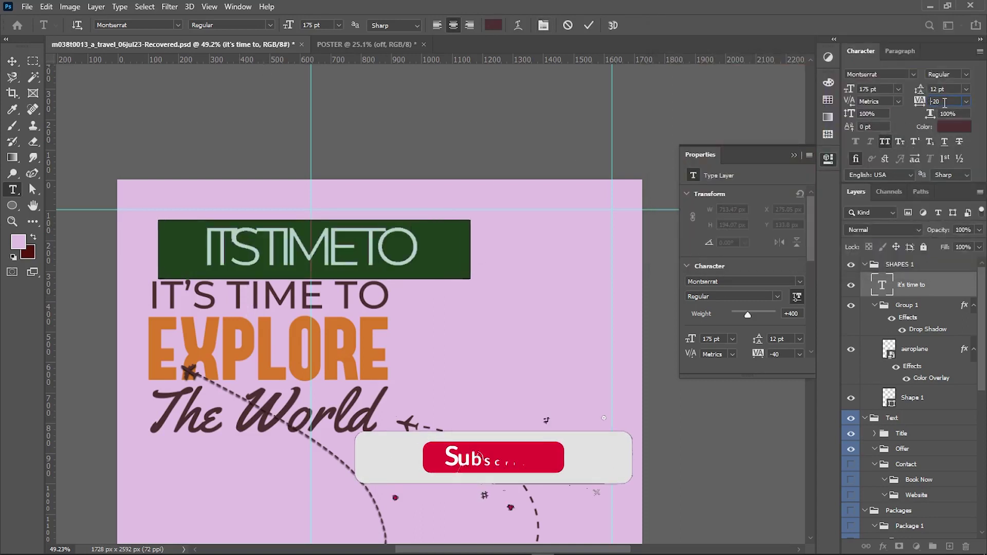
scroll(944, 102, up, 10)
scroll(943, 102, up, 4)
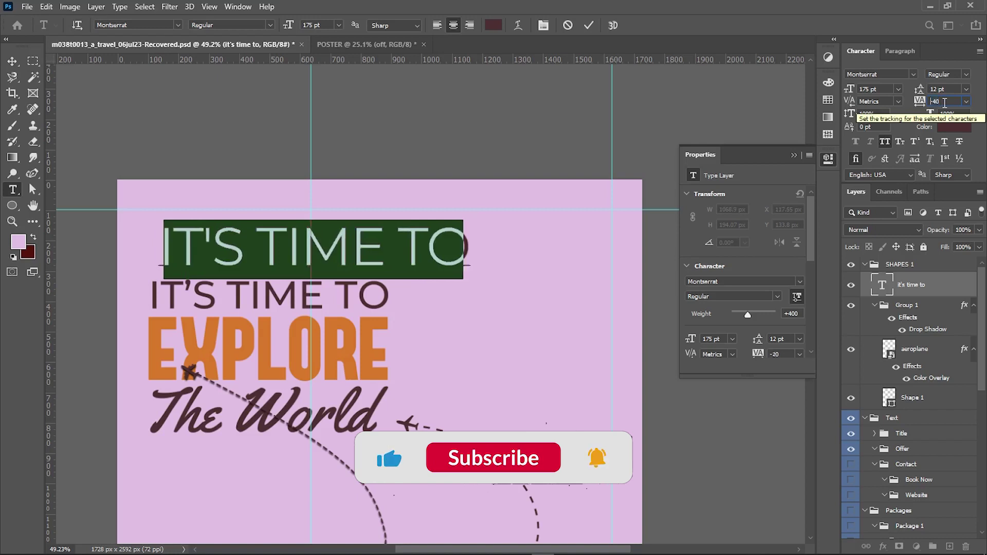
click(12, 61)
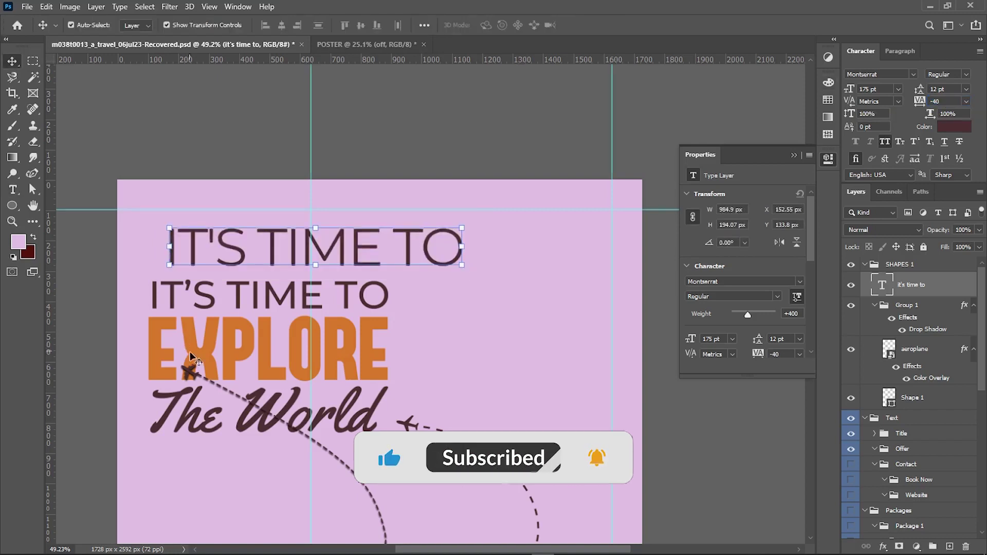
click(192, 358)
drag(314, 238, 419, 333)
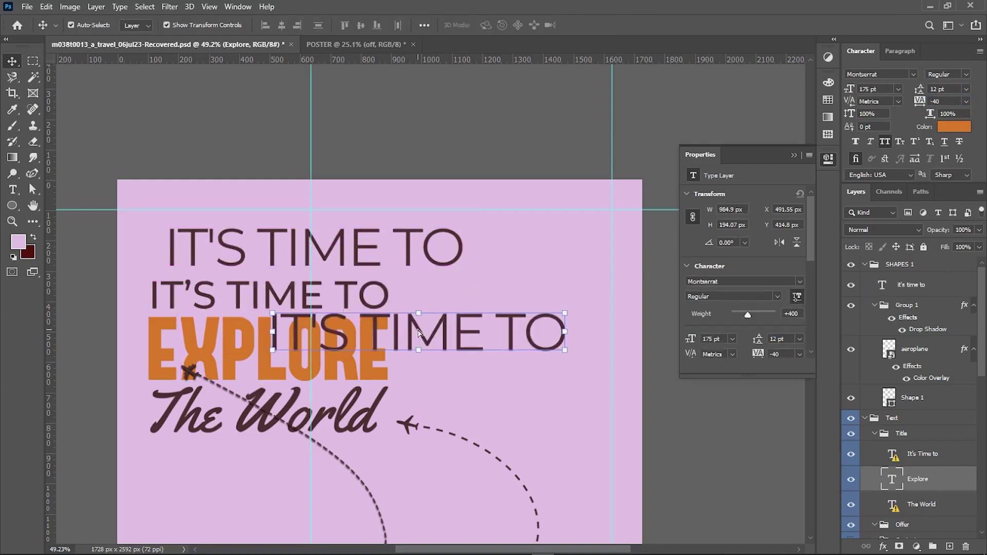
Step: Change the copy to the FORQUE font, retype it as EXPLORE, and colour it orange
double_click(406, 332)
click(163, 25)
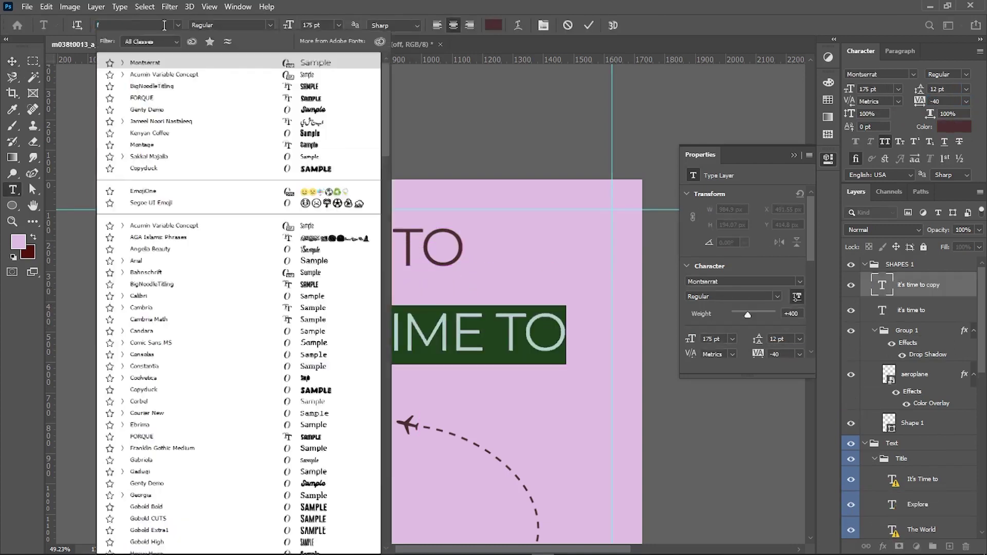
text(for)
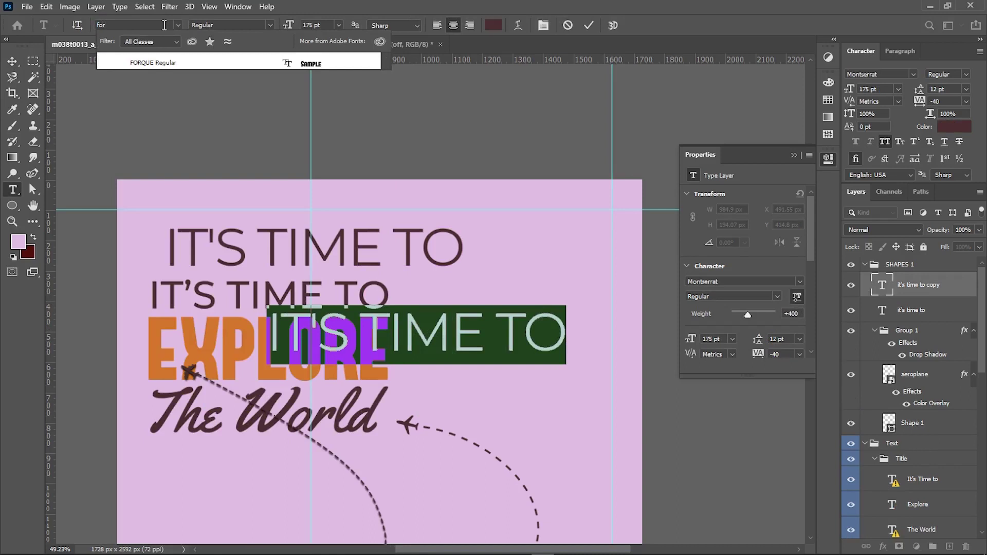
click(198, 63)
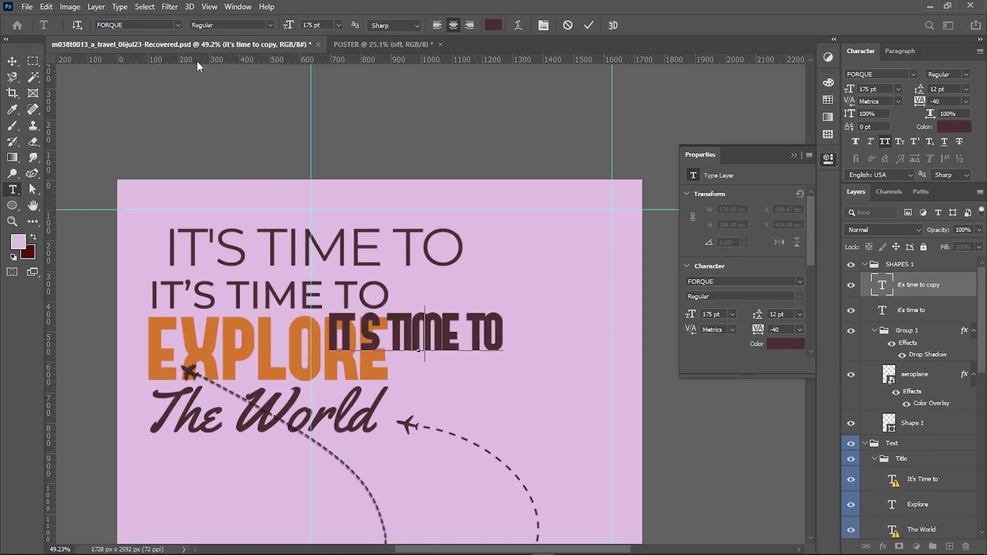
key(ctrl+a)
text(EXPLORE)
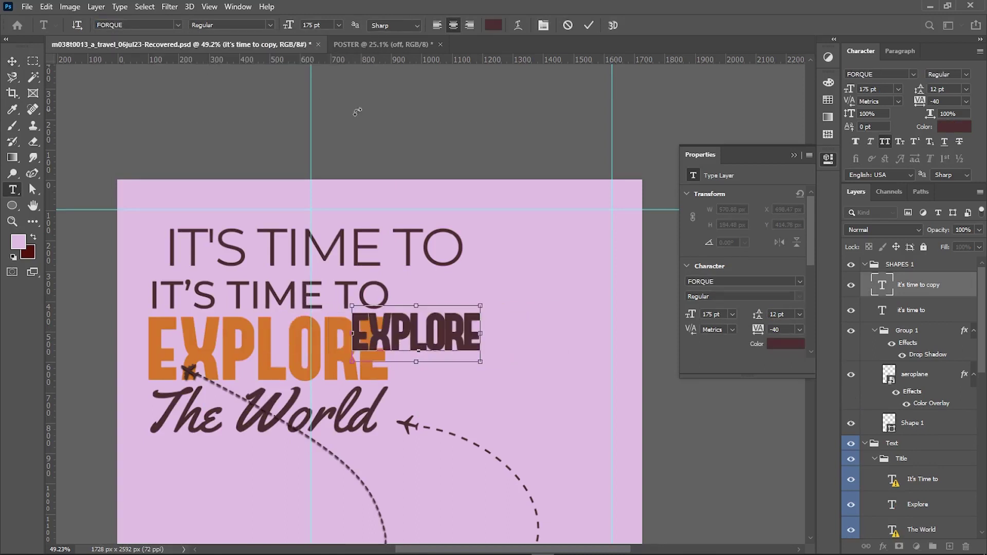
key(ctrl+a)
click(494, 26)
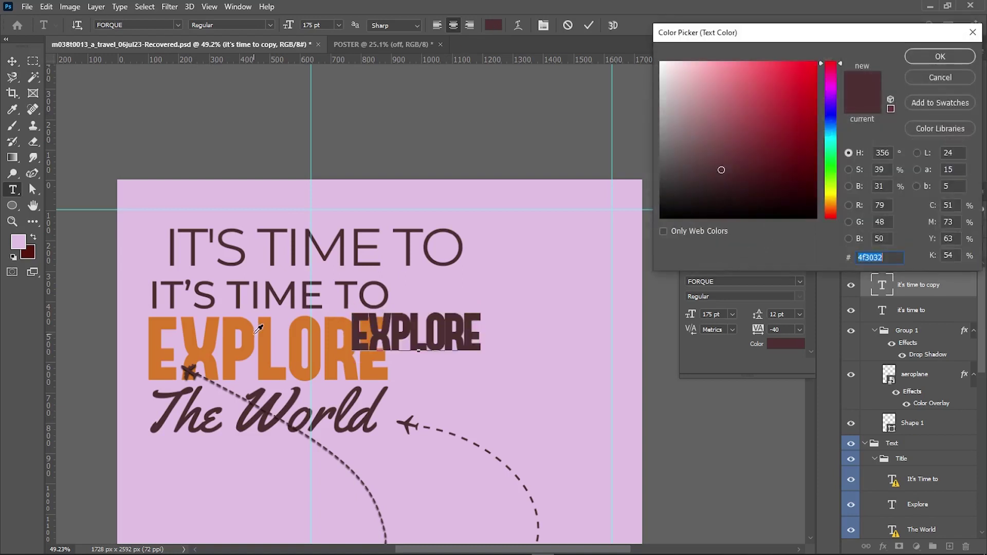
click(253, 329)
click(941, 47)
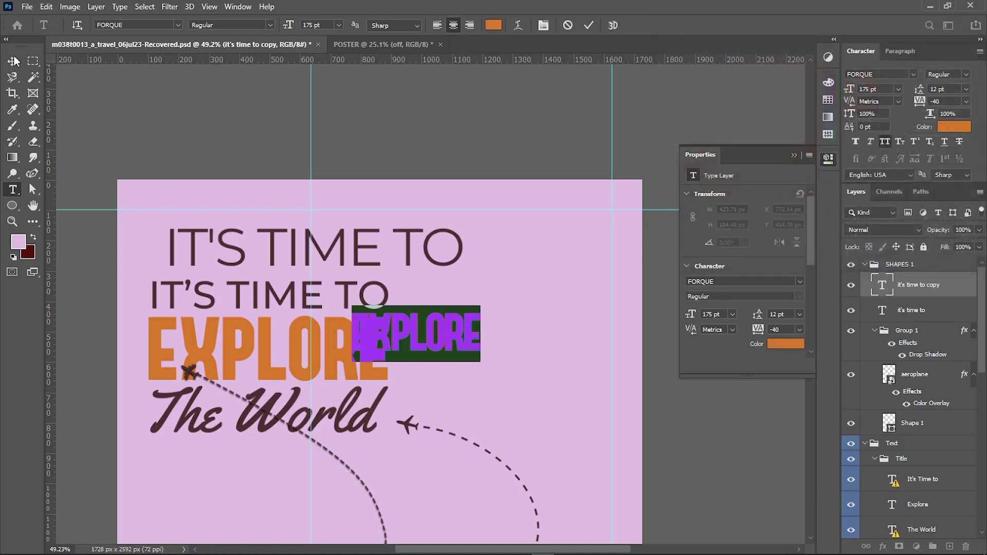
click(14, 61)
Step: Scale the new EXPLORE up to about 237 pt and move IT'S TIME TO above it
click(284, 338)
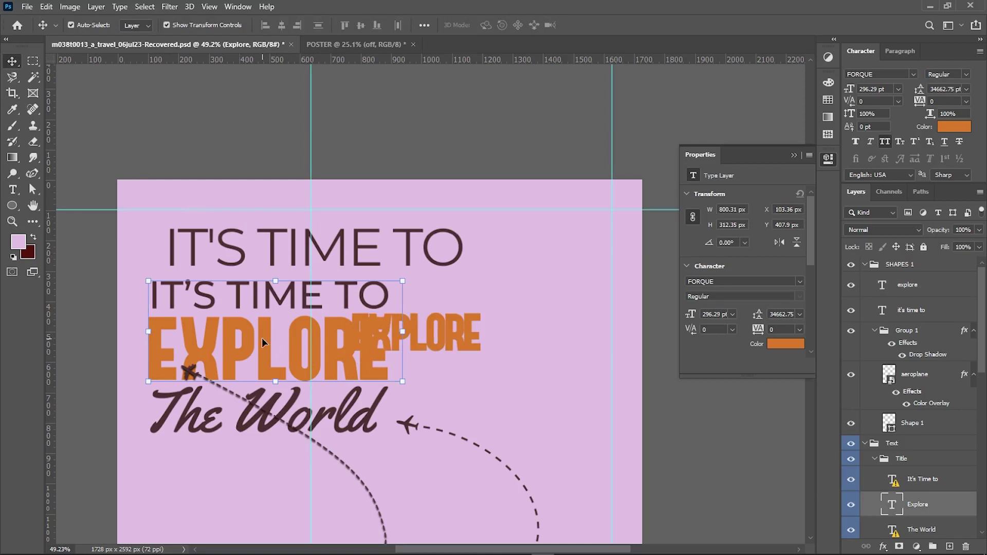
click(471, 331)
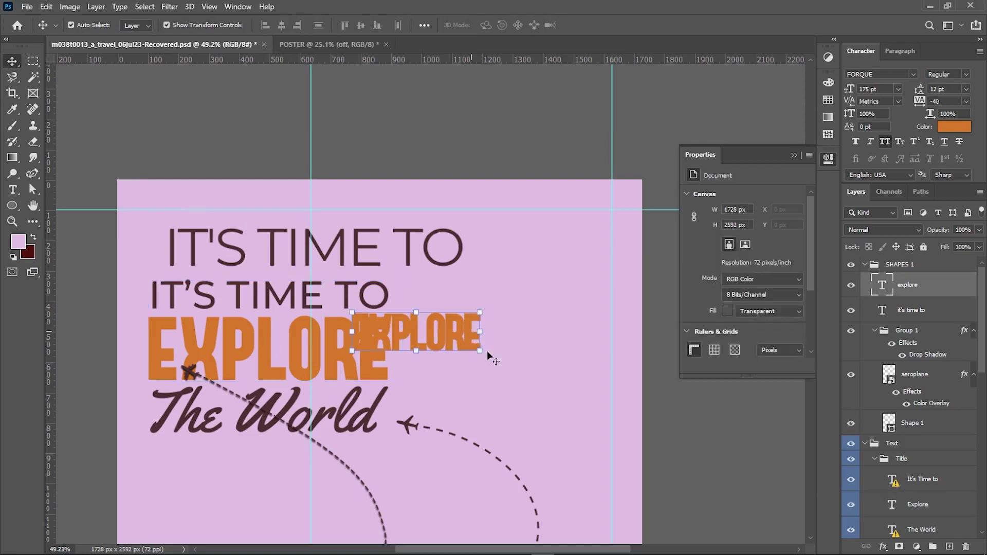
key(ctrl+t)
drag(521, 335, 524, 332)
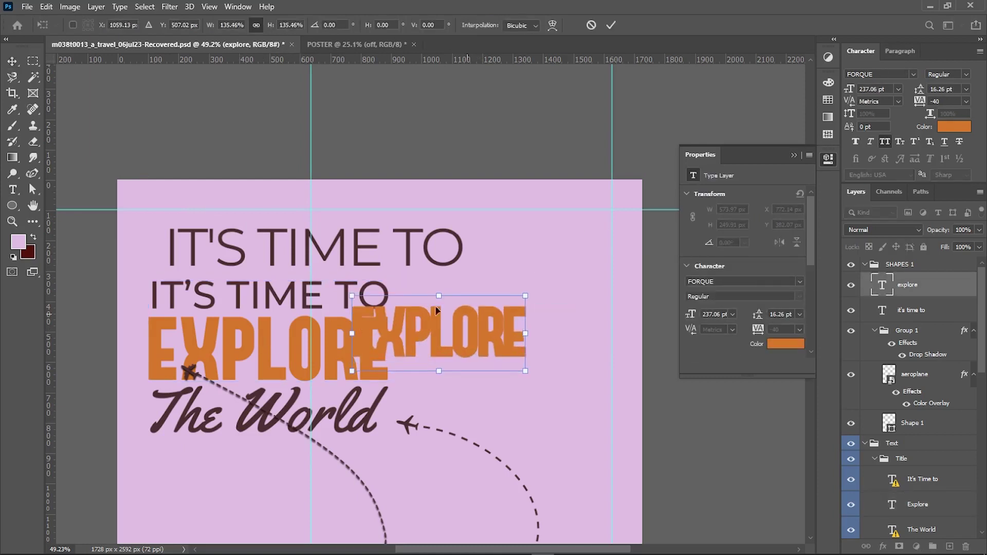
key(Return)
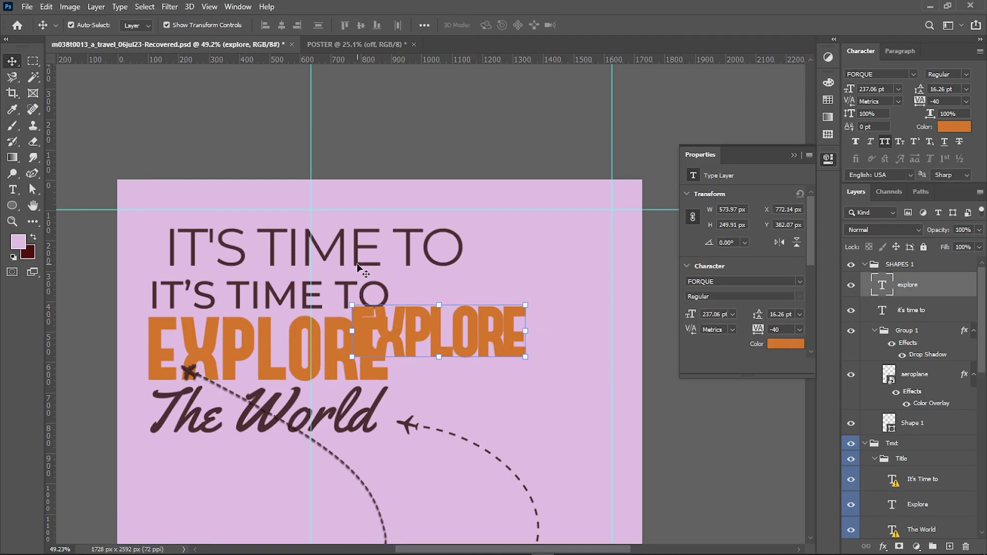
drag(357, 264, 448, 224)
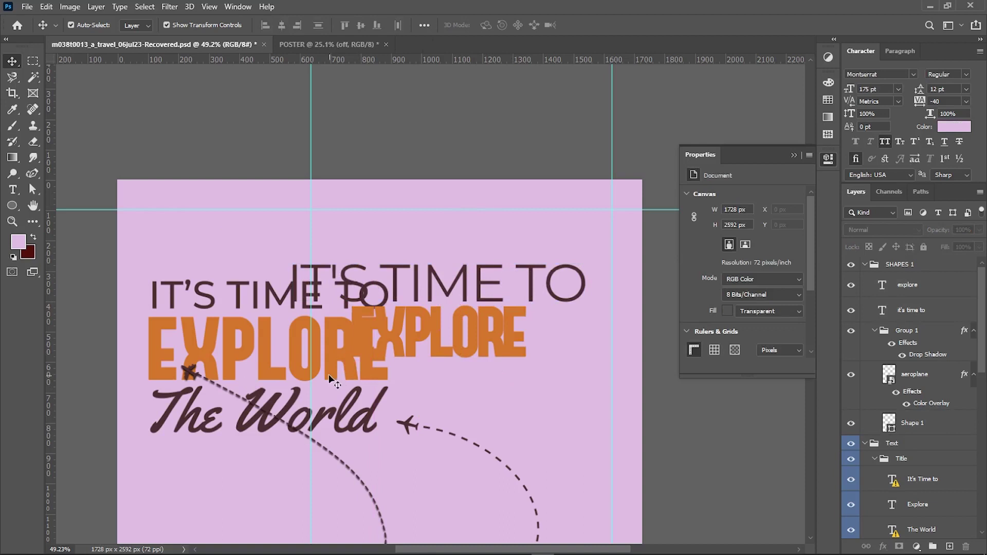
Step: Load dafont.com in Chrome and open its Fancy > Cartoon font category
key(alt+Tab)
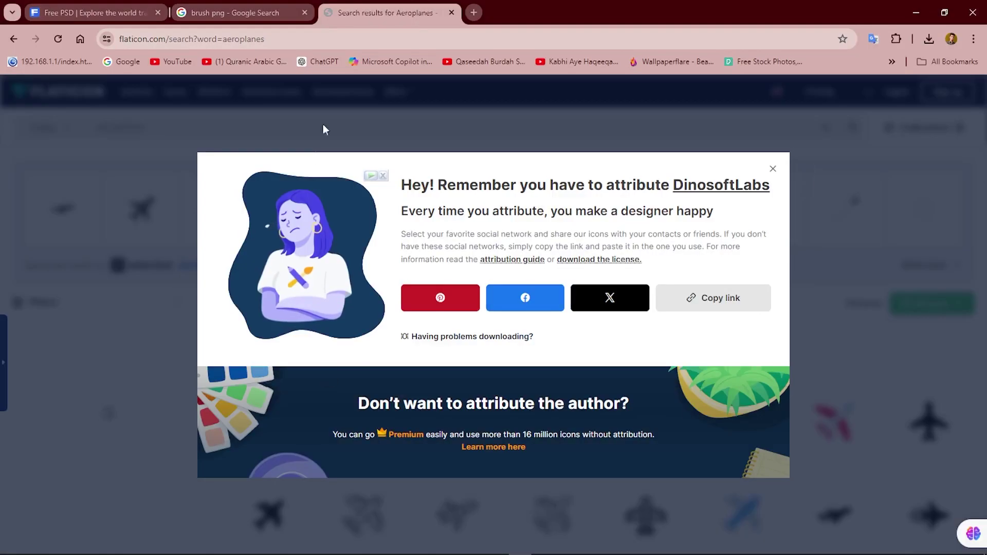
click(393, 40)
text(da)
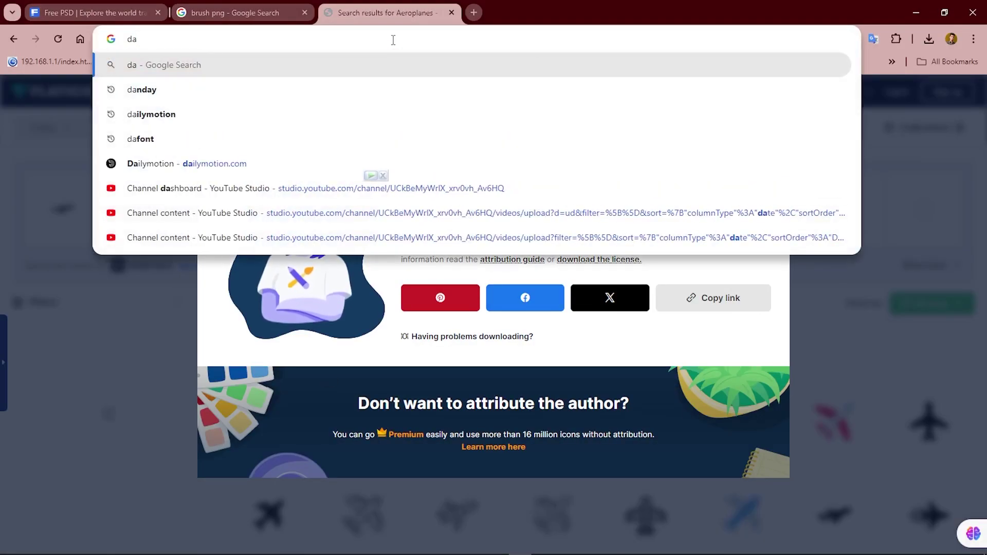
text(font)
key(Return)
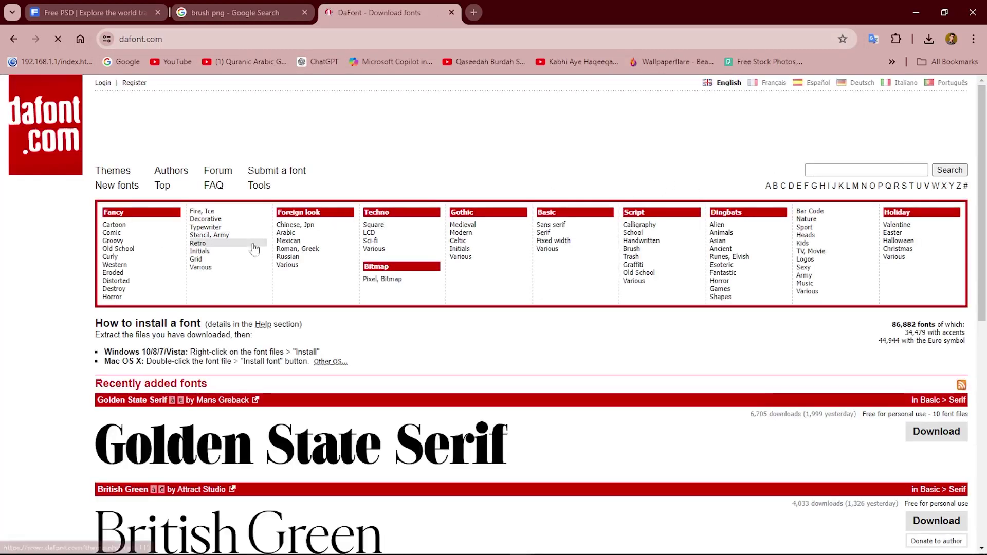
click(116, 225)
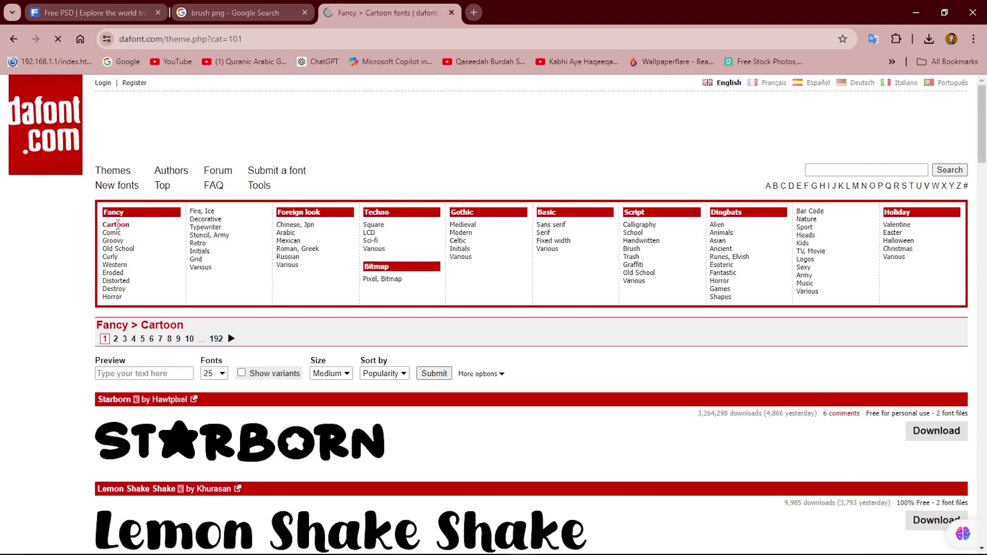
Step: Browse the Cartoon font previews and download the Mickey Mouse font
scroll(190, 327, down, 4)
scroll(190, 327, down, 4)
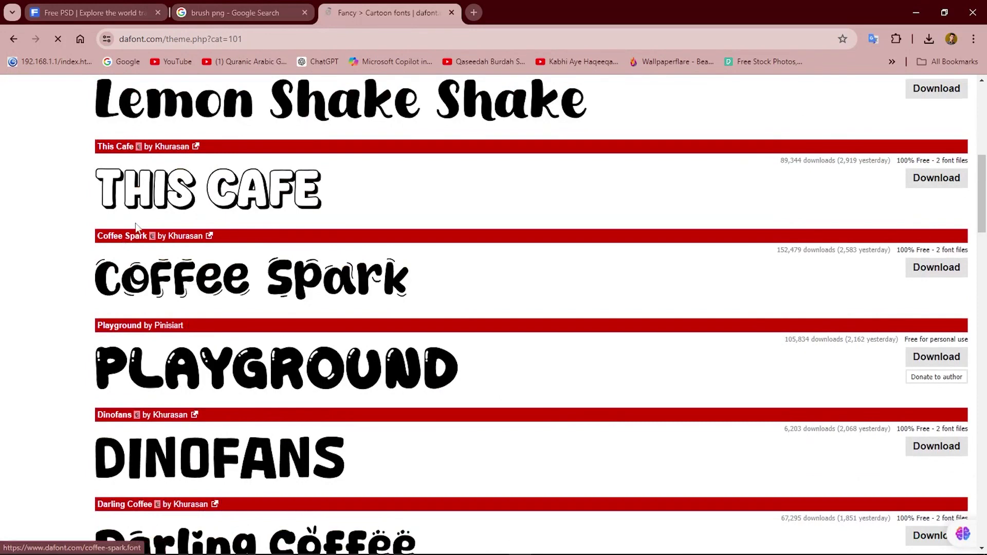
scroll(137, 226, down, 5)
scroll(141, 236, down, 5)
scroll(145, 243, down, 5)
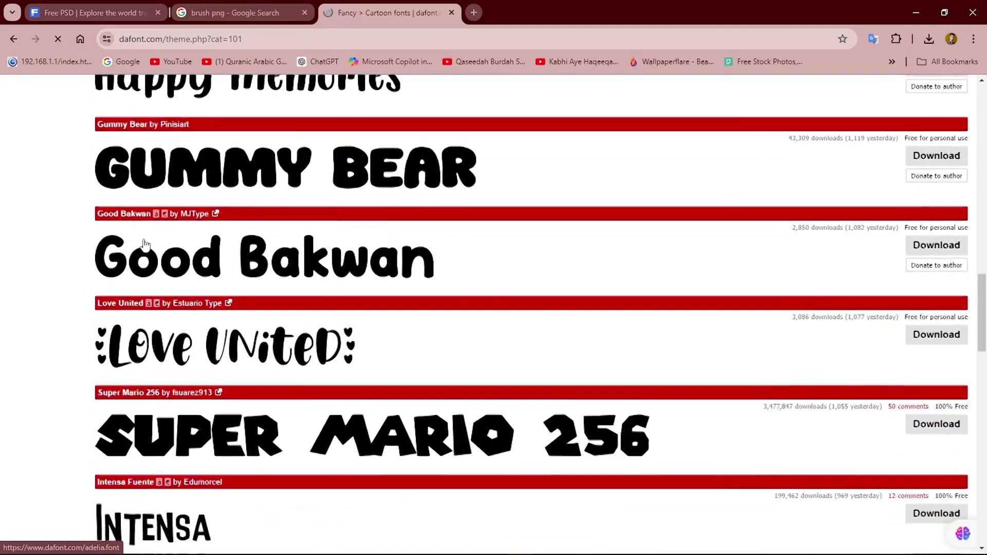
scroll(144, 243, down, 3)
scroll(145, 245, down, 5)
right_click(145, 245)
click(80, 272)
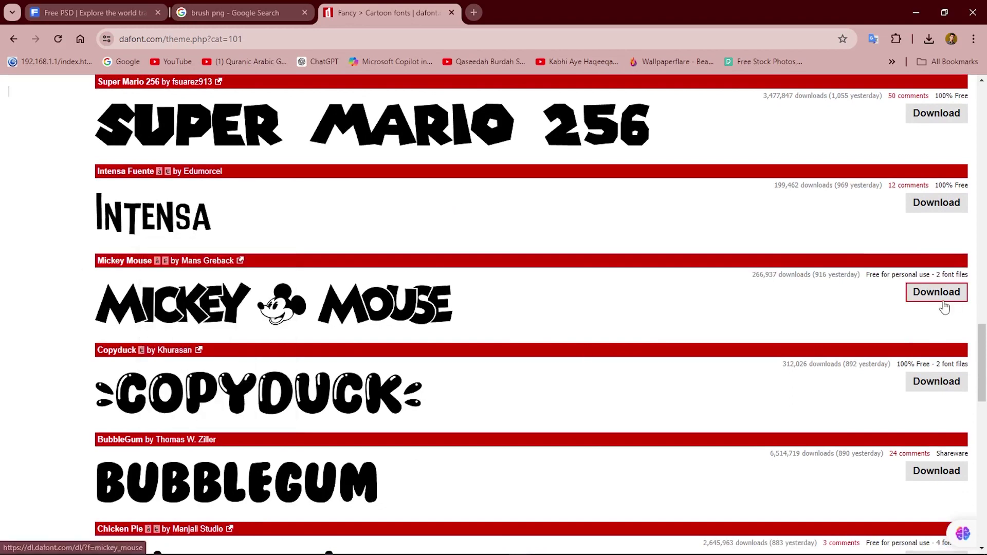
scroll(919, 351, down, 5)
key(alt+Tab)
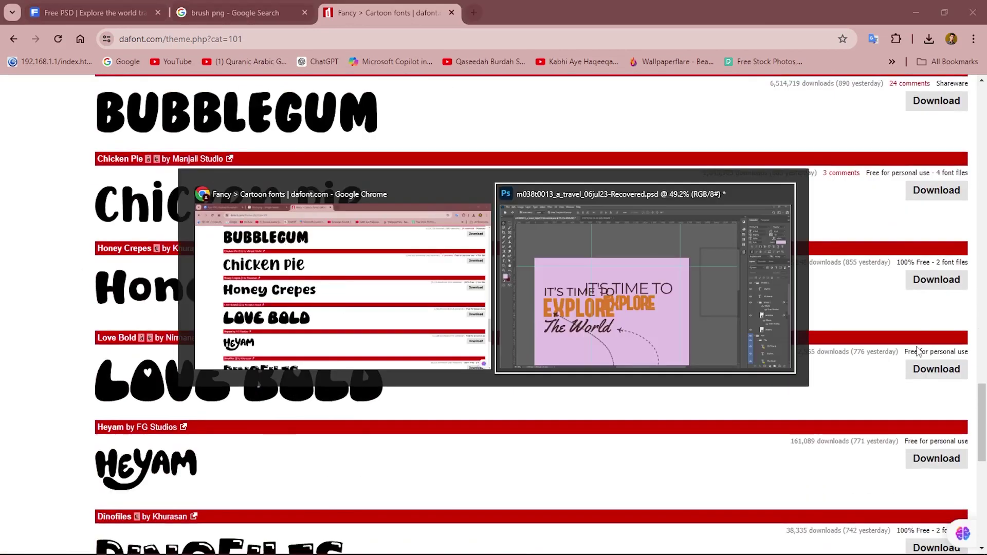
Step: Add a new text line near the poster top and colour it dark maroon
key(t)
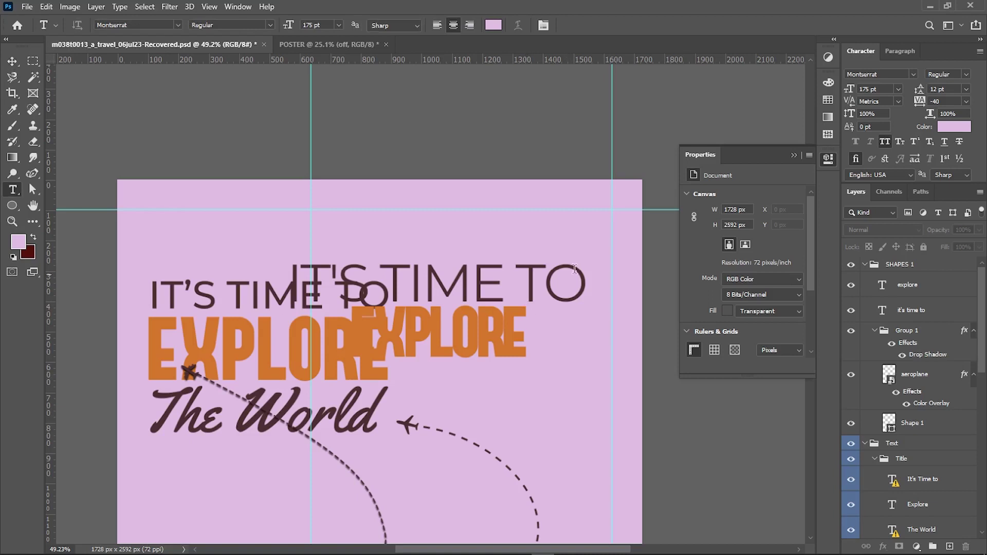
click(491, 224)
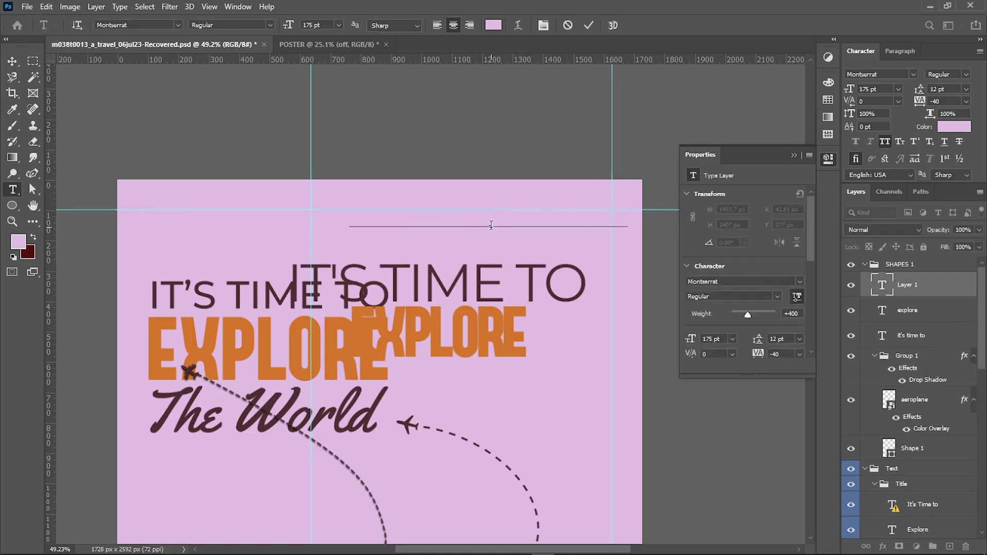
key(ctrl+a)
click(493, 25)
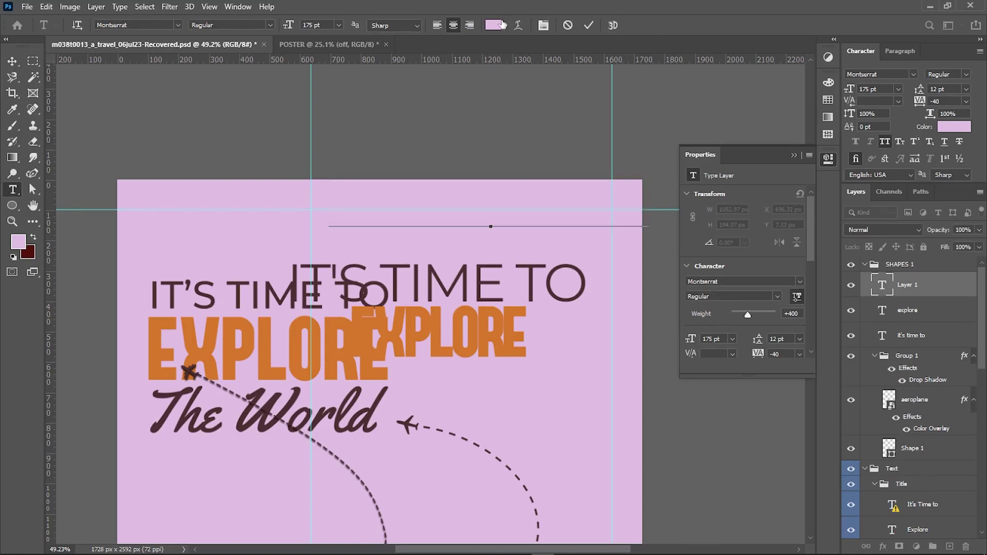
click(721, 170)
click(940, 56)
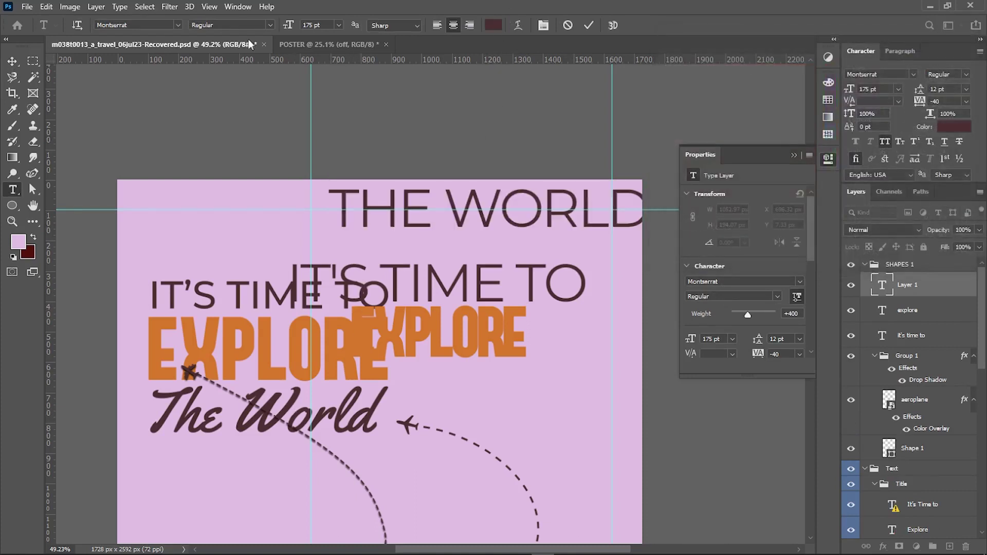
click(177, 25)
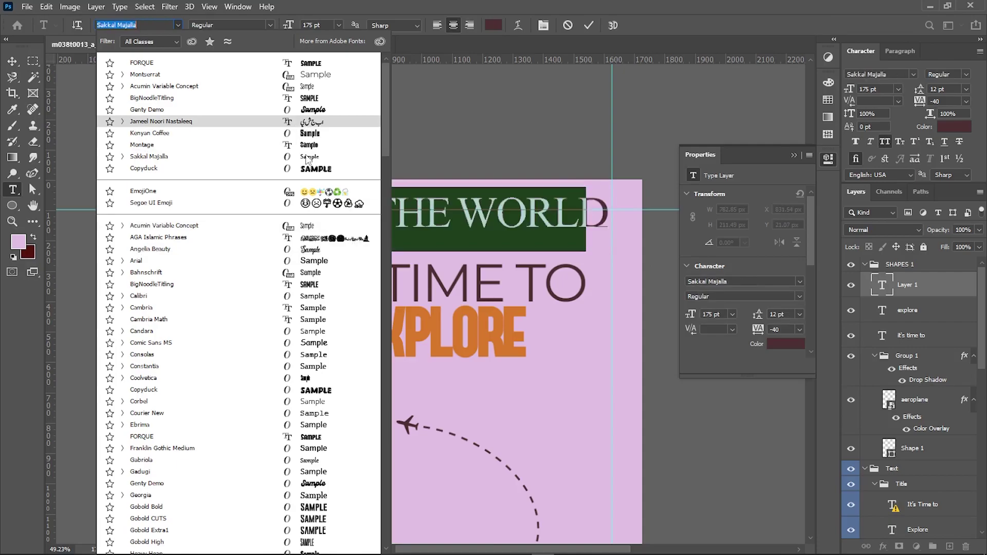